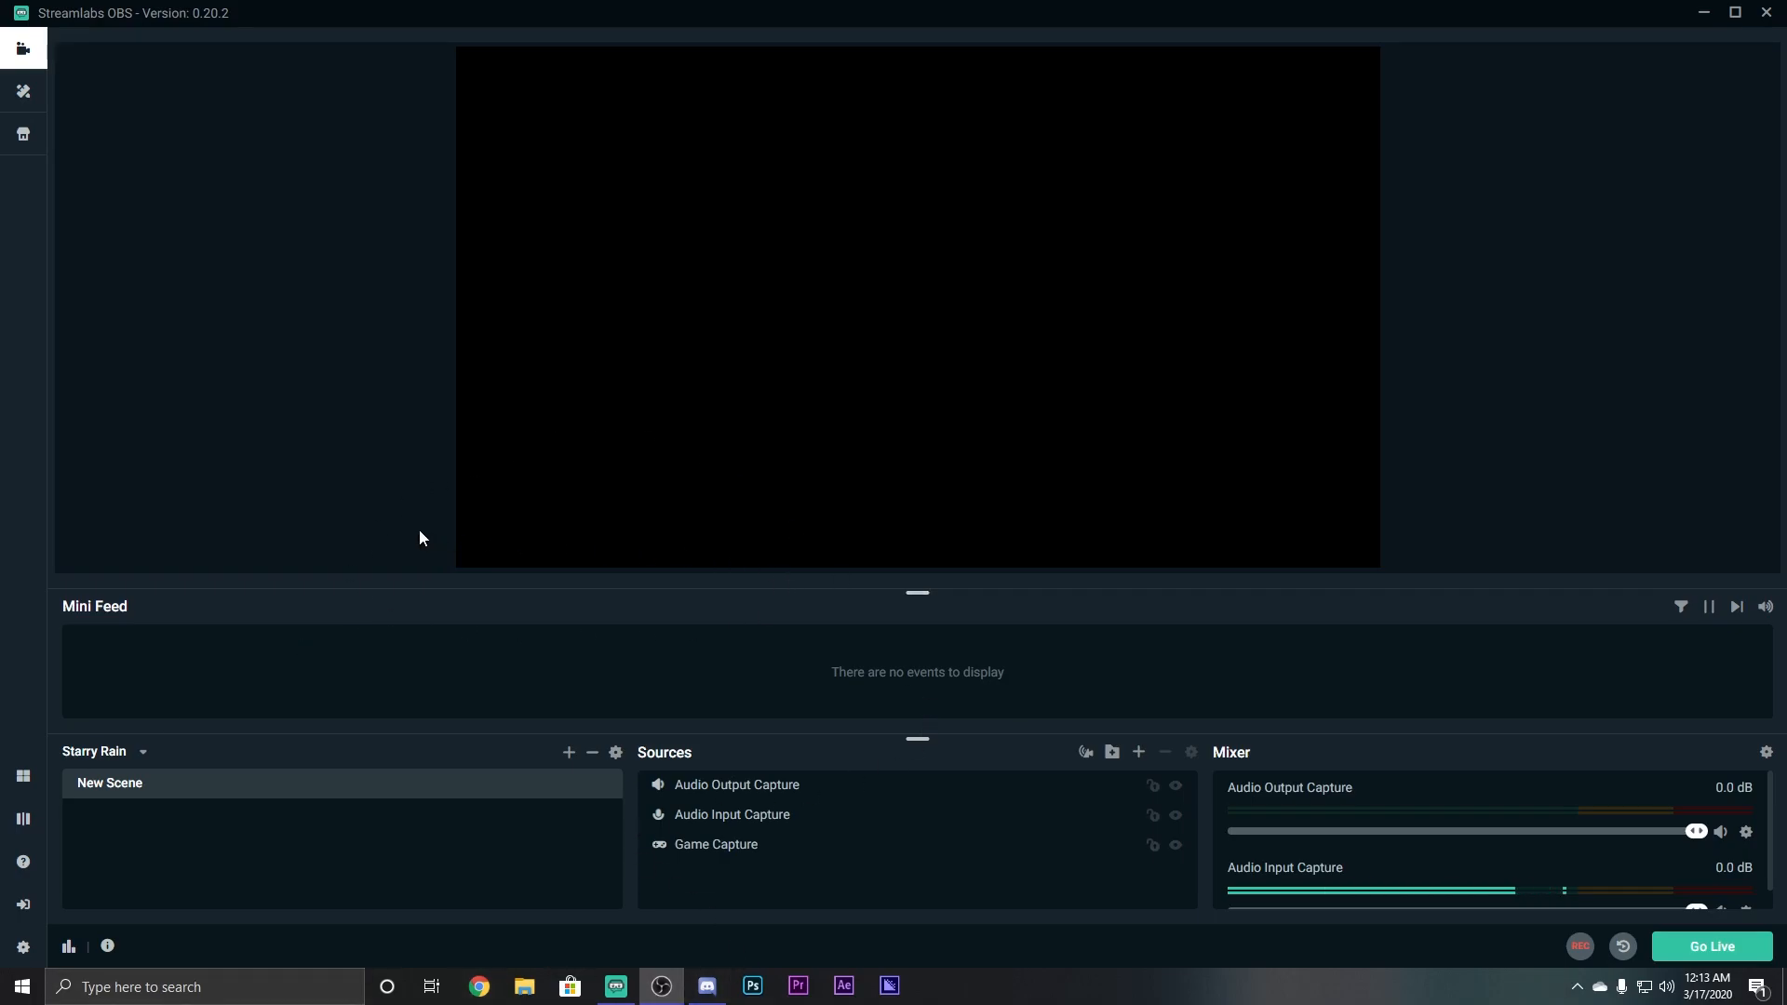
Start a YouTube sign-in from Streamlabs OBS's Connect screen.
left_click(26, 902)
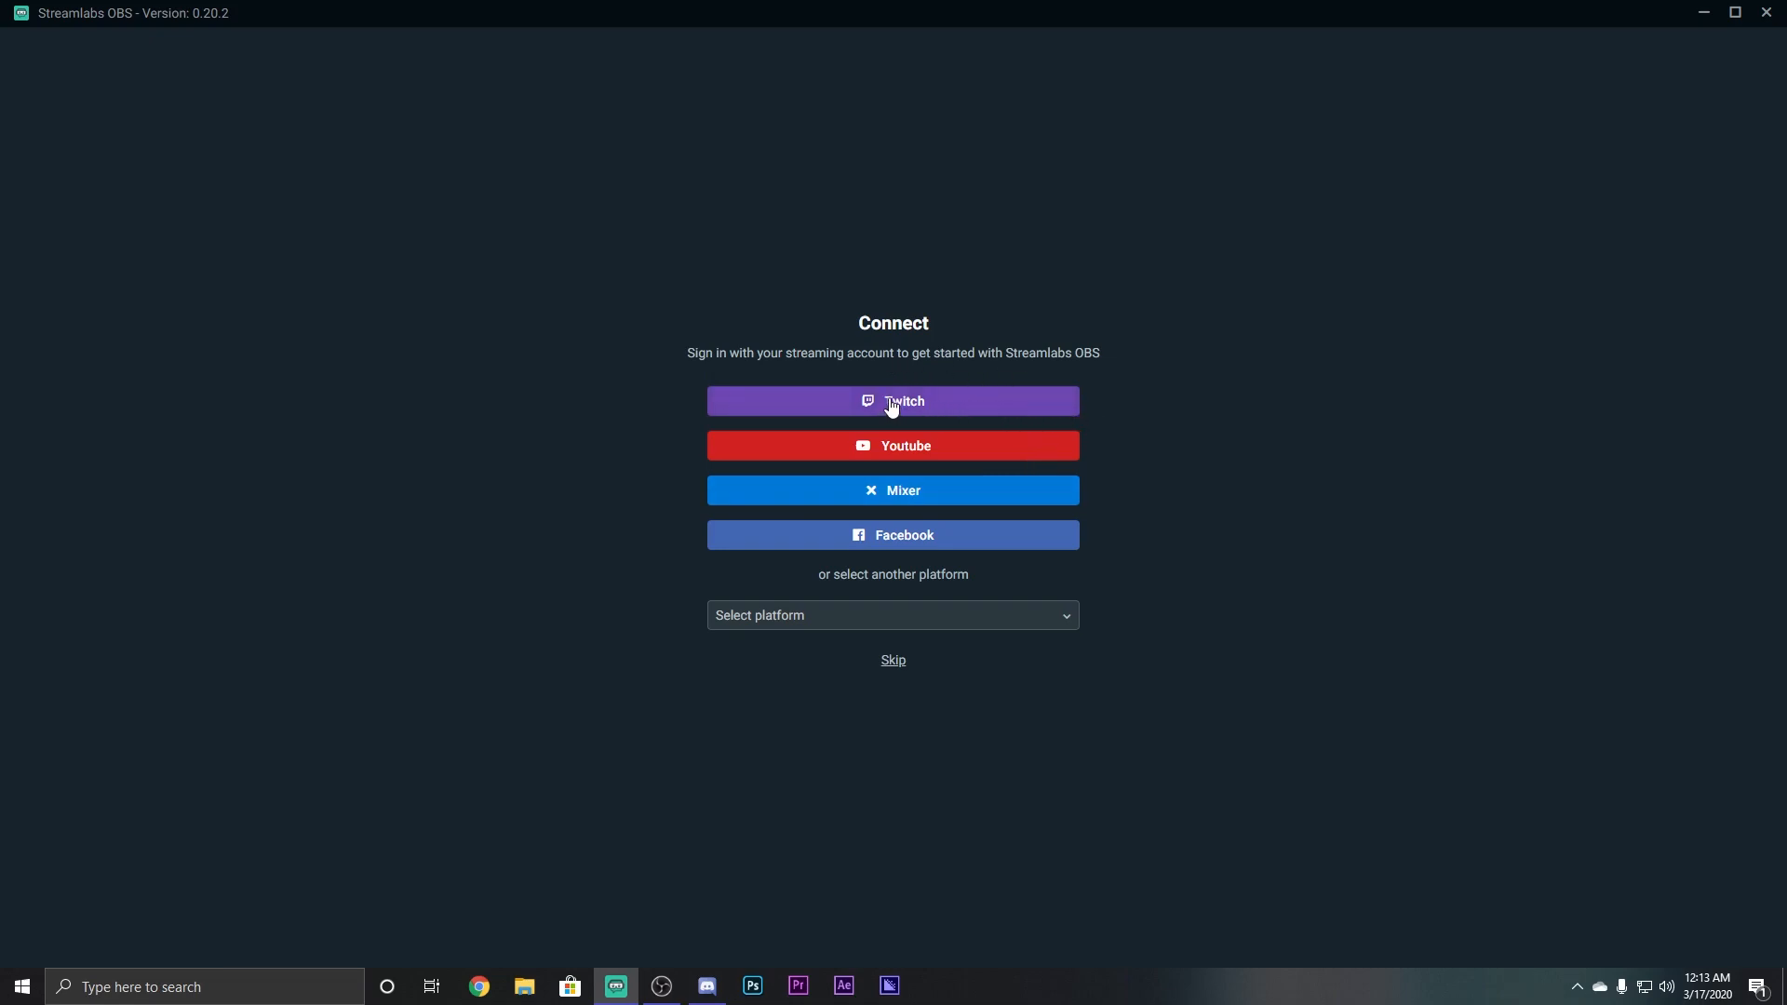
left_click(947, 456)
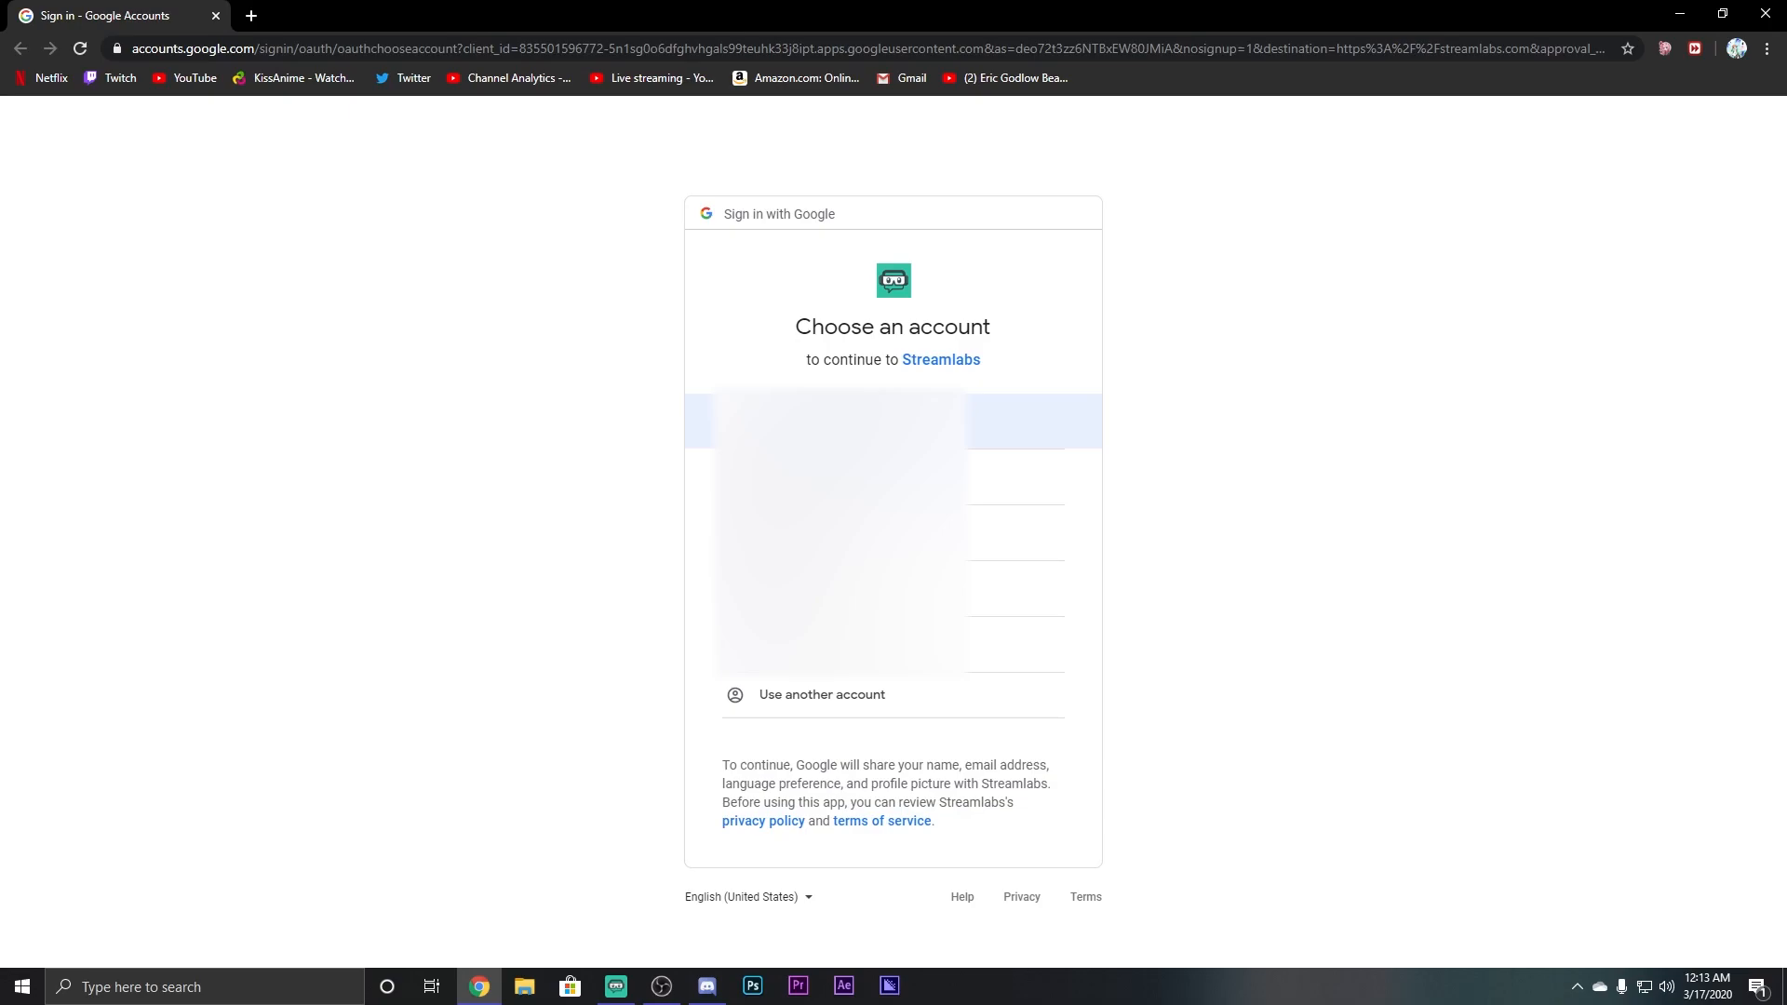
Choose the Google account, then its YouTube brand account, to authorize Streamlabs.
left_click(879, 422)
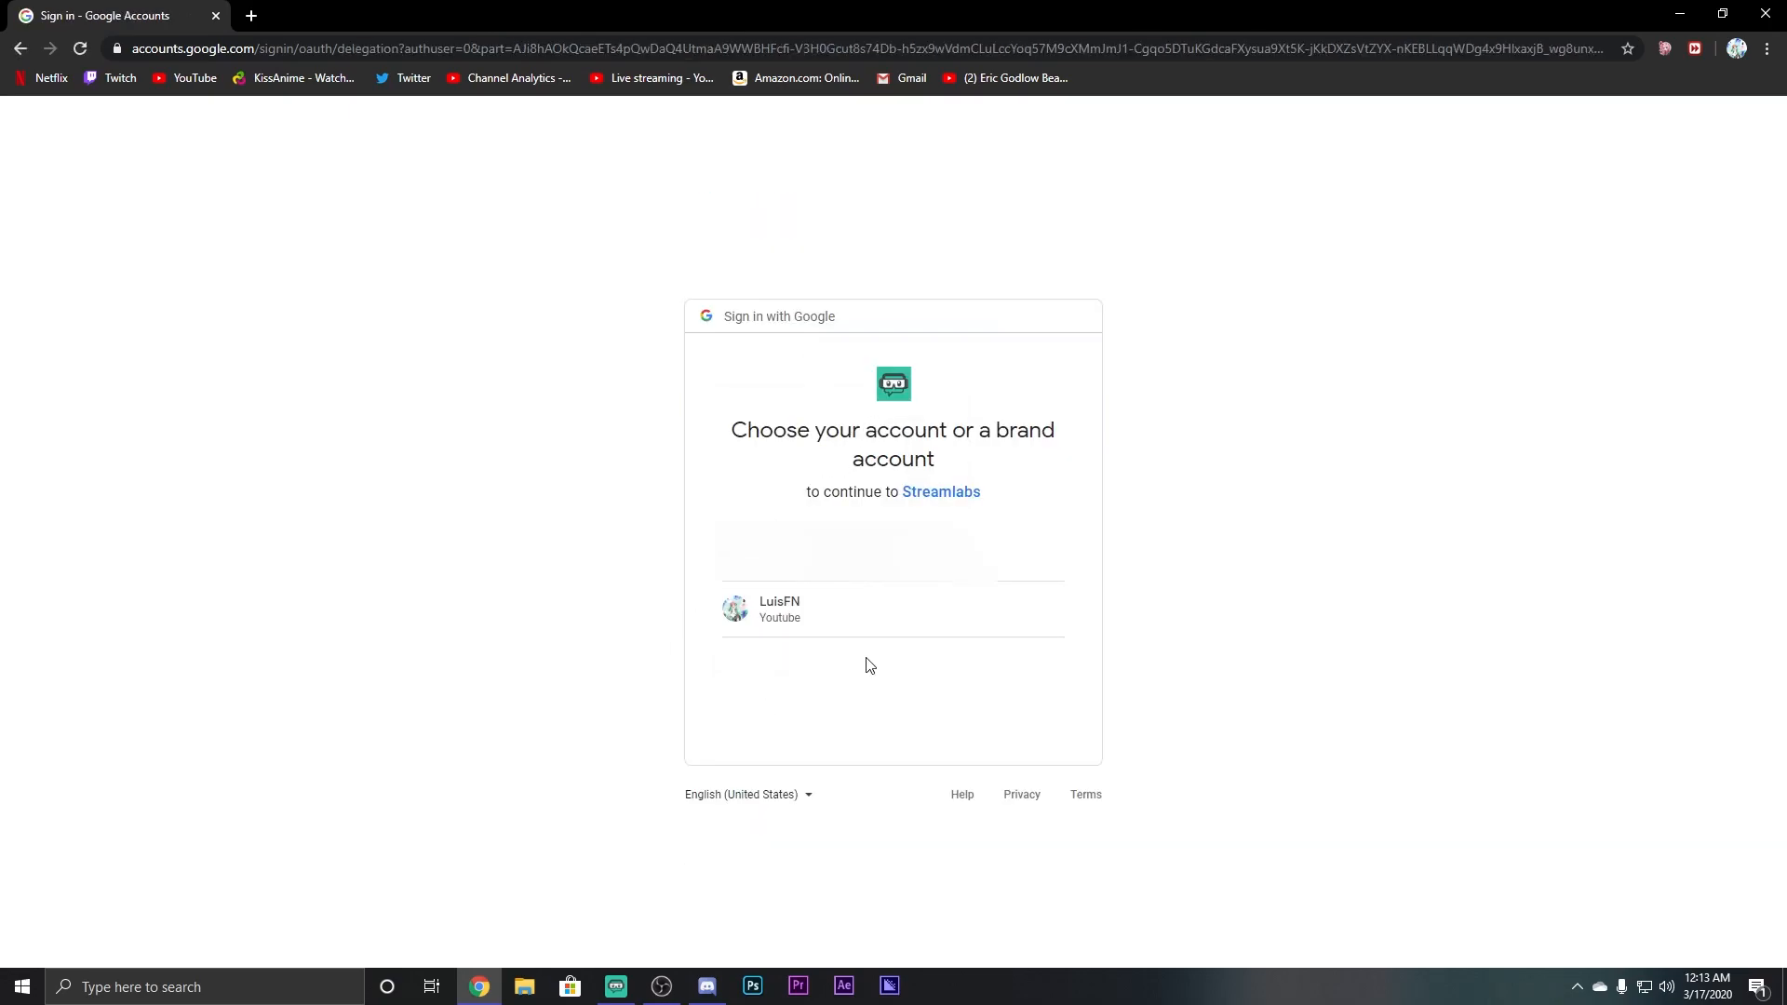
left_click(796, 609)
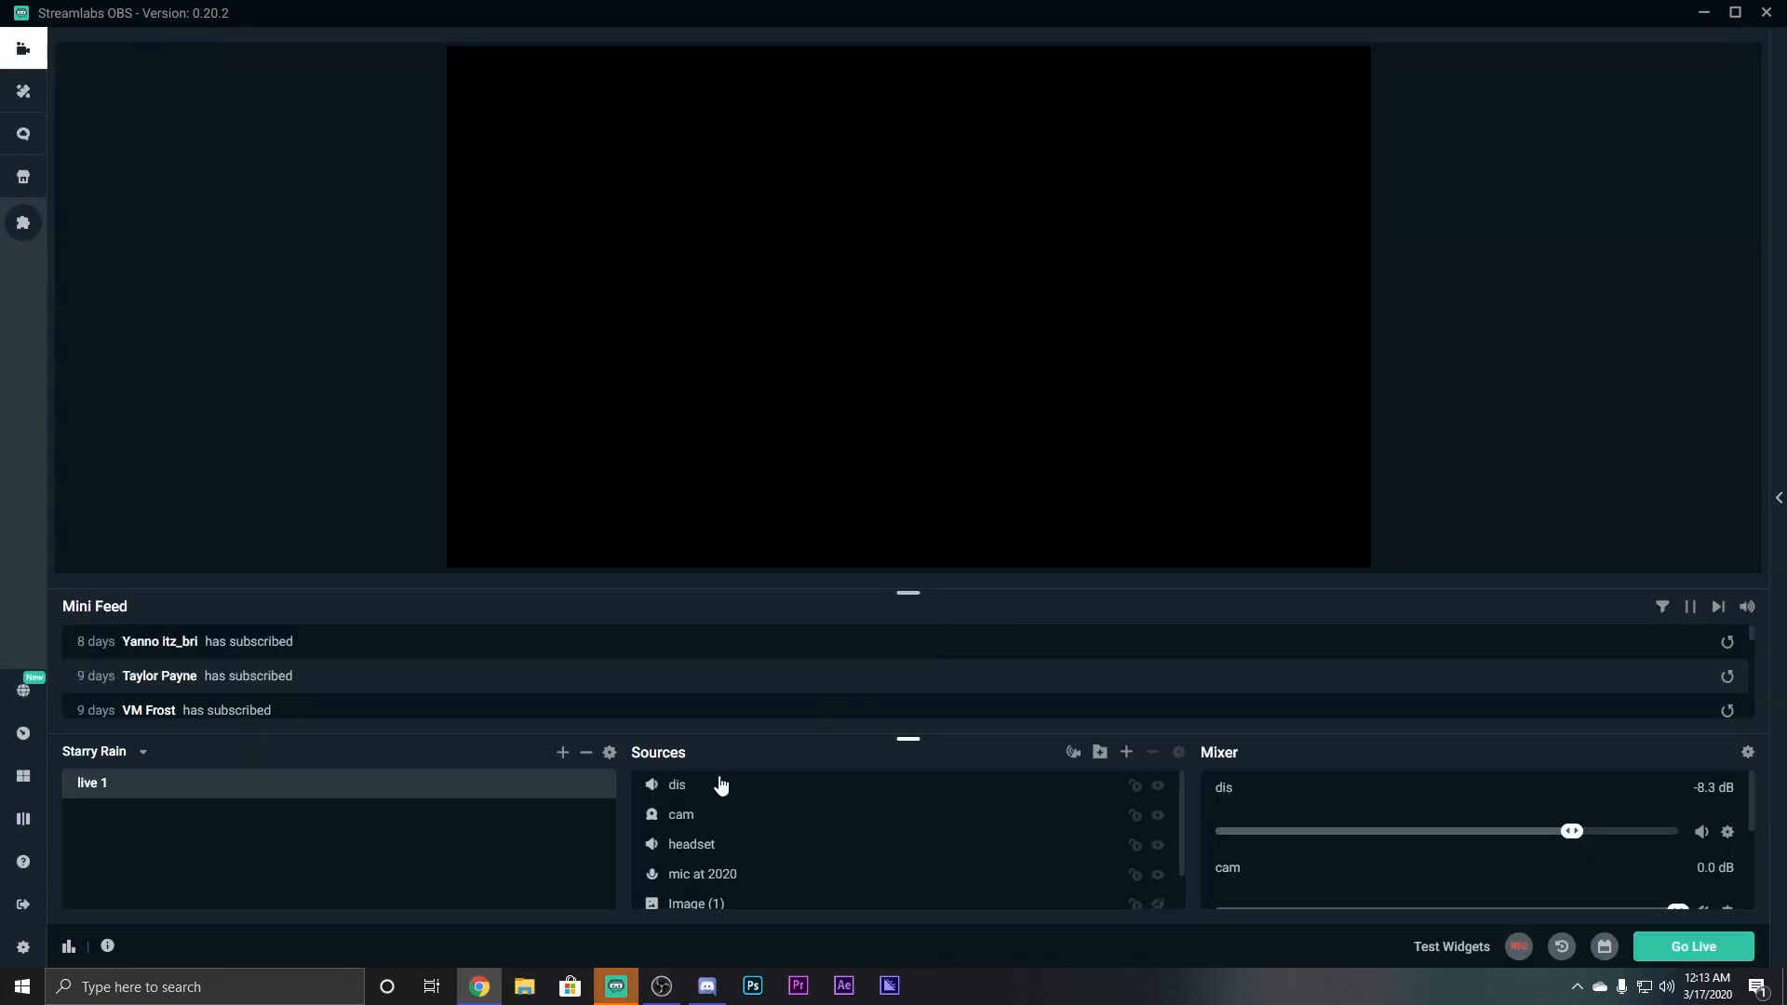
Review the loaded live 1 scene with its sources and mixer in the editor.
scroll(967, 847, "down", 2)
scroll(984, 870, "up", 2)
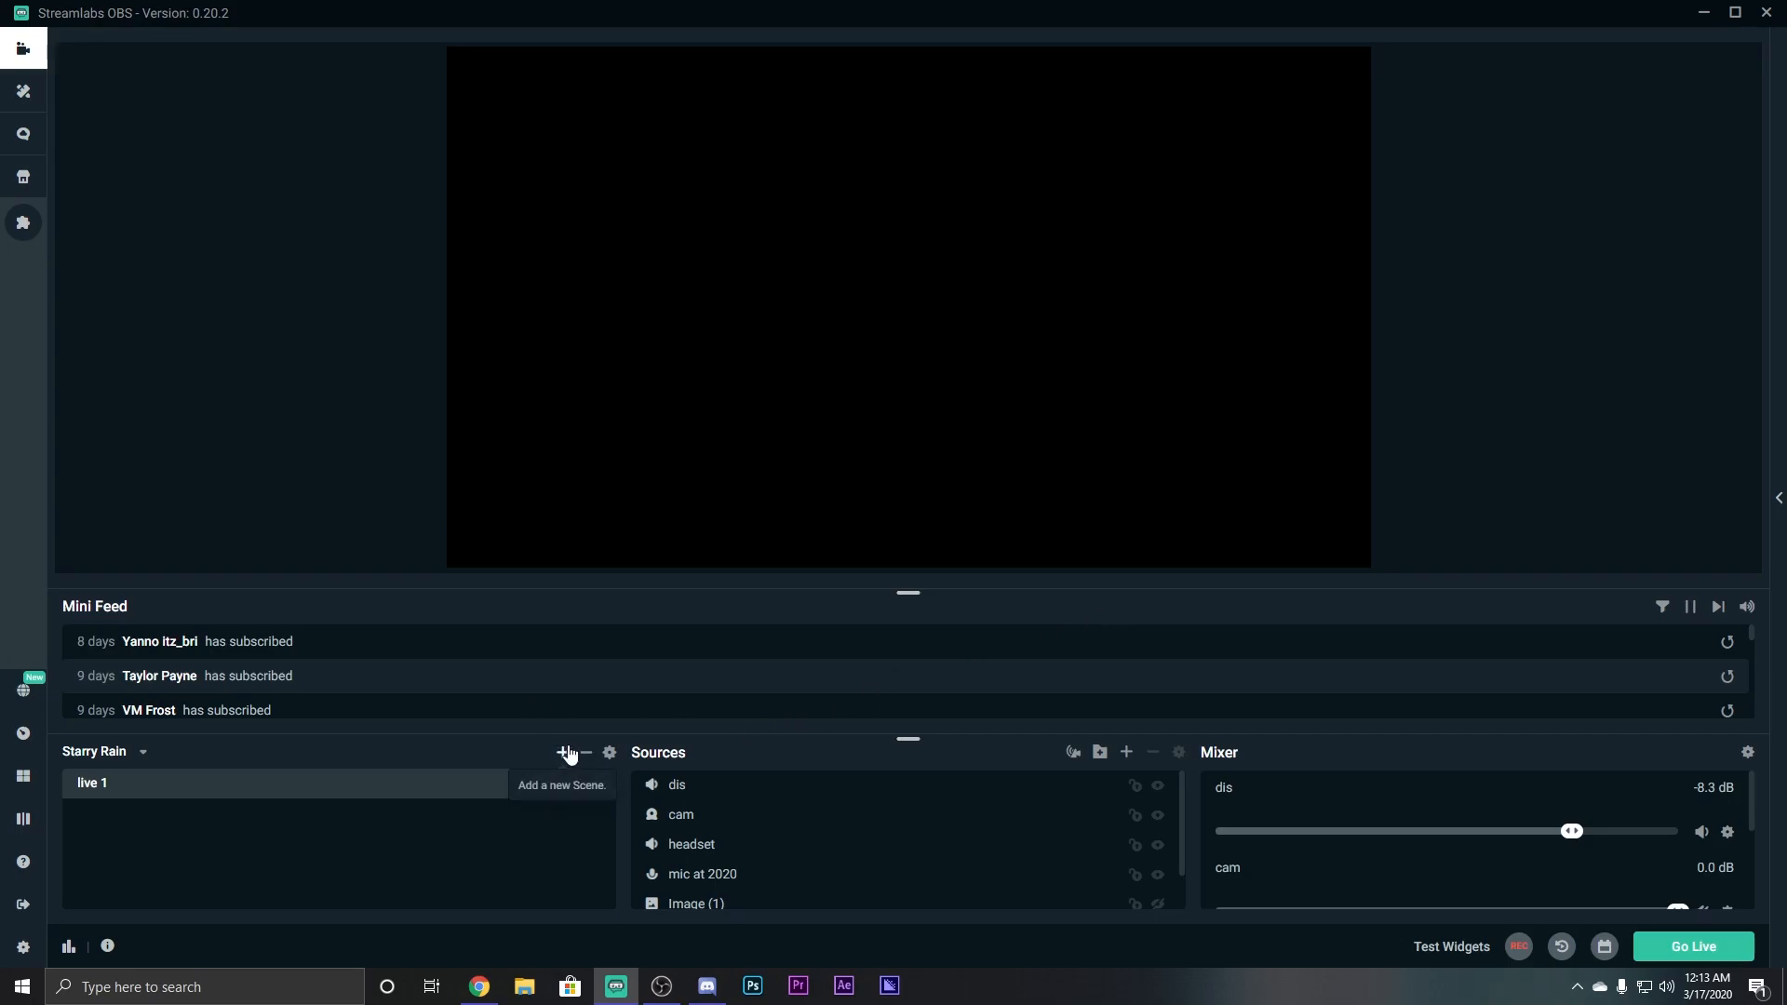
Add a new empty scene named 'live' below live 1.
left_click(565, 752)
left_click_drag(825, 443, 520, 449)
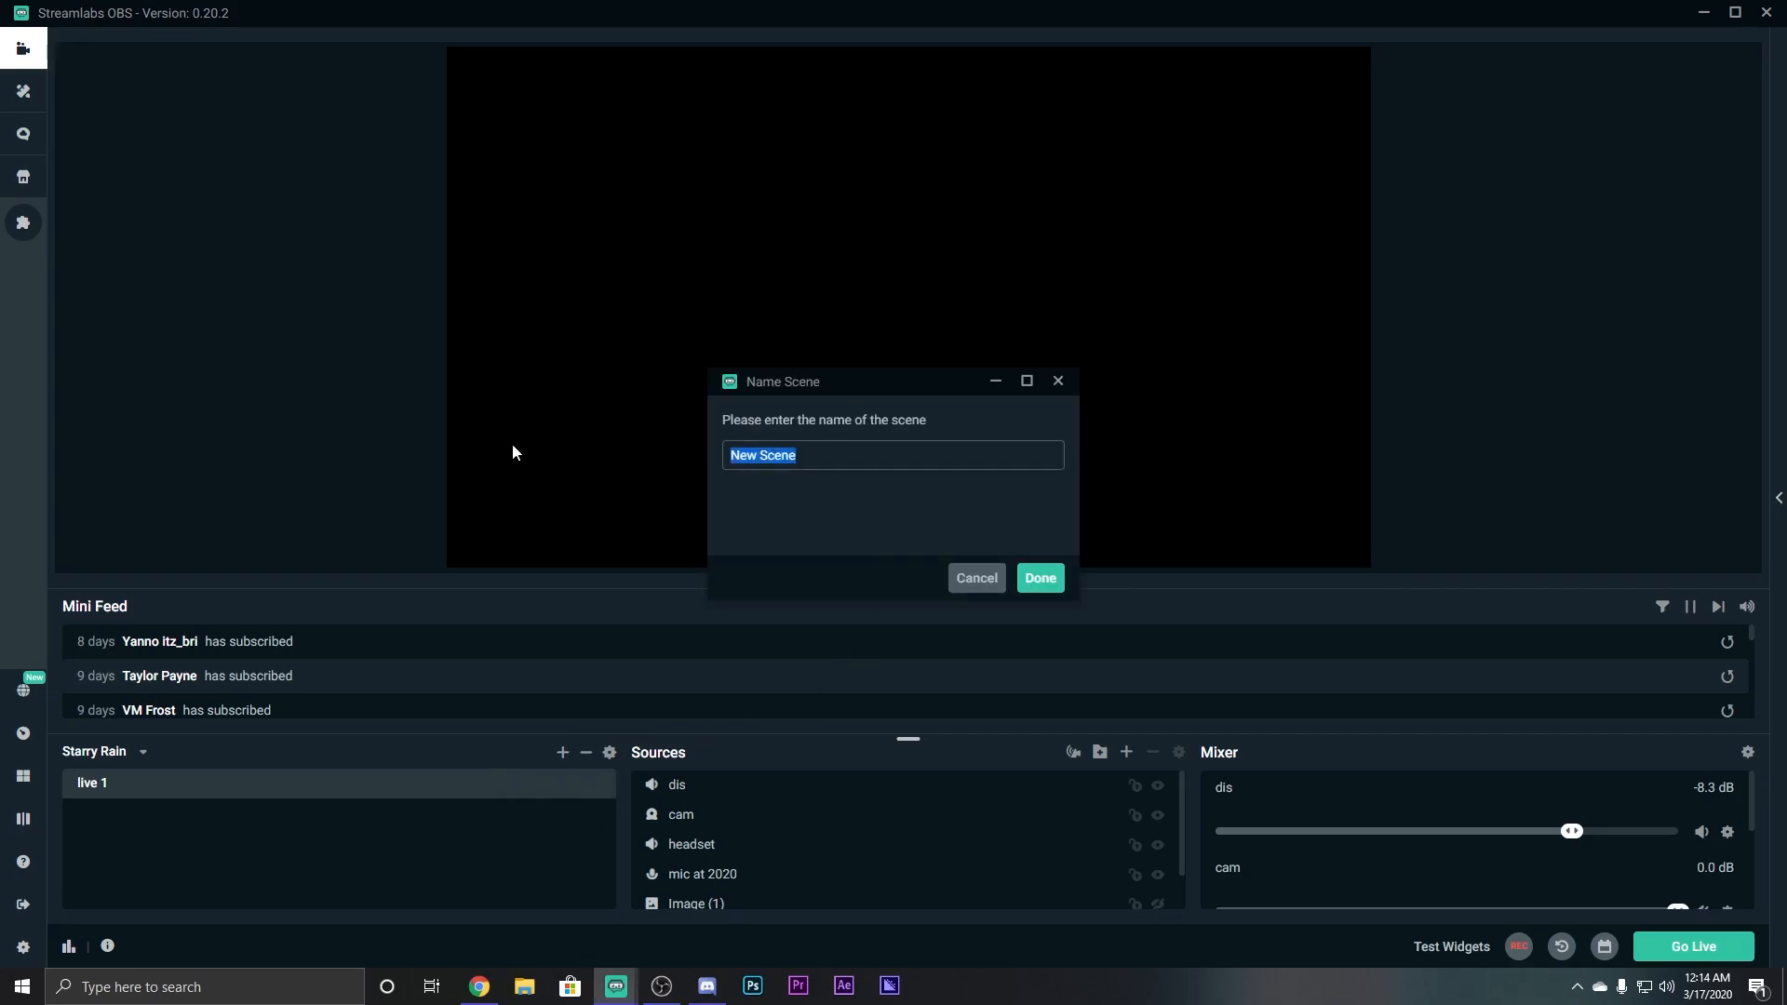
key("BackSpace")
key("Return")
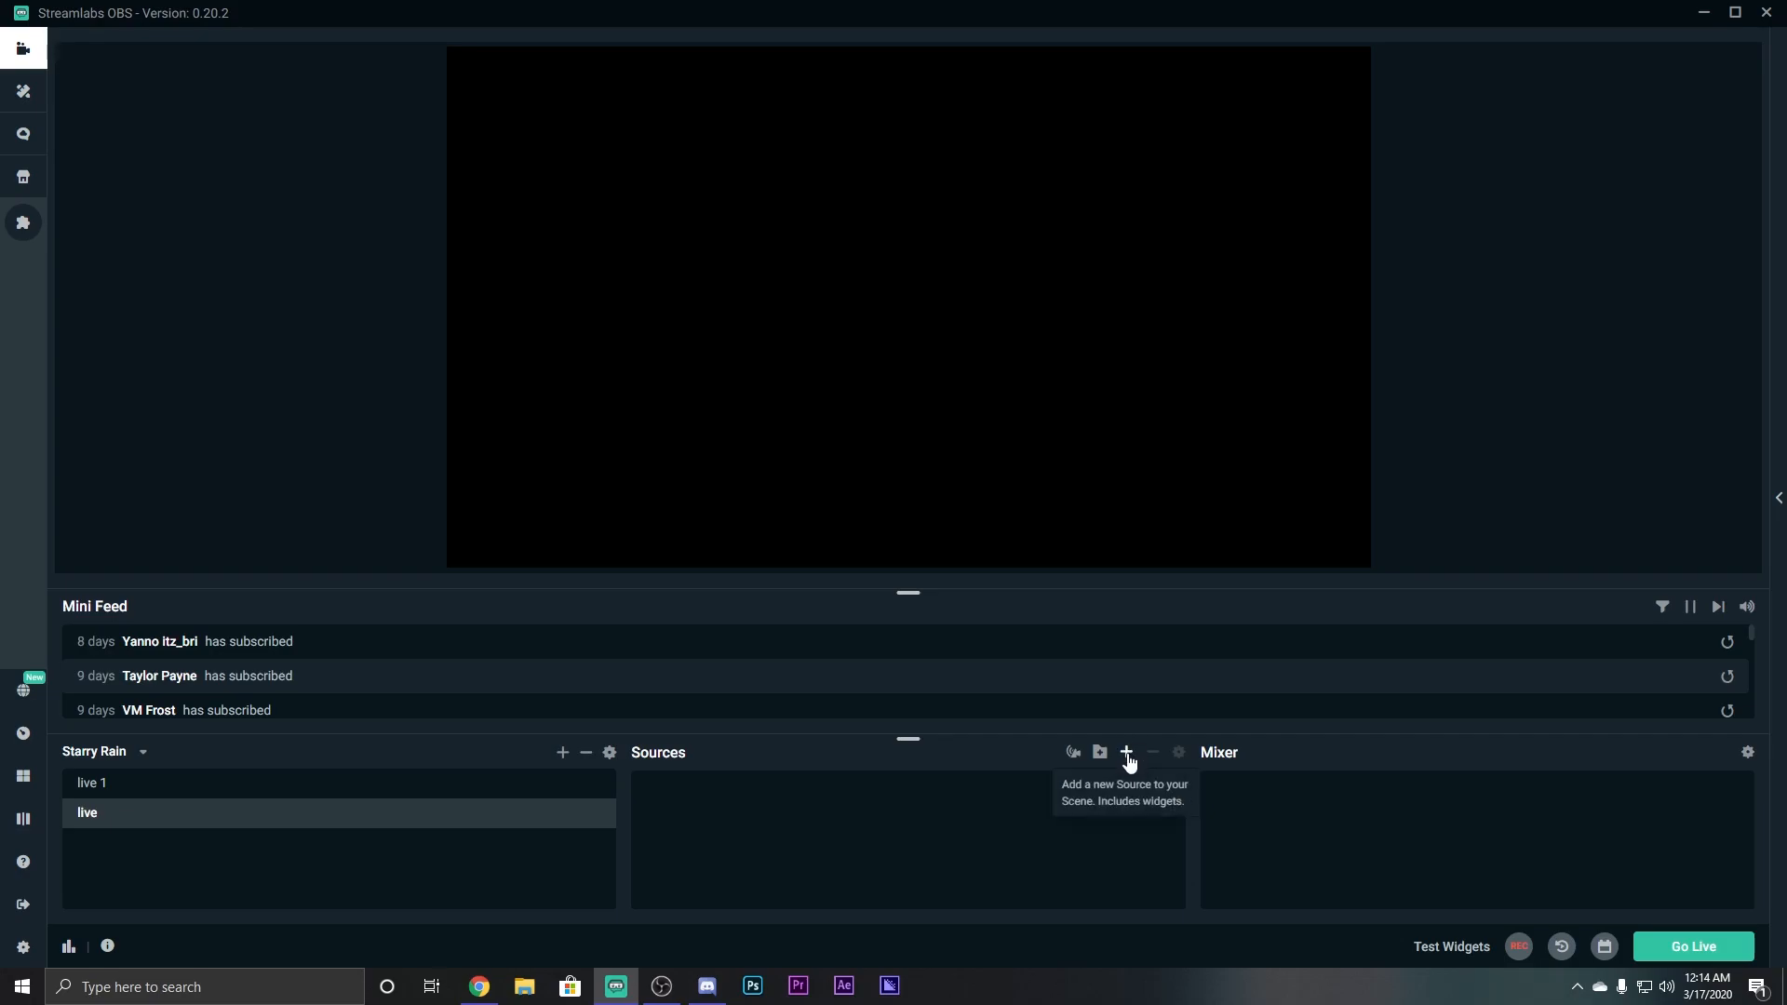
Add a Display Capture source with its default name to the new scene.
left_click(1126, 752)
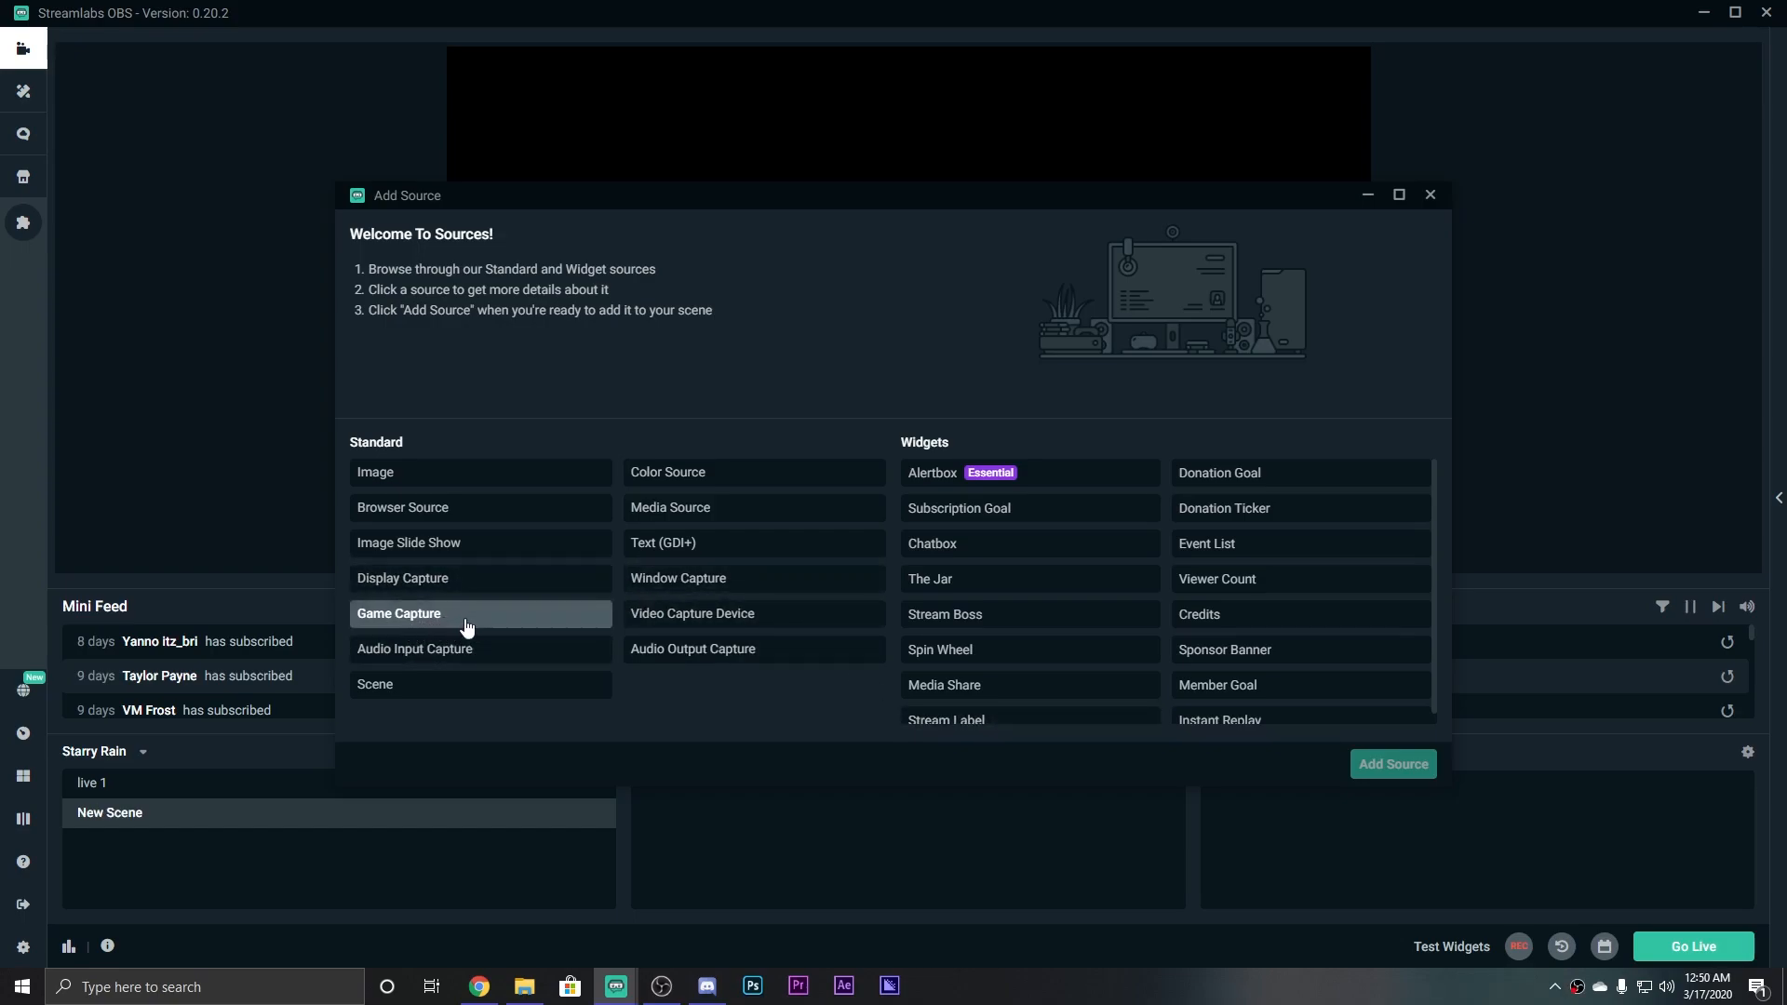
left_click(471, 583)
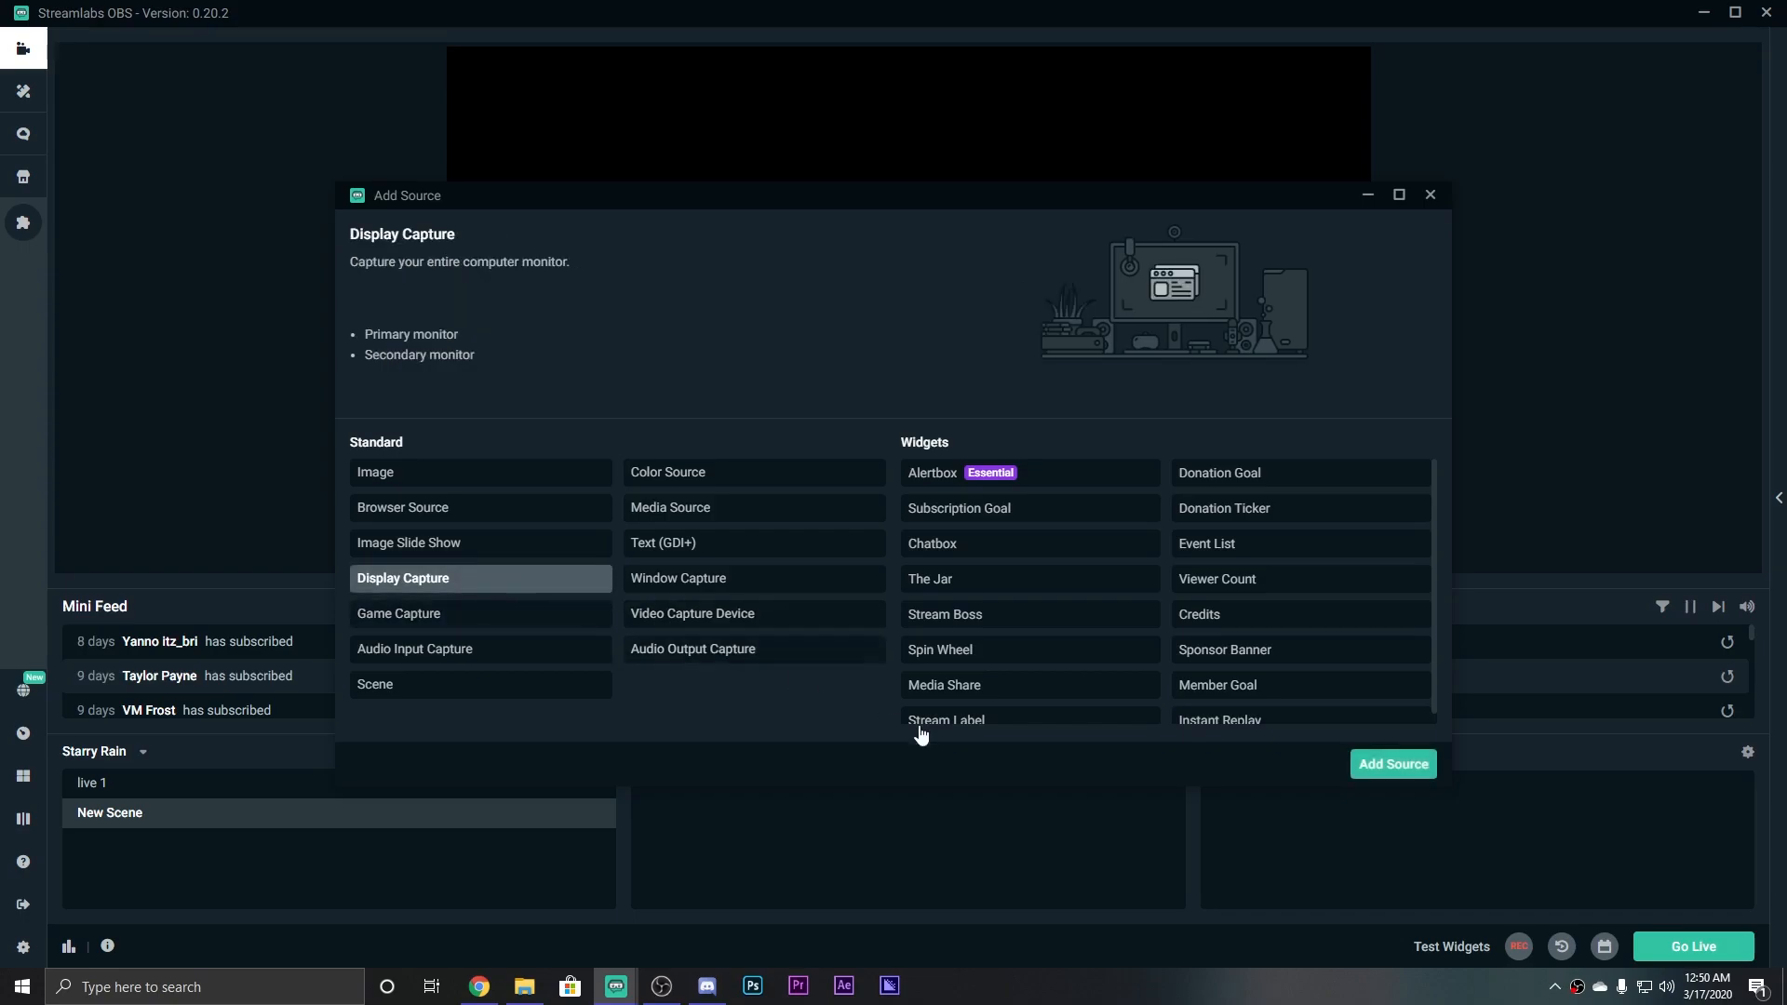
left_click(1393, 765)
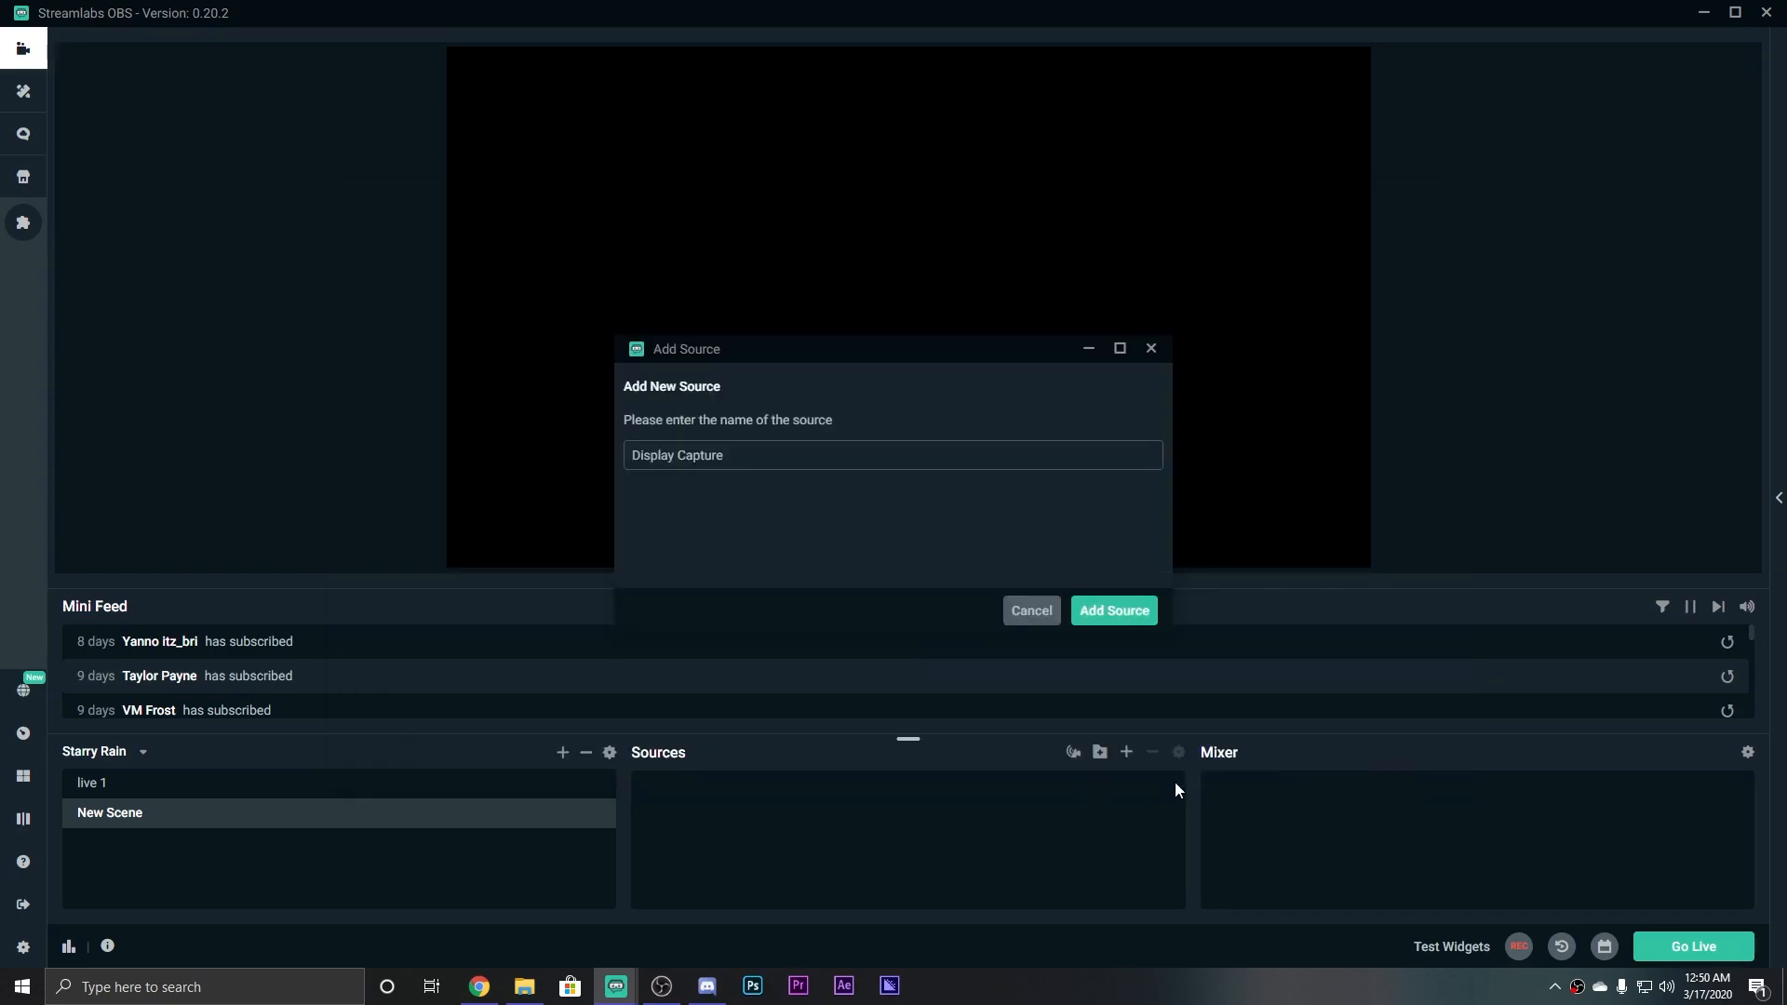
left_click(1085, 610)
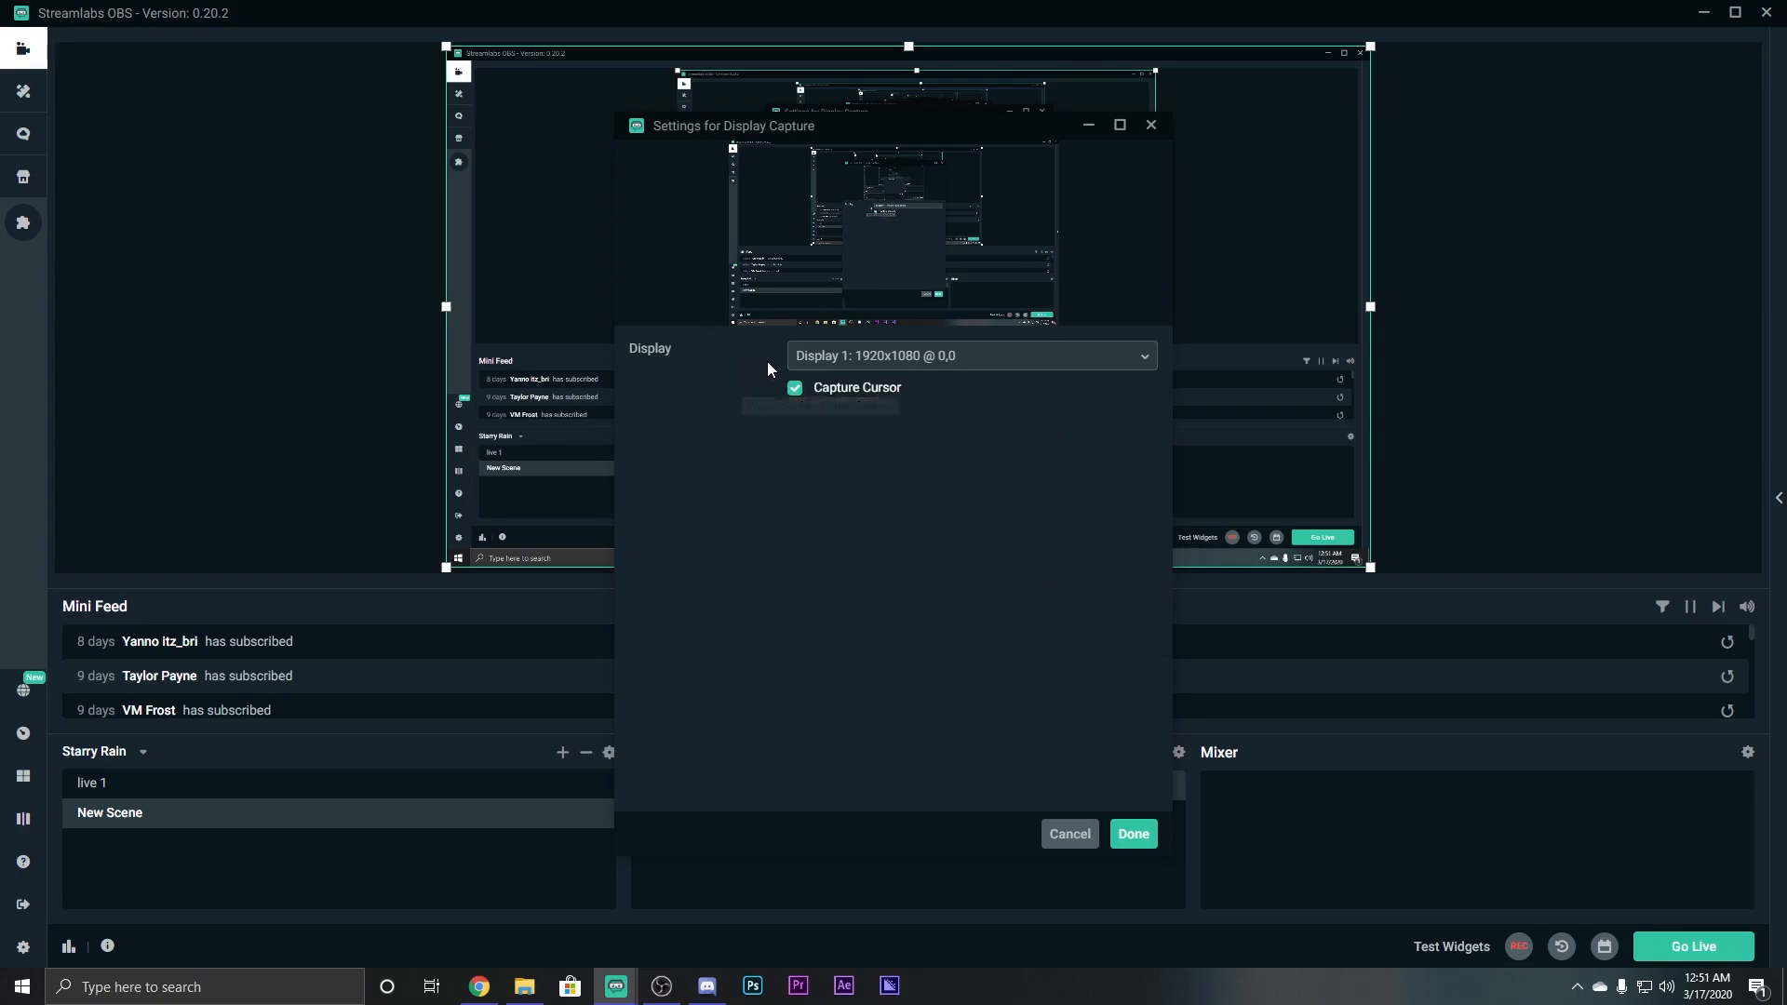
Set the Display Capture to Display 1, the 1920x1080 primary monitor.
left_click(905, 360)
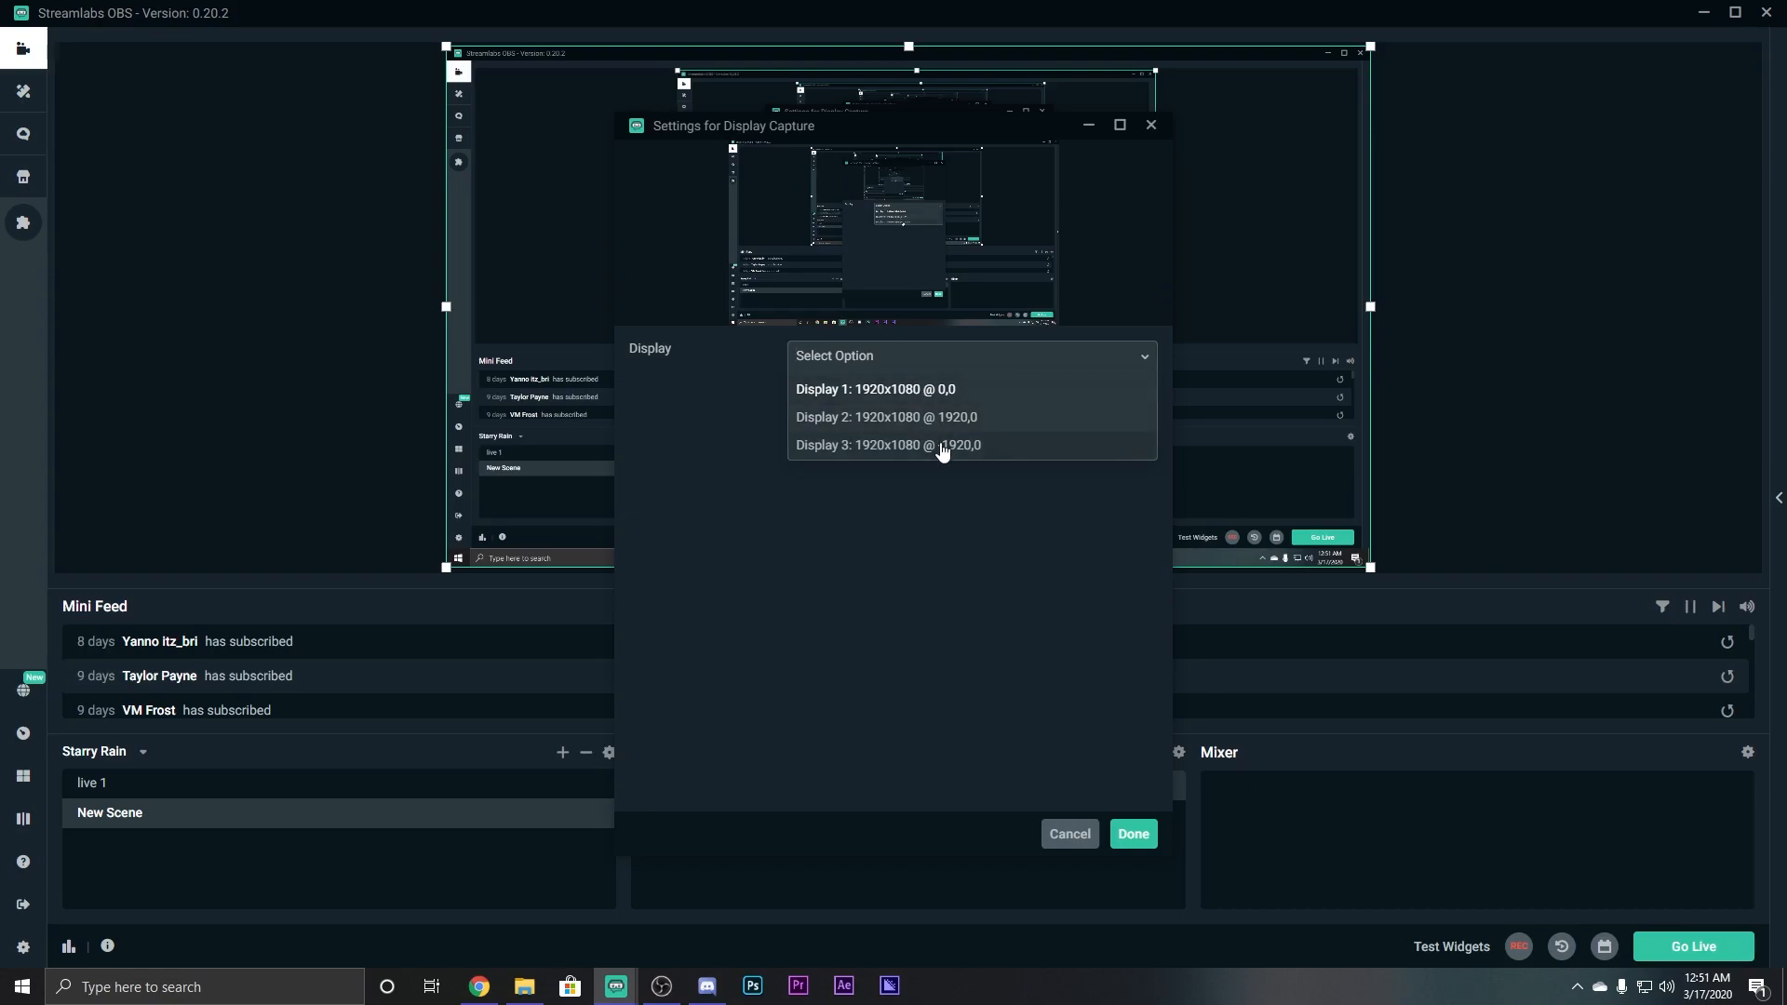
left_click(958, 416)
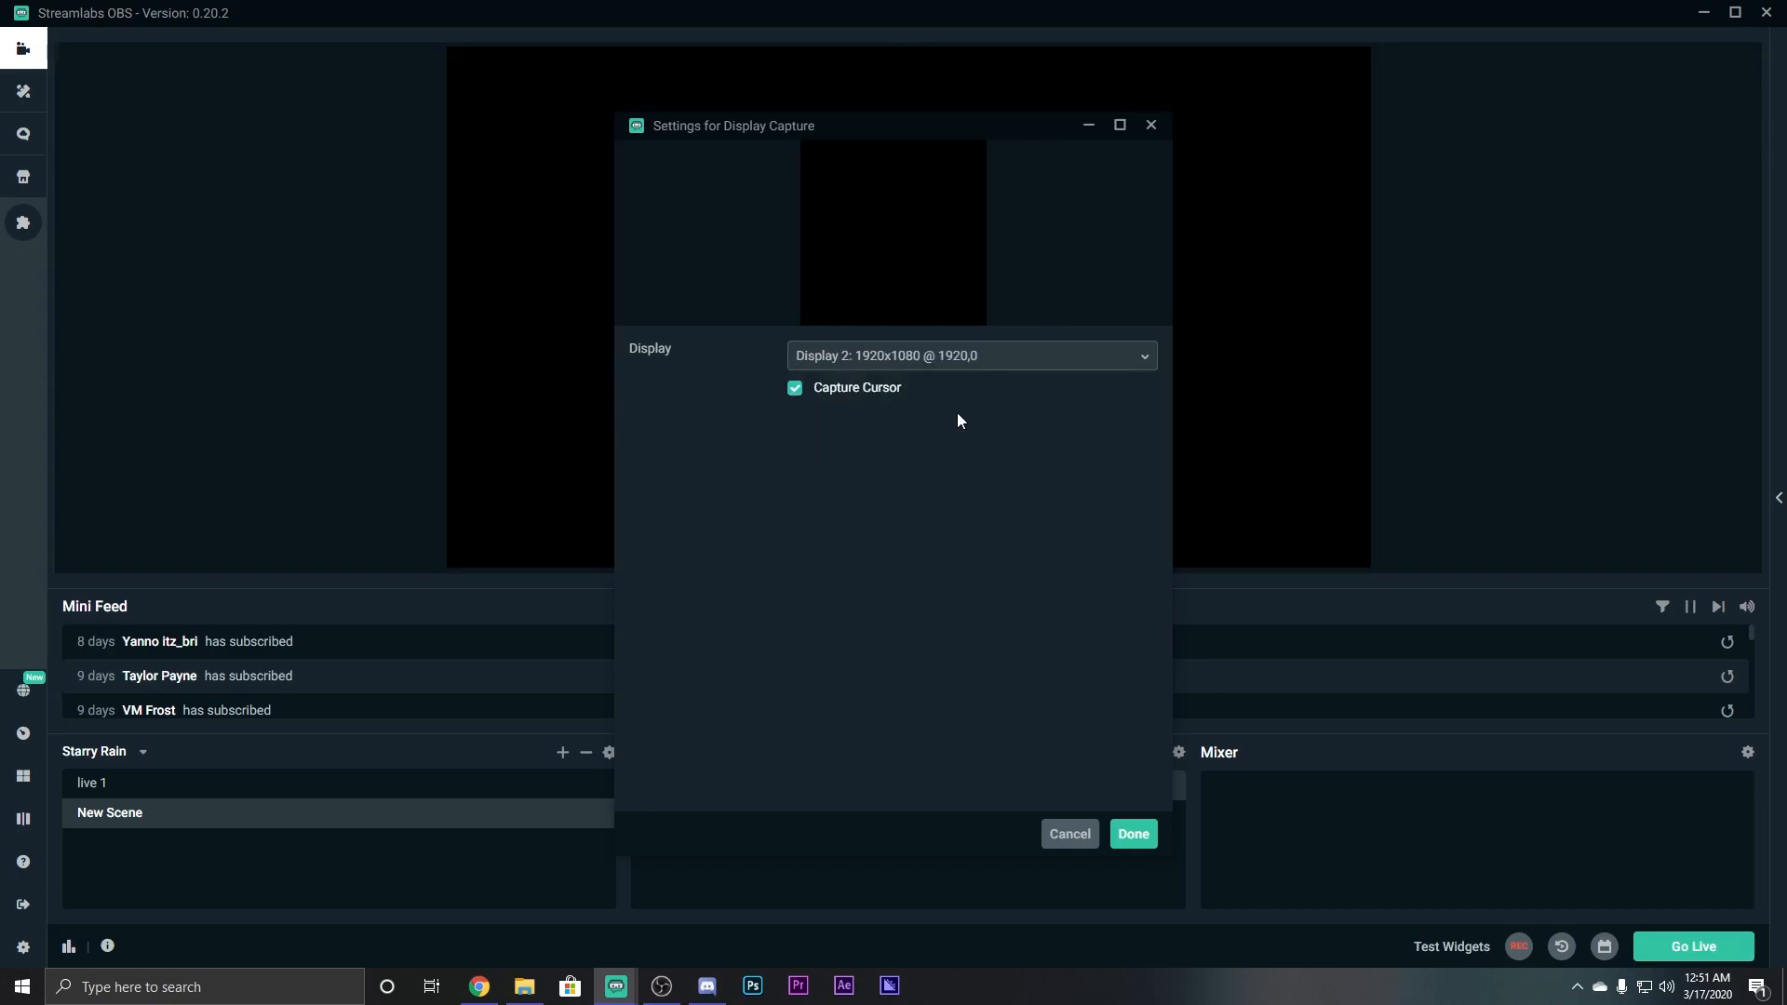
left_click(986, 361)
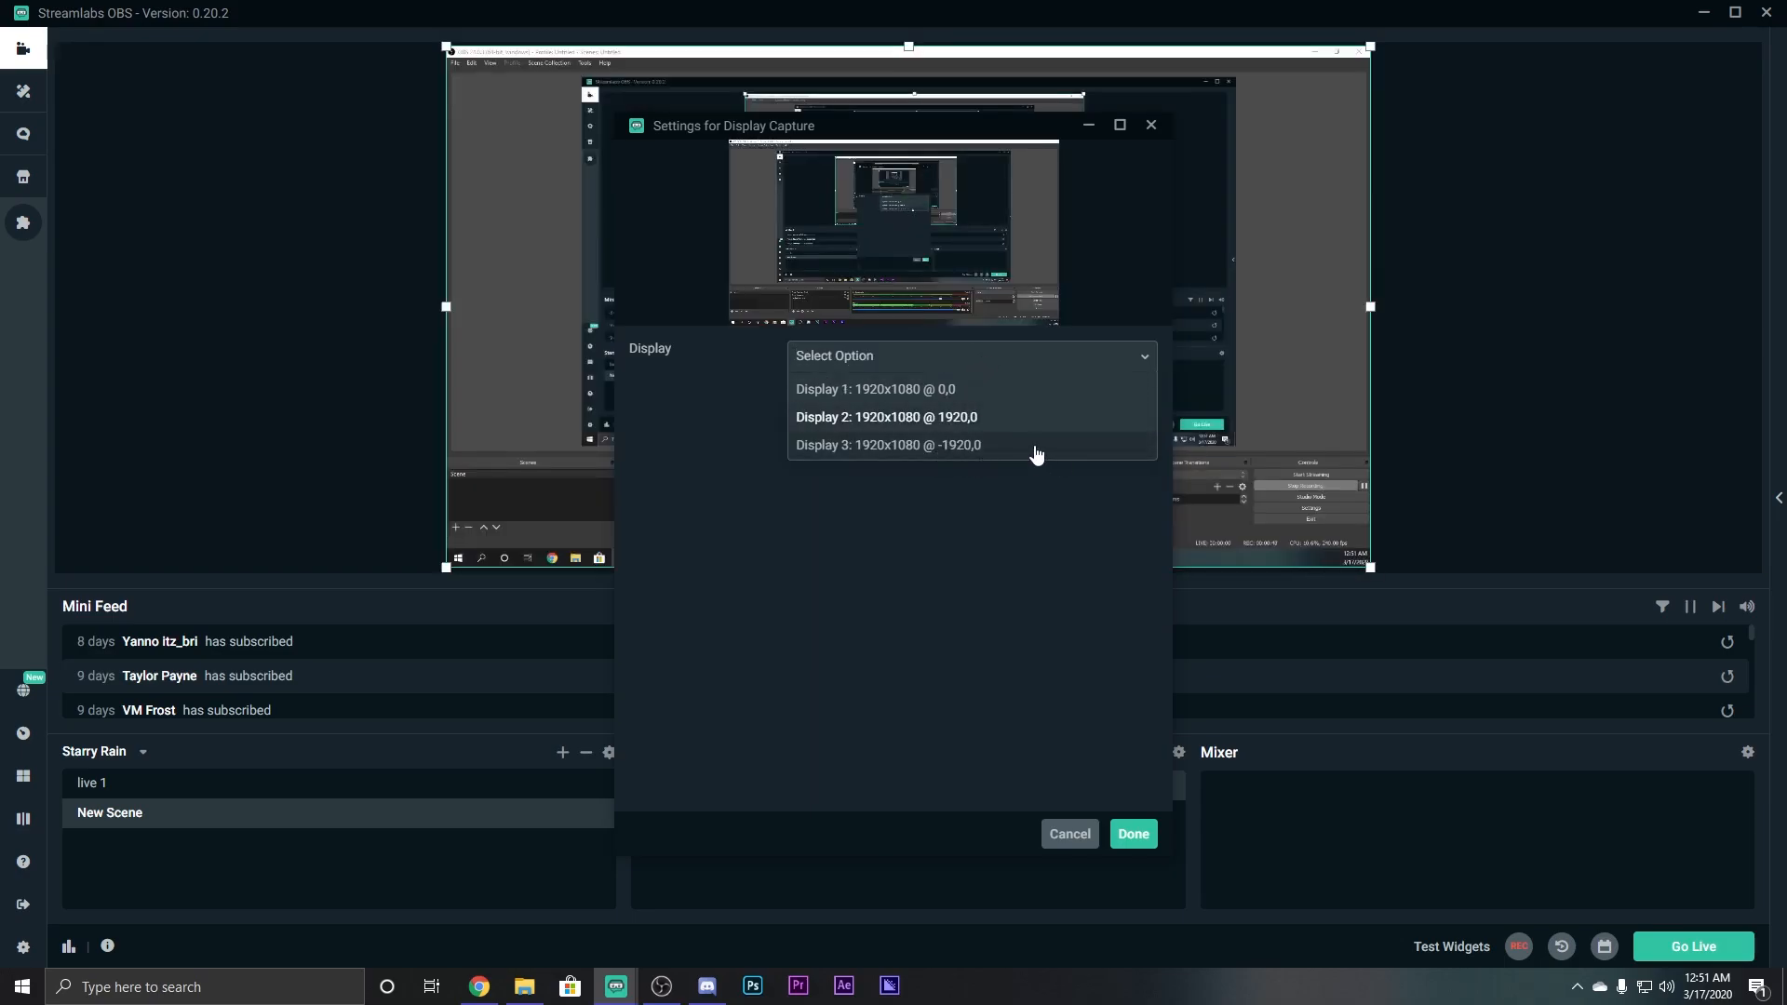
left_click(968, 446)
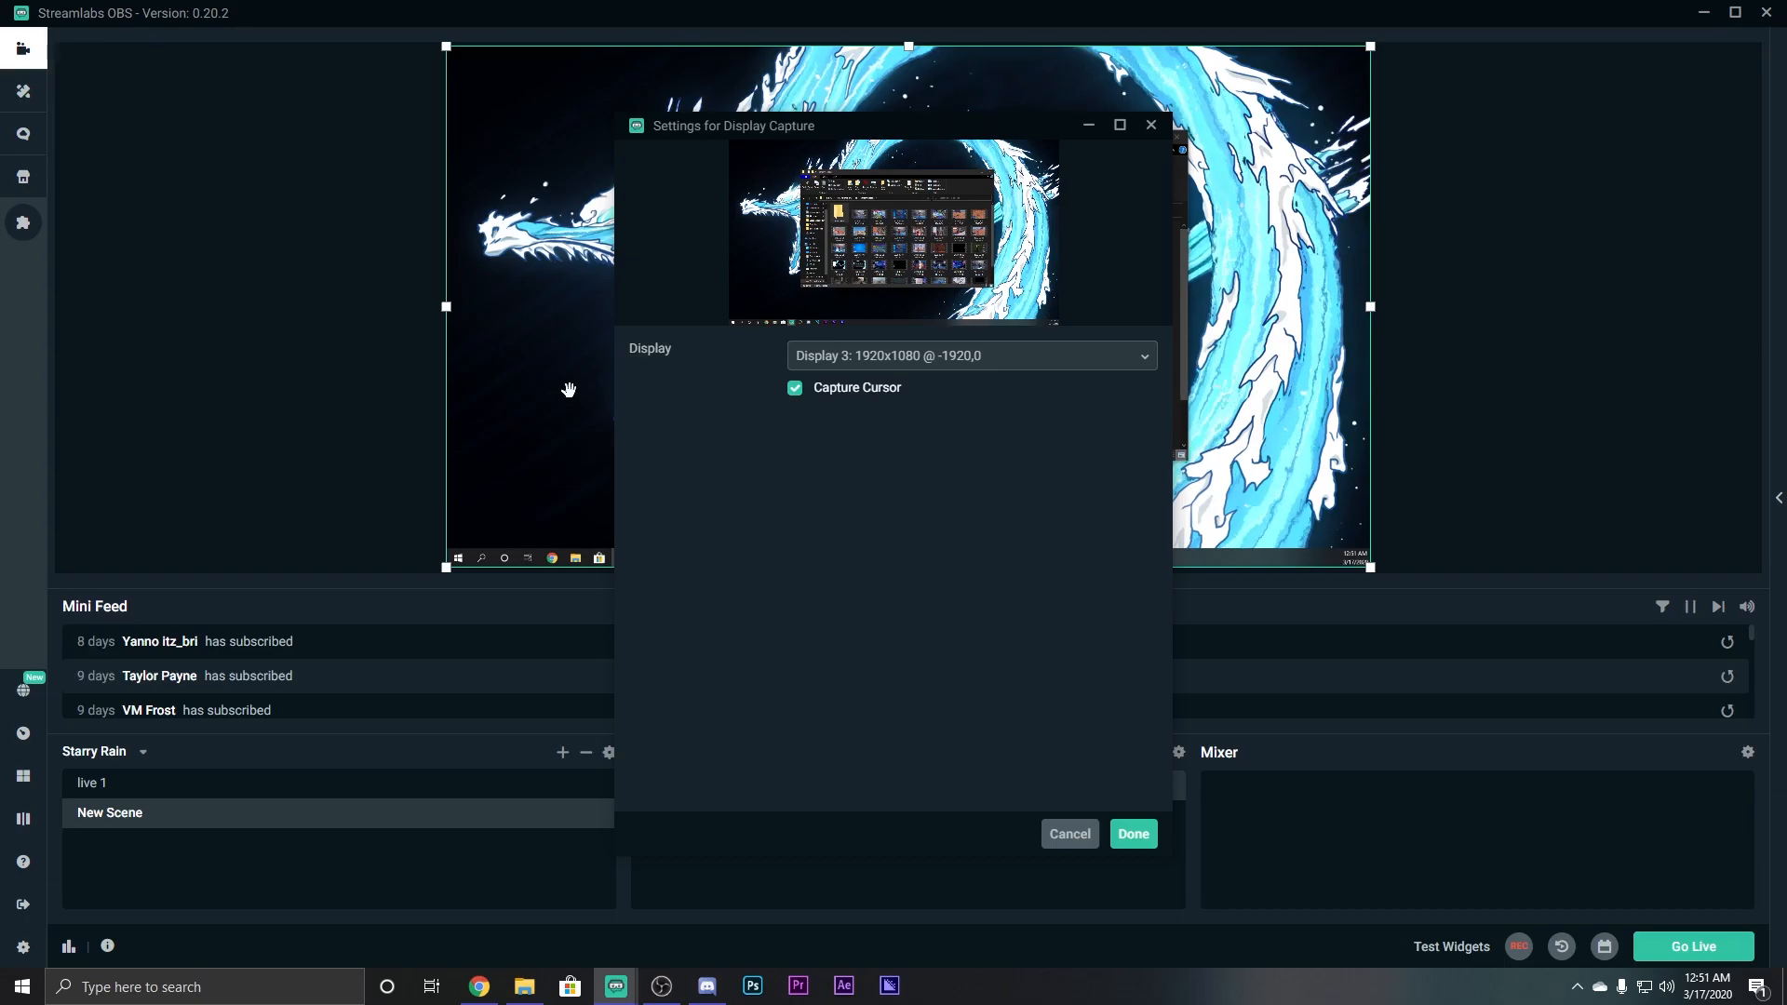
left_click(921, 355)
left_click(921, 389)
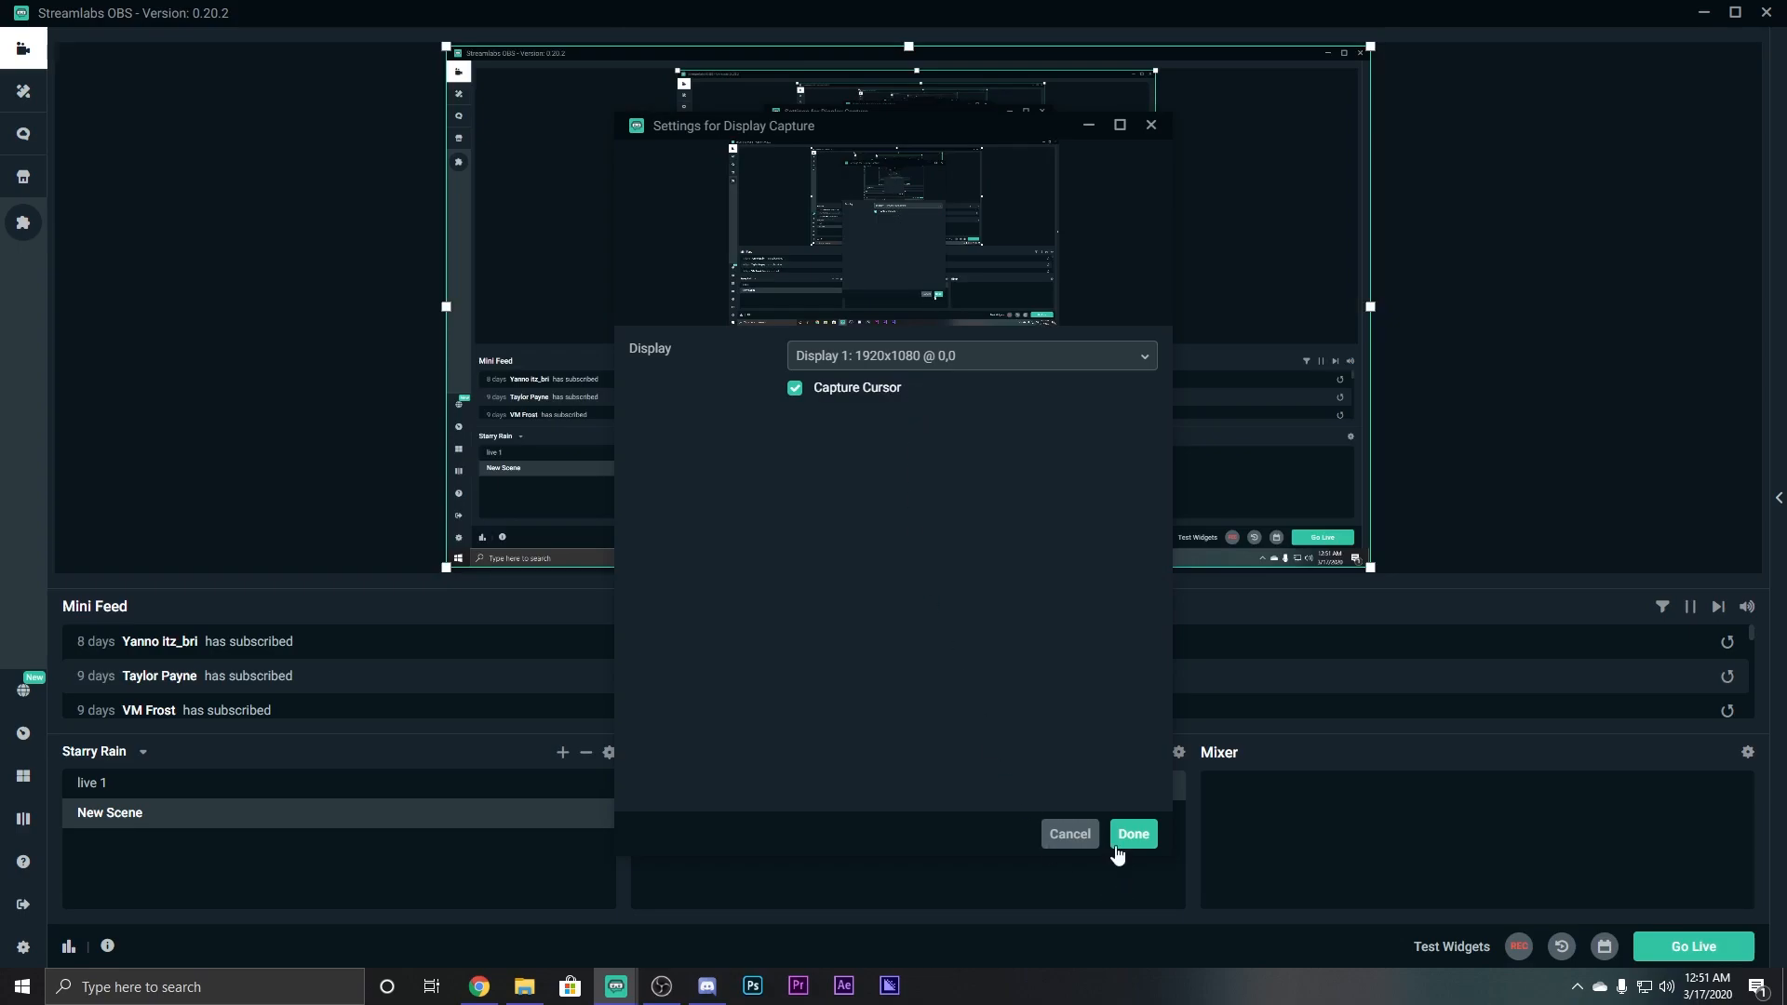
left_click(1125, 838)
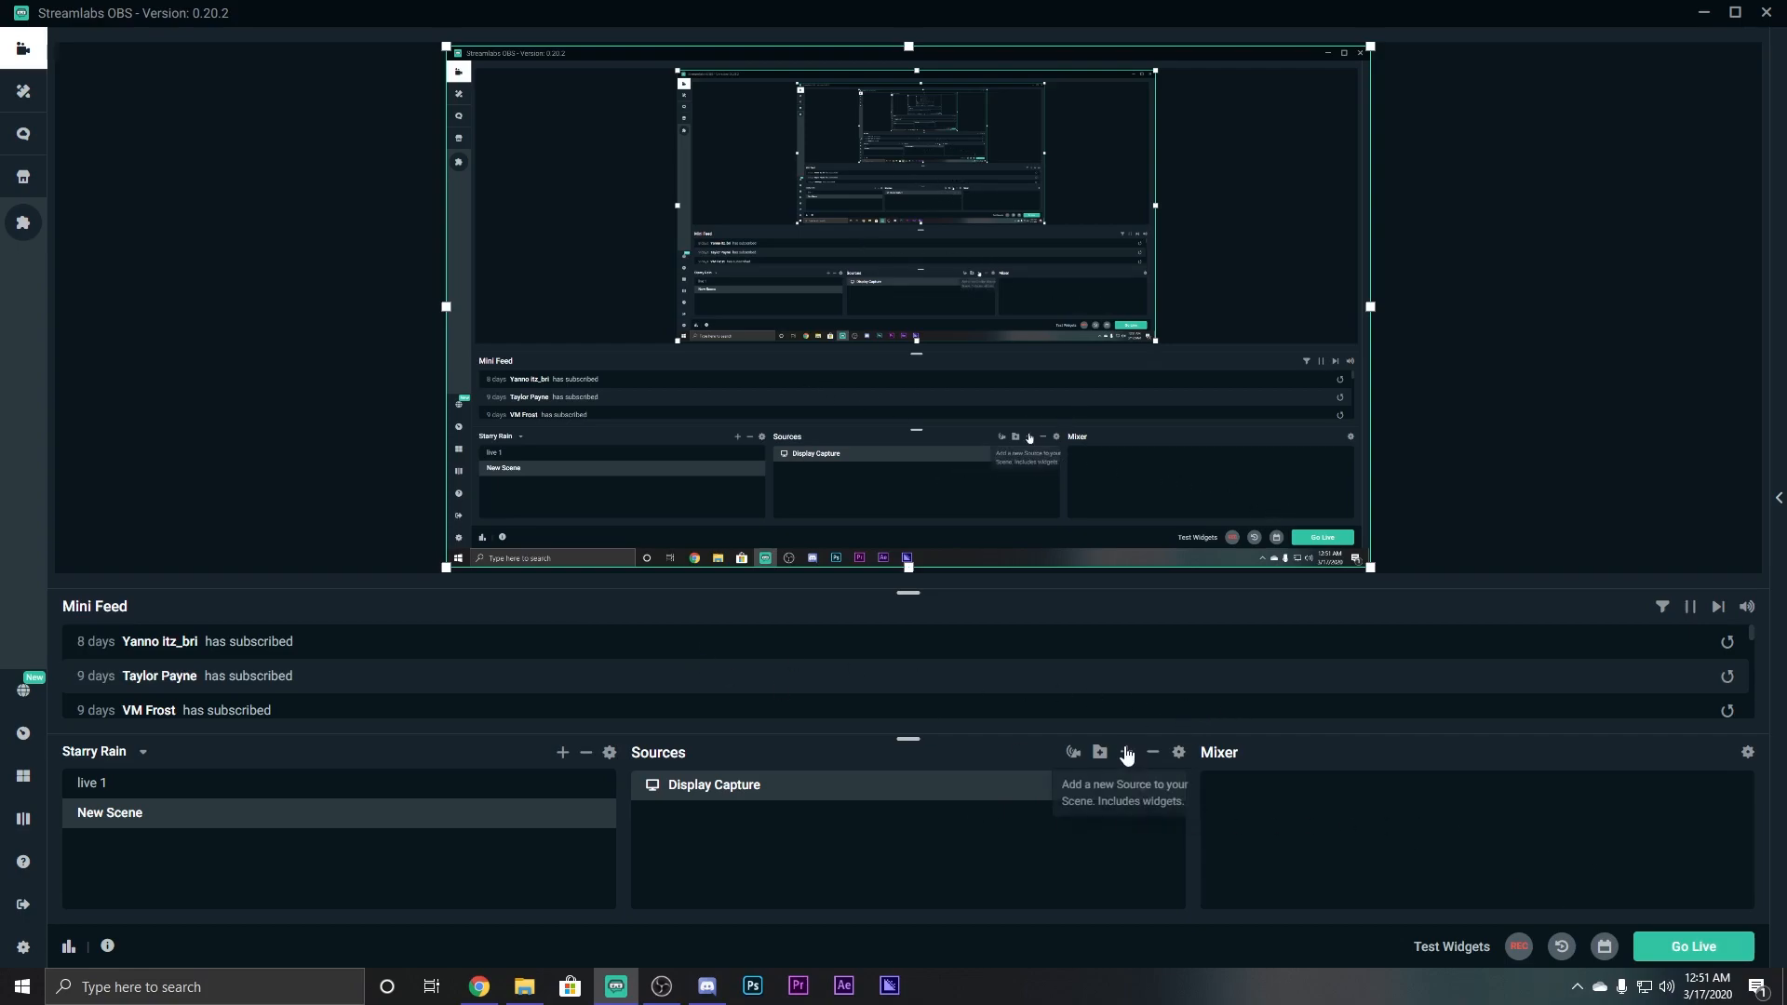
Add the existing mic at 2020 Audio Input Capture source to the scene.
left_click(1126, 752)
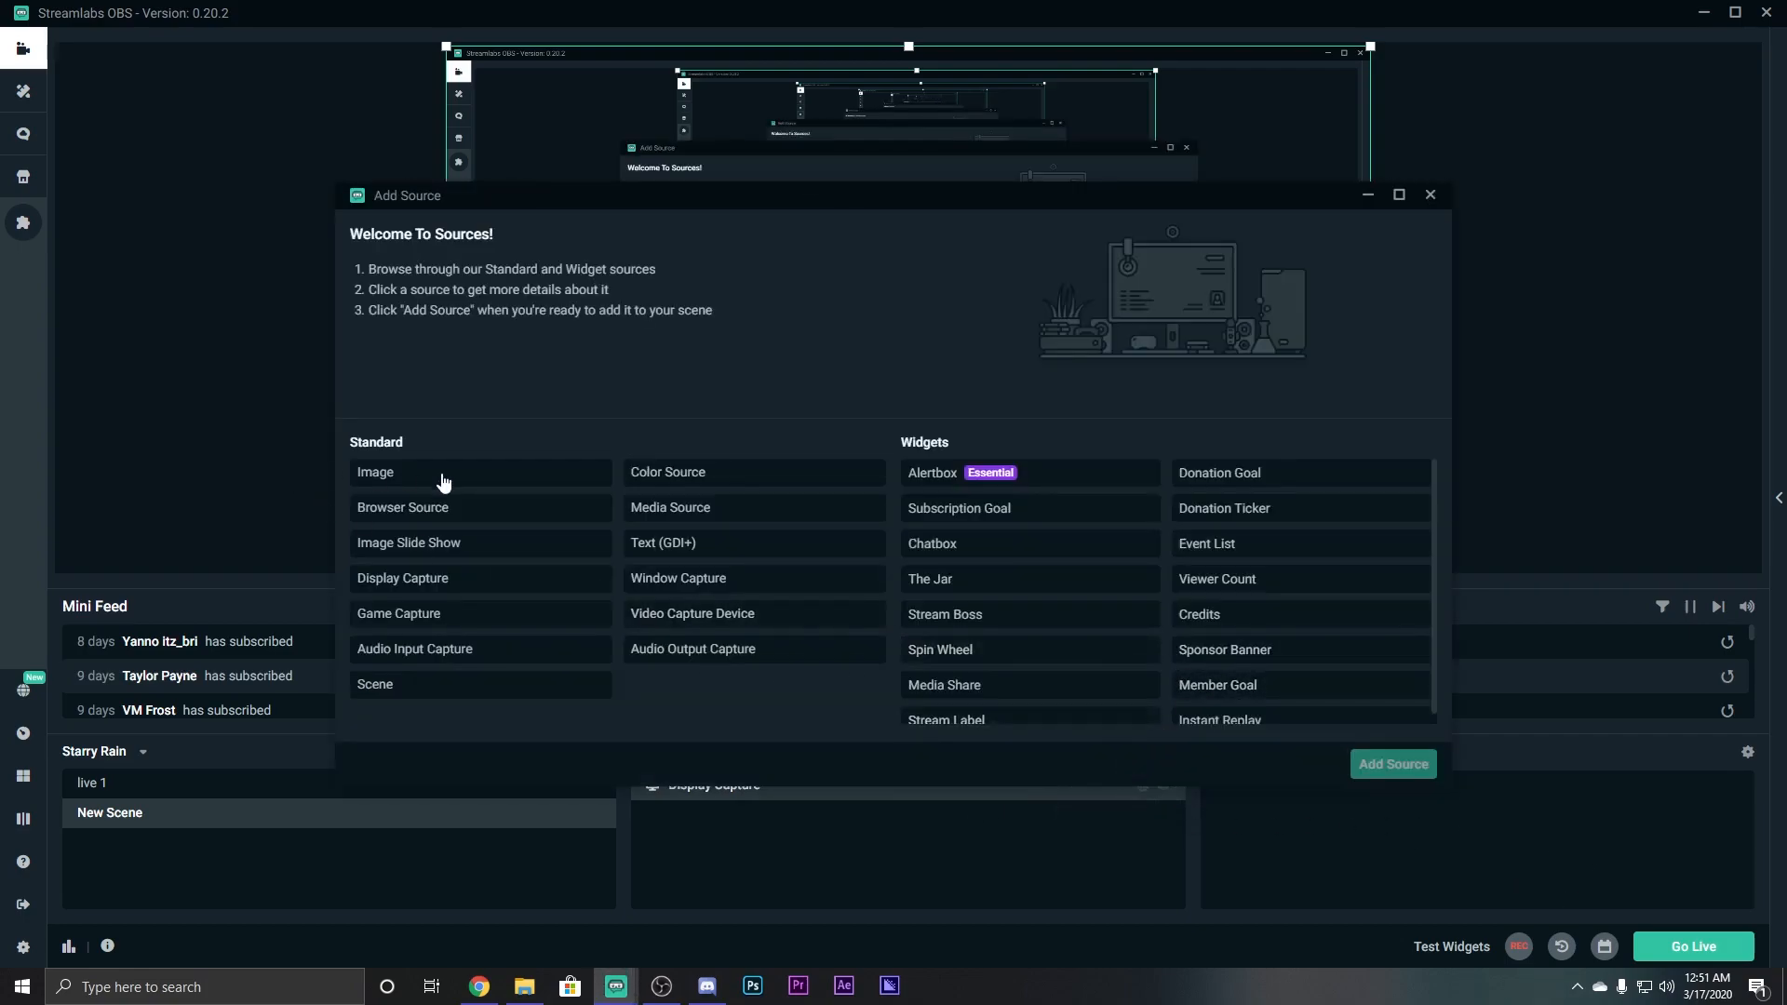
left_click(509, 651)
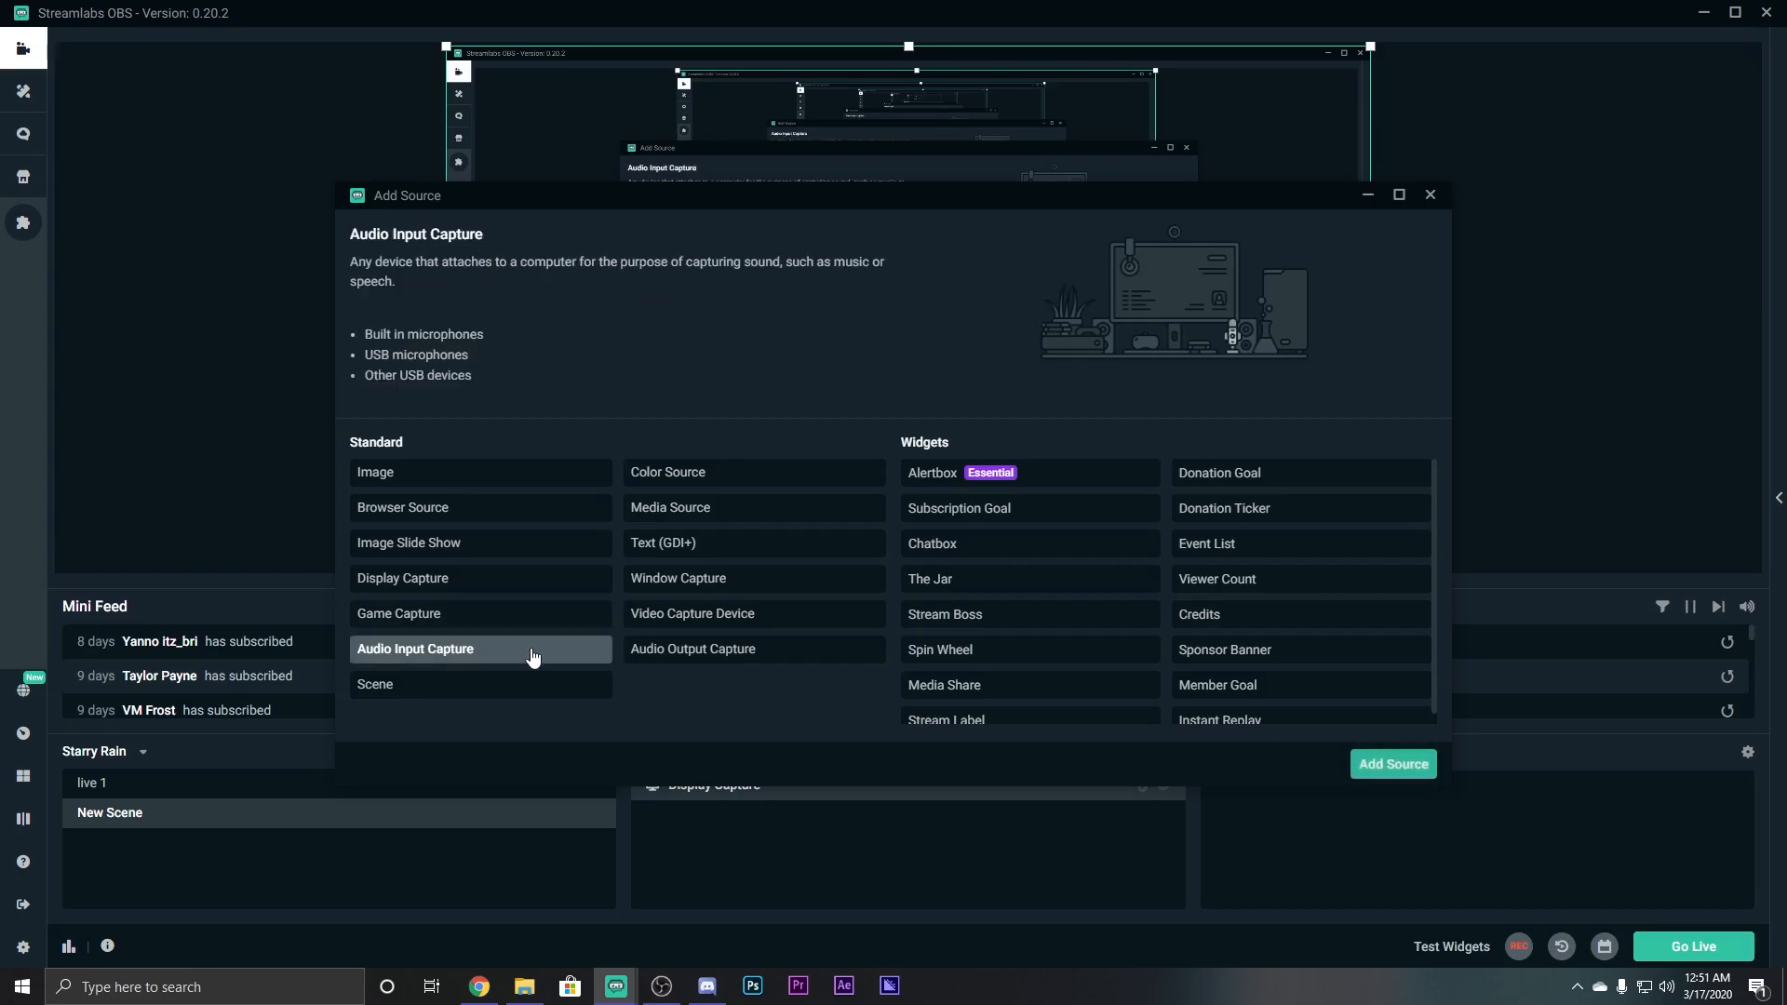
left_click(1368, 768)
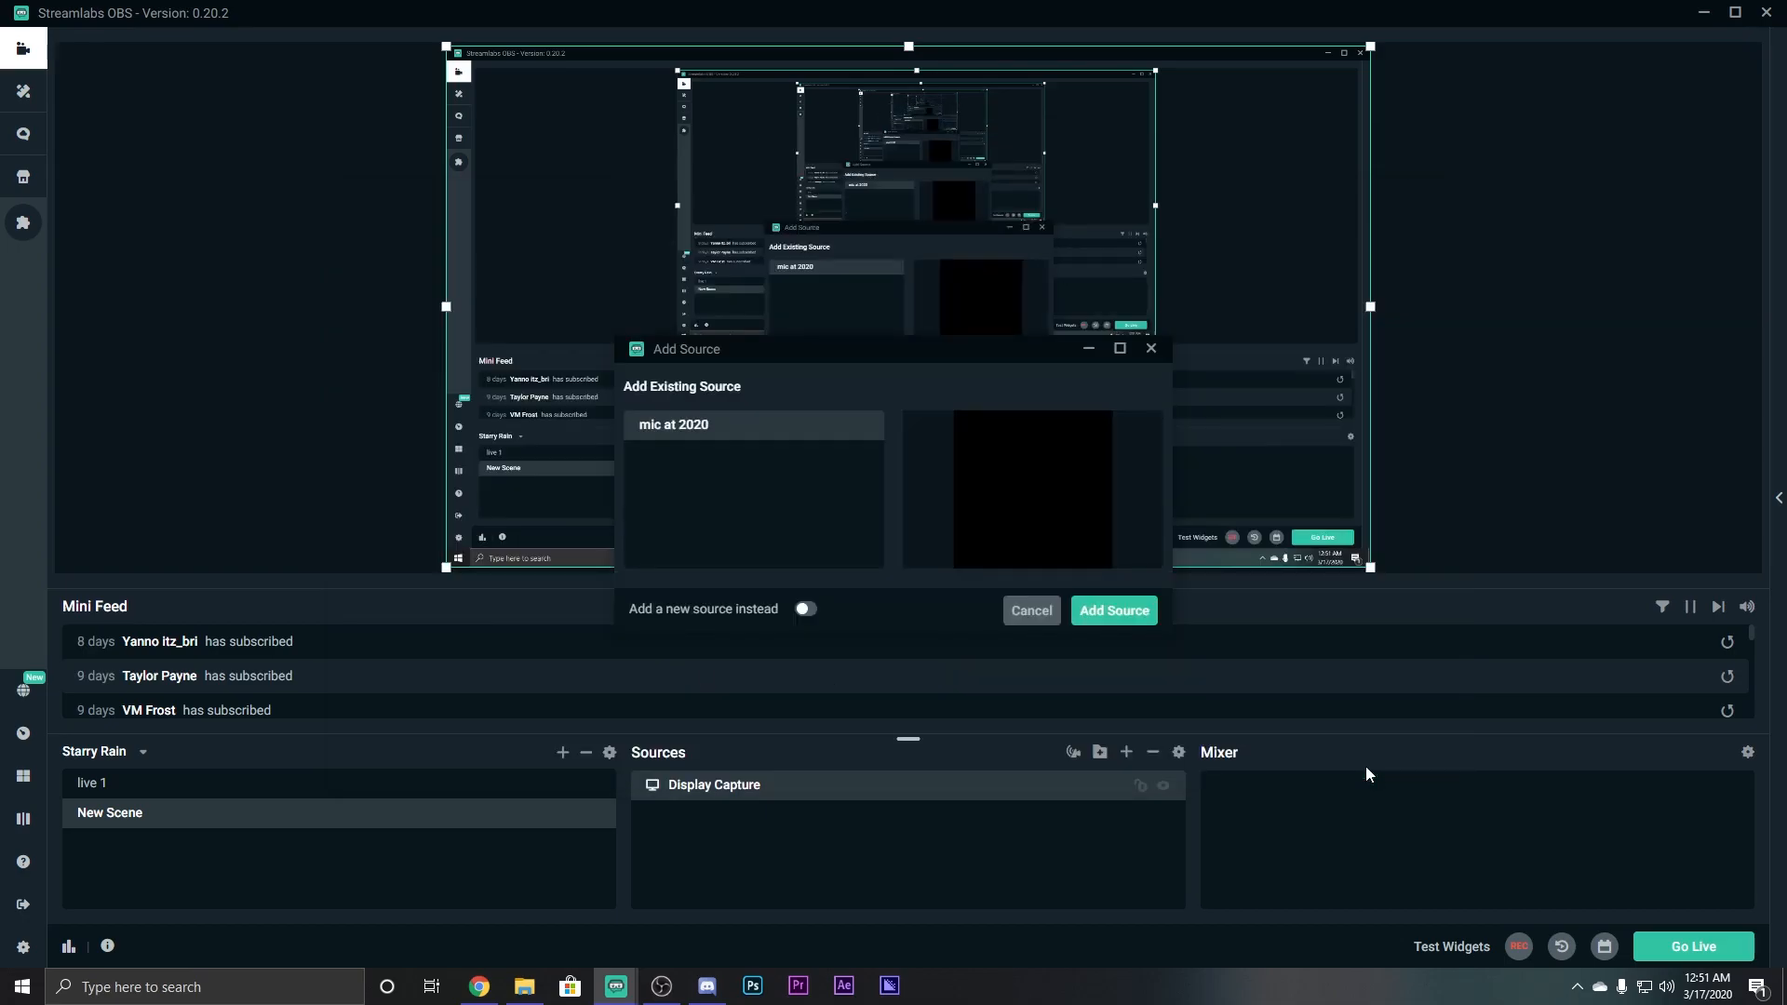
left_click(1115, 611)
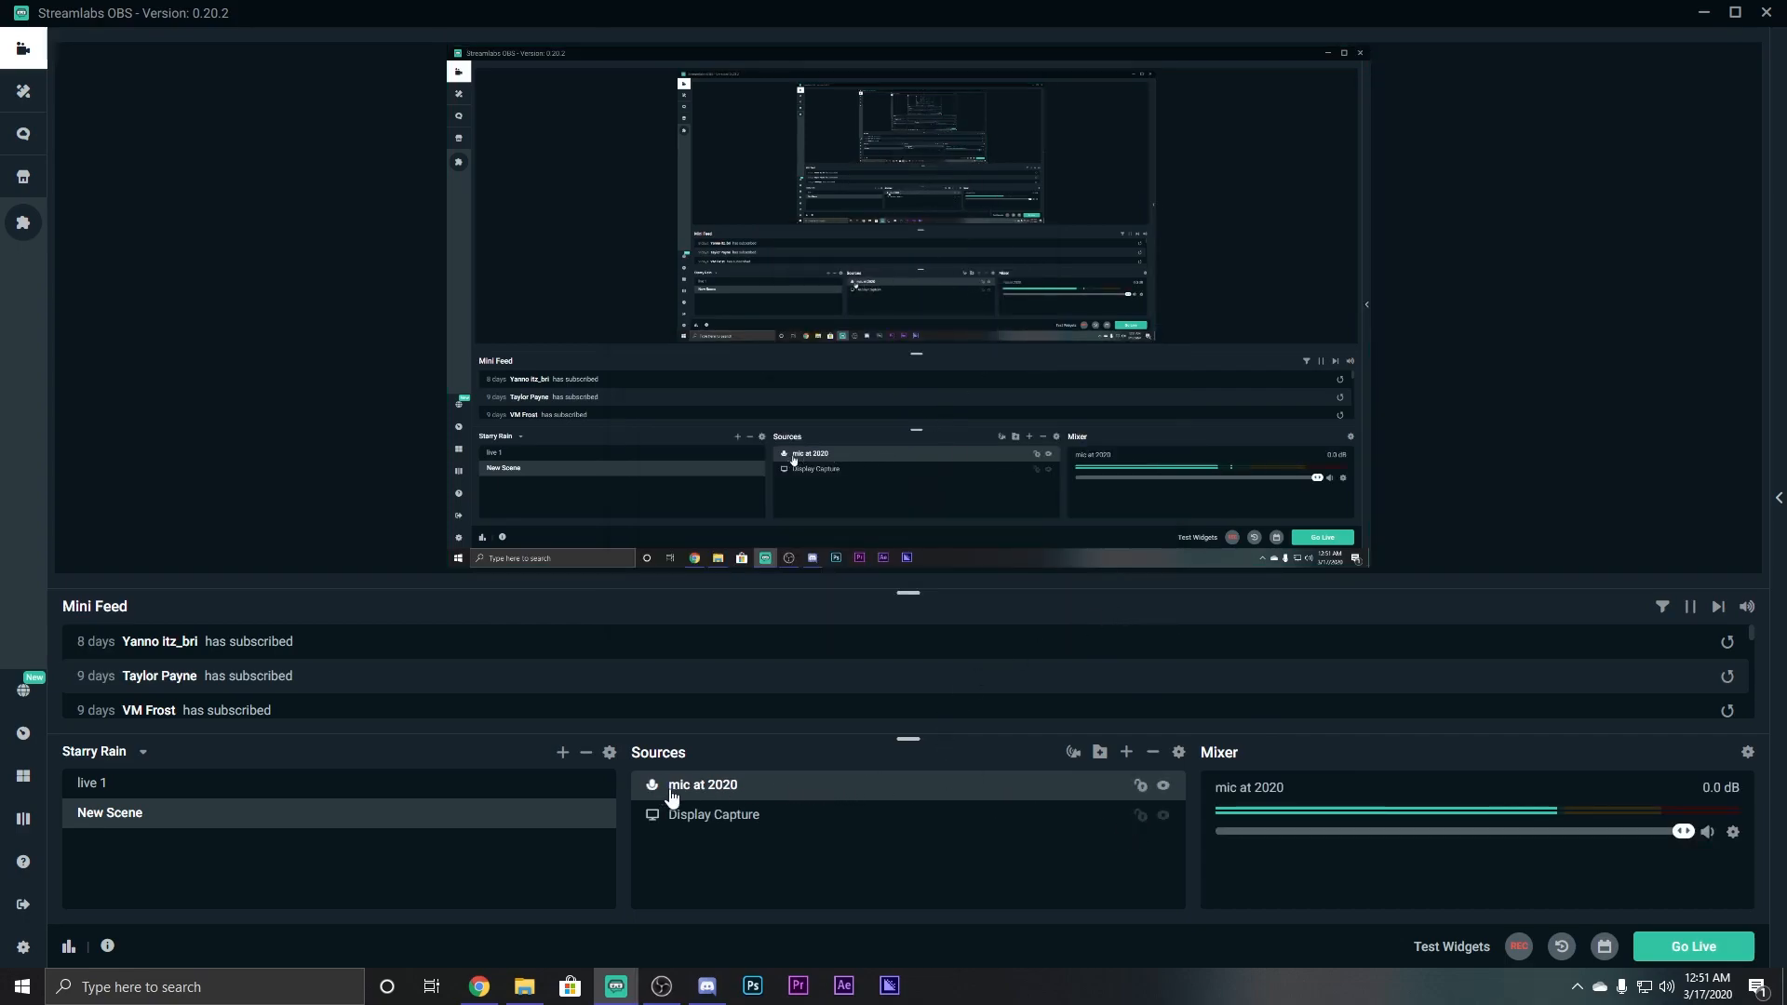
Check the mic at 2020 device list and close its settings unchanged.
double_click(777, 789)
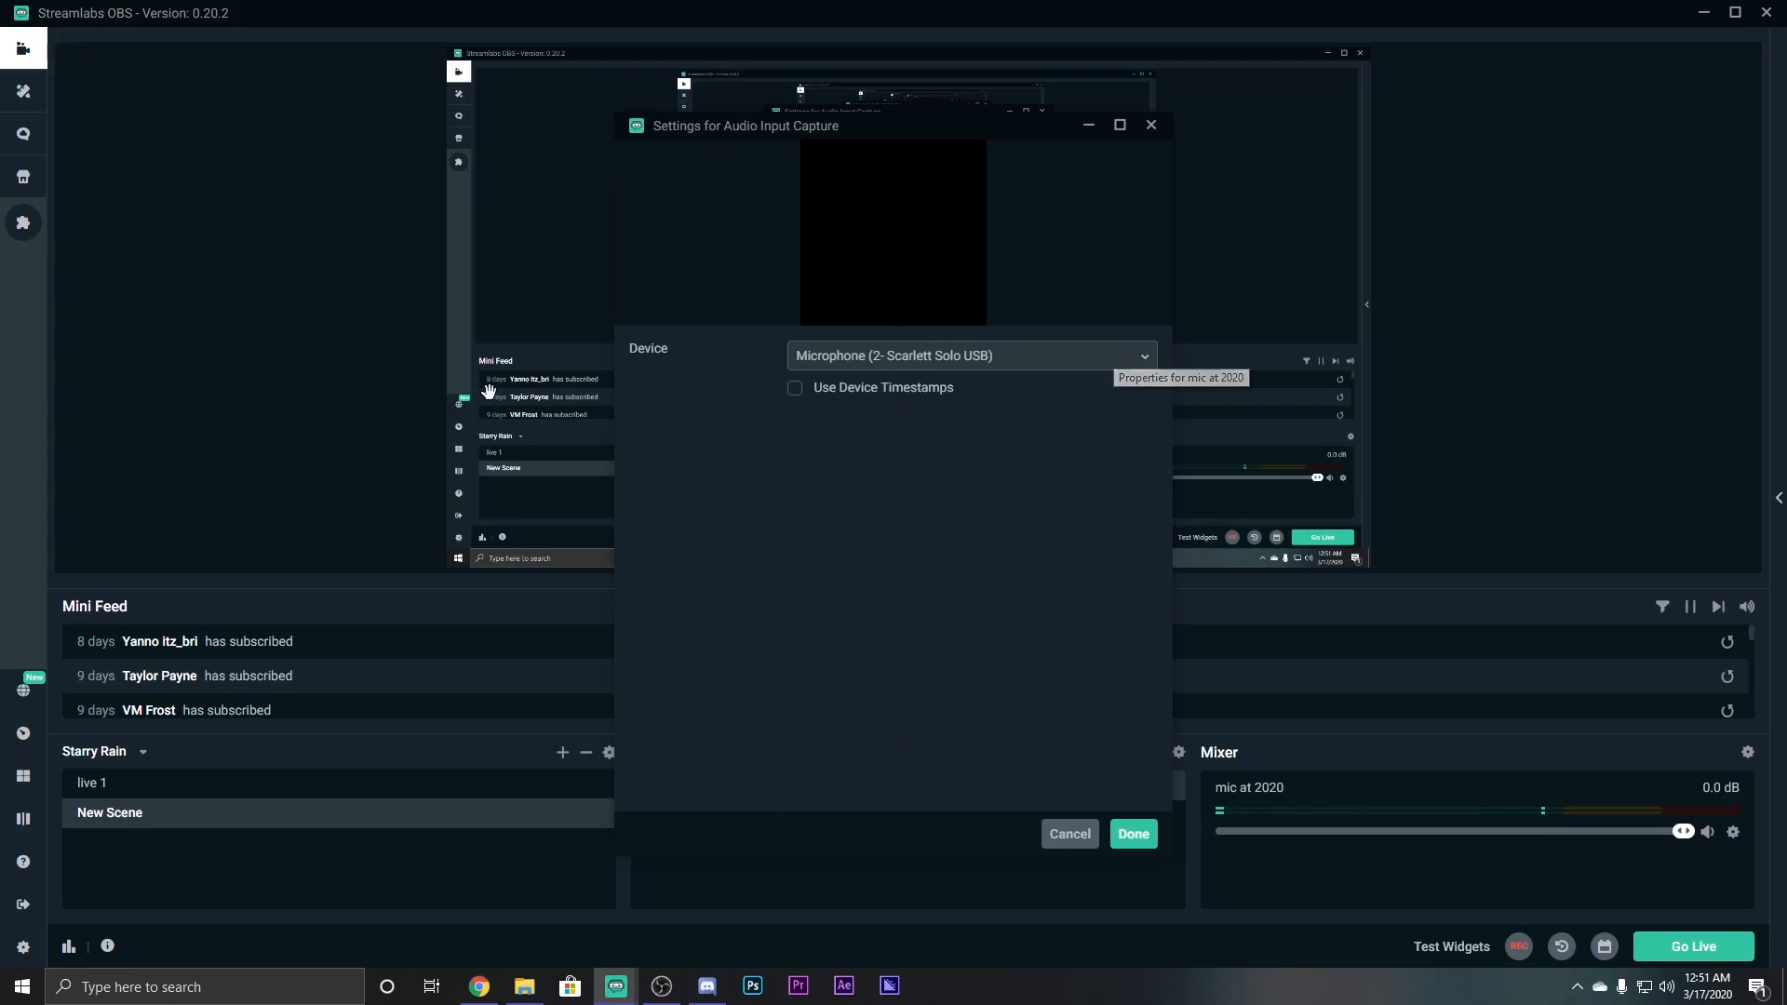
left_click(1151, 125)
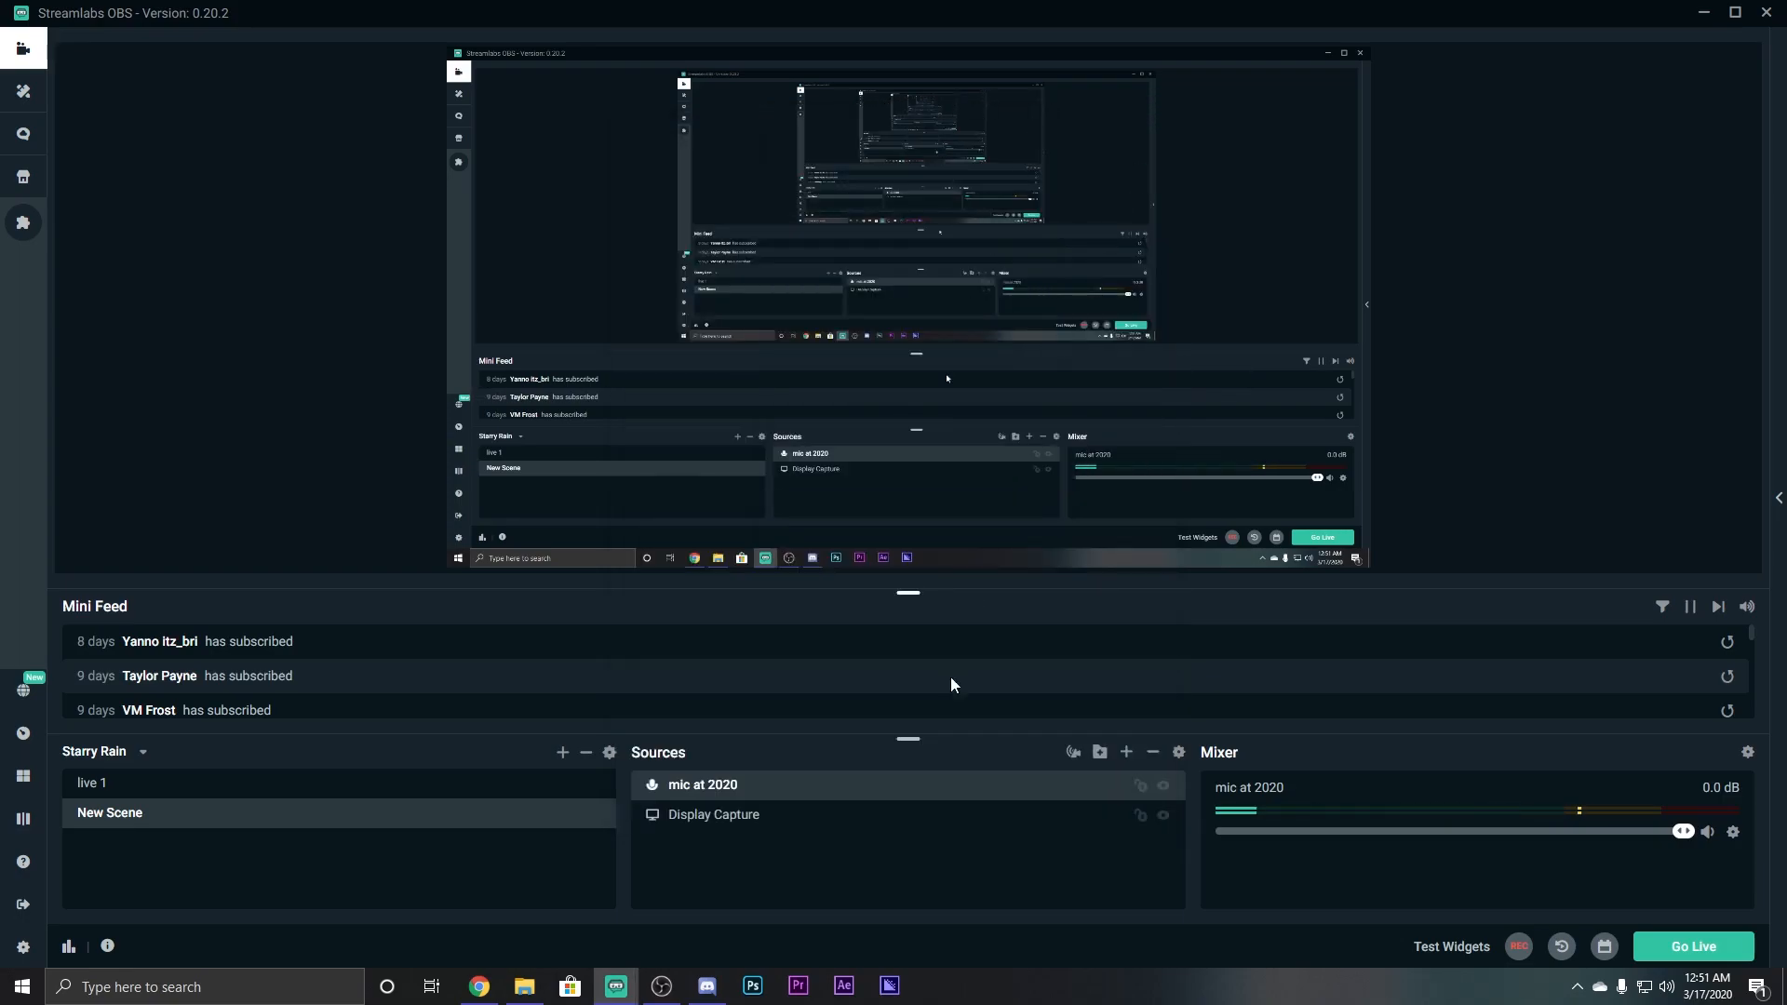
double_click(941, 789)
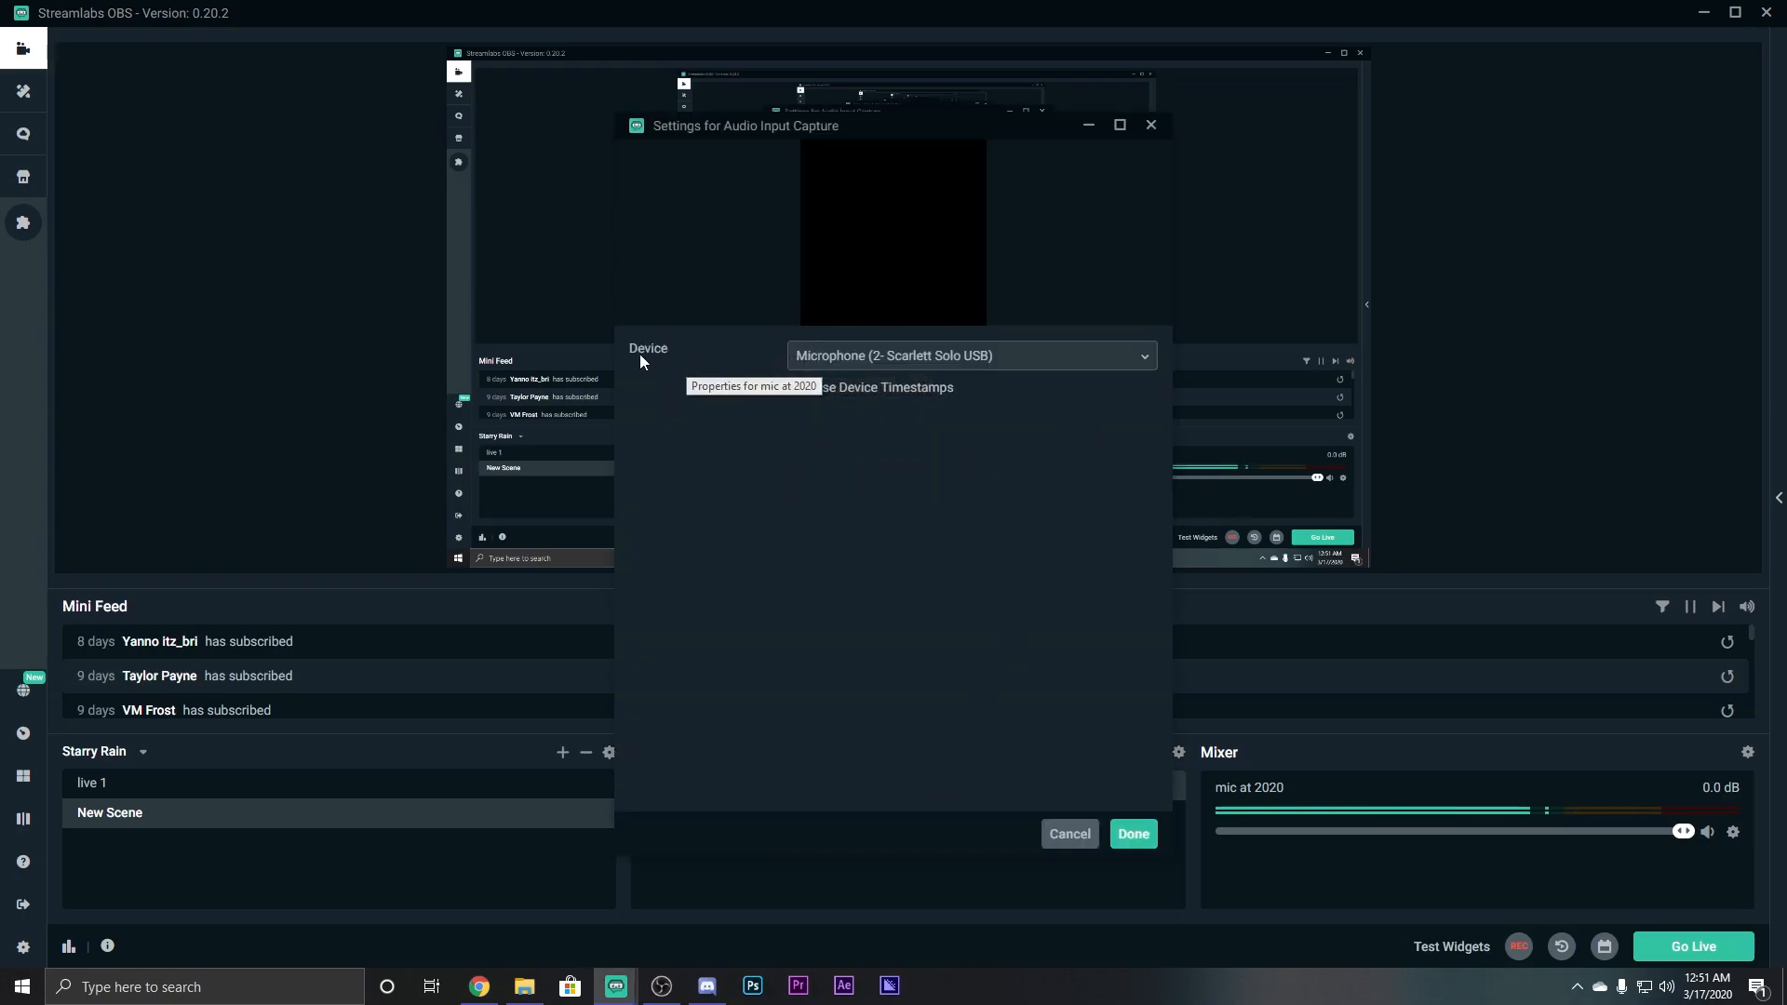
left_click(945, 358)
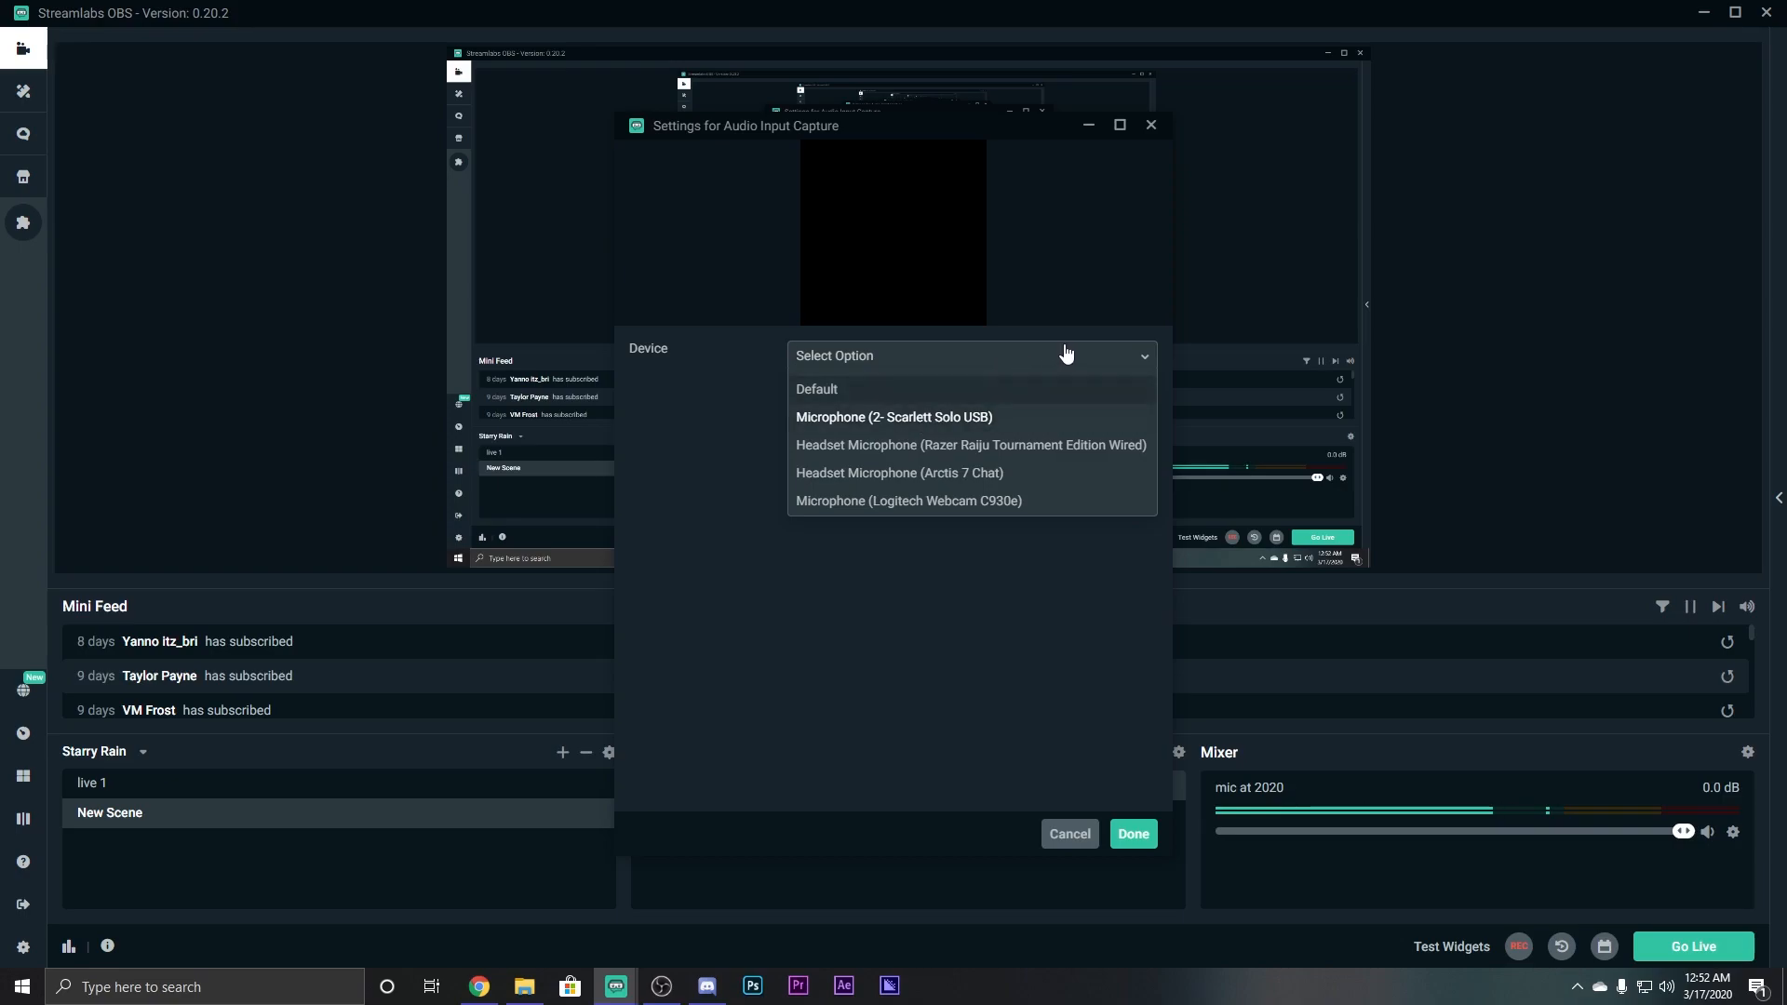
left_click(1151, 125)
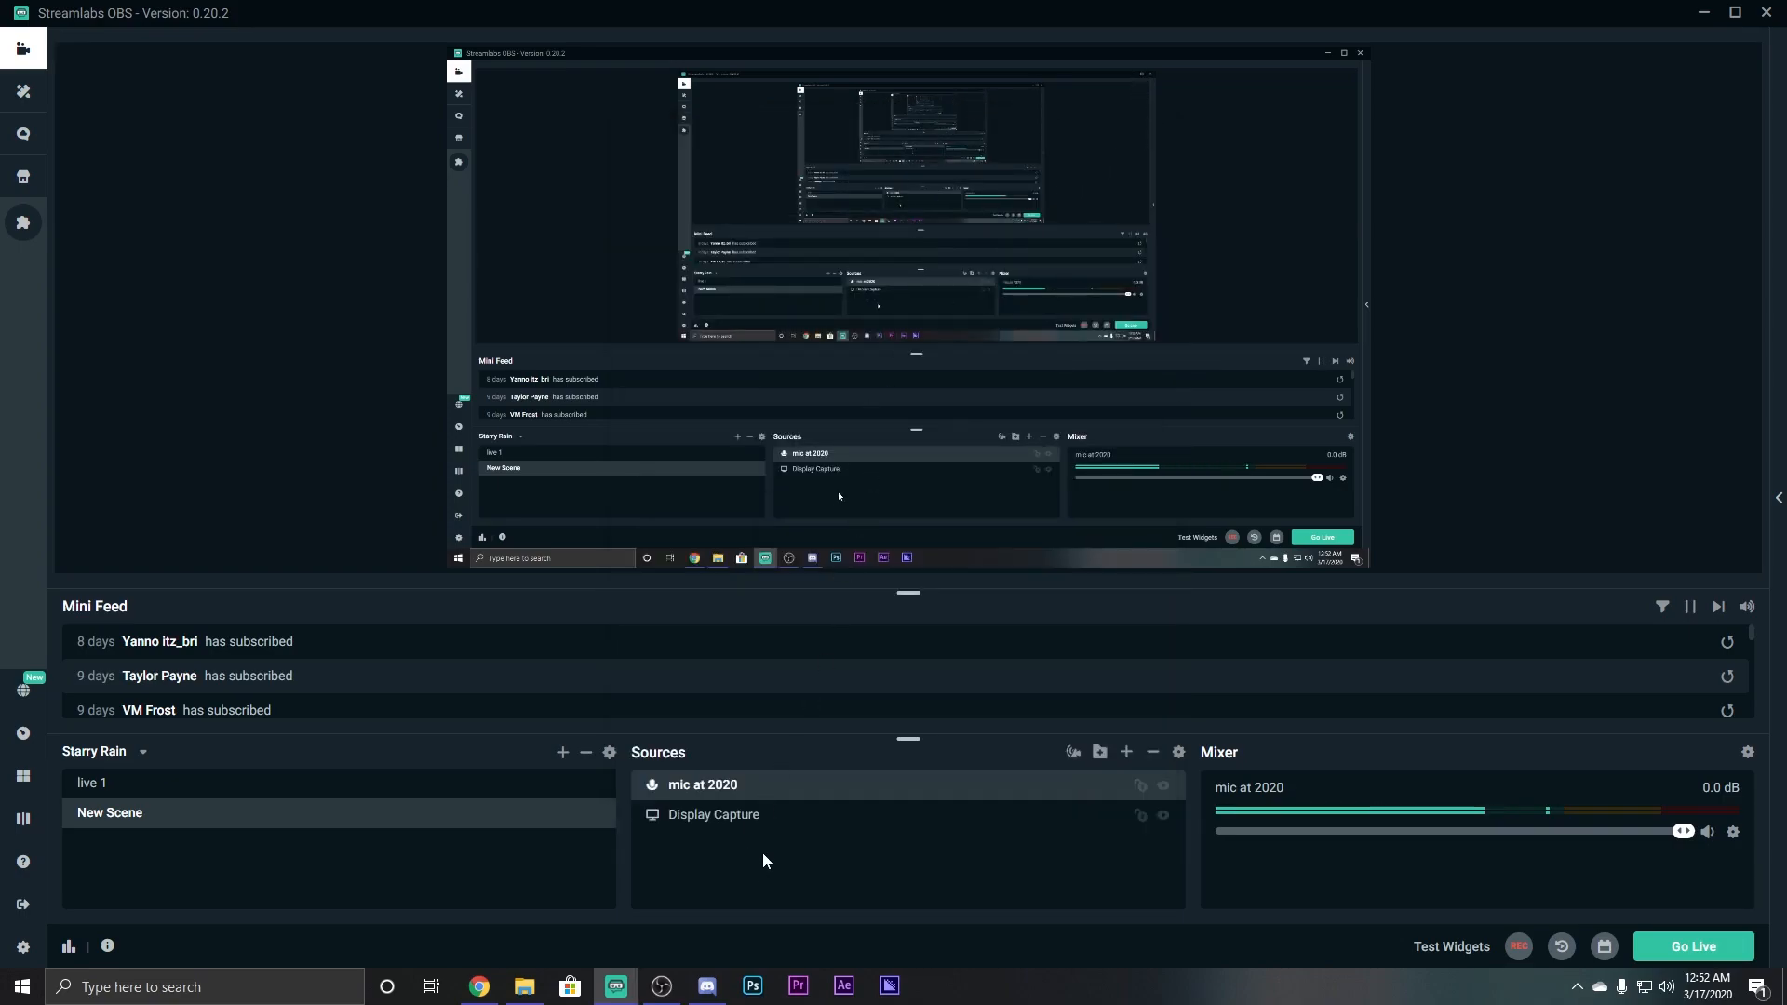
Add the existing headset Audio Output Capture source using Headphones (Arctis 7 Game).
left_click(1124, 753)
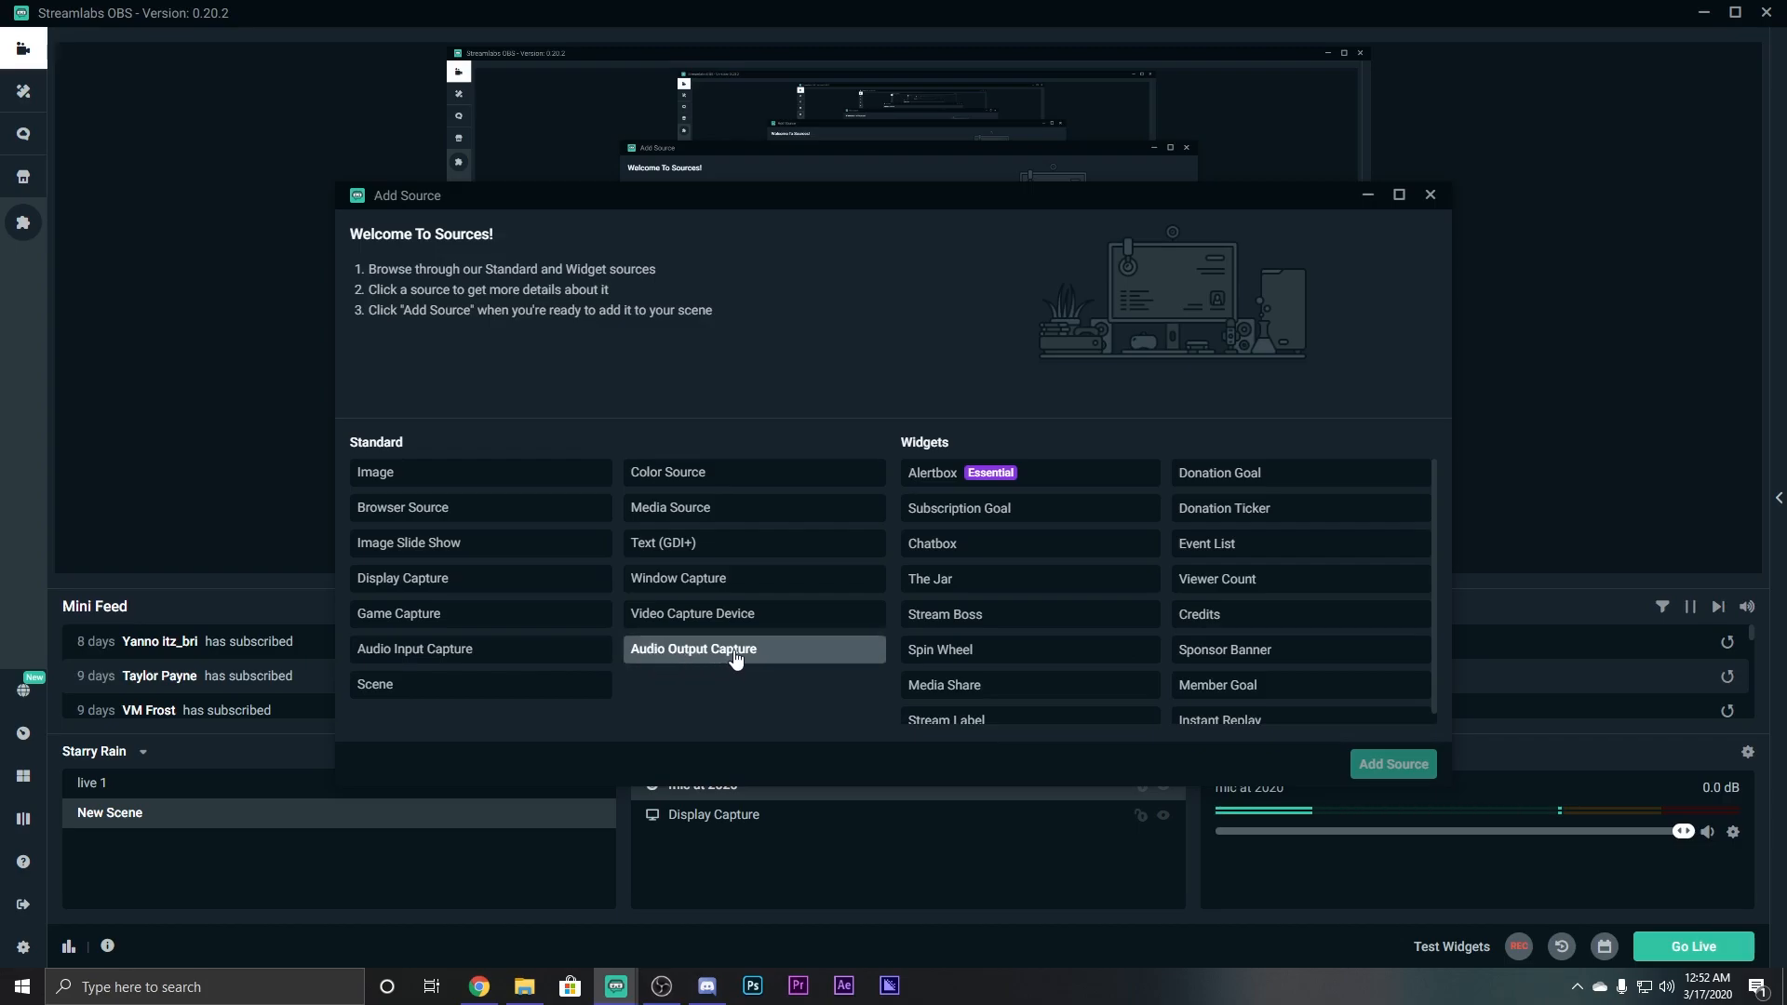
left_click(691, 655)
left_click(1387, 765)
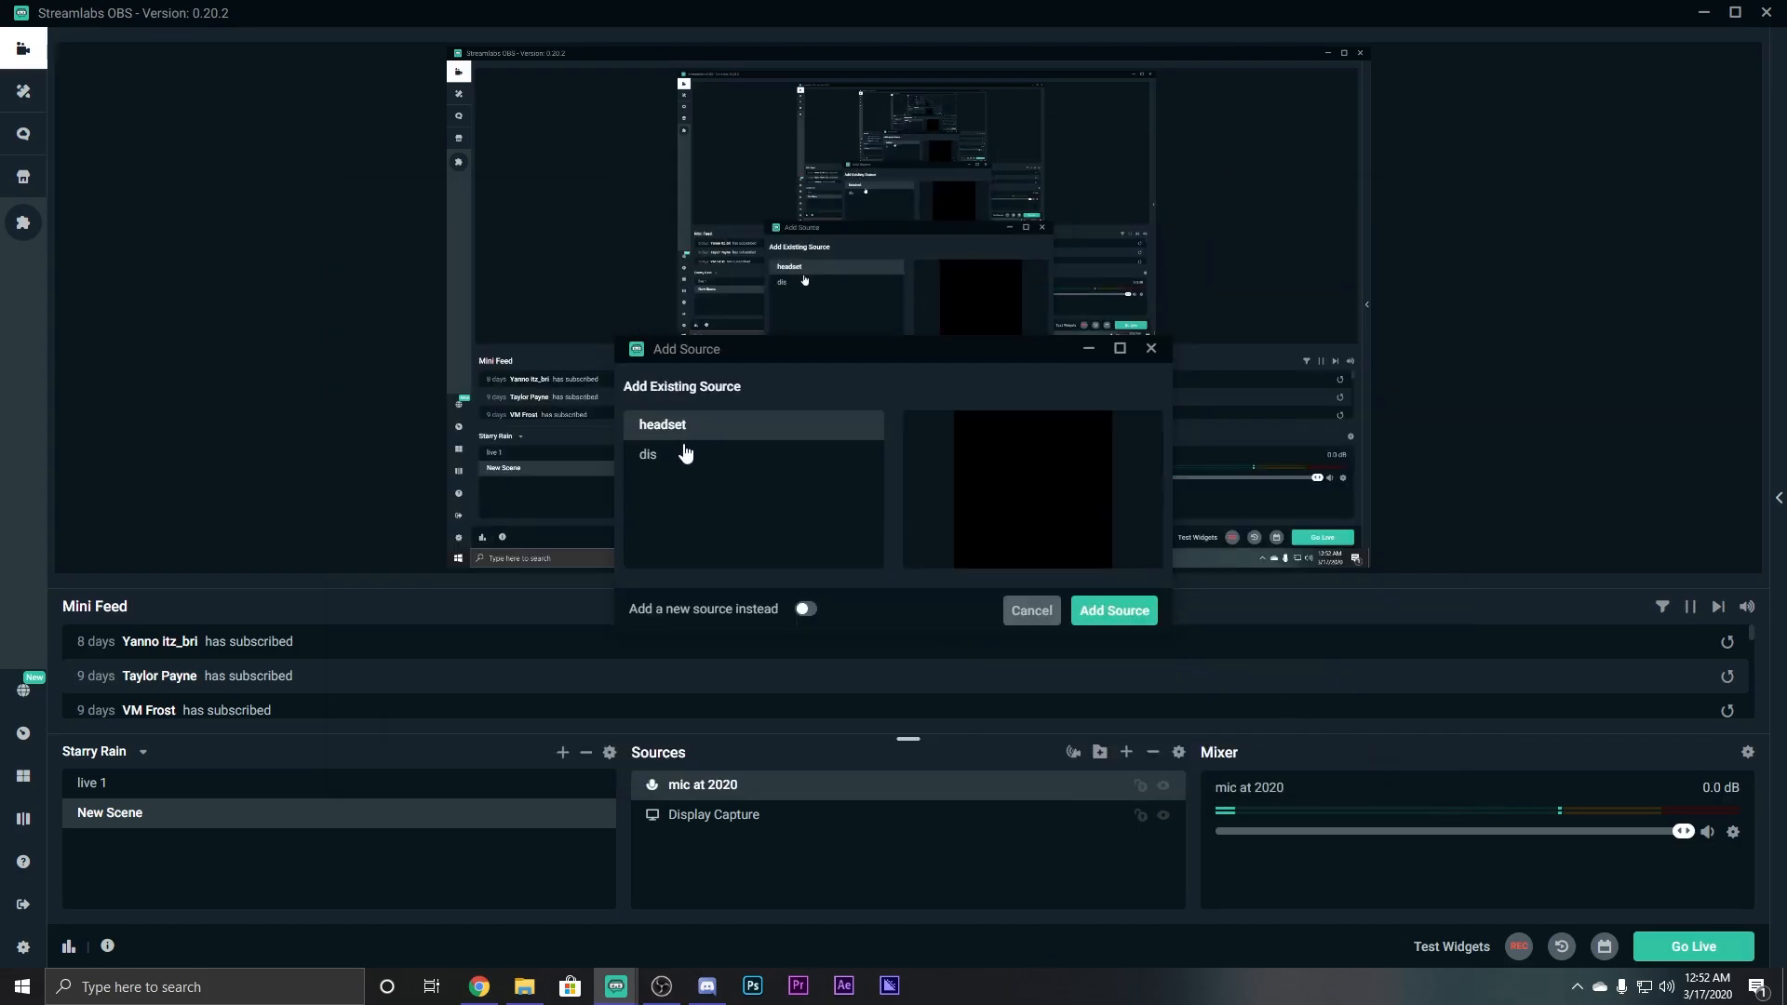
left_click(1110, 618)
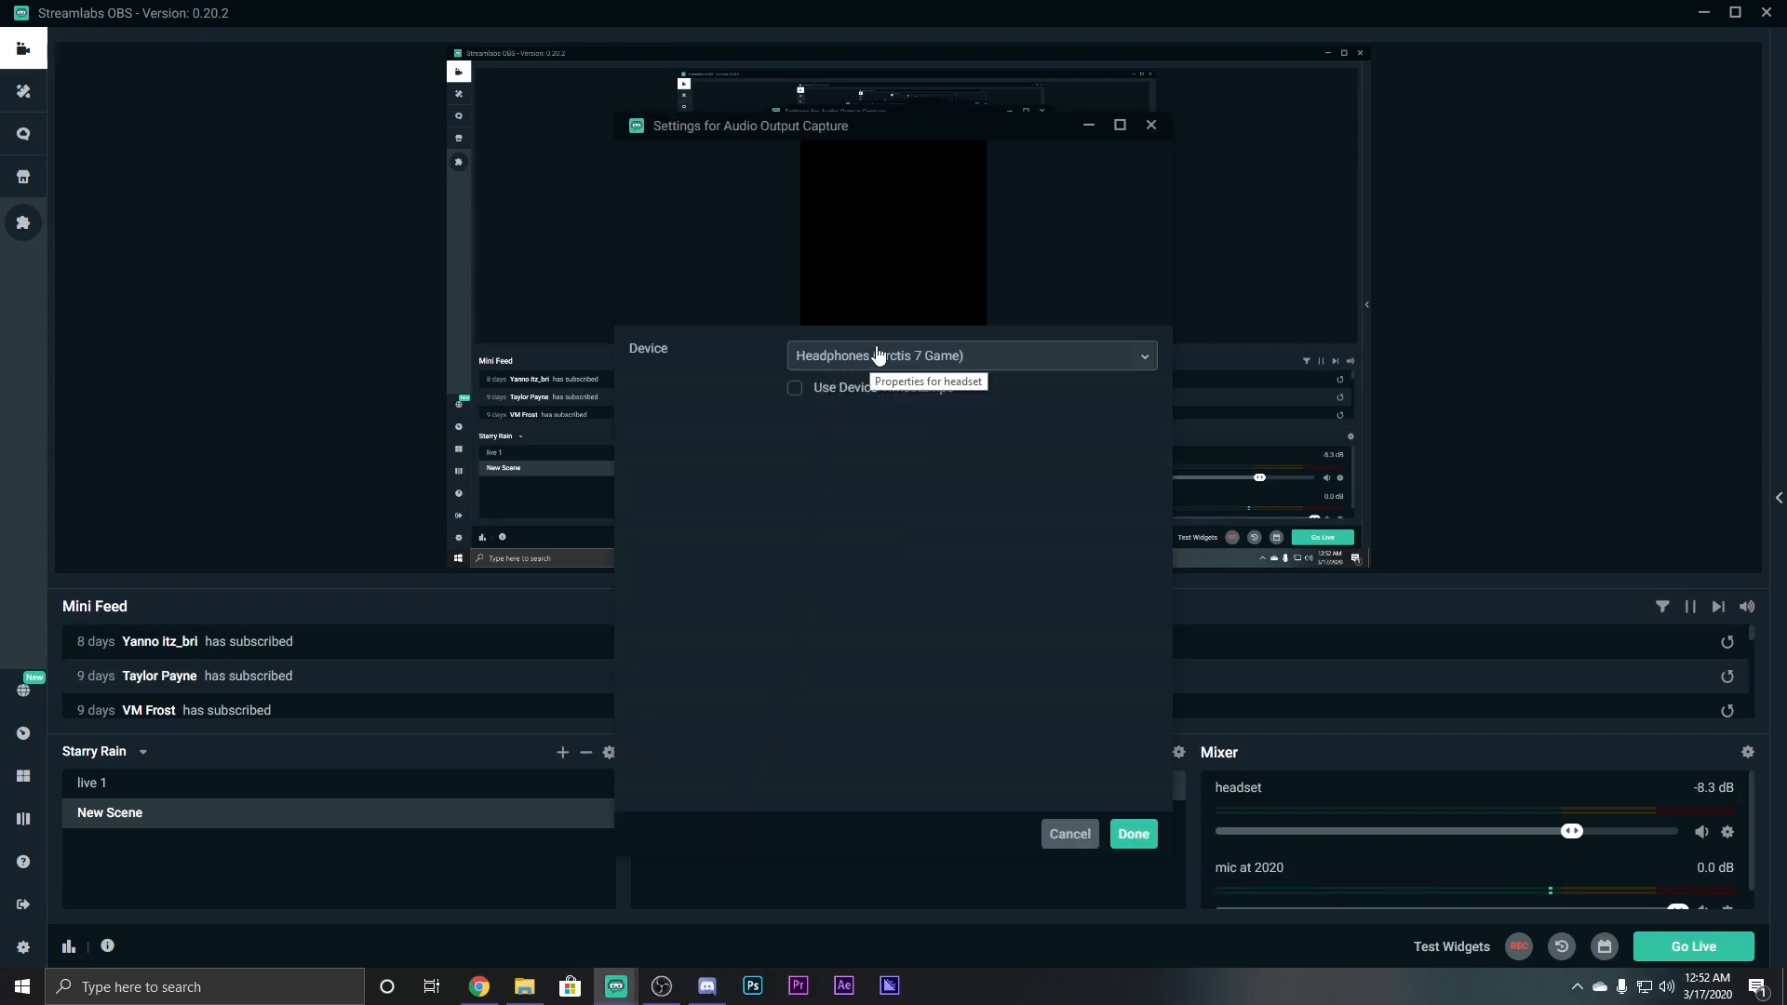
left_click(875, 355)
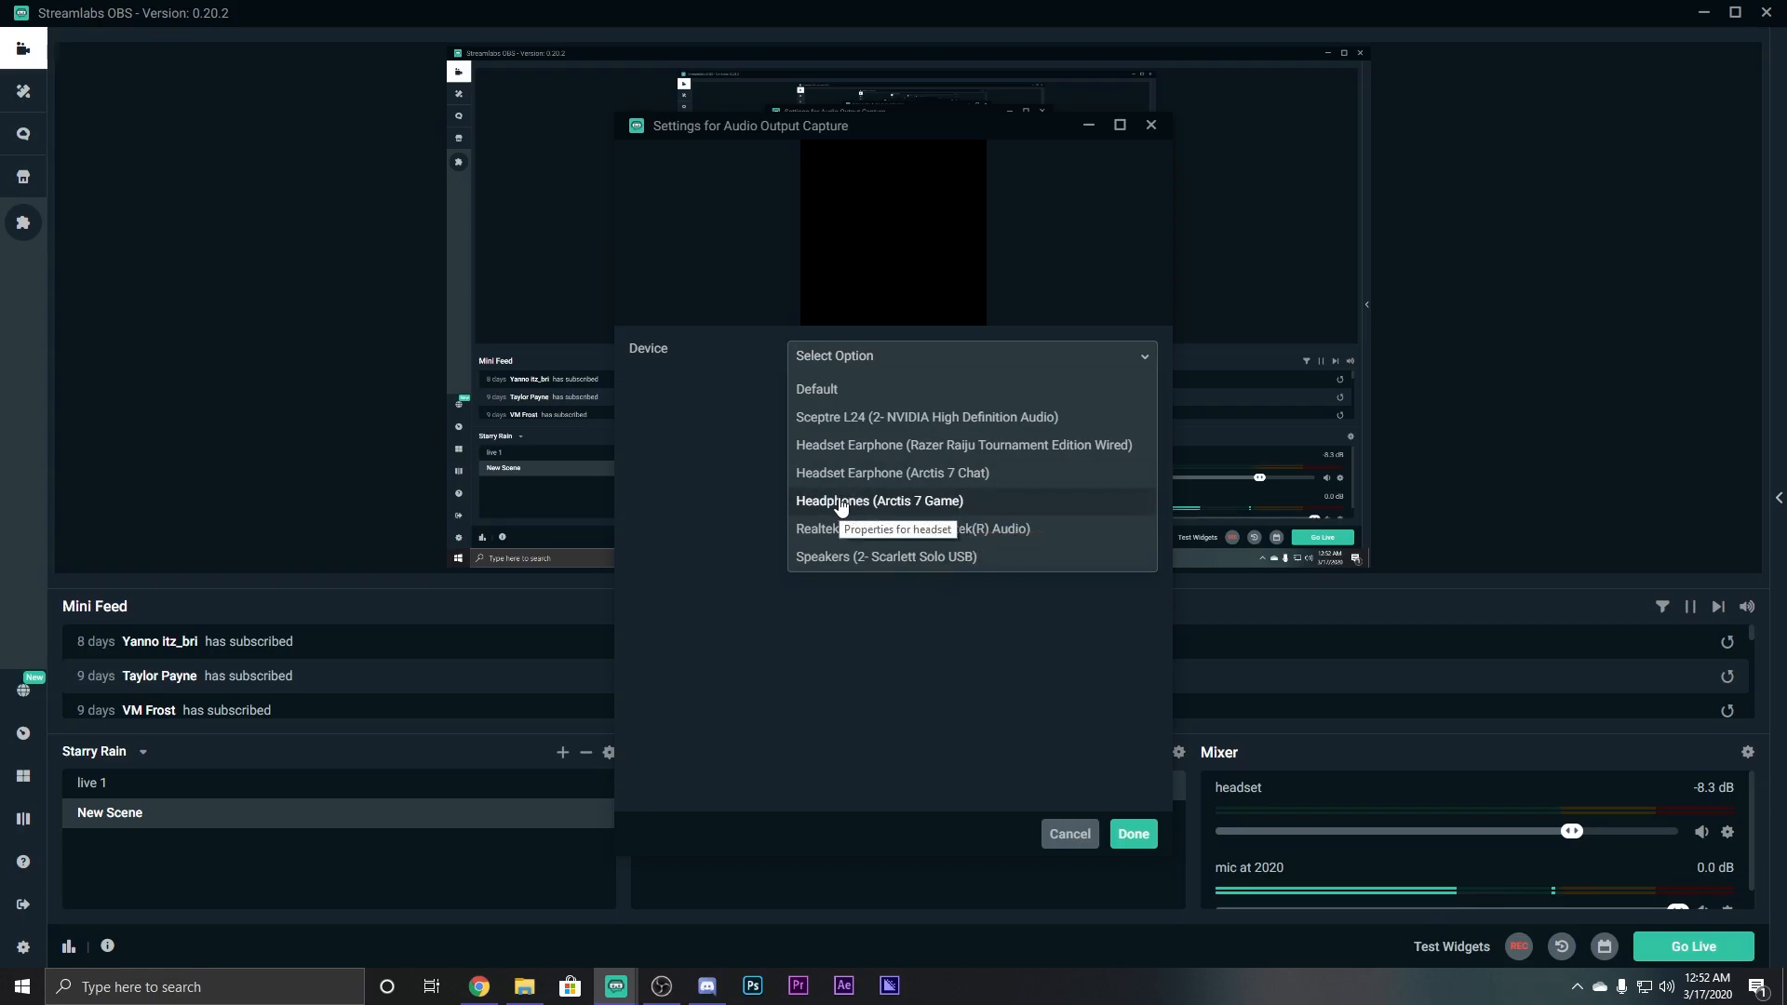
left_click(843, 503)
left_click(1131, 834)
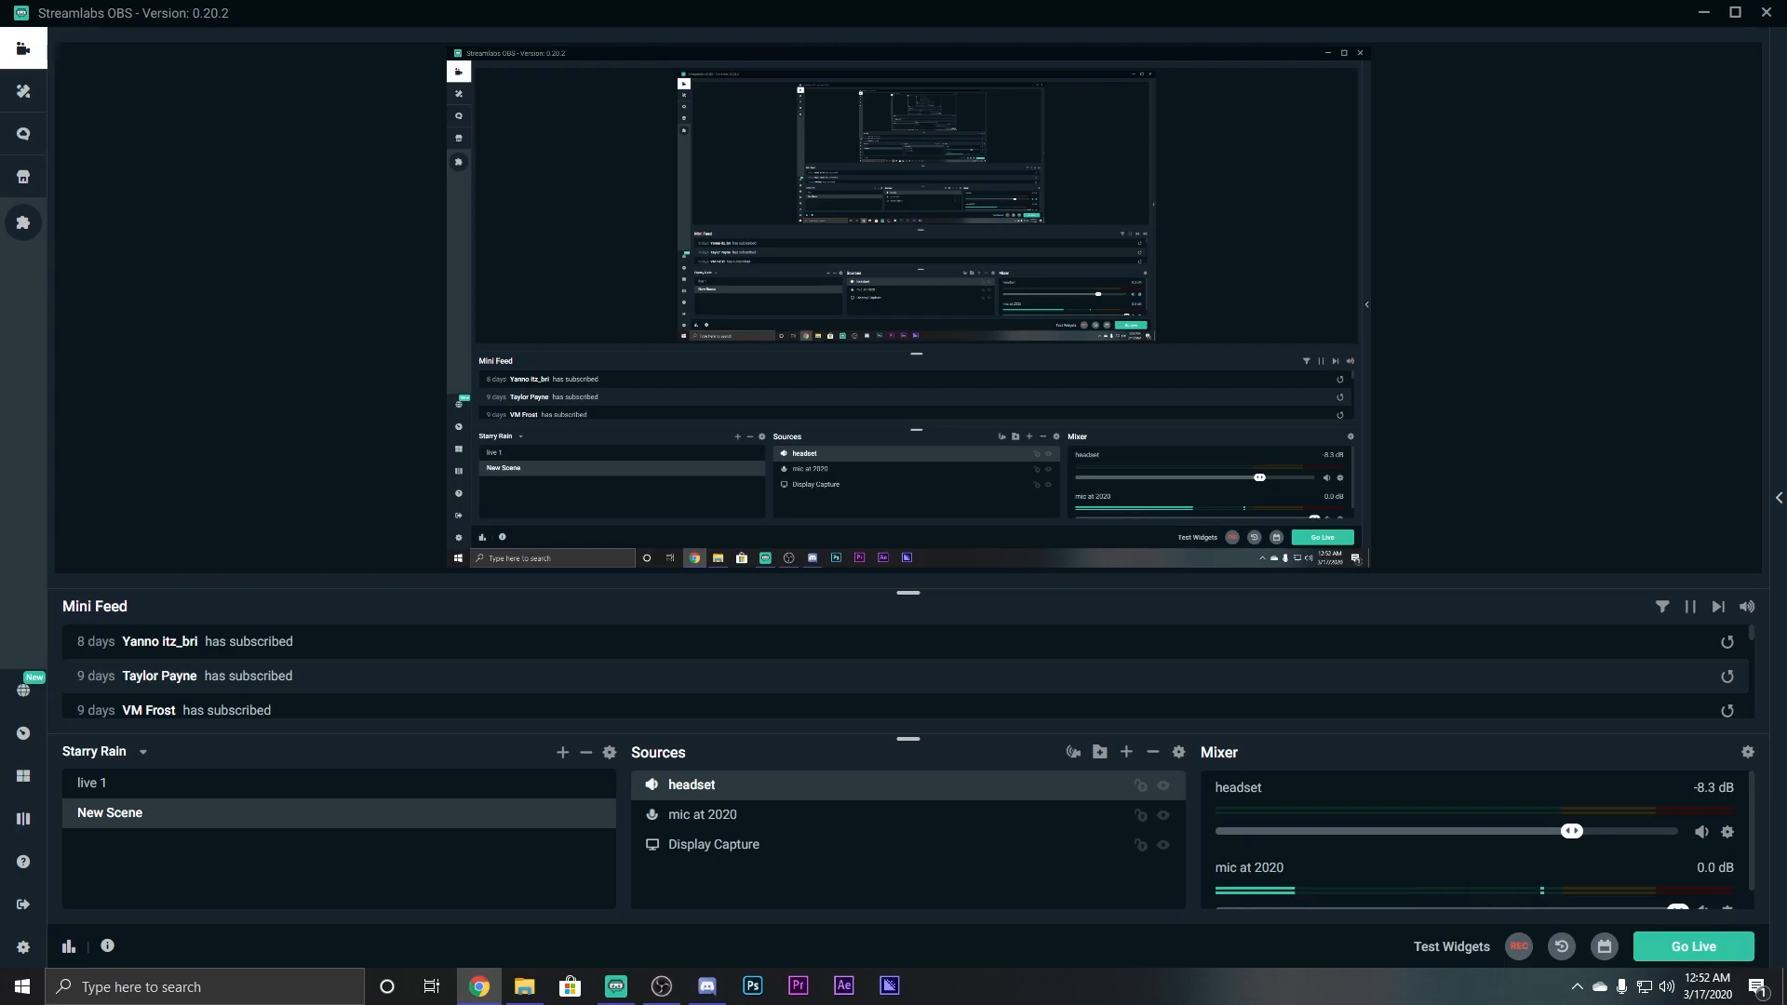
Close the browser window covering Streamlabs OBS and bring up its Settings.
left_click(479, 985)
left_click_drag(75, 137, 4, 96)
left_click_drag(505, 100, 185, 95)
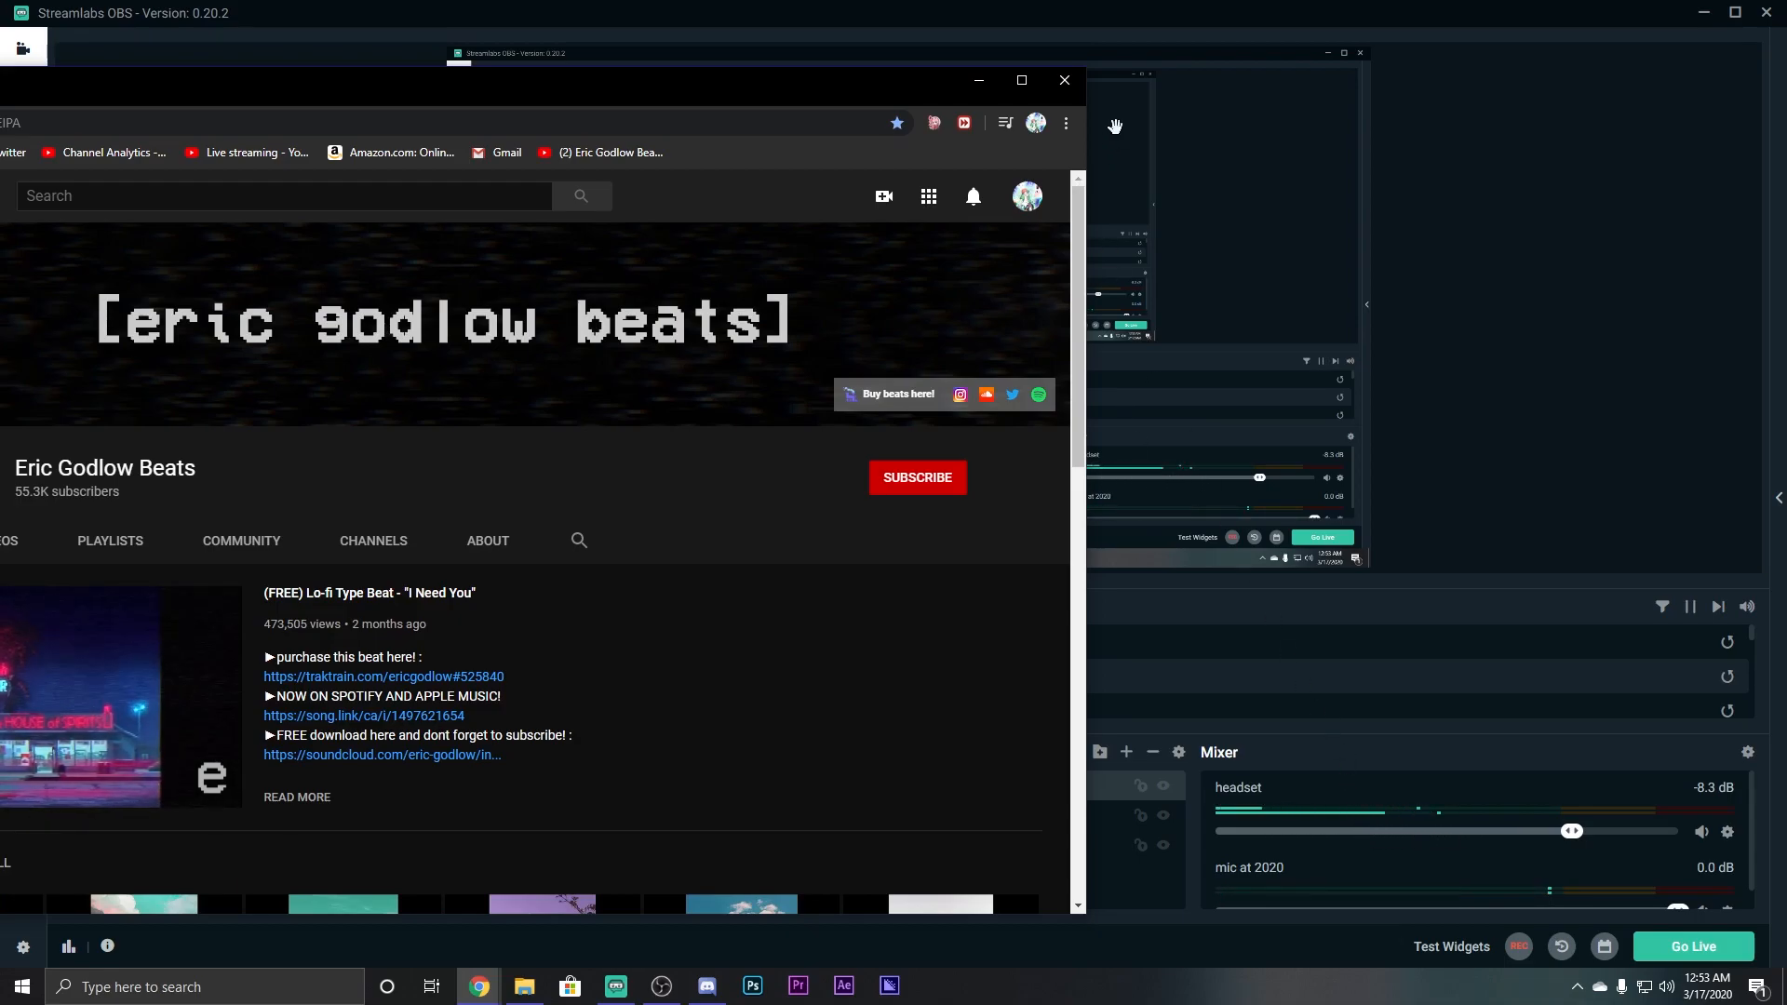
left_click(1065, 80)
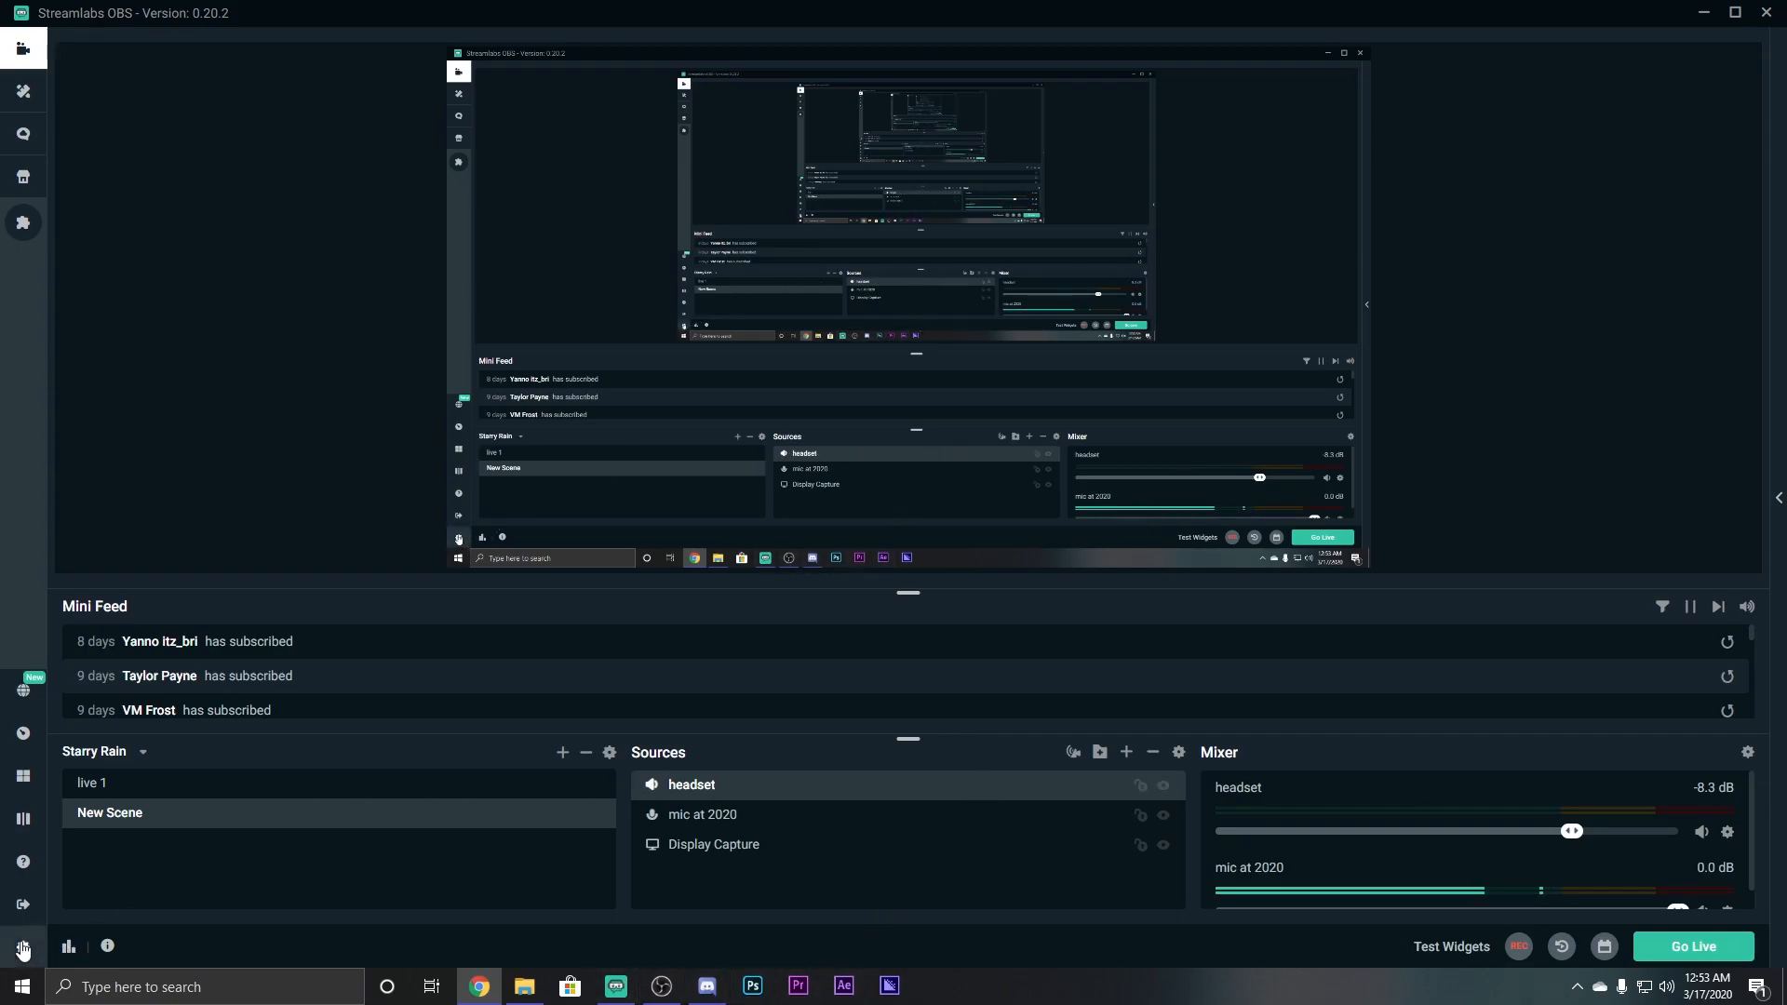
left_click(23, 946)
Set the Output Mode to Advanced on the Output settings page.
left_click(589, 242)
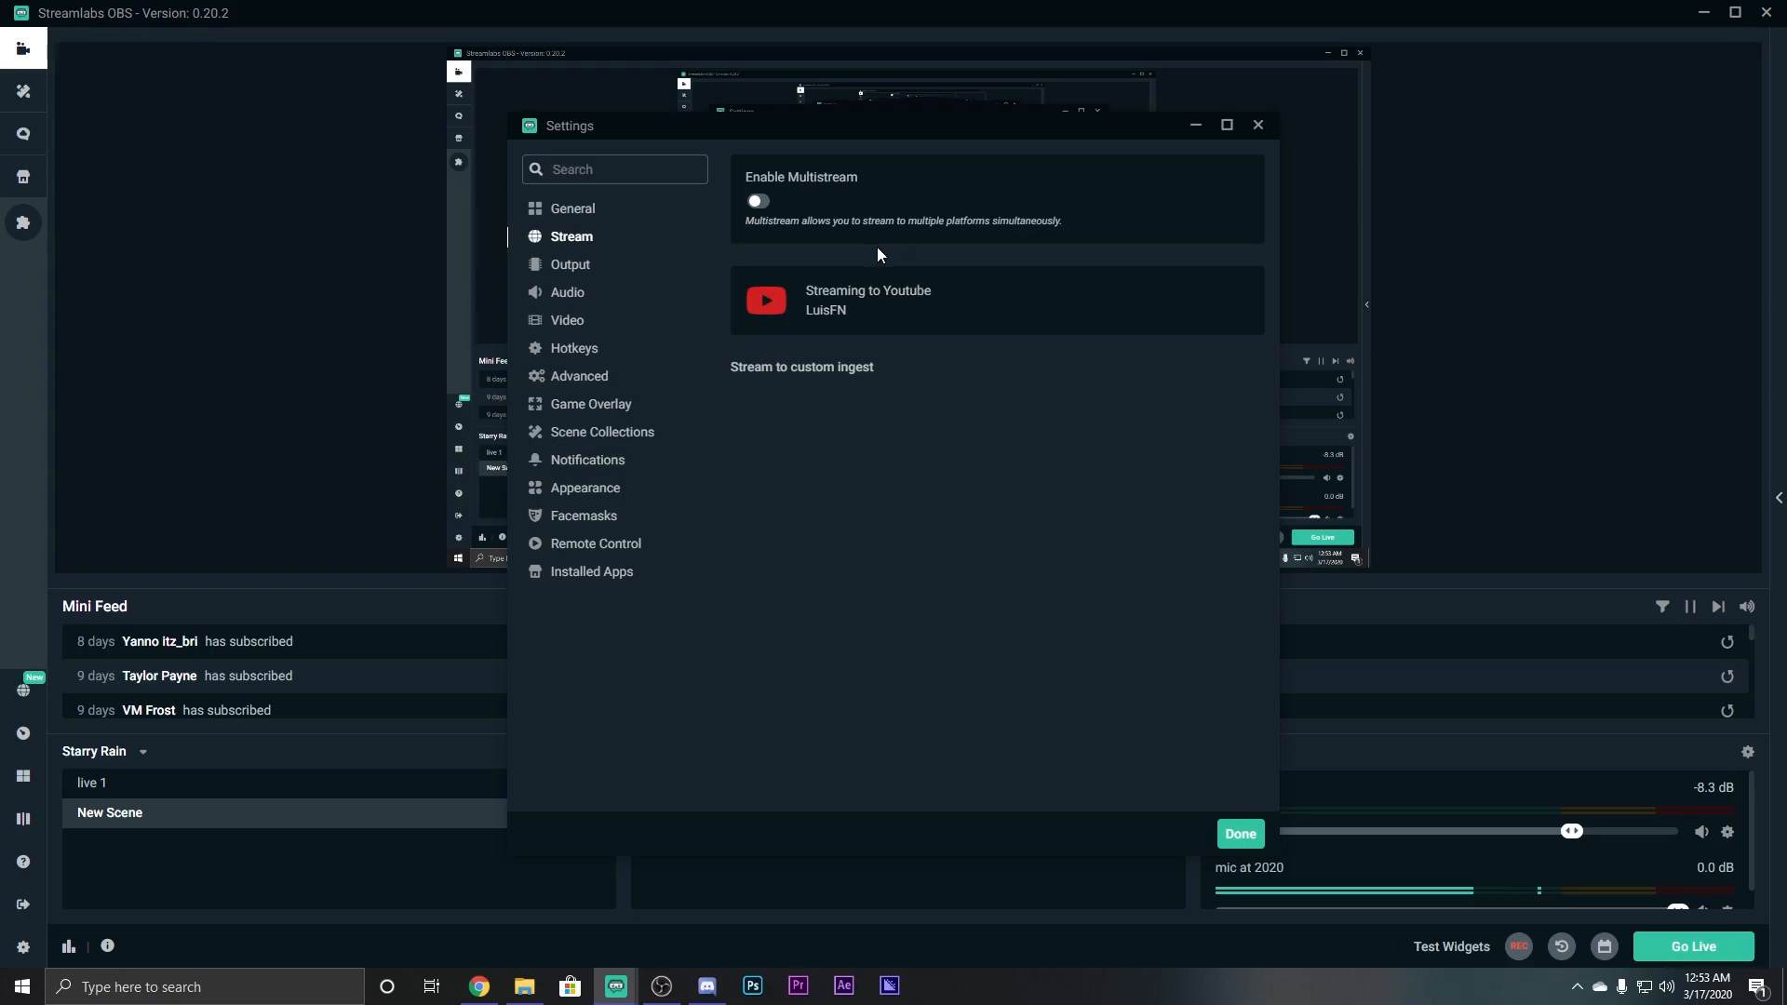
left_click(570, 264)
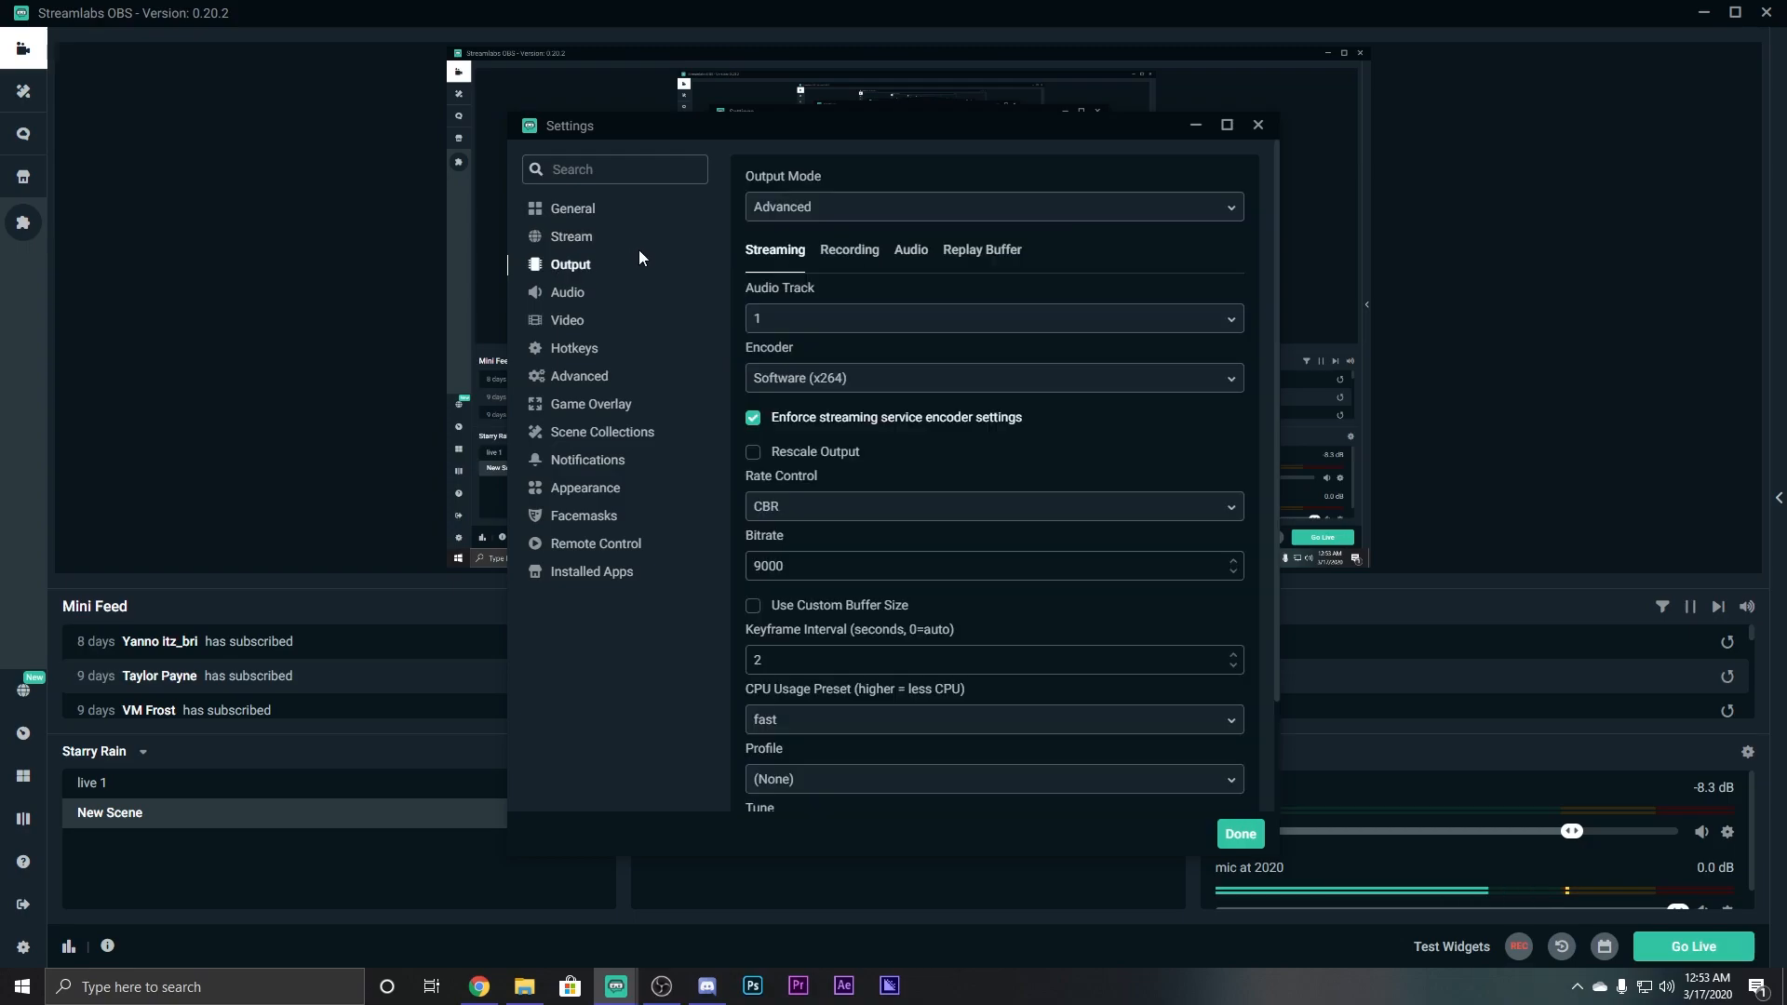
left_click(920, 212)
left_click(817, 244)
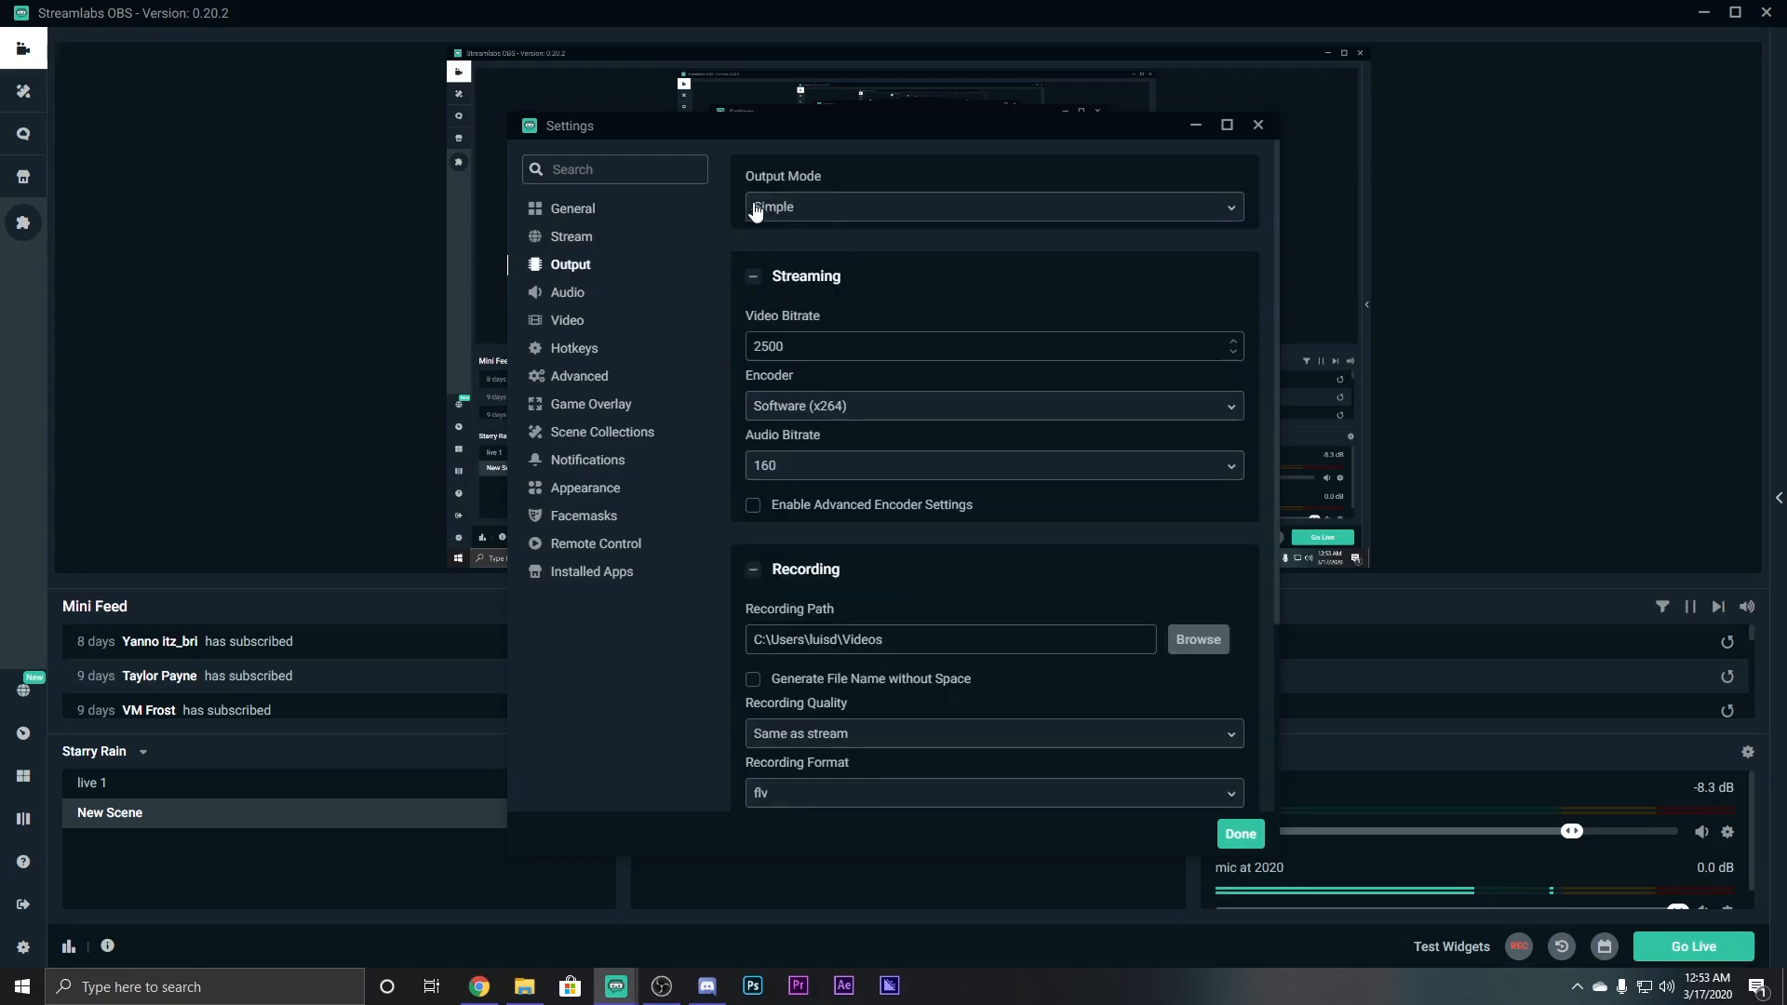
left_click(883, 220)
left_click(798, 269)
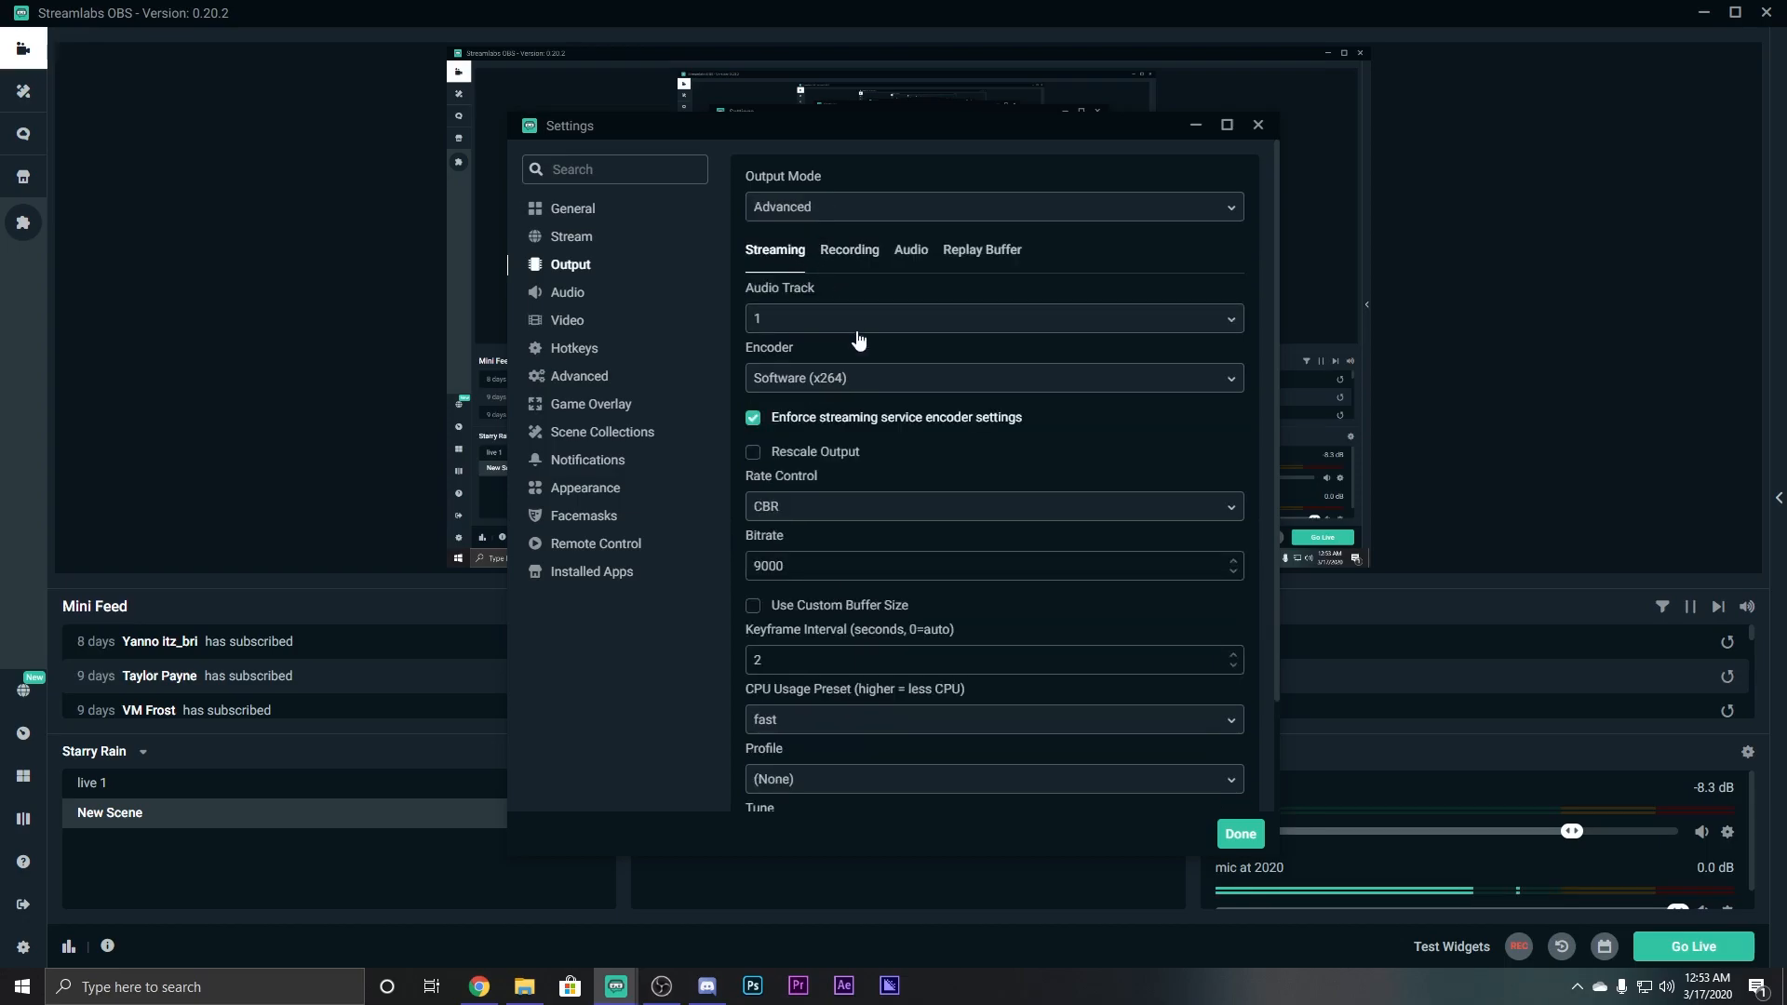
Choose Hardware (NVENC) (new) as the streaming encoder, then maximize Chrome.
scroll(821, 303, "down", 1)
scroll(824, 310, "down", 2)
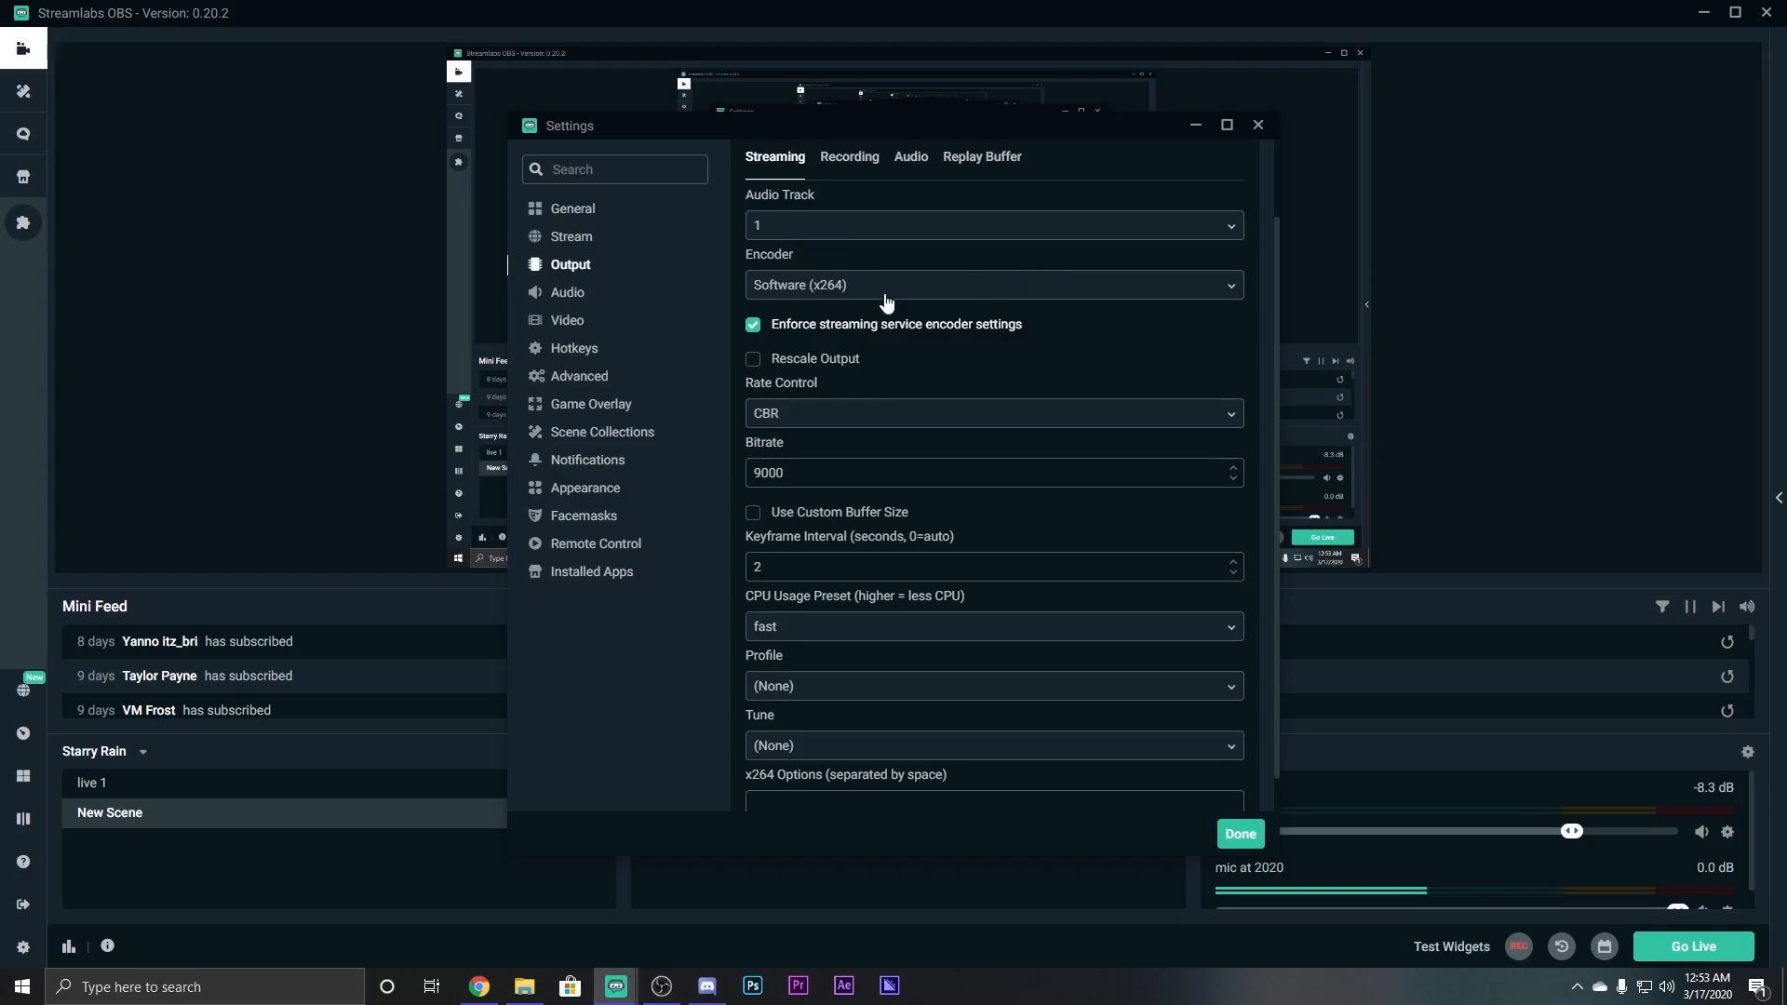
left_click(819, 289)
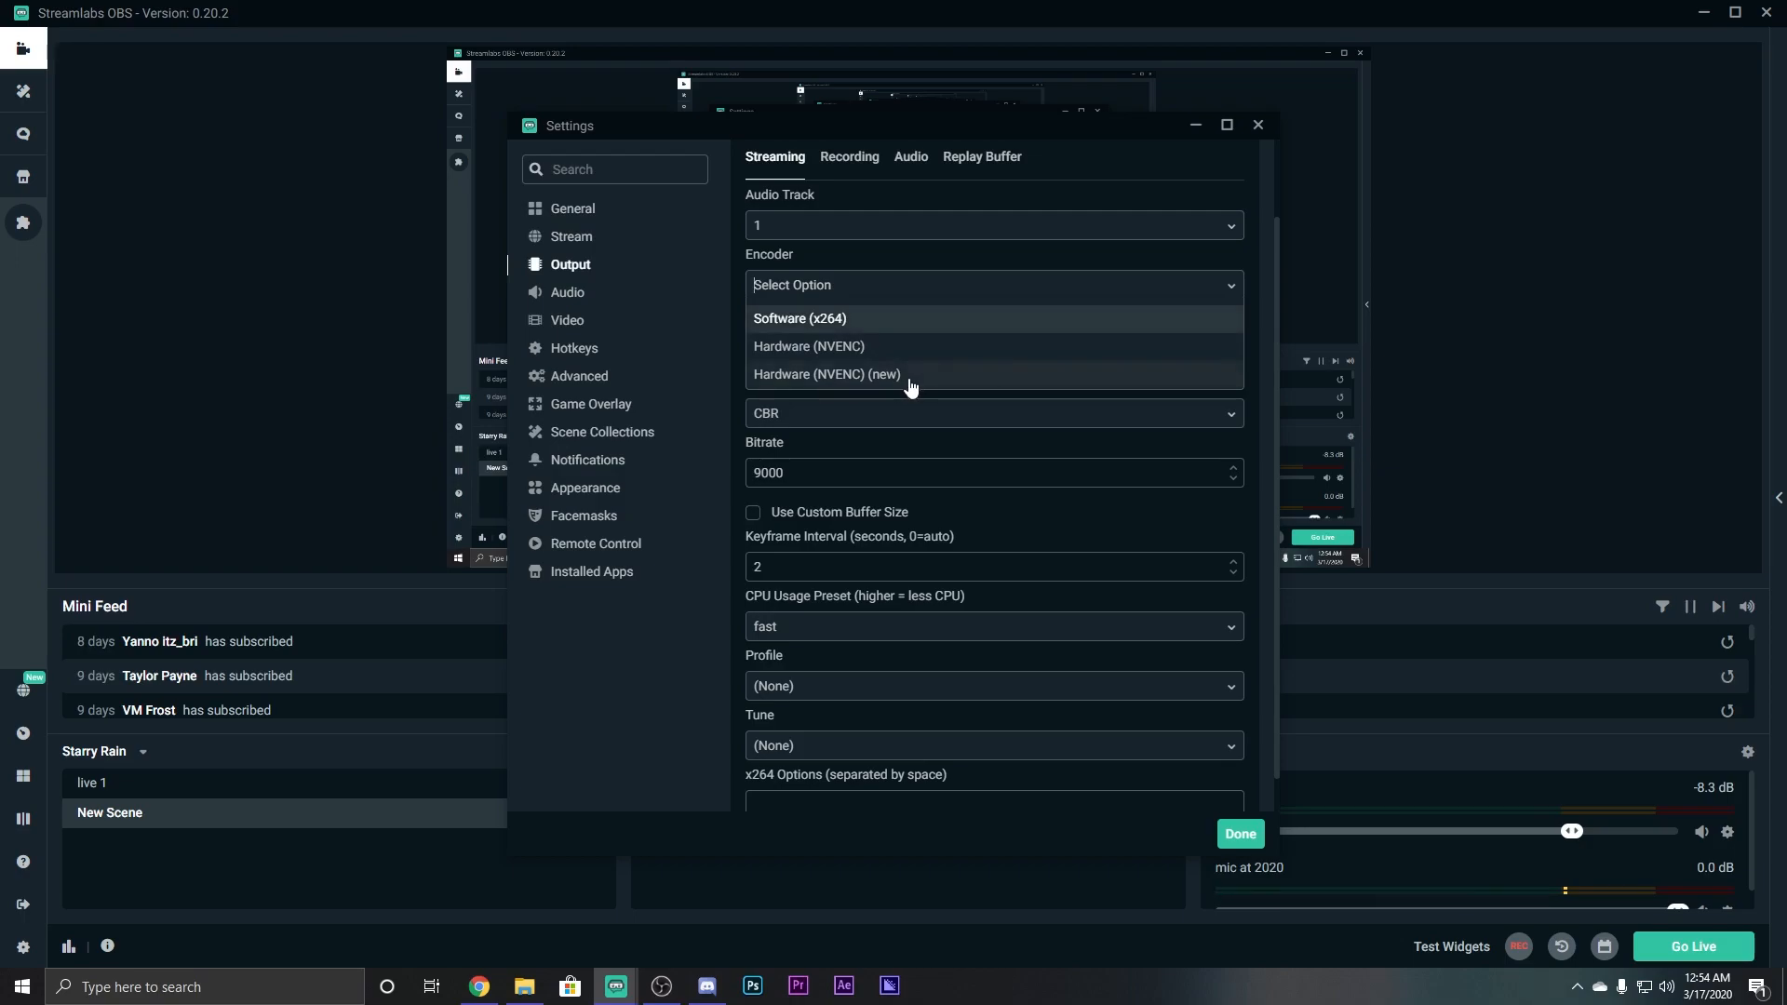
left_click(844, 381)
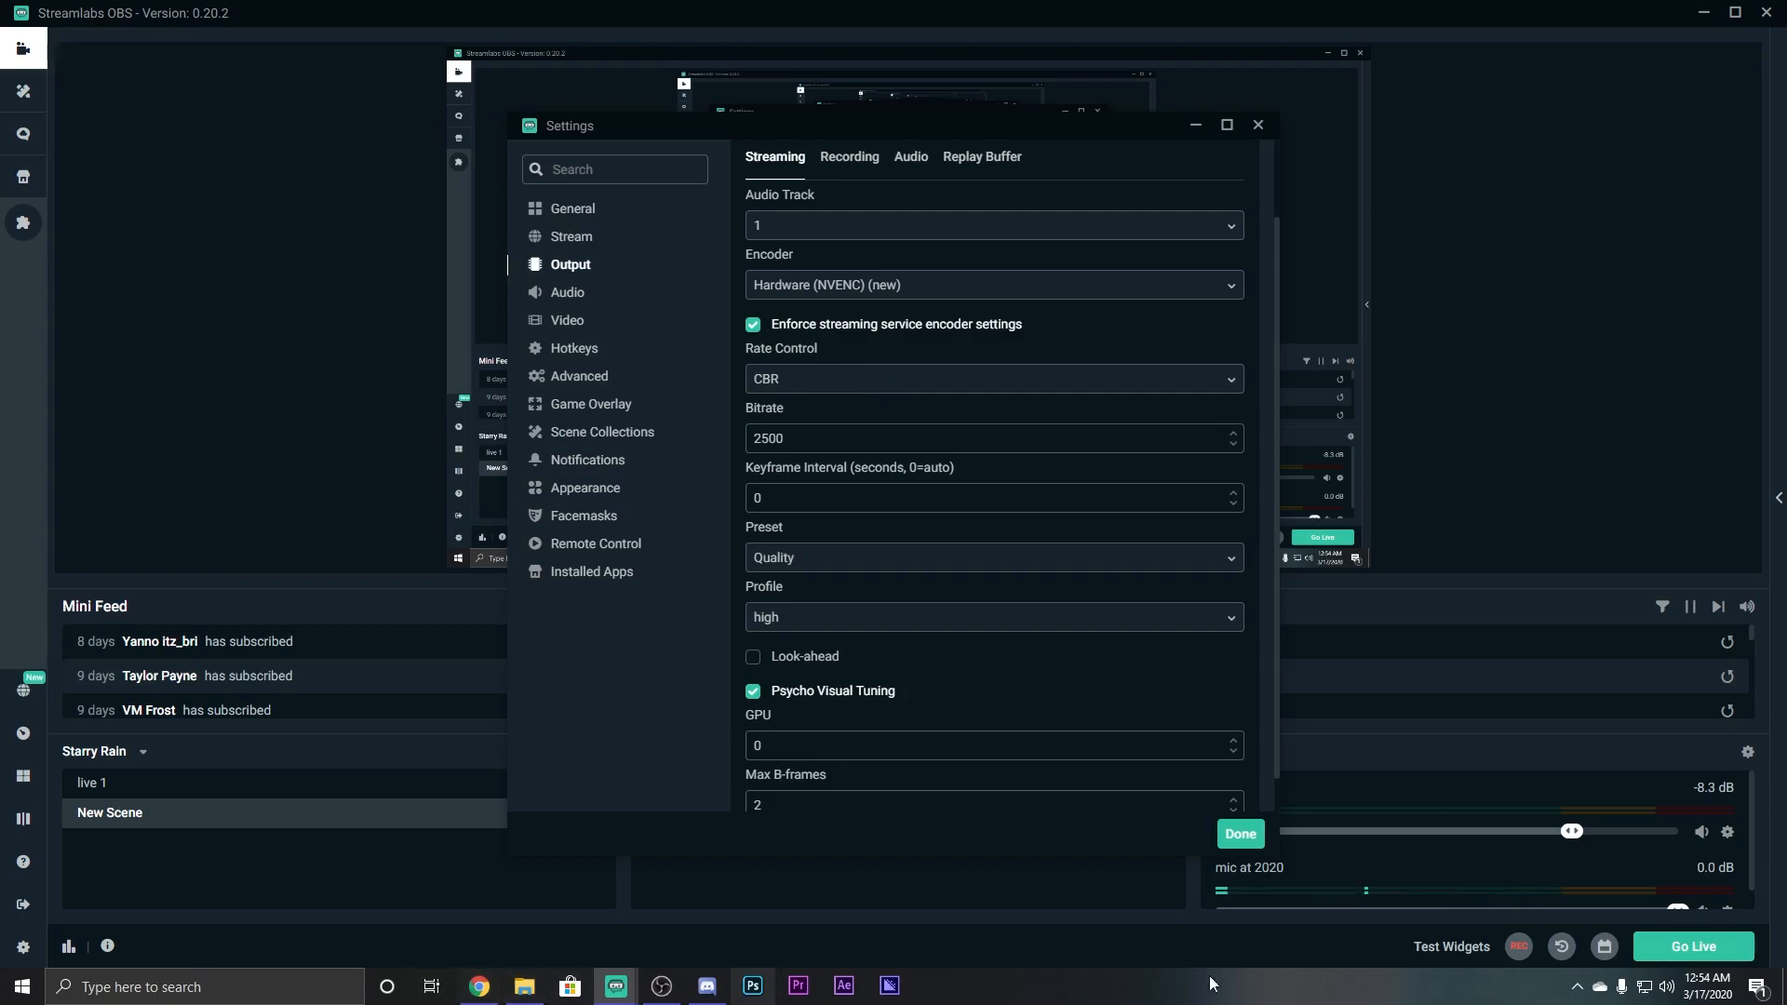
key("alt+Tab")
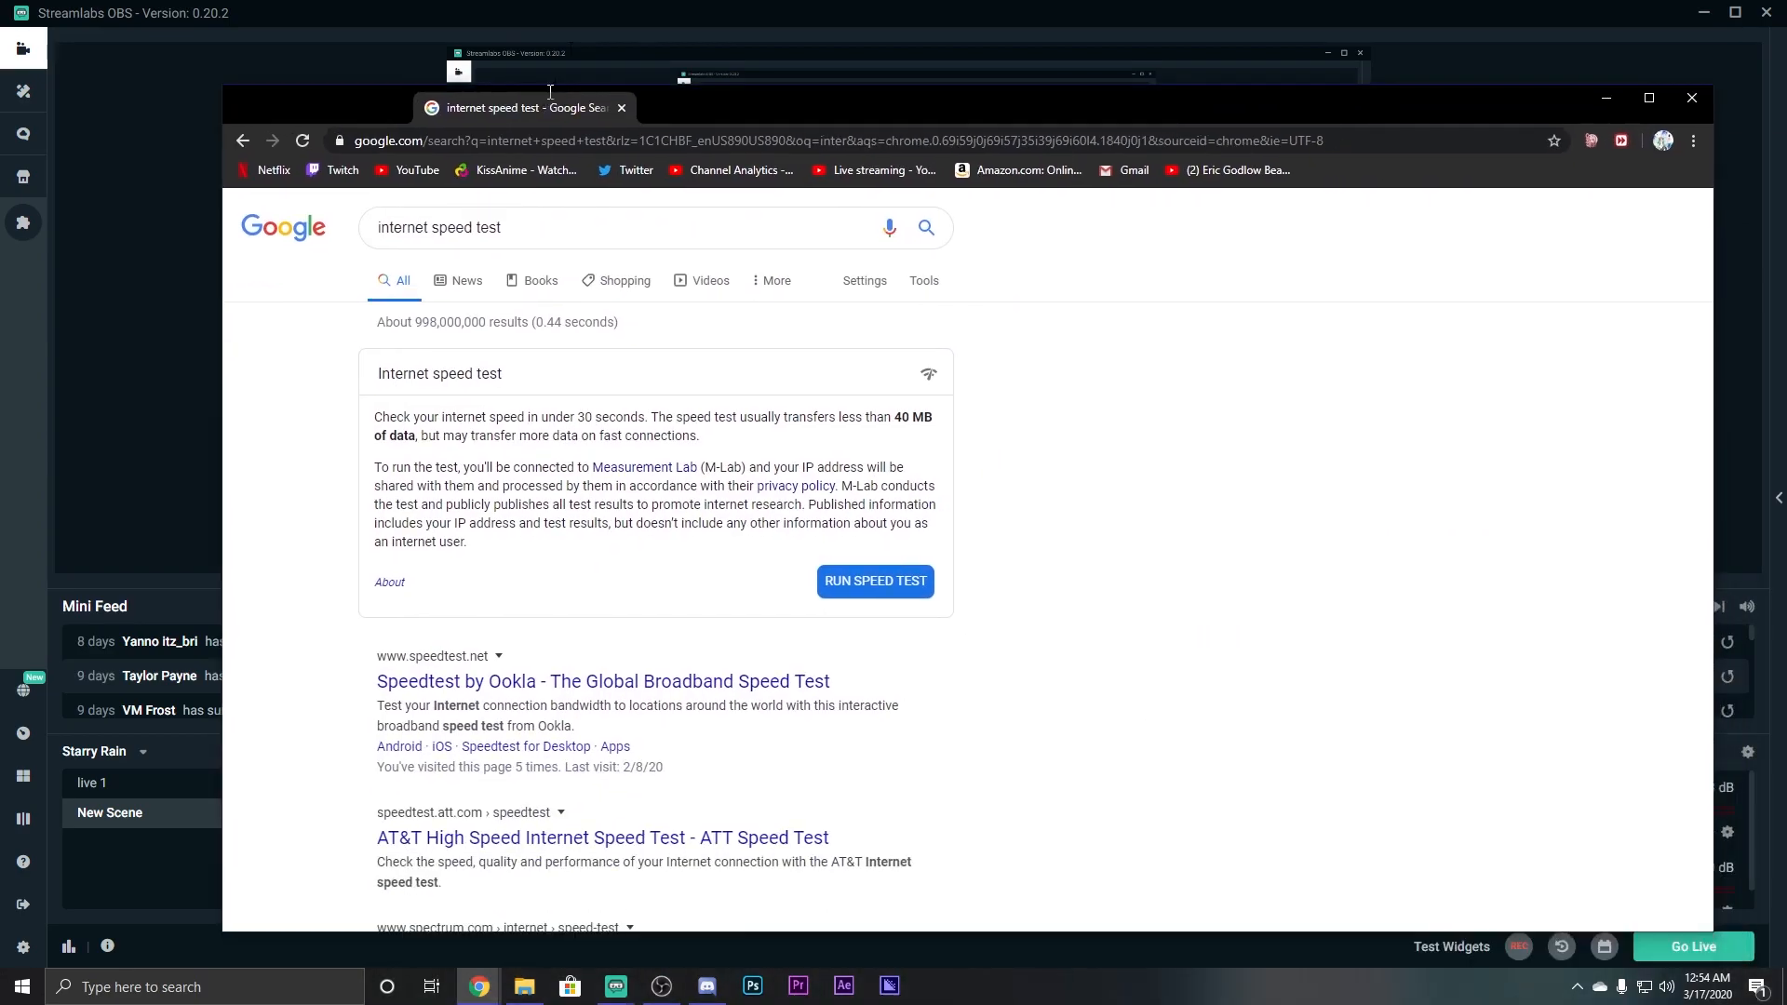
double_click(550, 93)
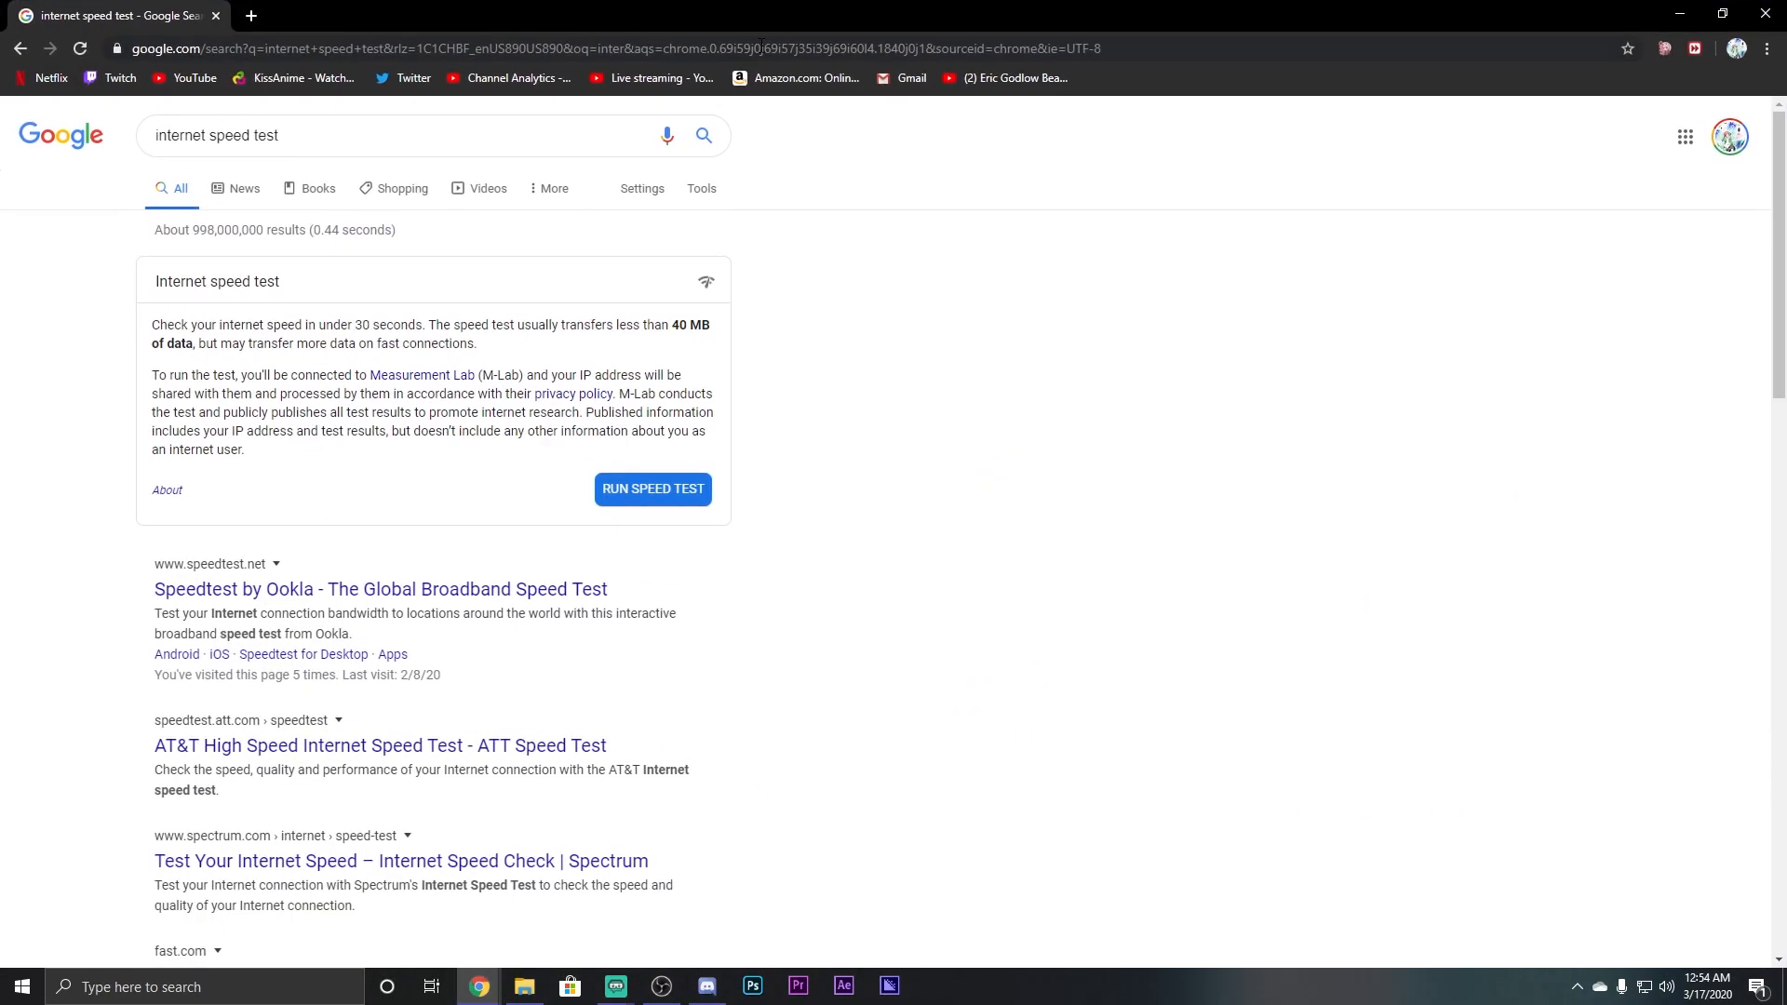
Run Google's speed test (539.3 Mbps down, 17.0 Mbps up), then close Chrome.
left_click(663, 490)
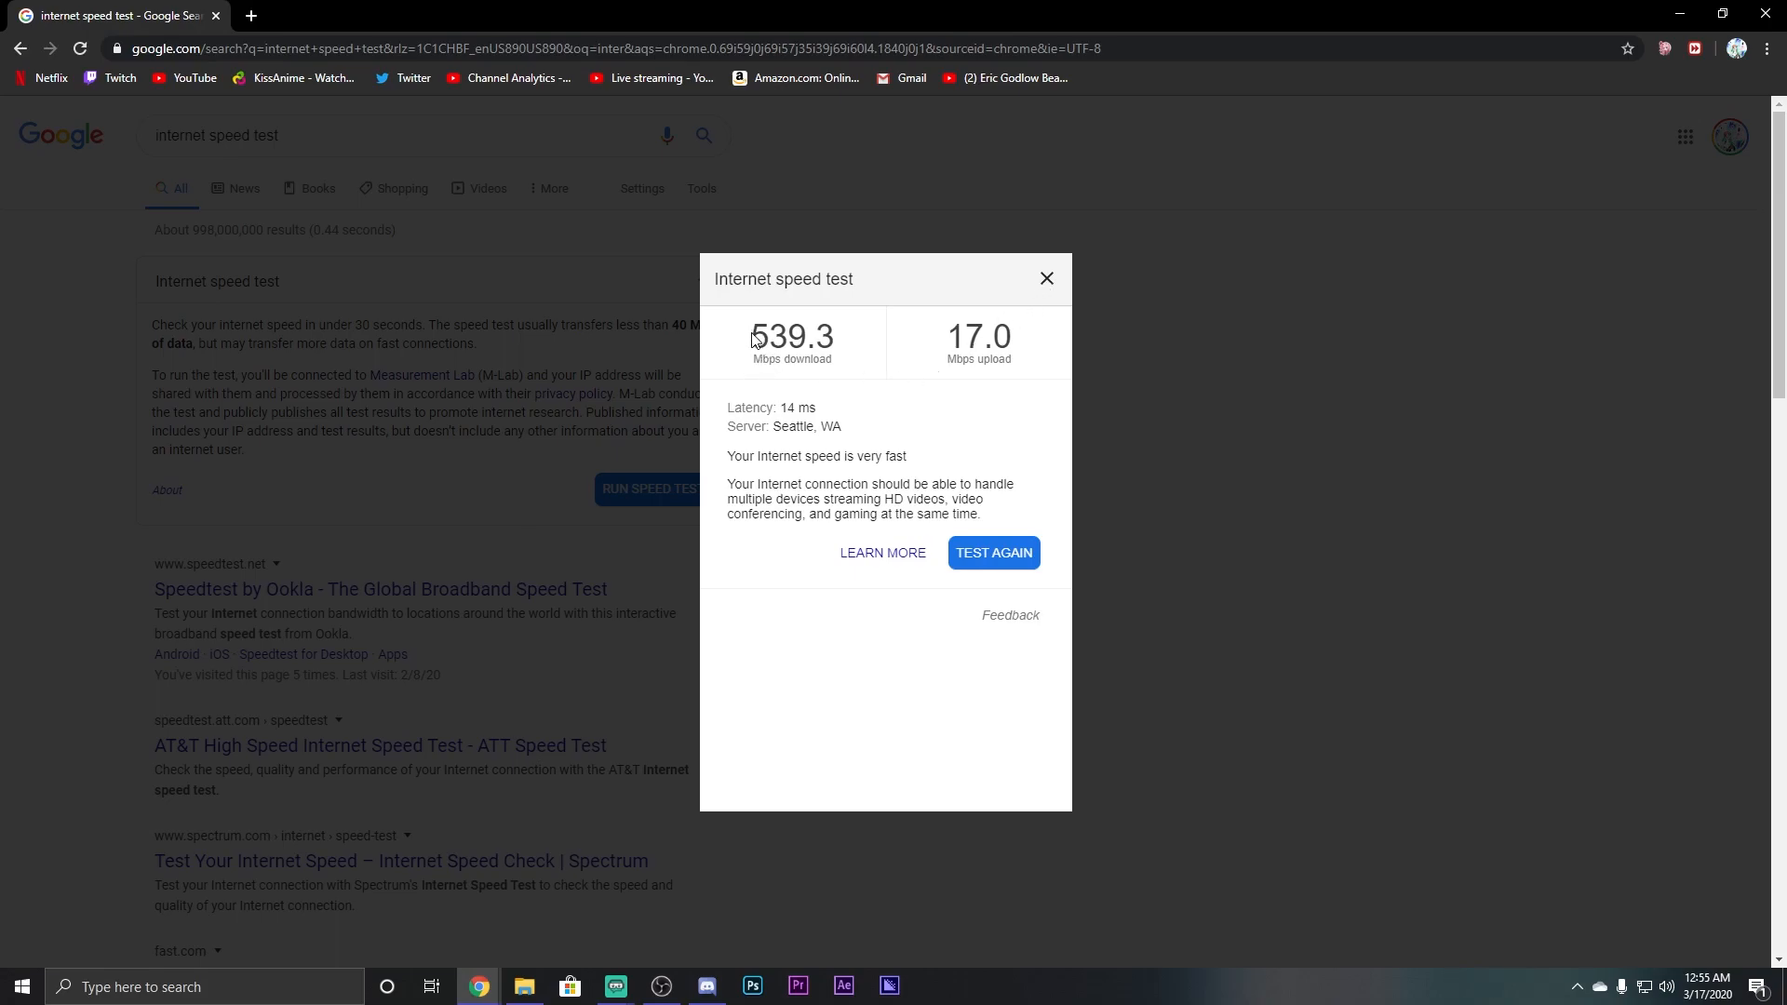
left_click_drag(753, 343, 821, 342)
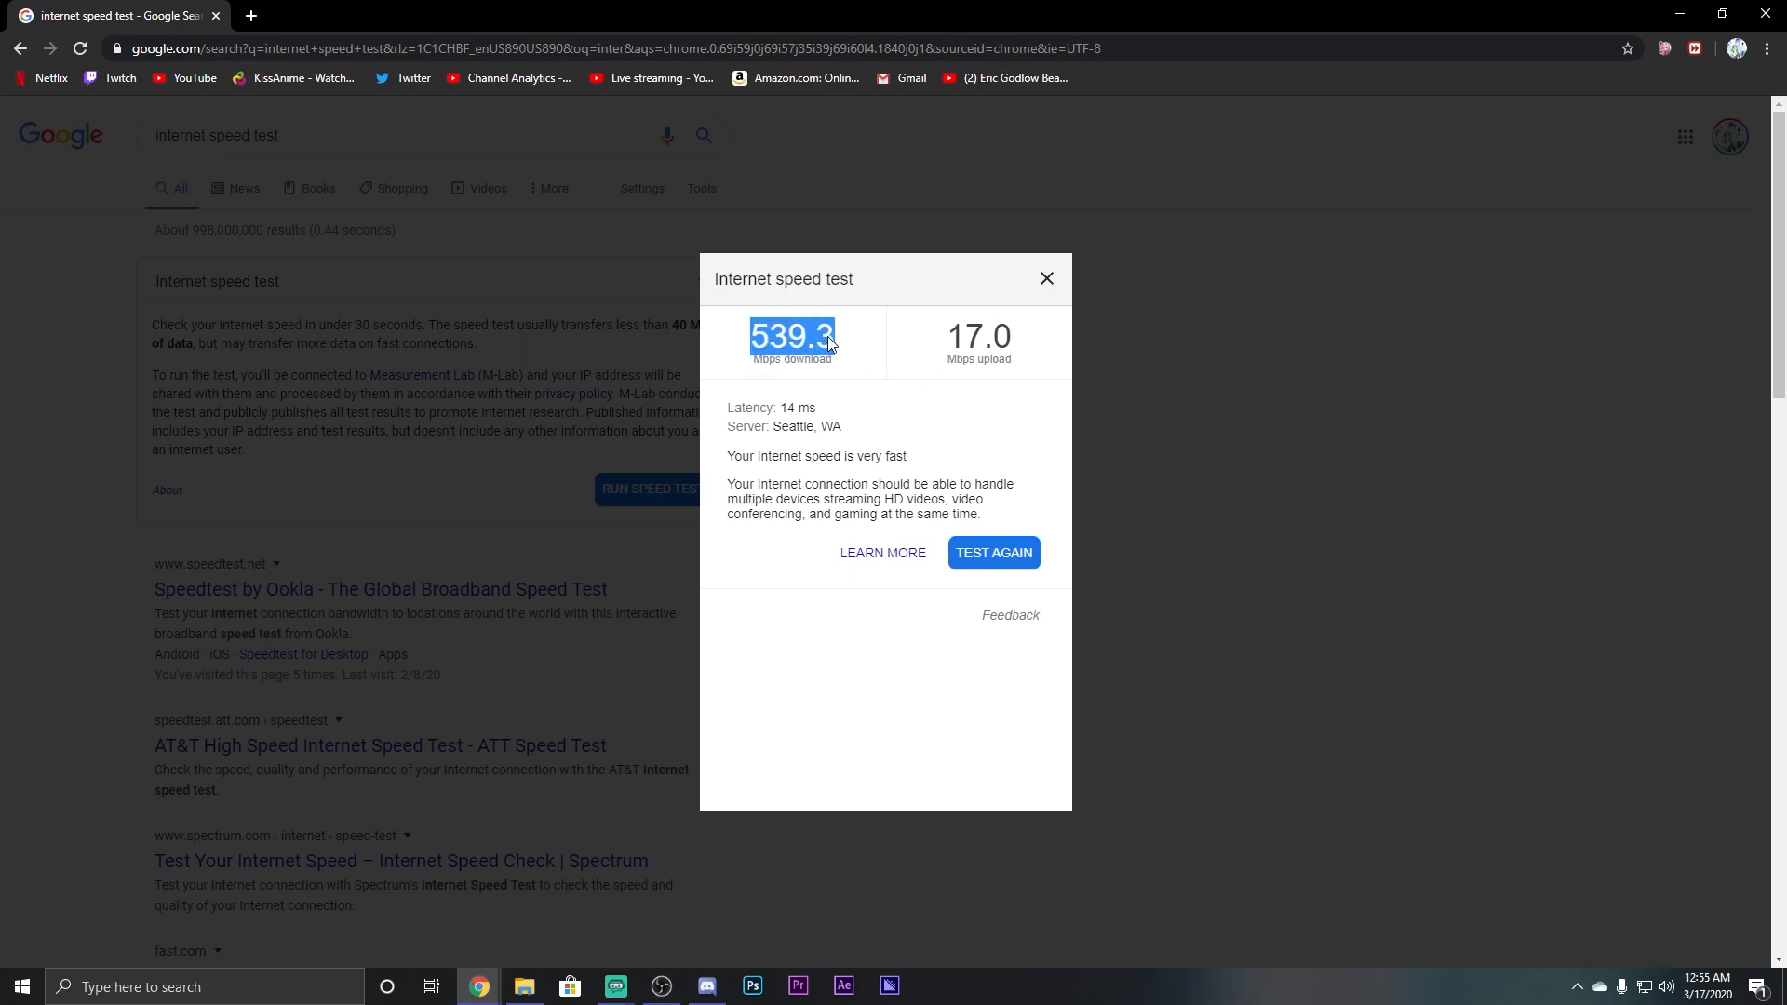
left_click(766, 352)
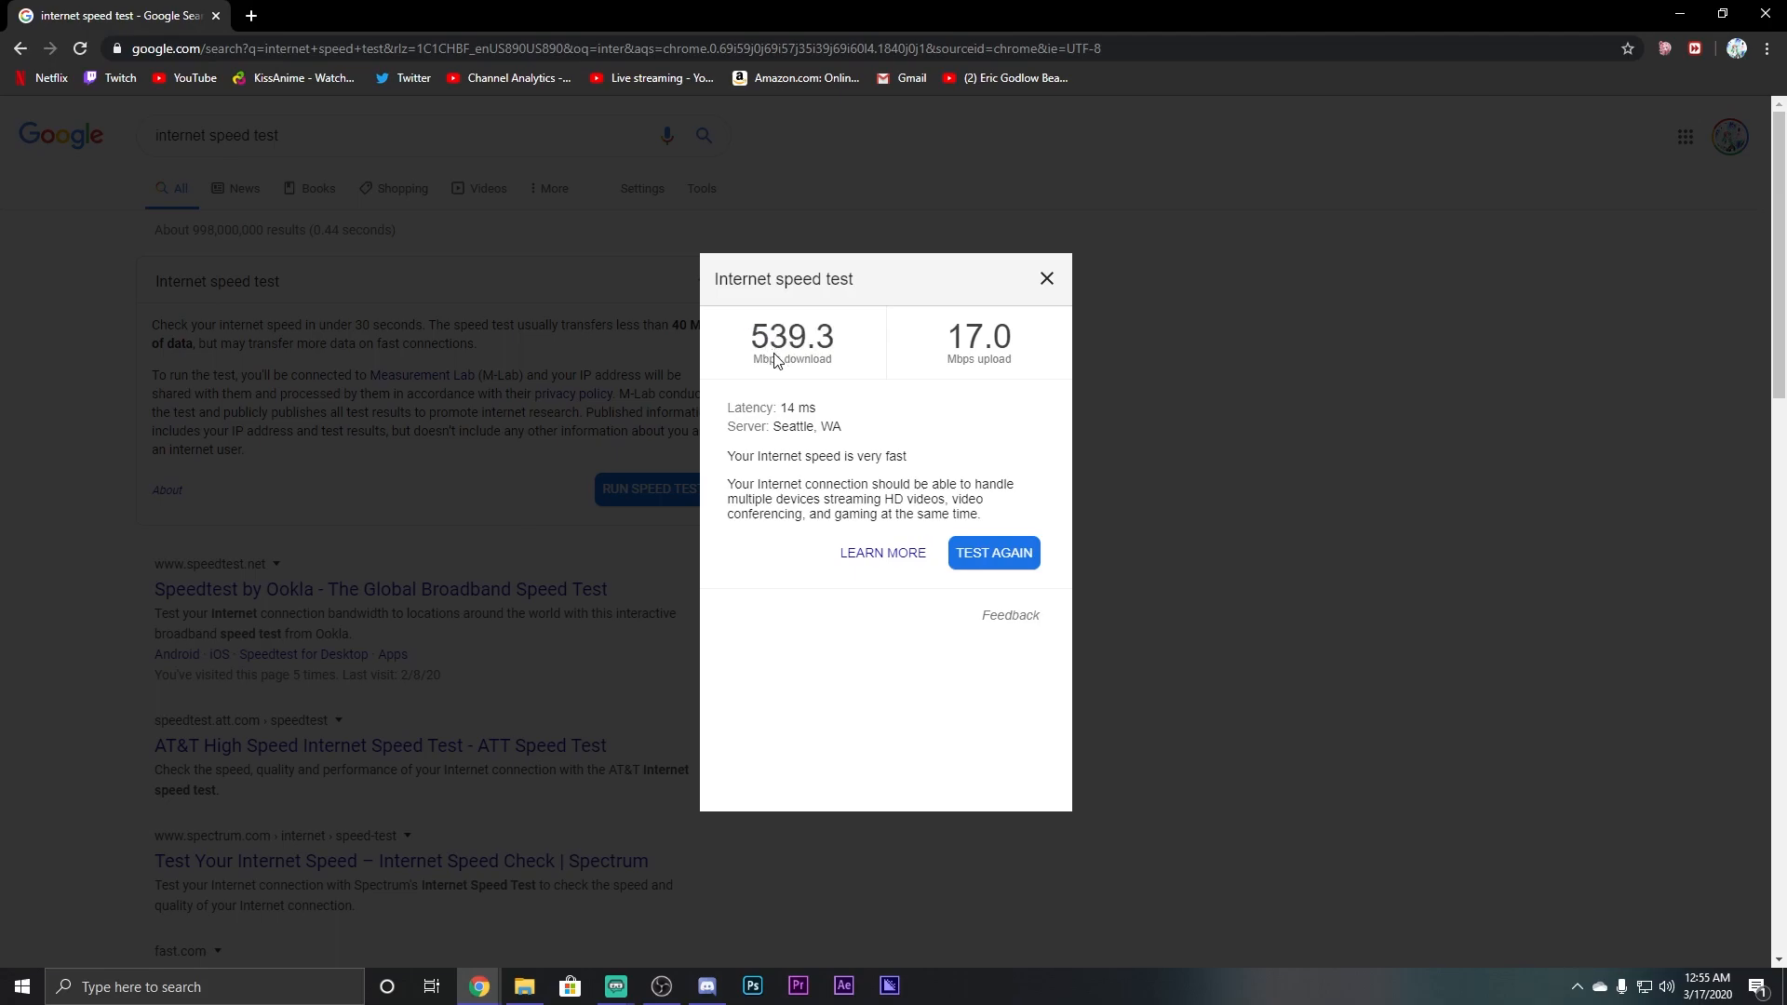
double_click(954, 346)
left_click(1008, 346)
left_click_drag(947, 335, 1002, 340)
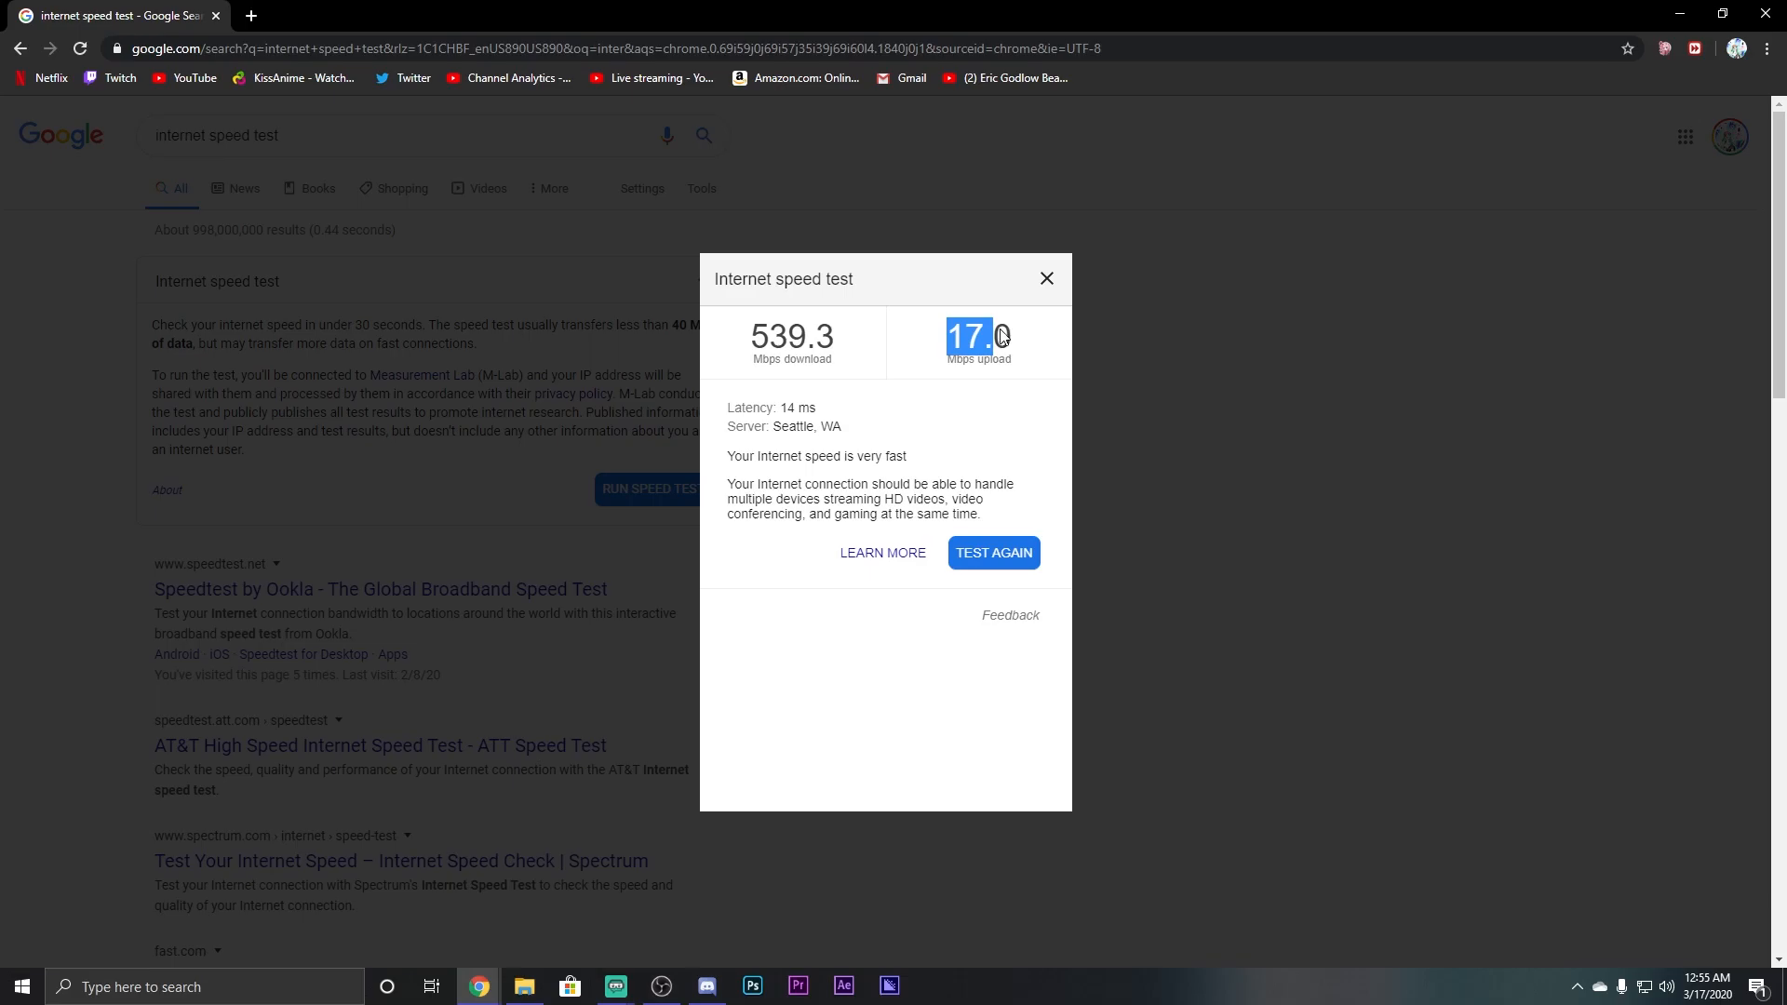
left_click(1002, 336)
left_click(1047, 280)
left_click(1772, 15)
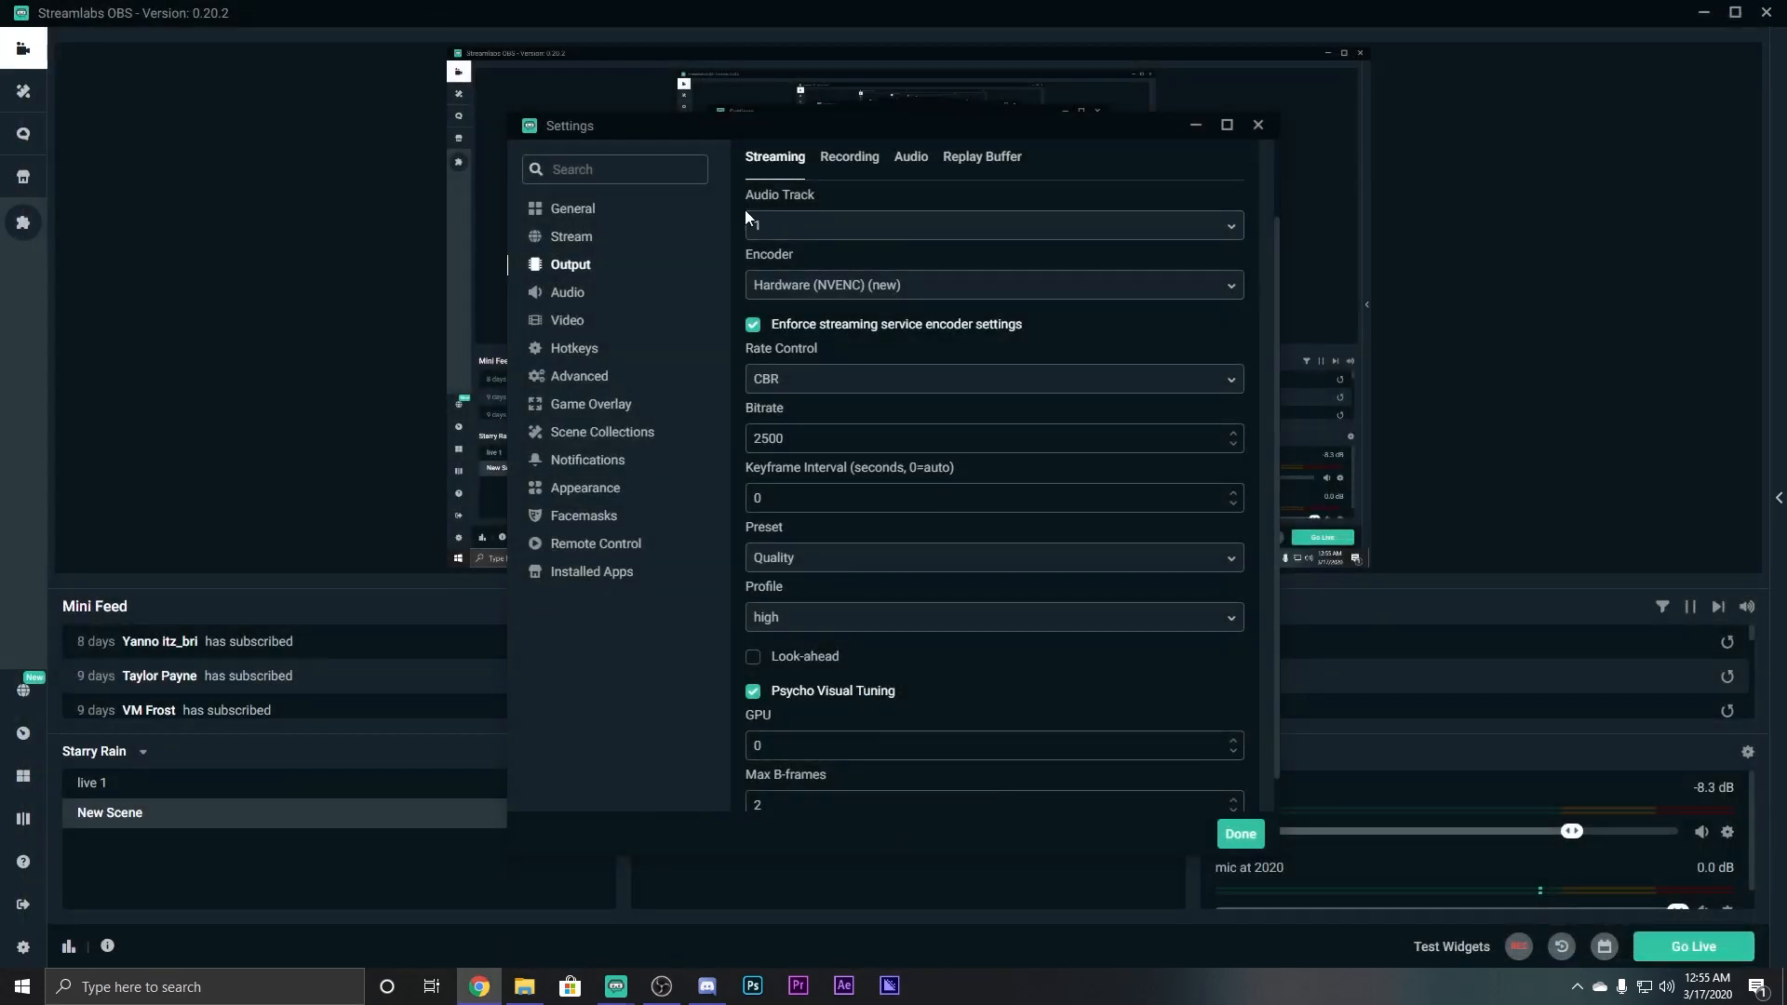
Keep CBR as the rate control mode and bring up YouTube Help's live encoder settings article.
left_click(791, 395)
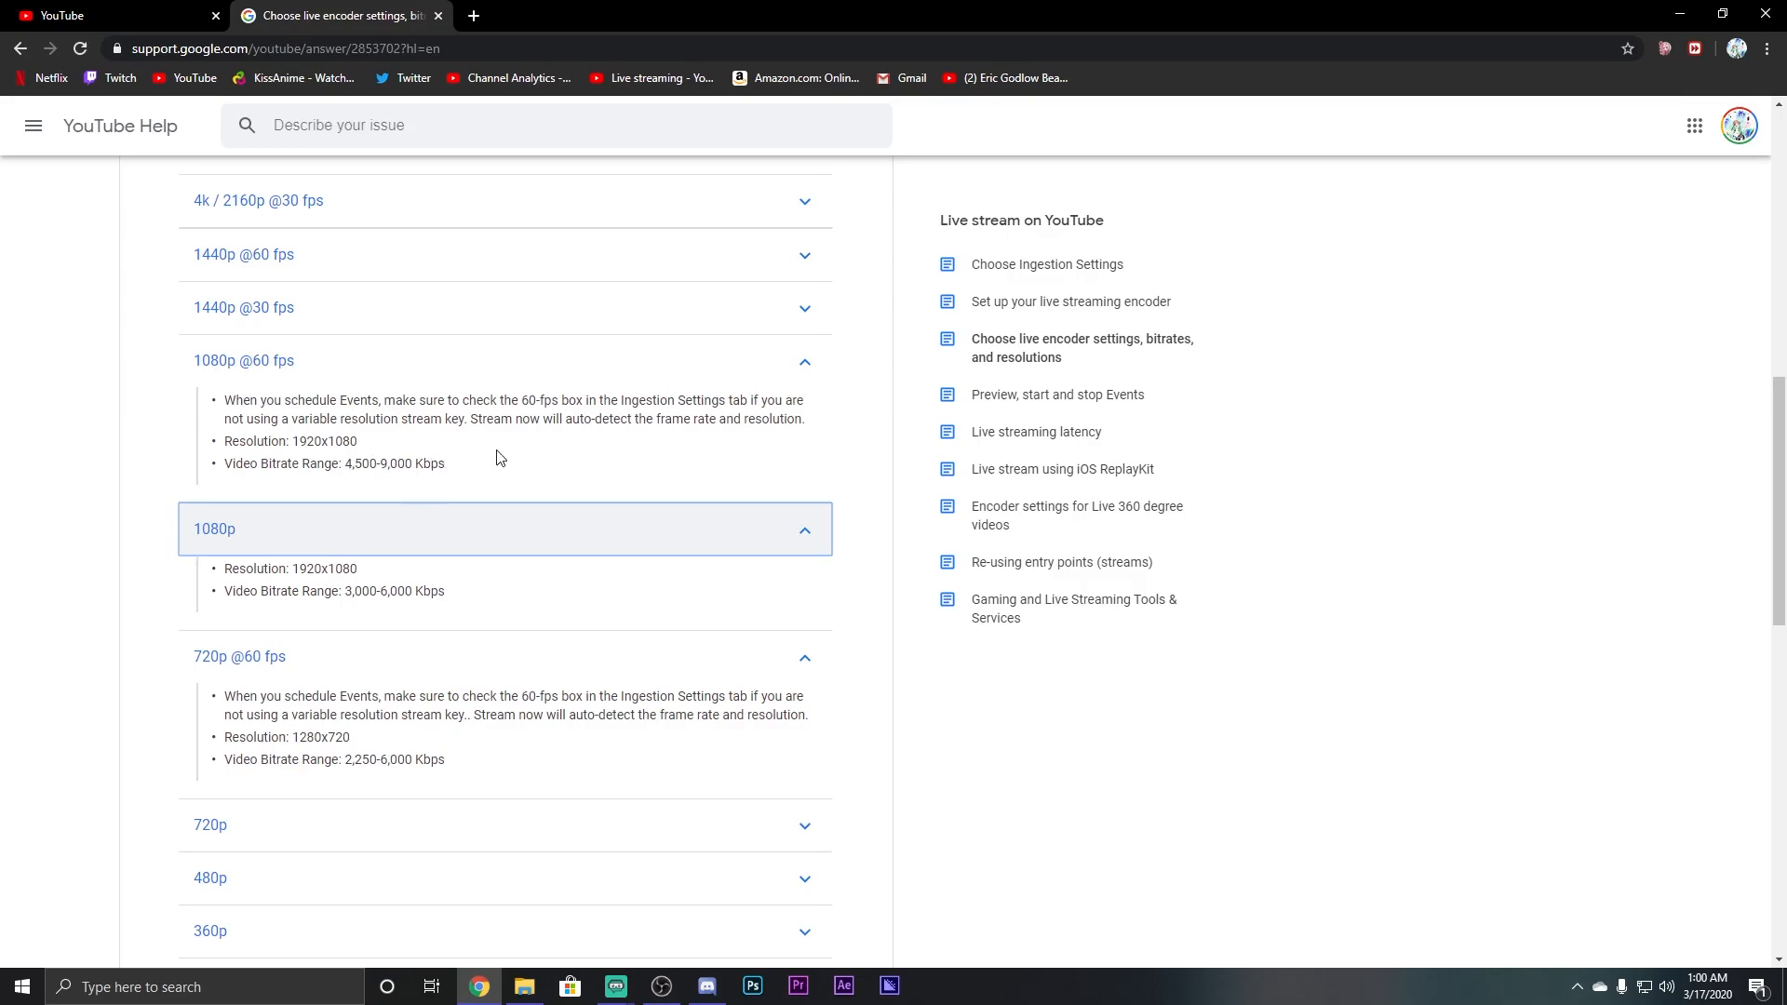
Expand the 720p row in YouTube Help to read its 1,500-4,000 Kbps bitrate range.
scroll(456, 463, "up", 1)
scroll(403, 447, "down", 5)
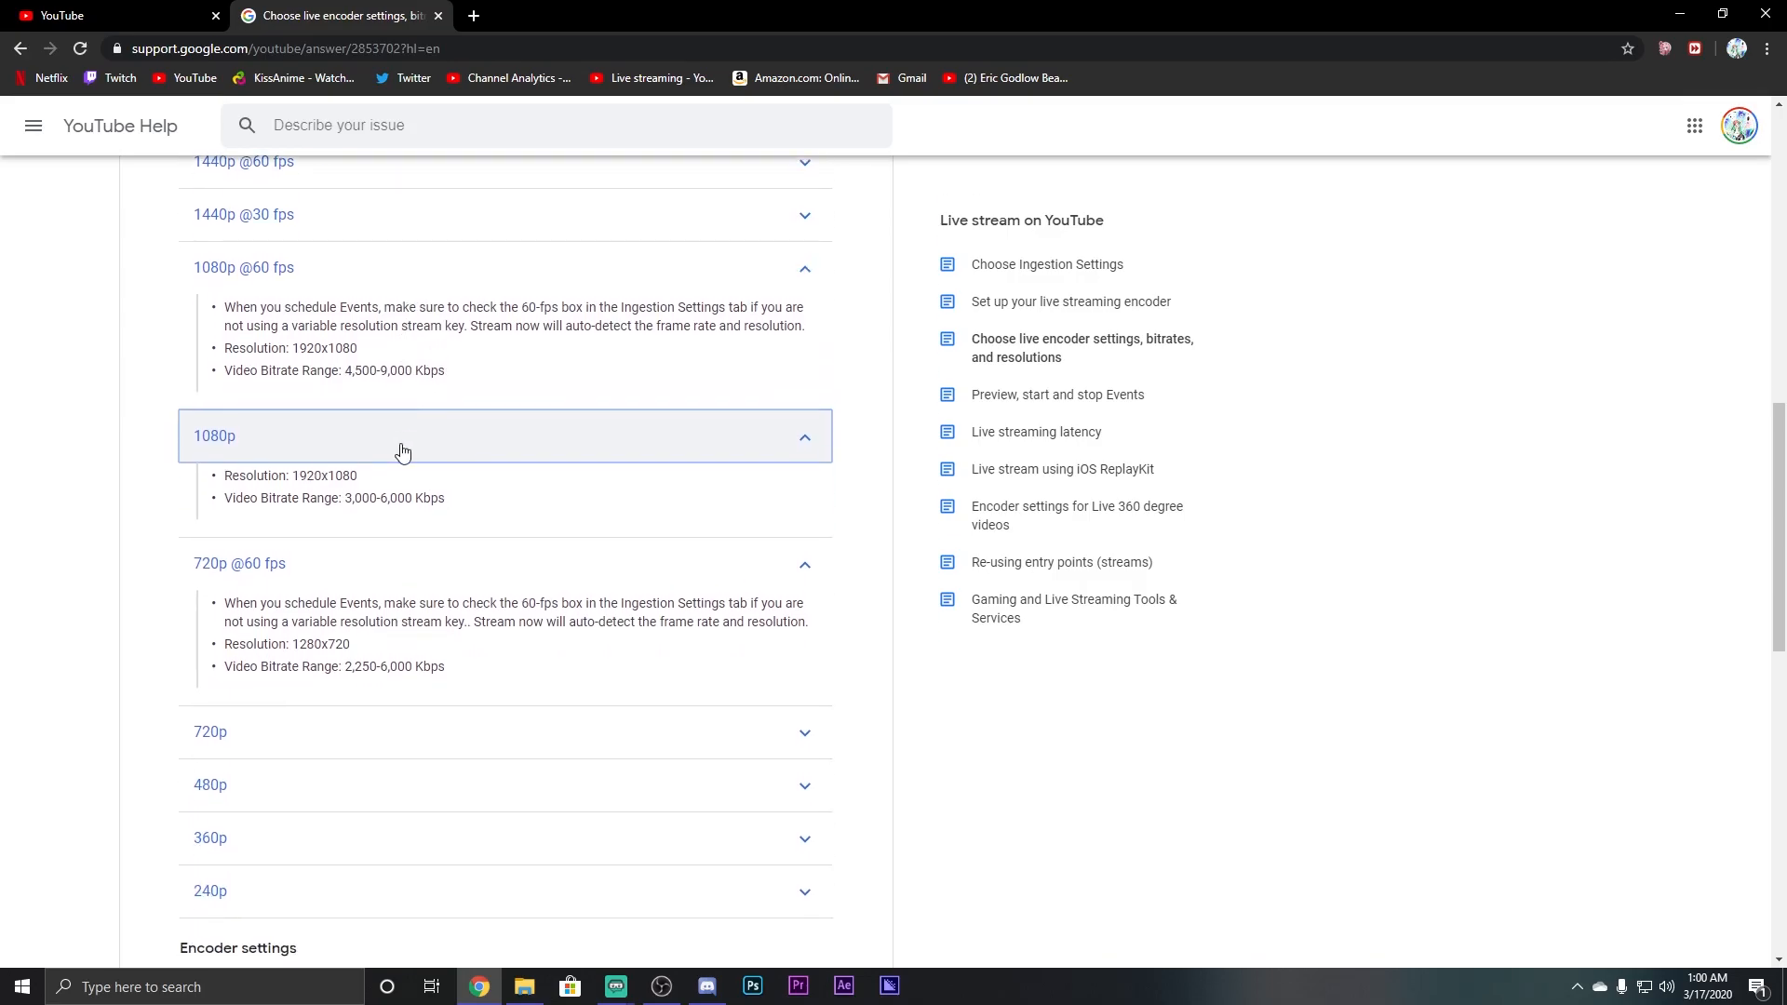
left_click(797, 462)
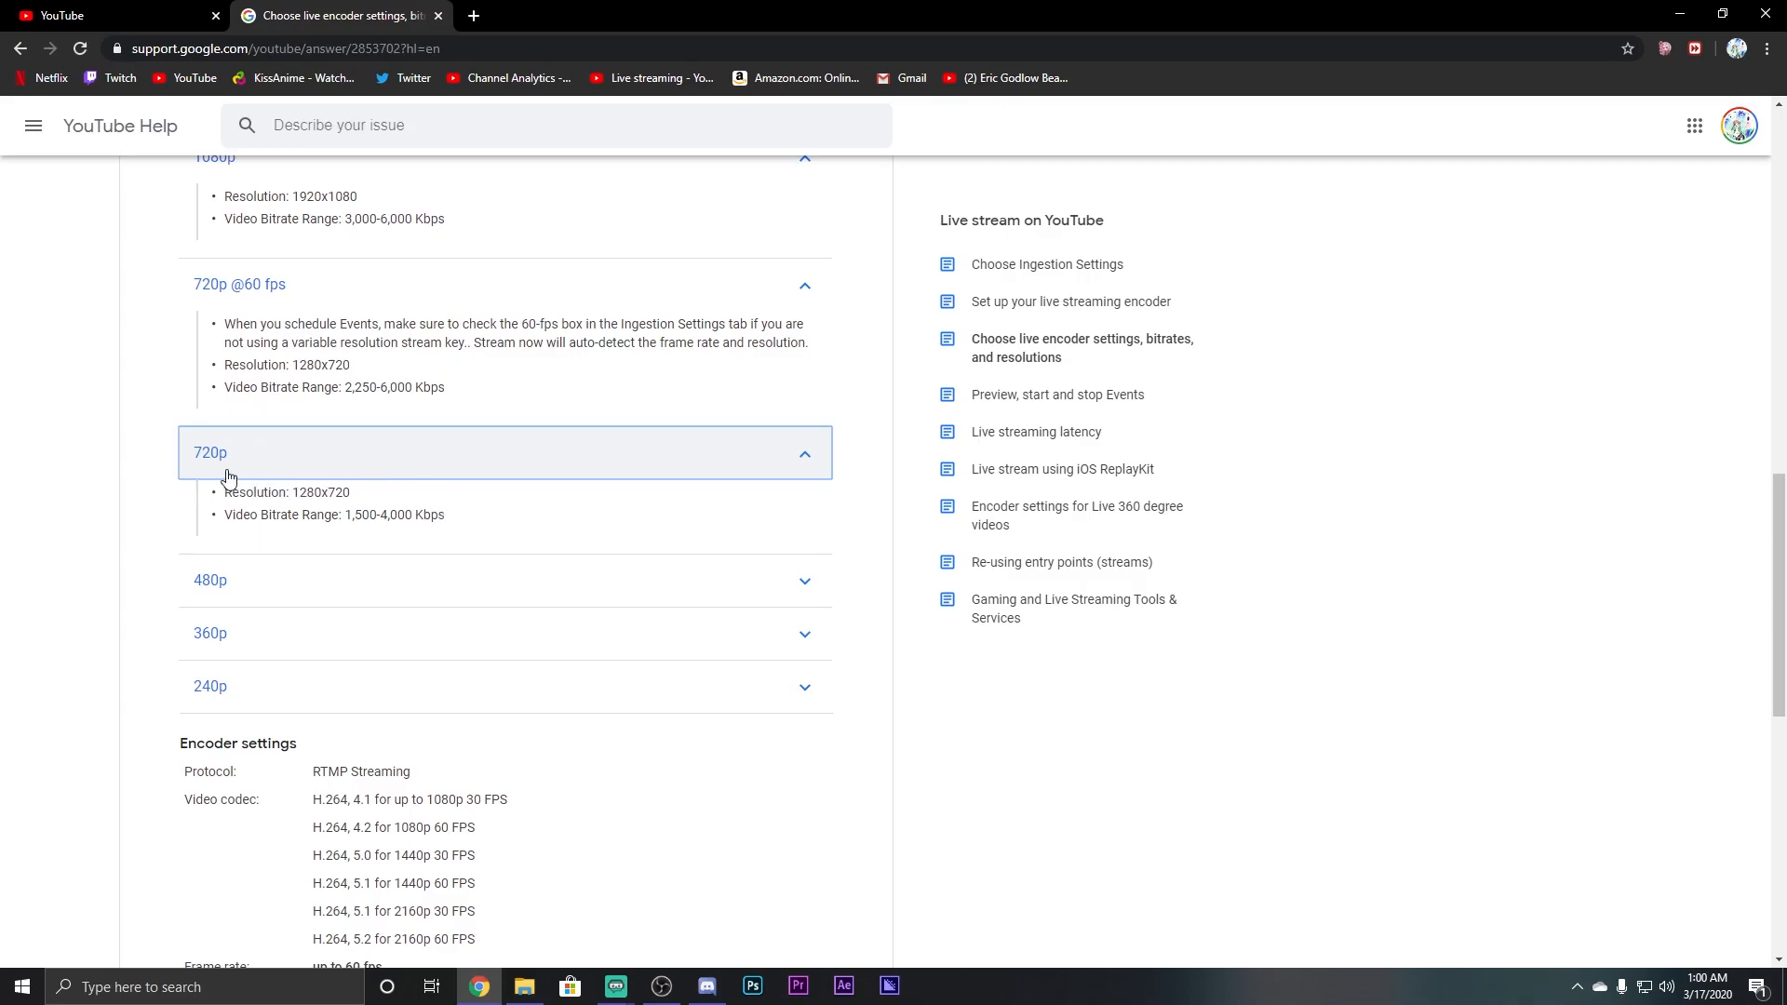
scroll(420, 500, "up", 5)
scroll(422, 500, "up", 5)
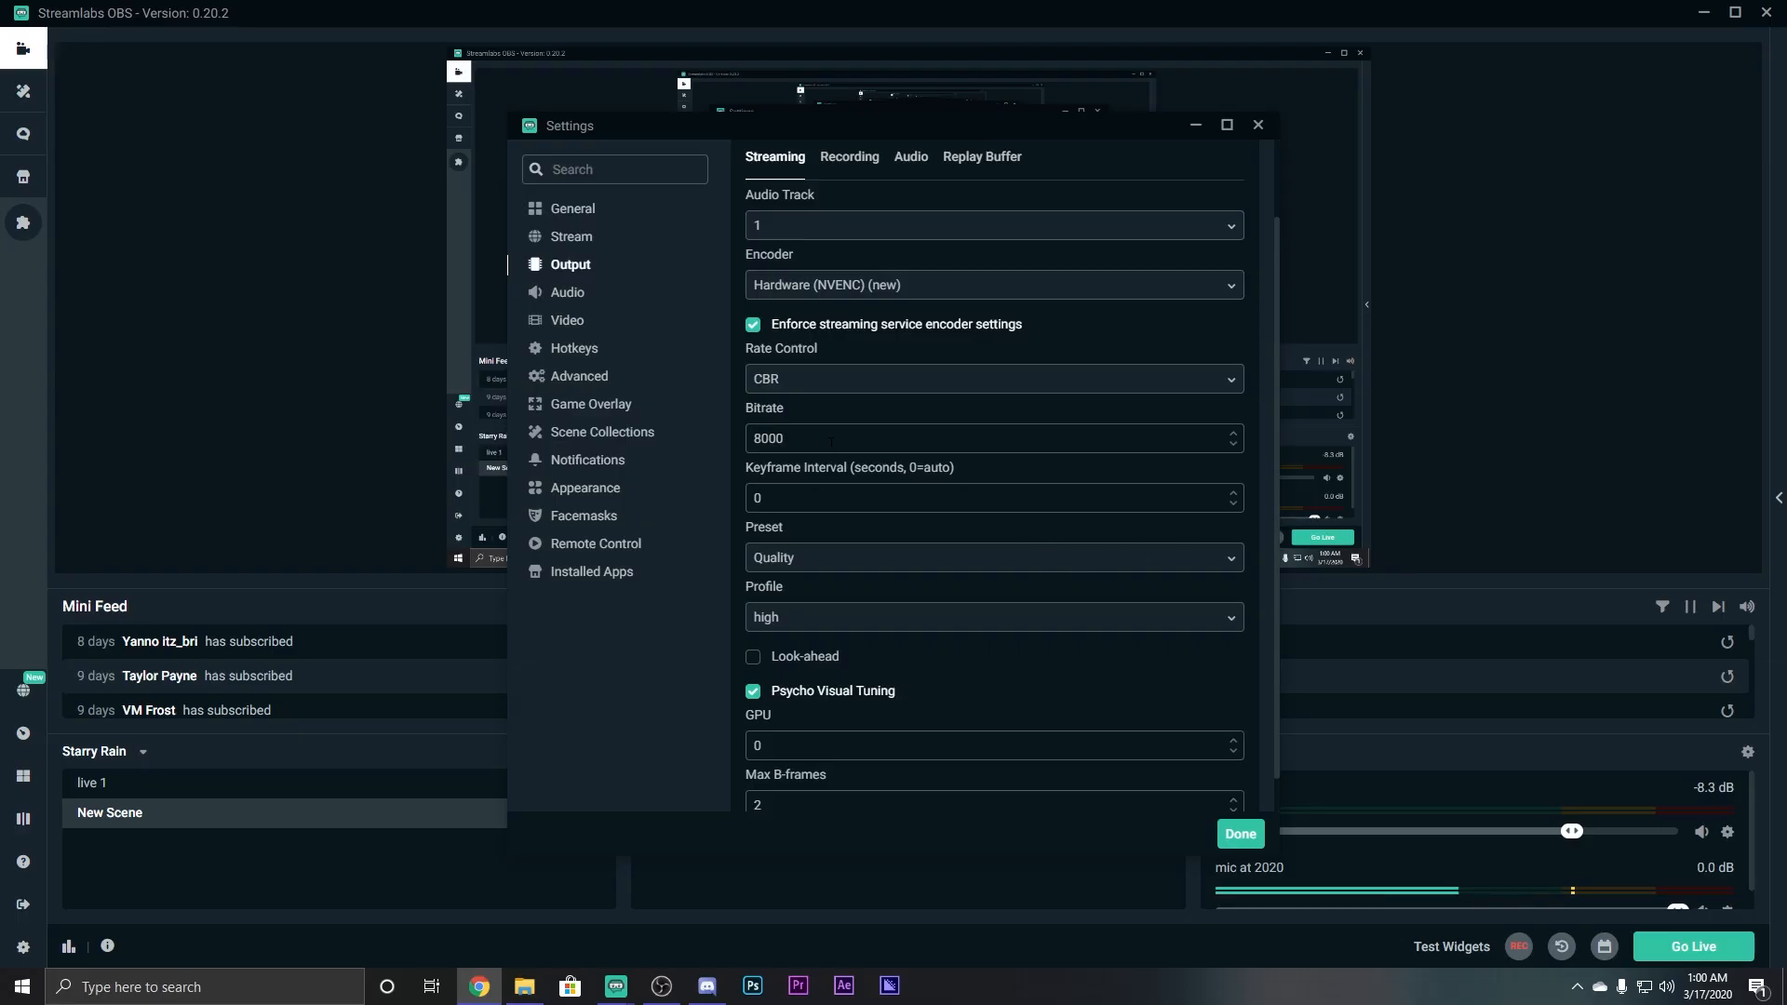
Raise the streaming bitrate from 8000 to 10000 and set keyframe interval to 2.
left_click(983, 436)
key("BackSpace")
key("BackSpace")
key("BackSpace")
key("BackSpace")
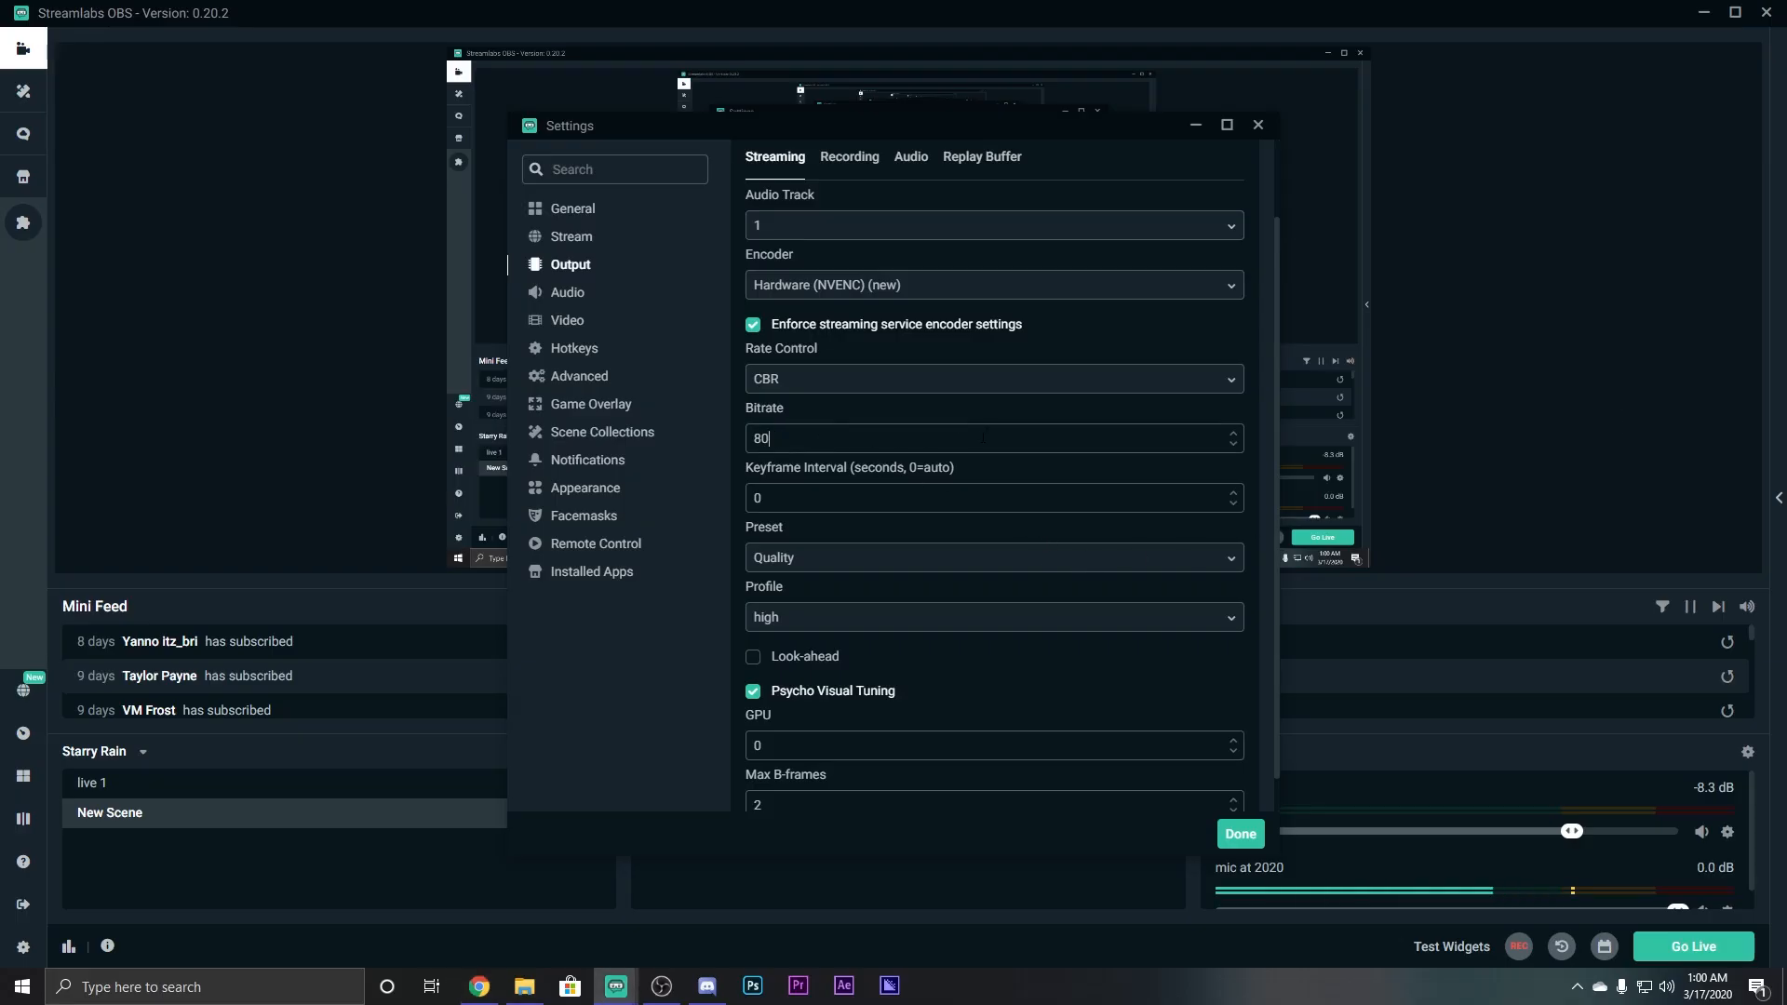
type("10000")
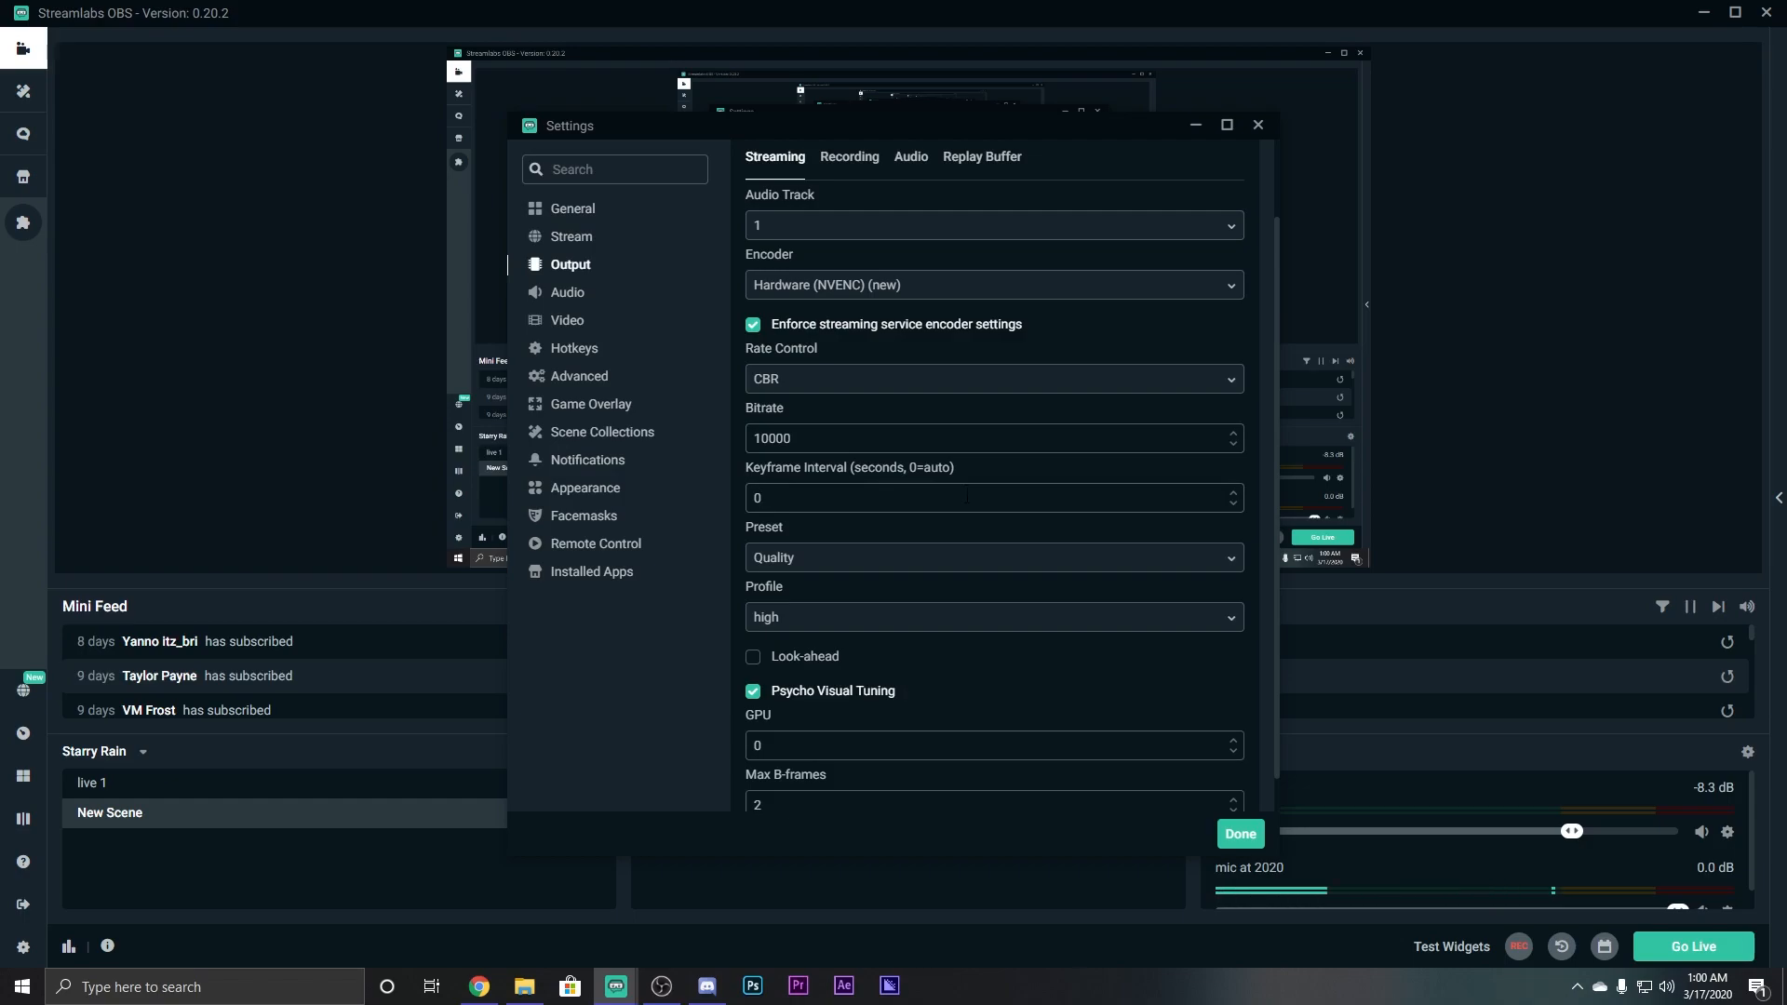
key("BackSpace")
type("2")
Keep Quality as the NVENC encoder preset.
left_click(798, 561)
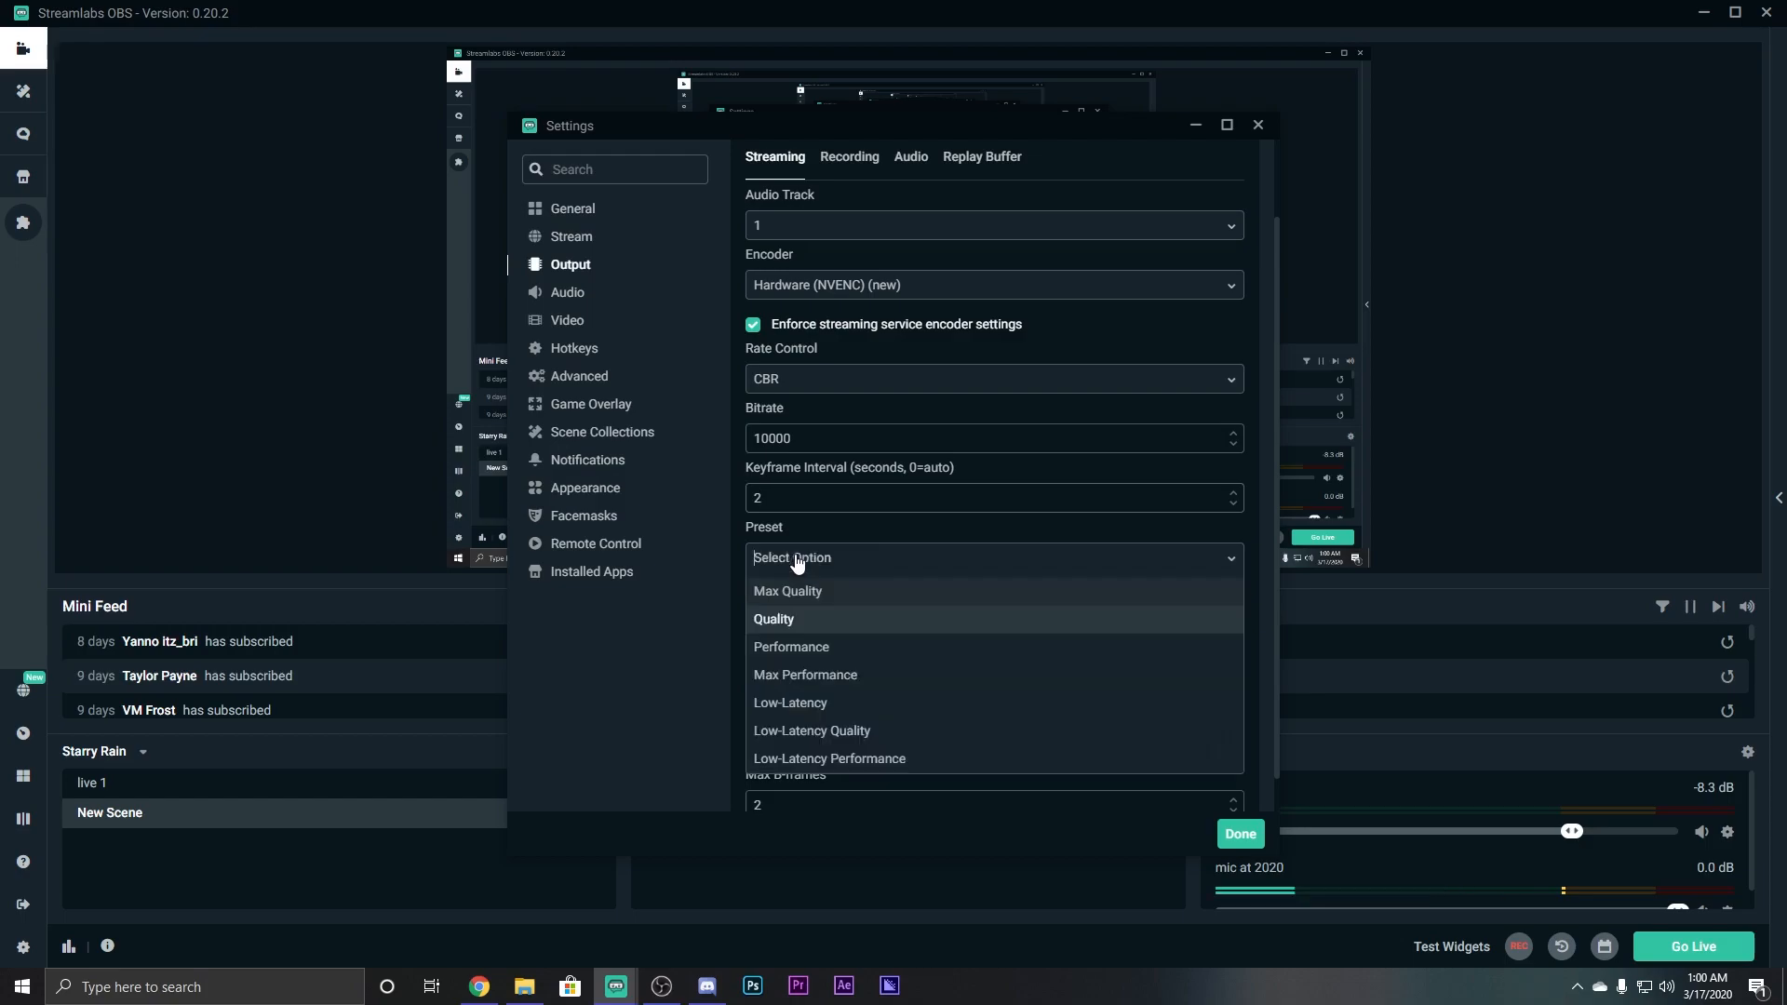
left_click(797, 561)
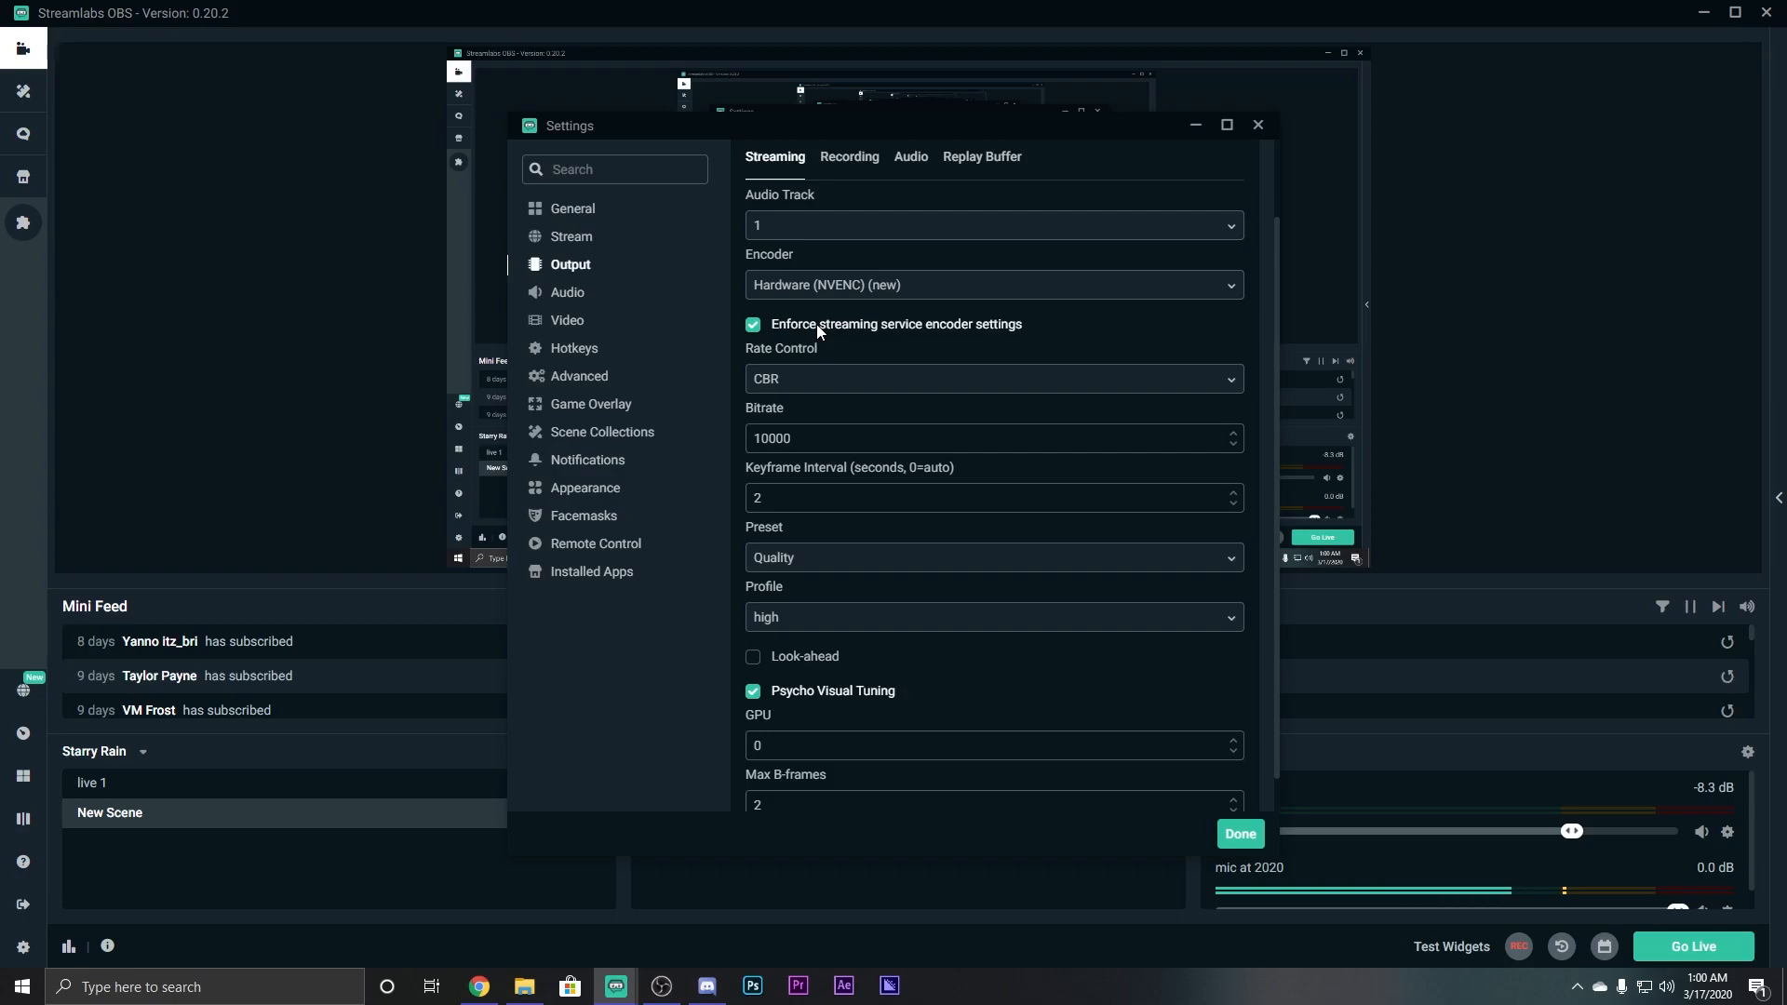
left_click(829, 559)
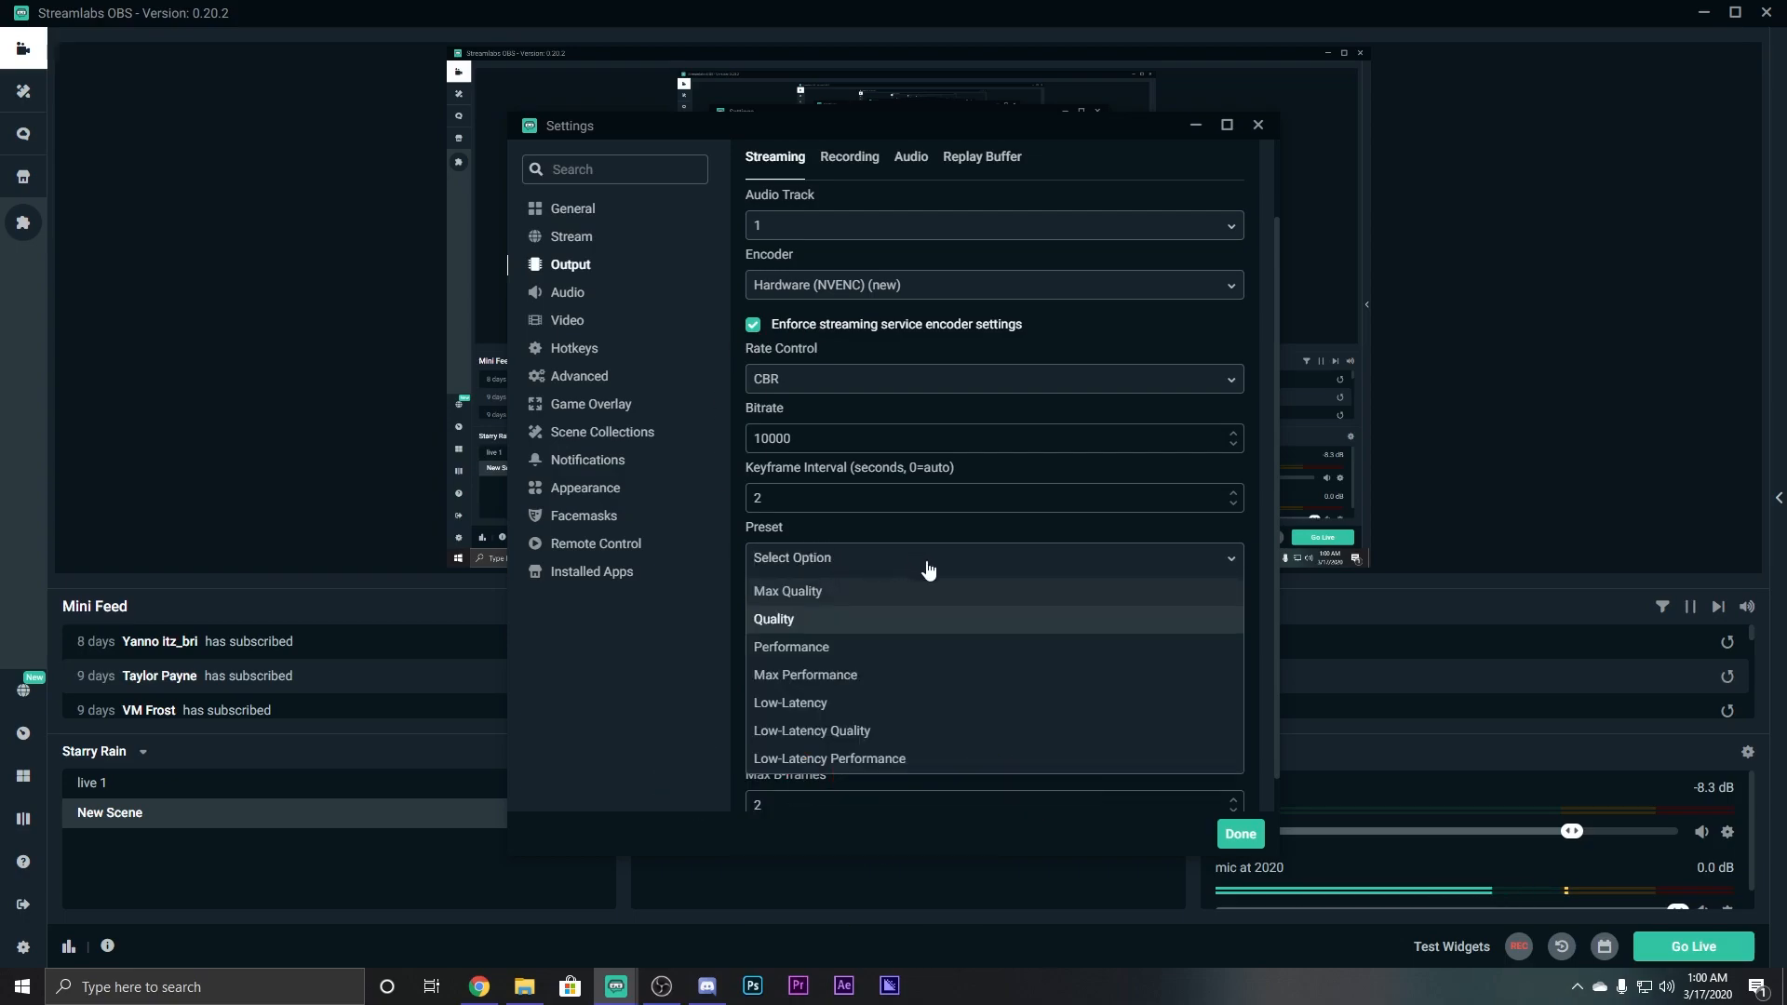
left_click(780, 620)
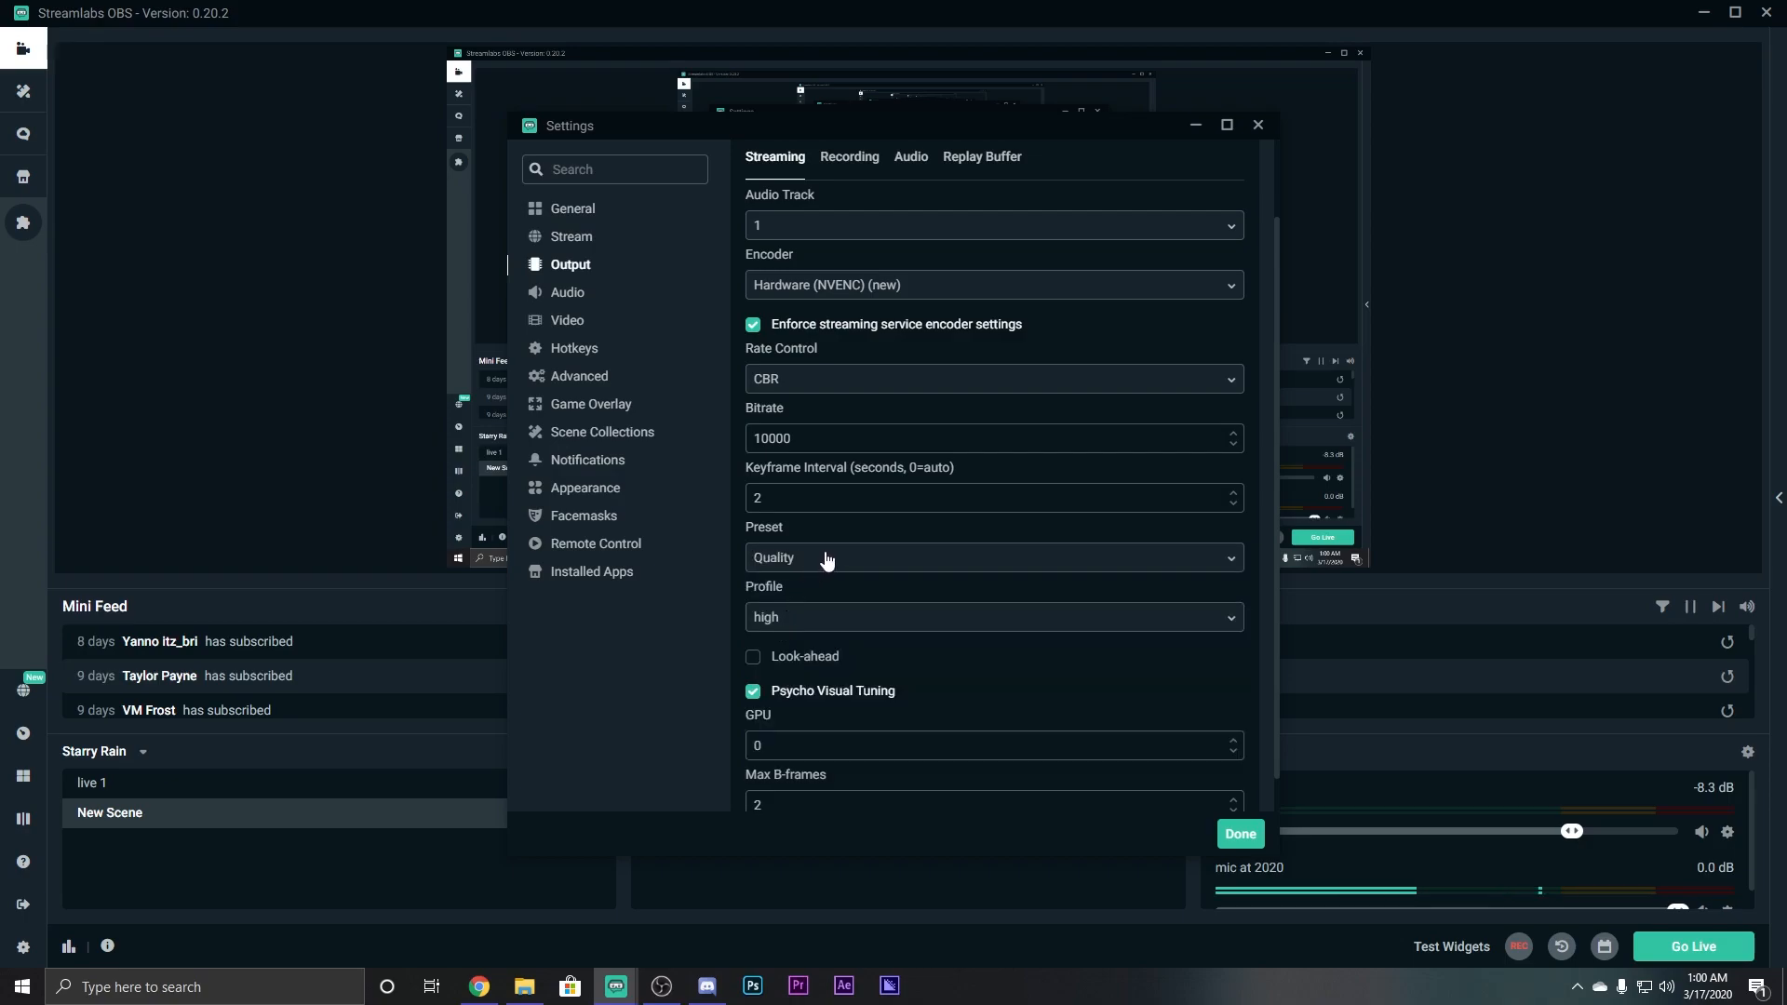
left_click(826, 559)
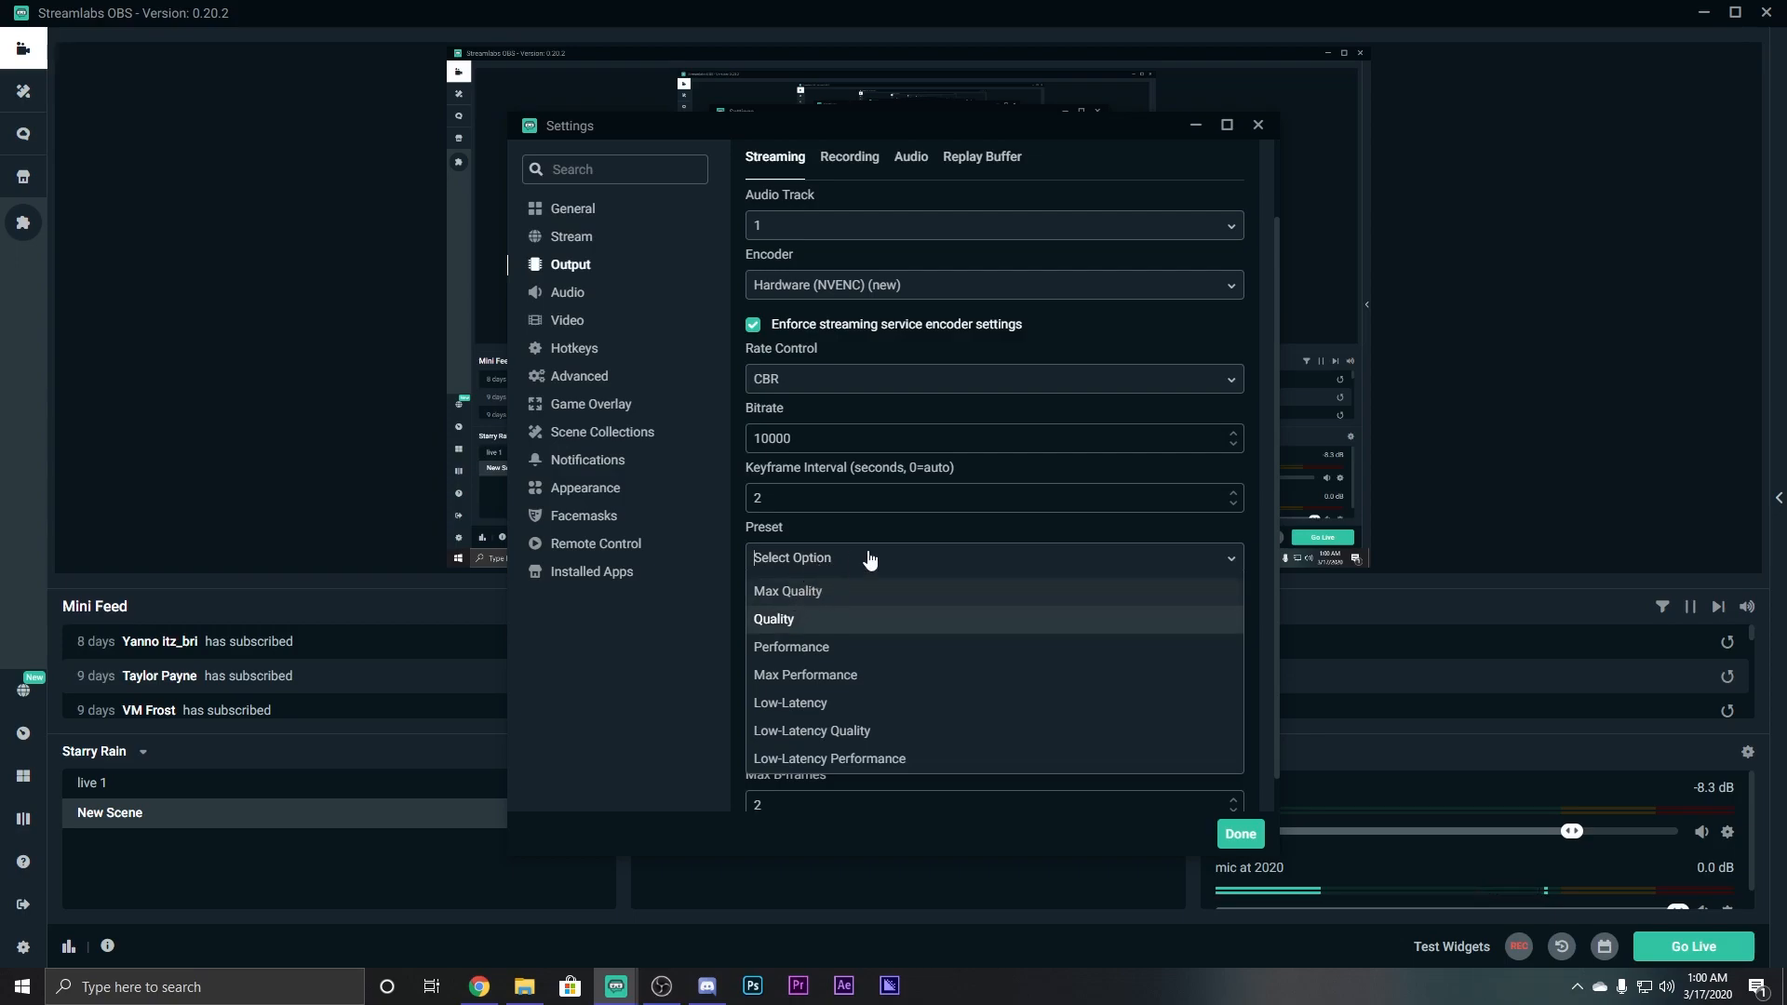
Confirm Quality as the NVENC encoder preset.
left_click(1231, 557)
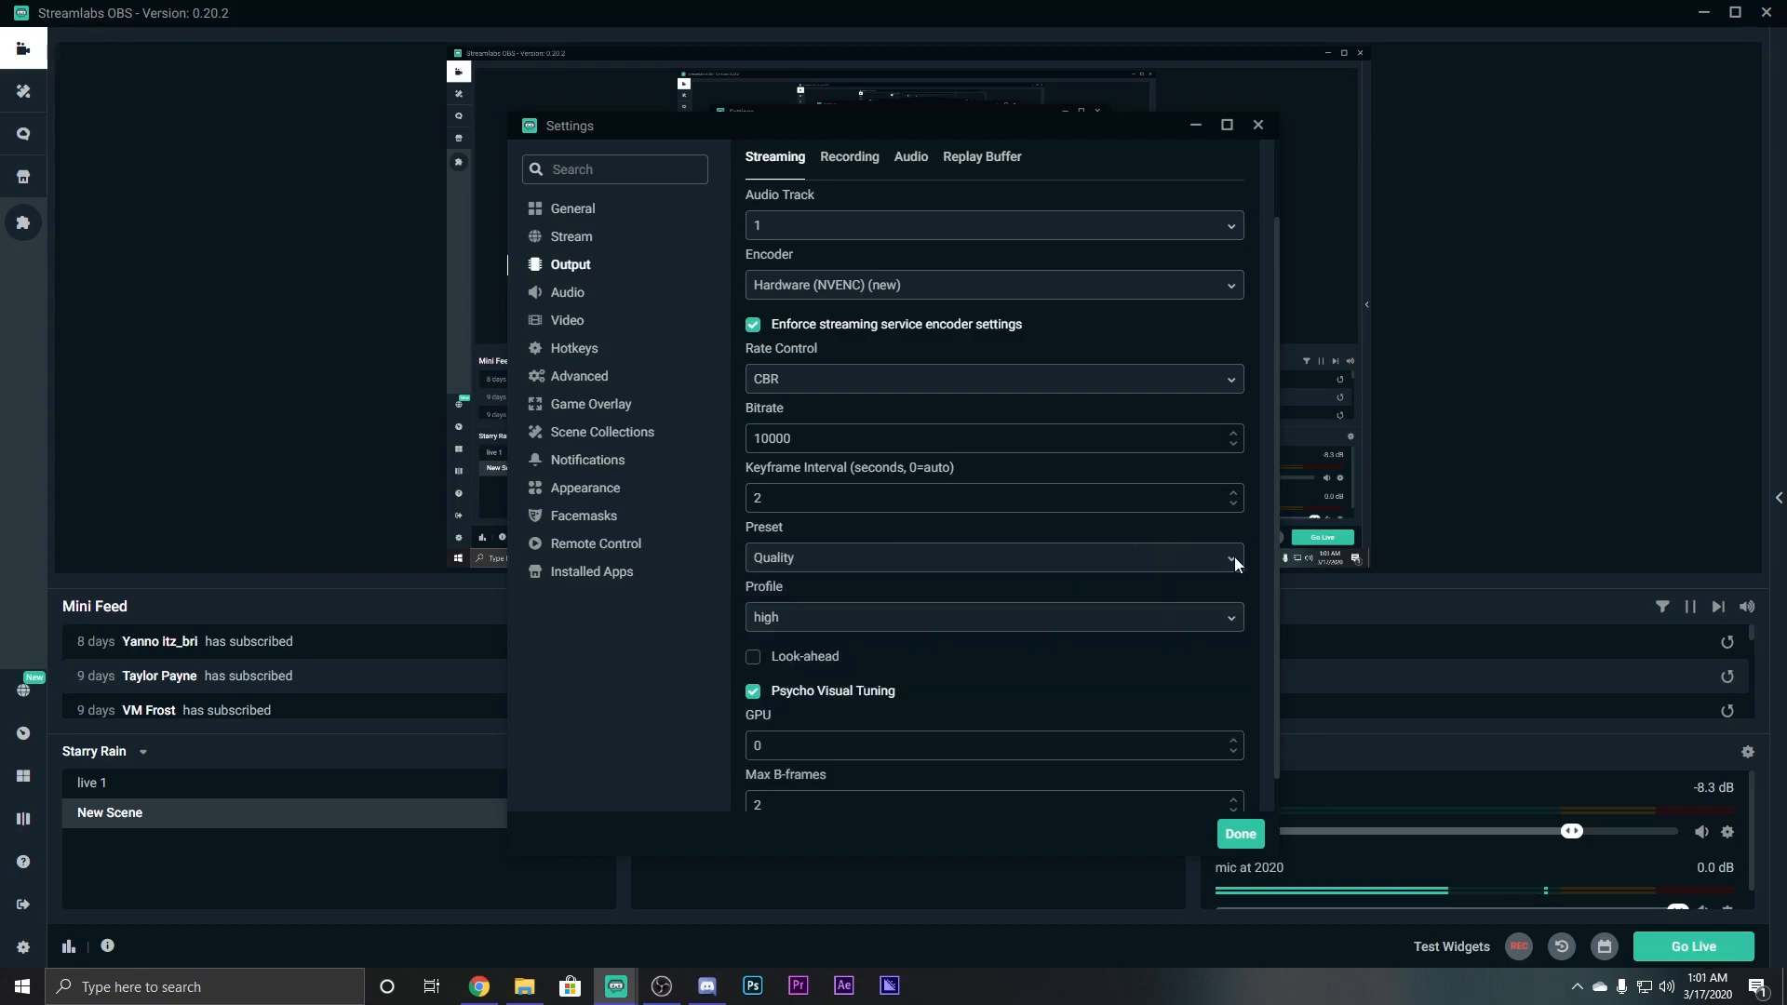
left_click(913, 570)
scroll(891, 619, "down", 1)
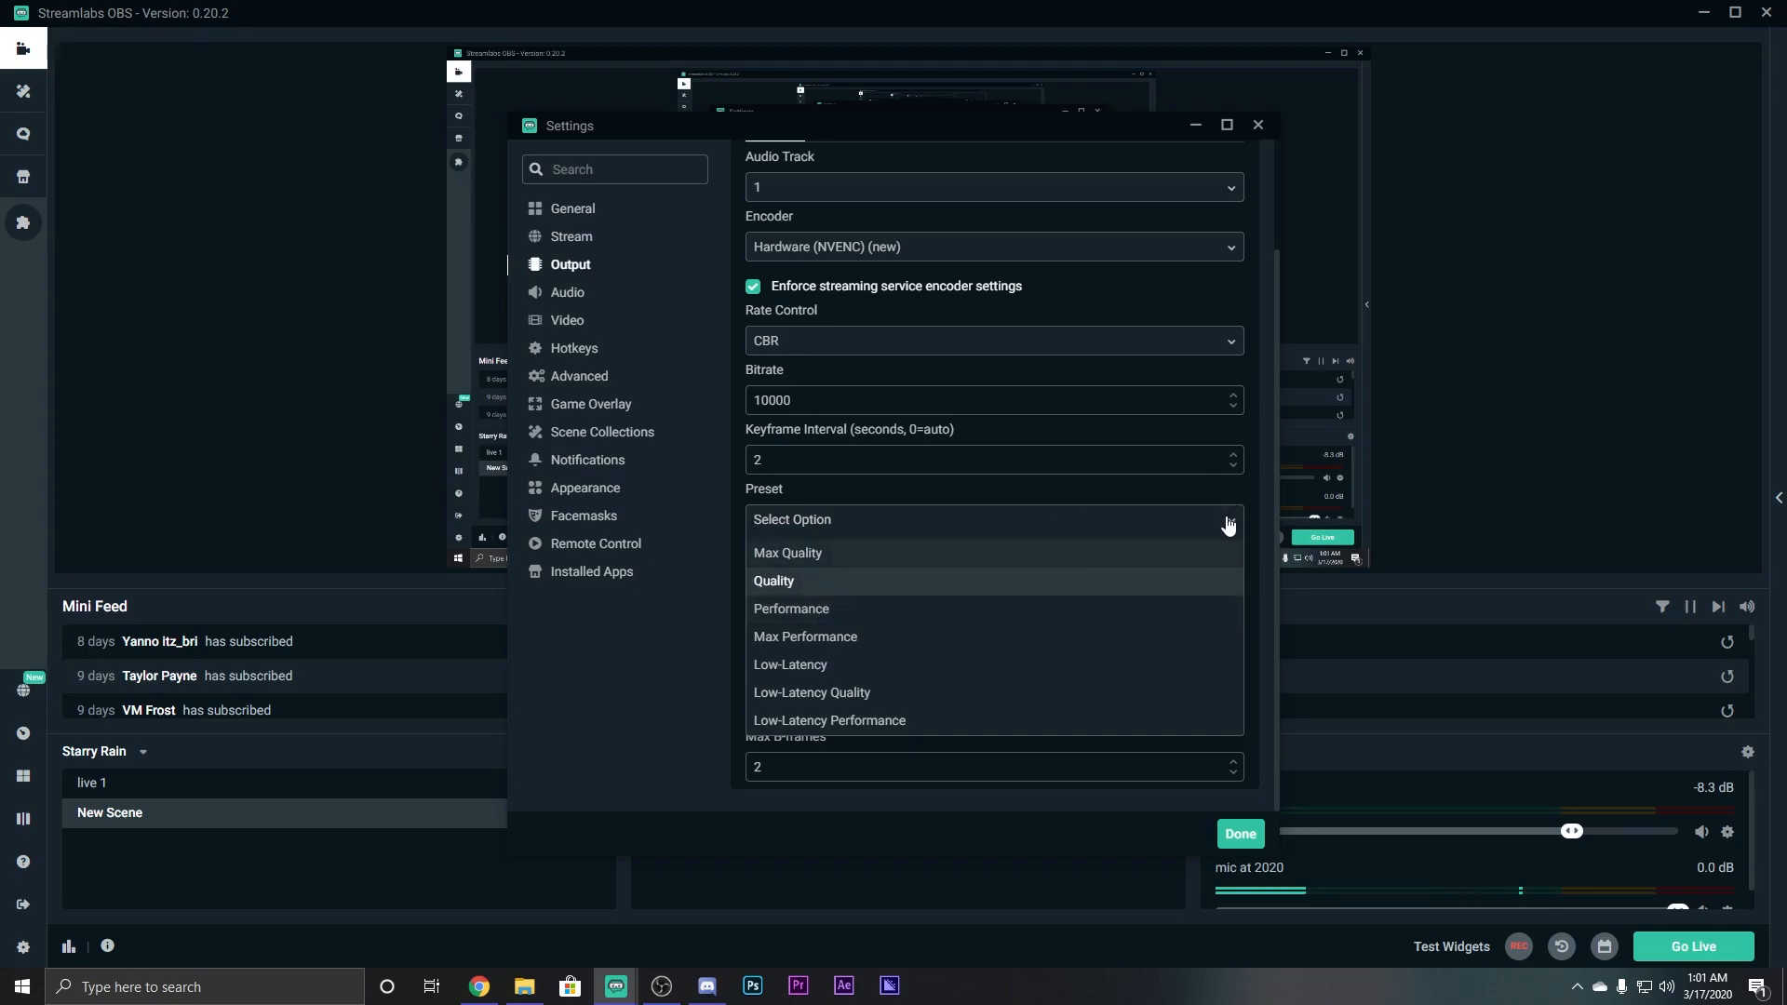
scroll(812, 445, "up", 3)
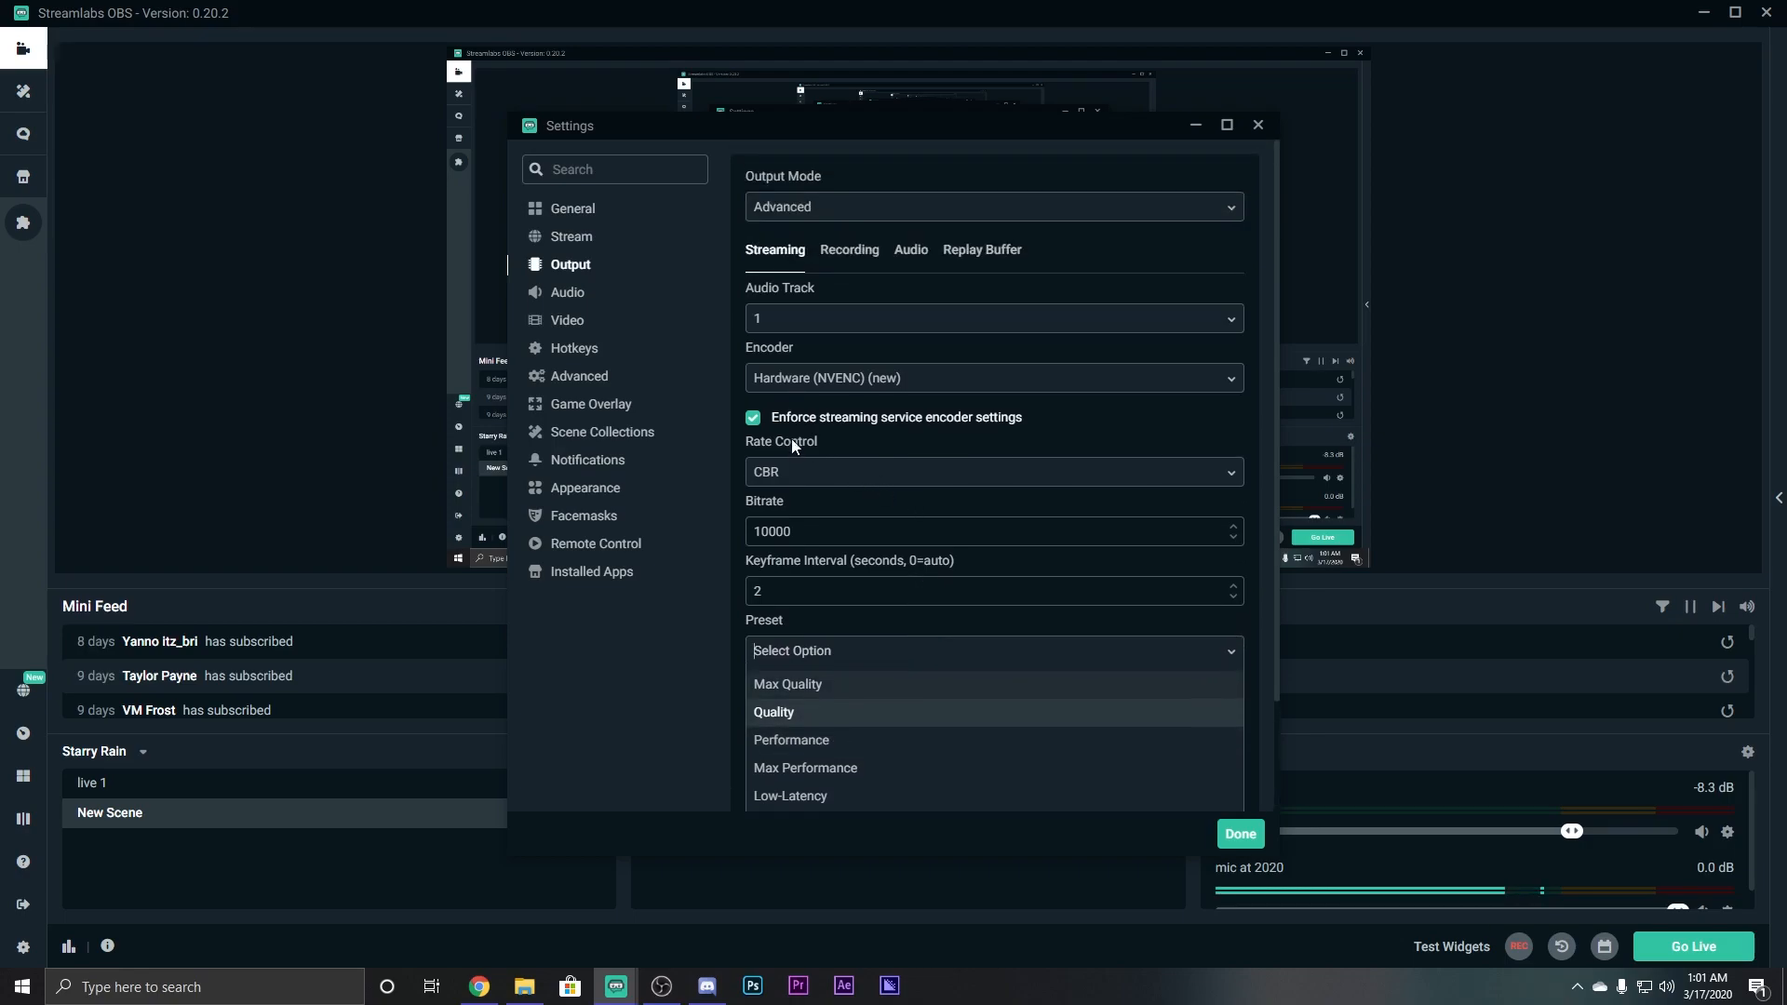
left_click(1154, 712)
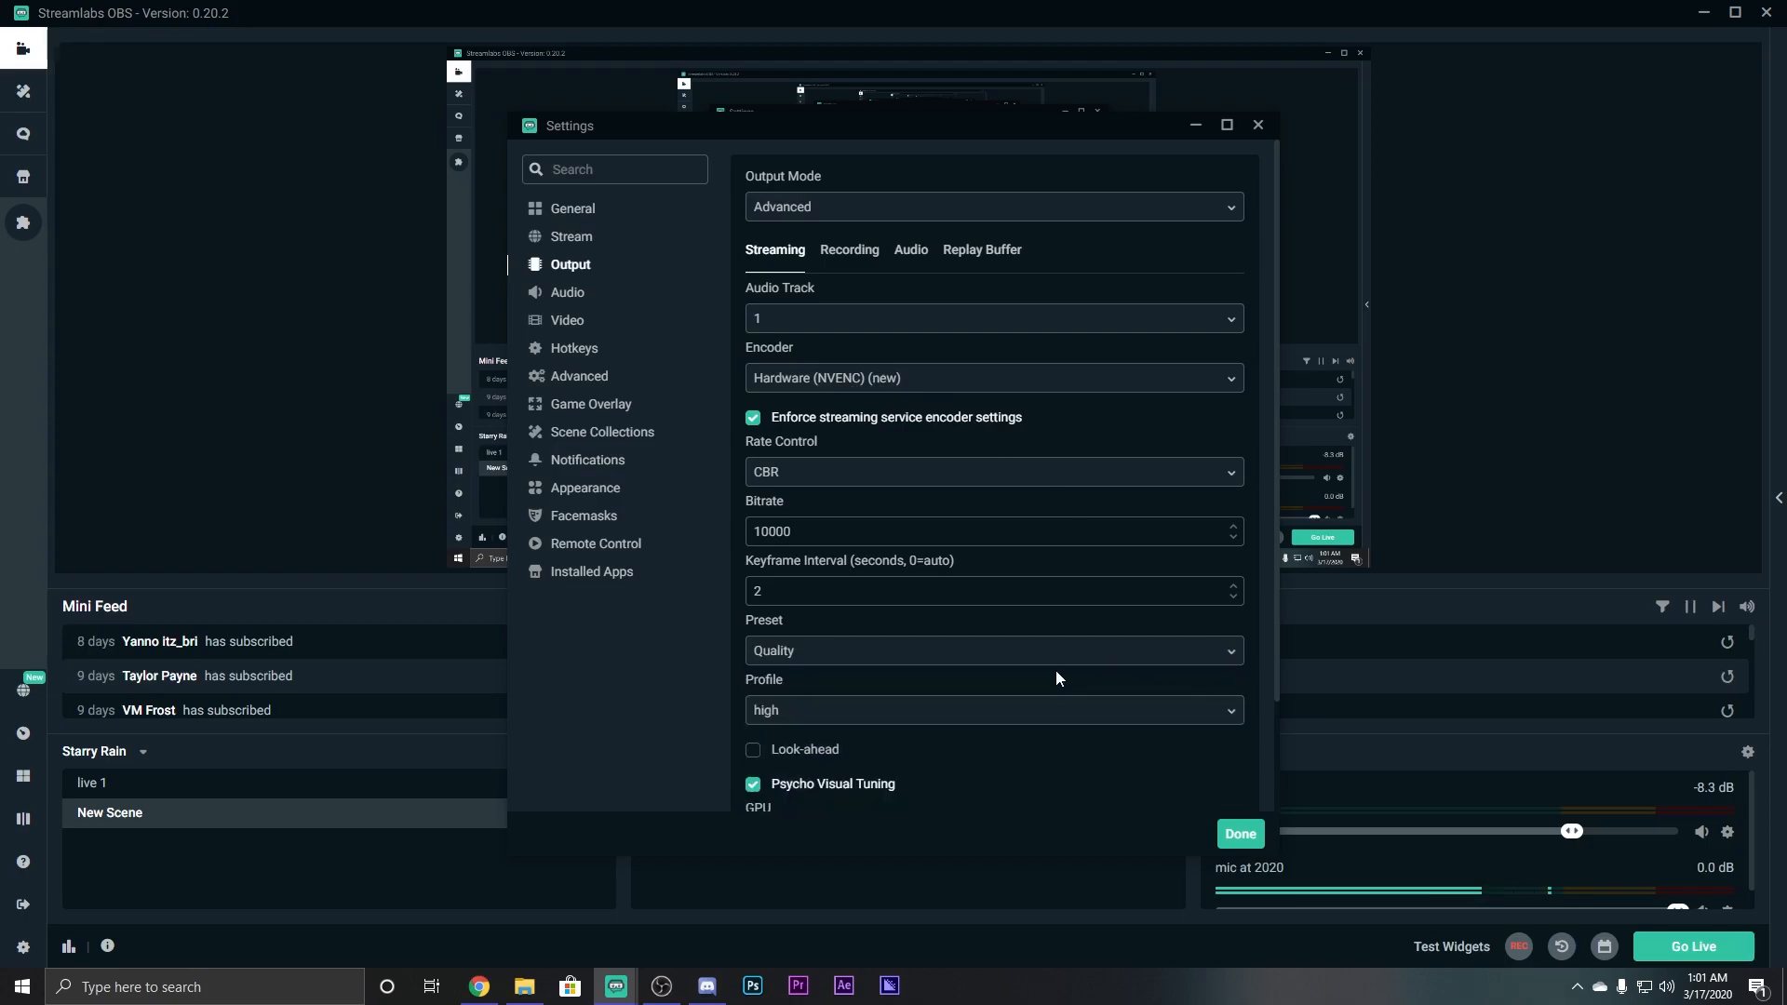
Leave the NVENC encoder profile at high.
scroll(836, 655, "down", 3)
left_click(854, 579)
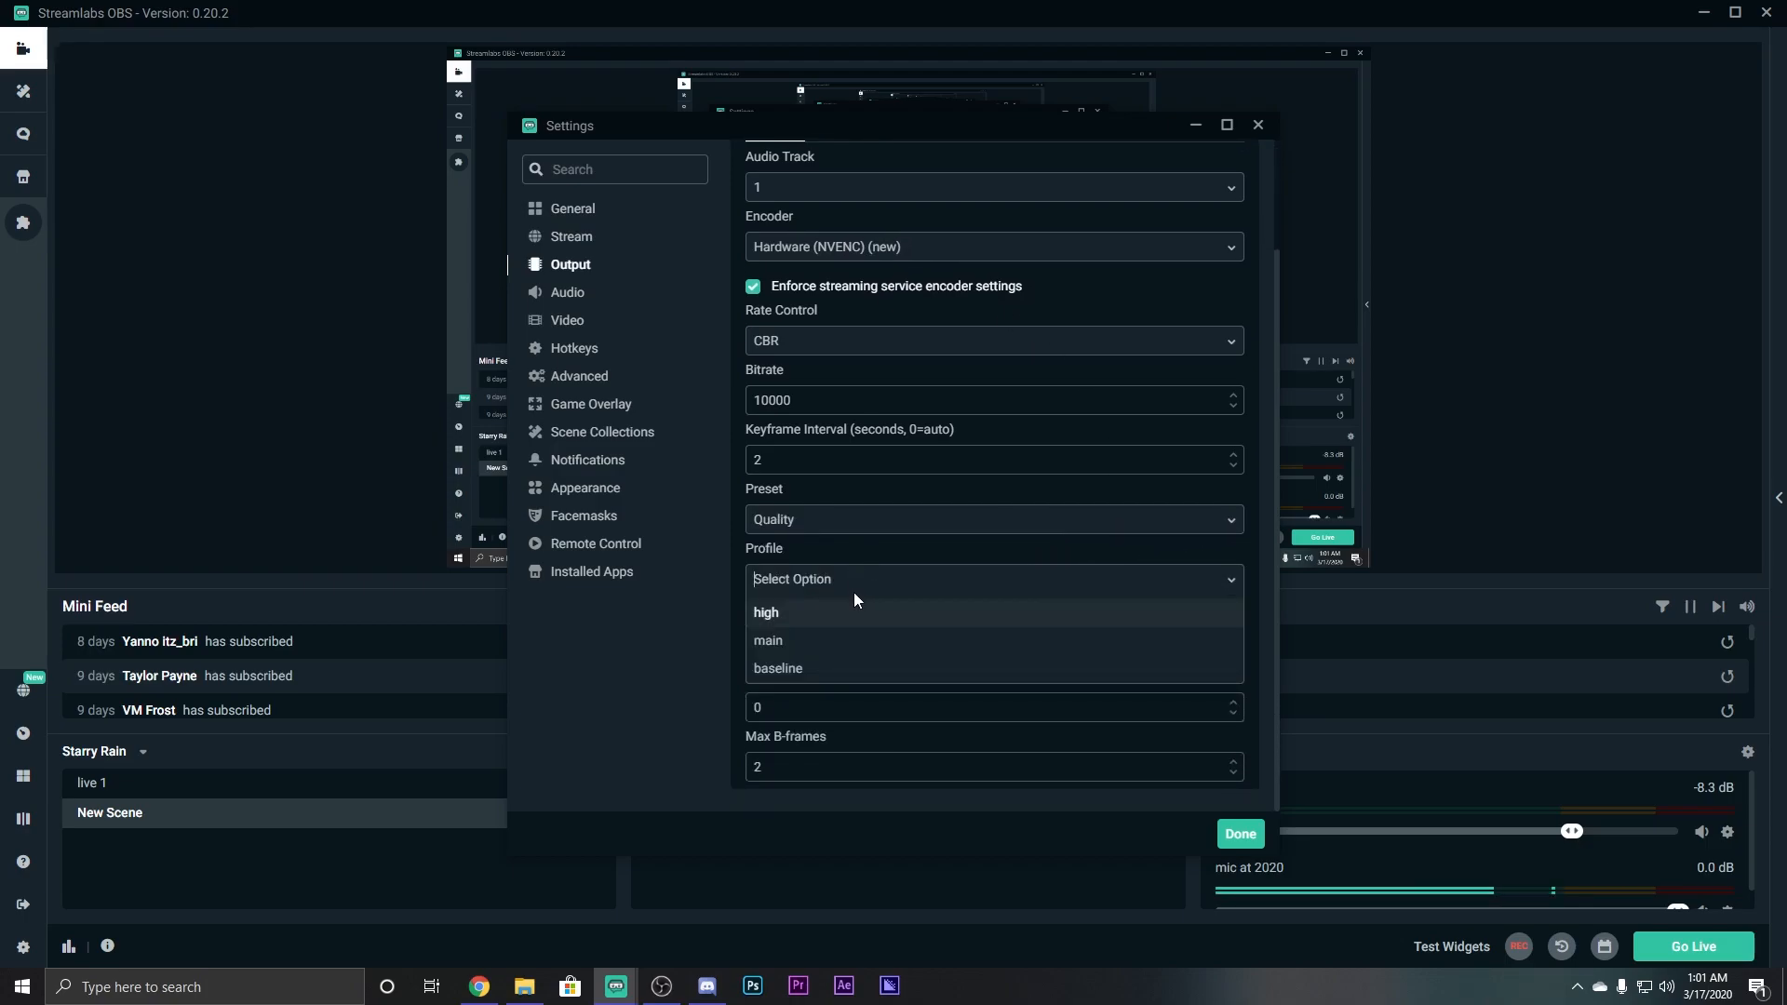
left_click(825, 616)
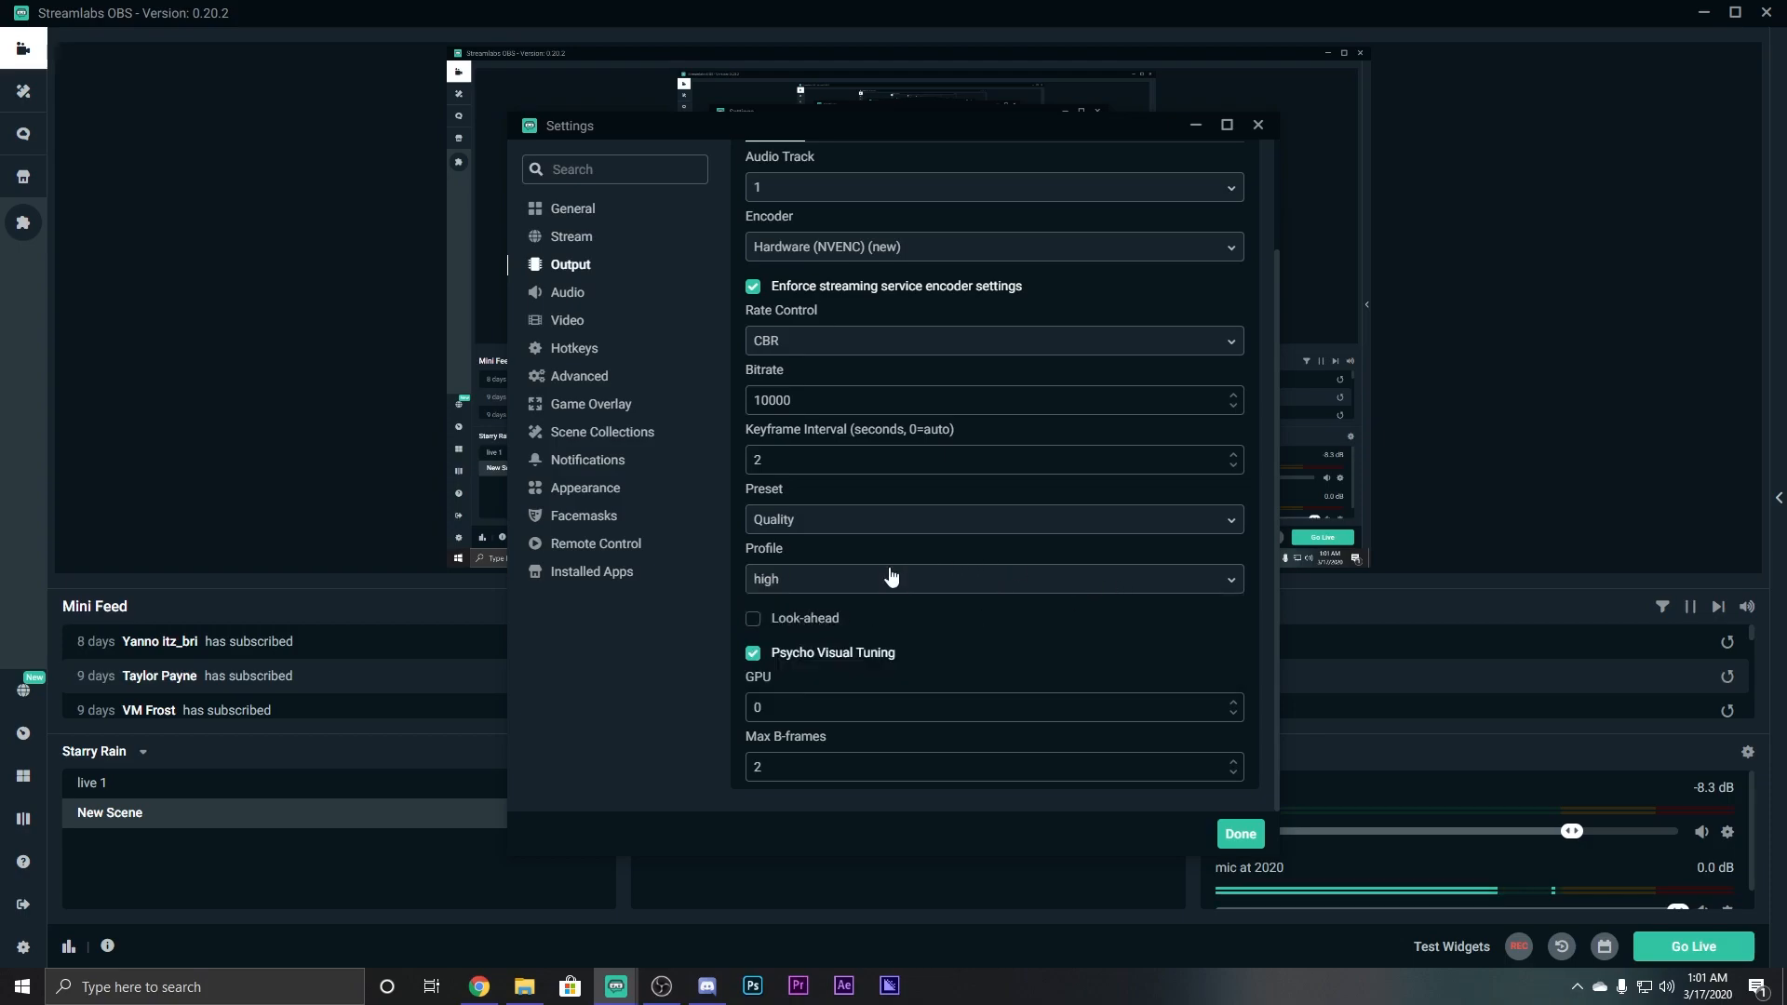
left_click(979, 578)
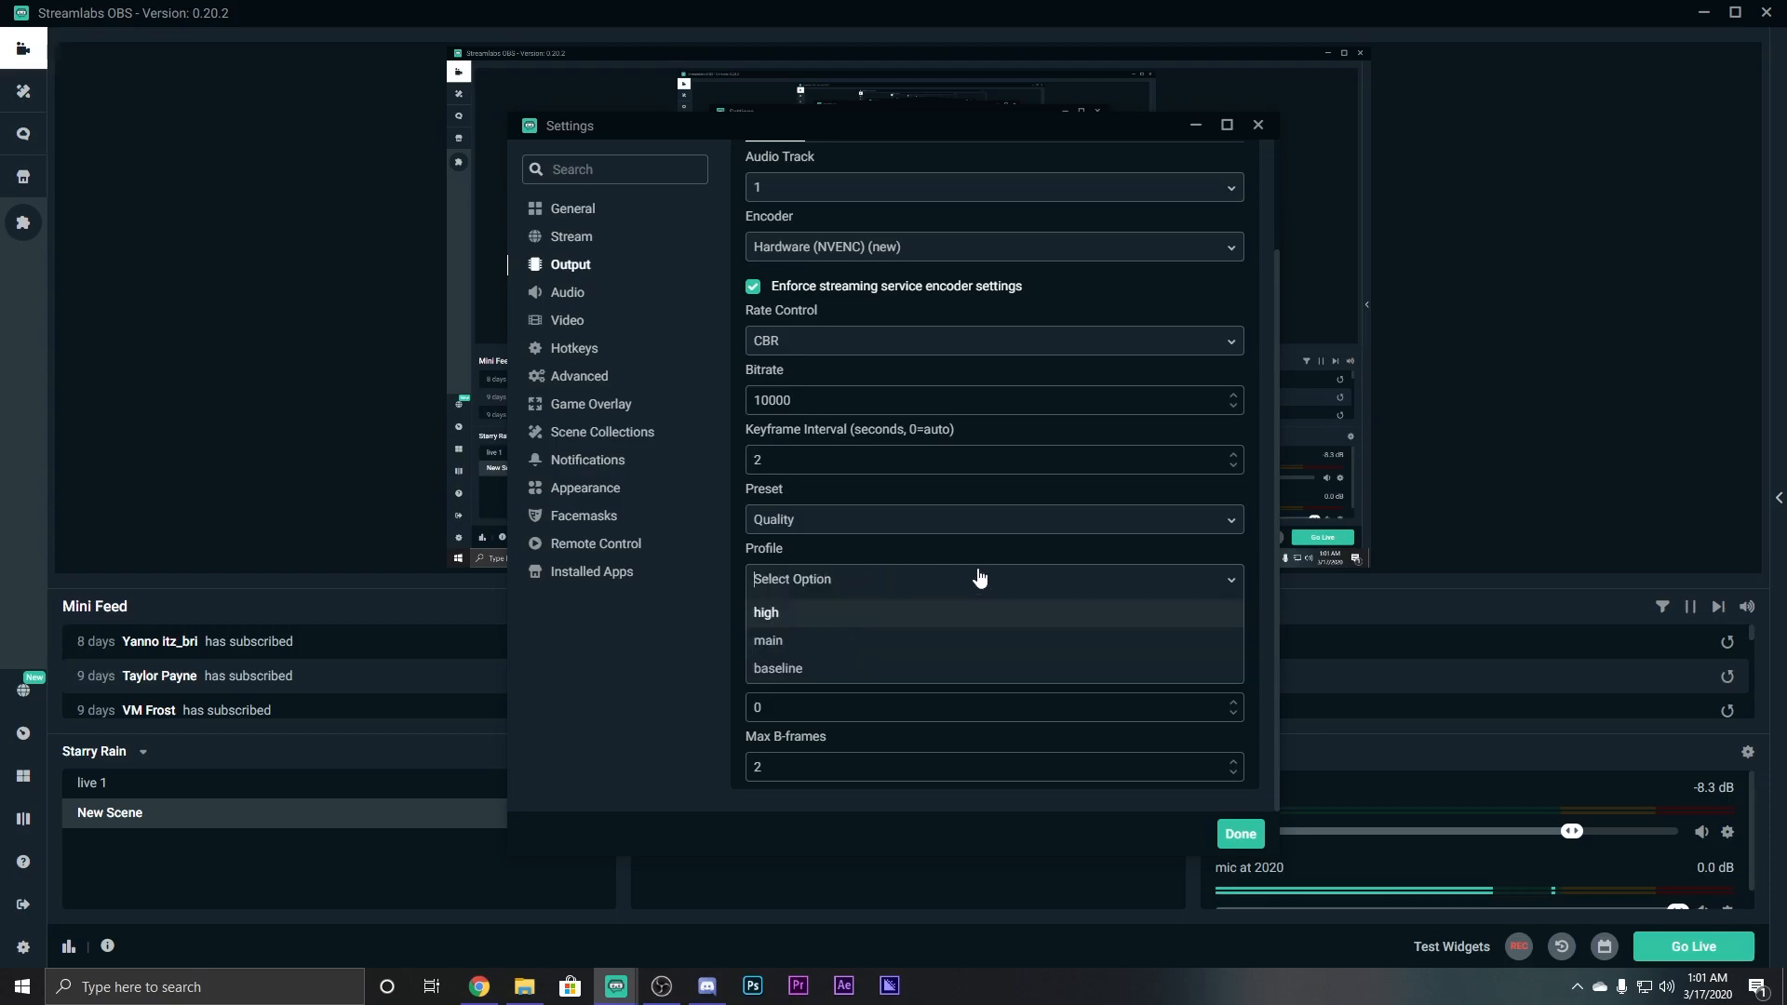
left_click(1230, 578)
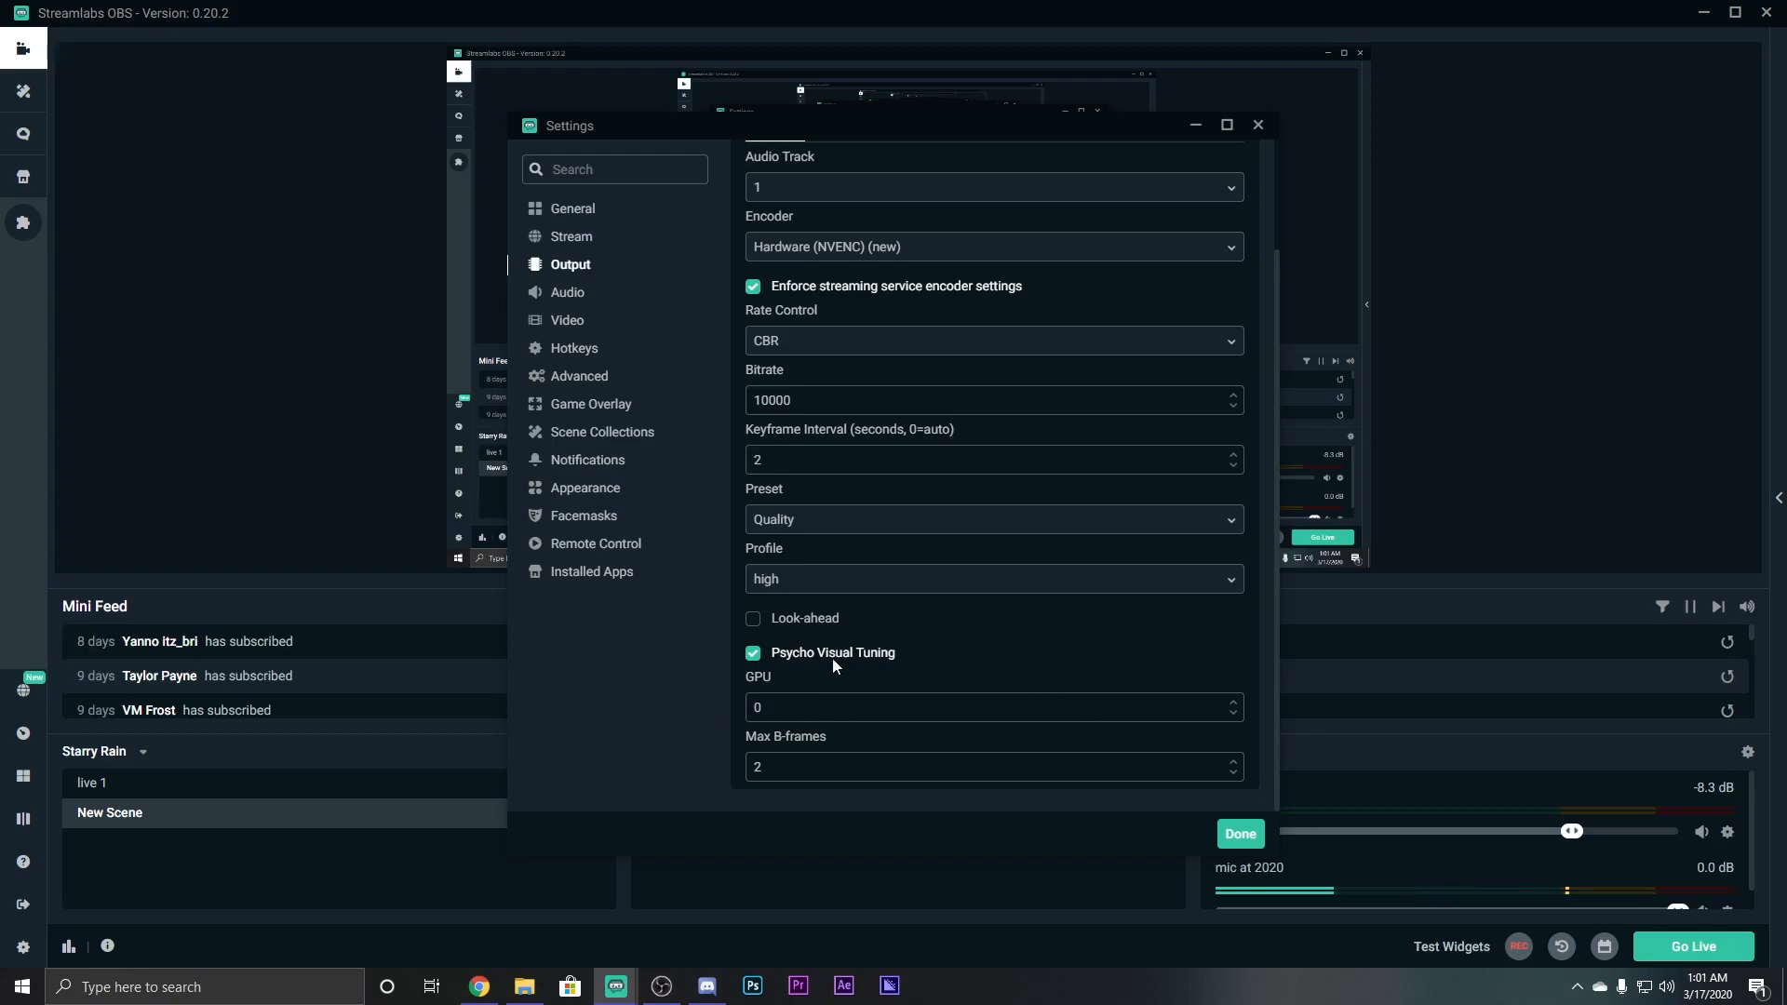
Lower the NVENC GPU value to 0.
scroll(806, 726, "up", 2)
scroll(806, 726, "down", 2)
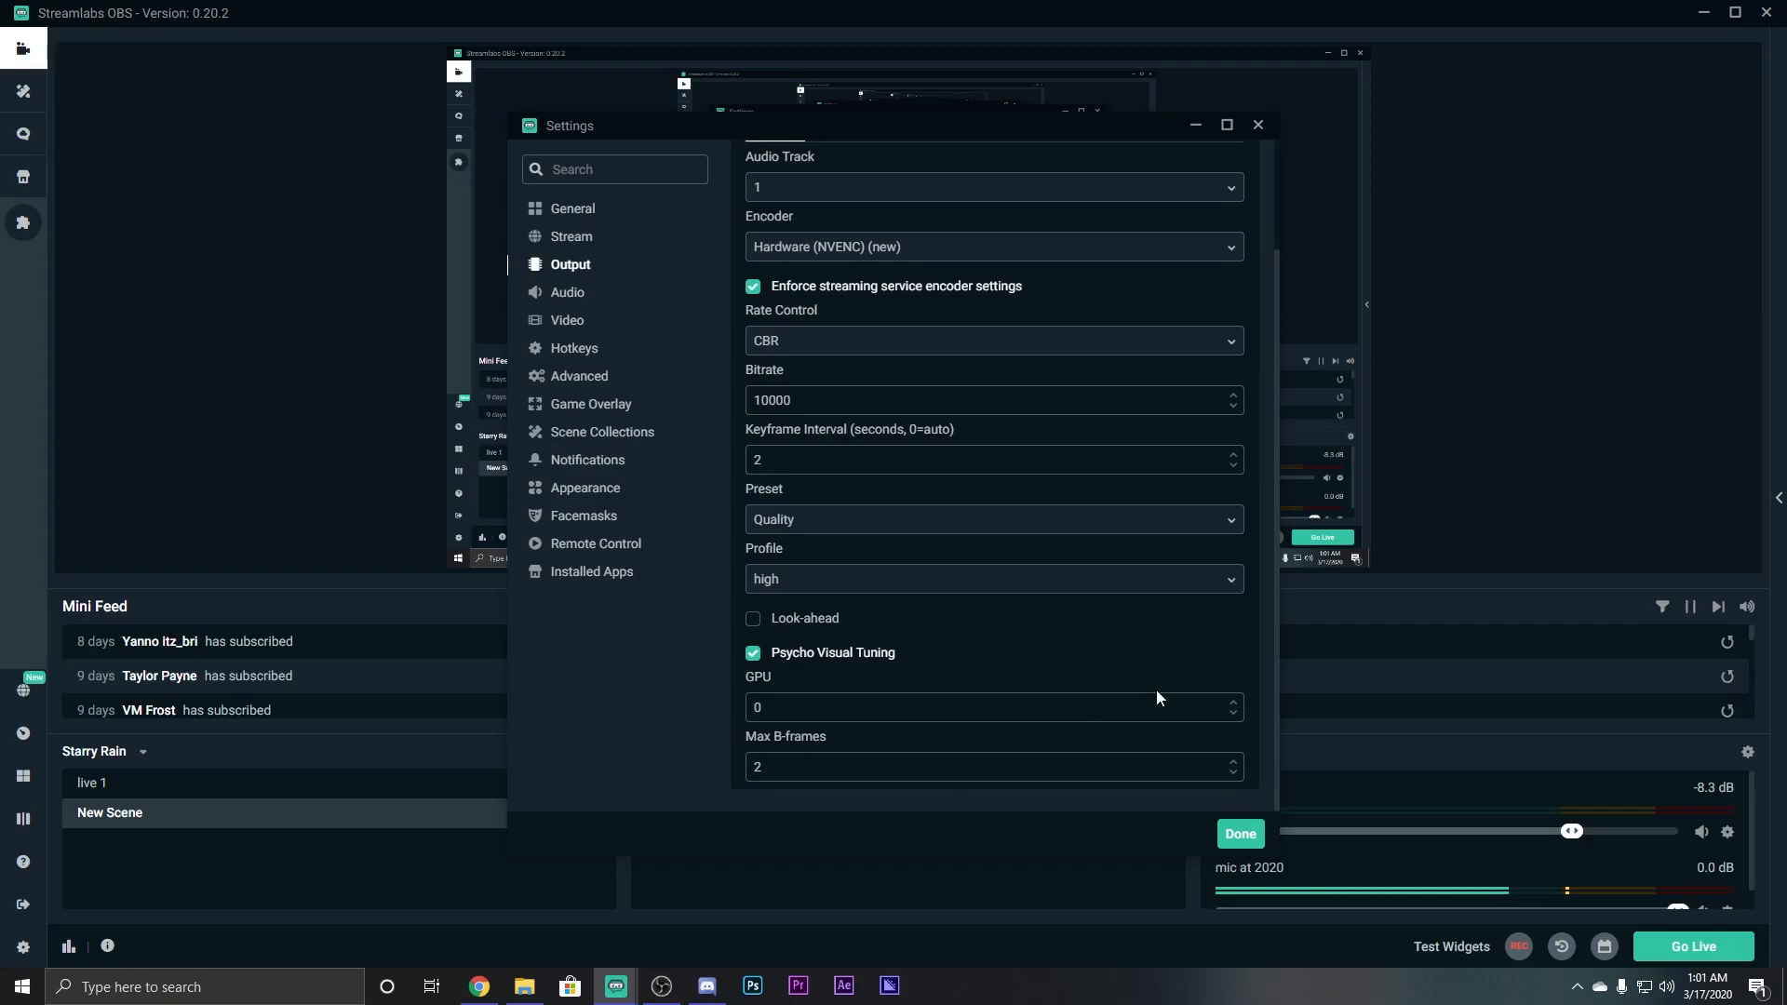
left_click(1234, 716)
left_click(1234, 716)
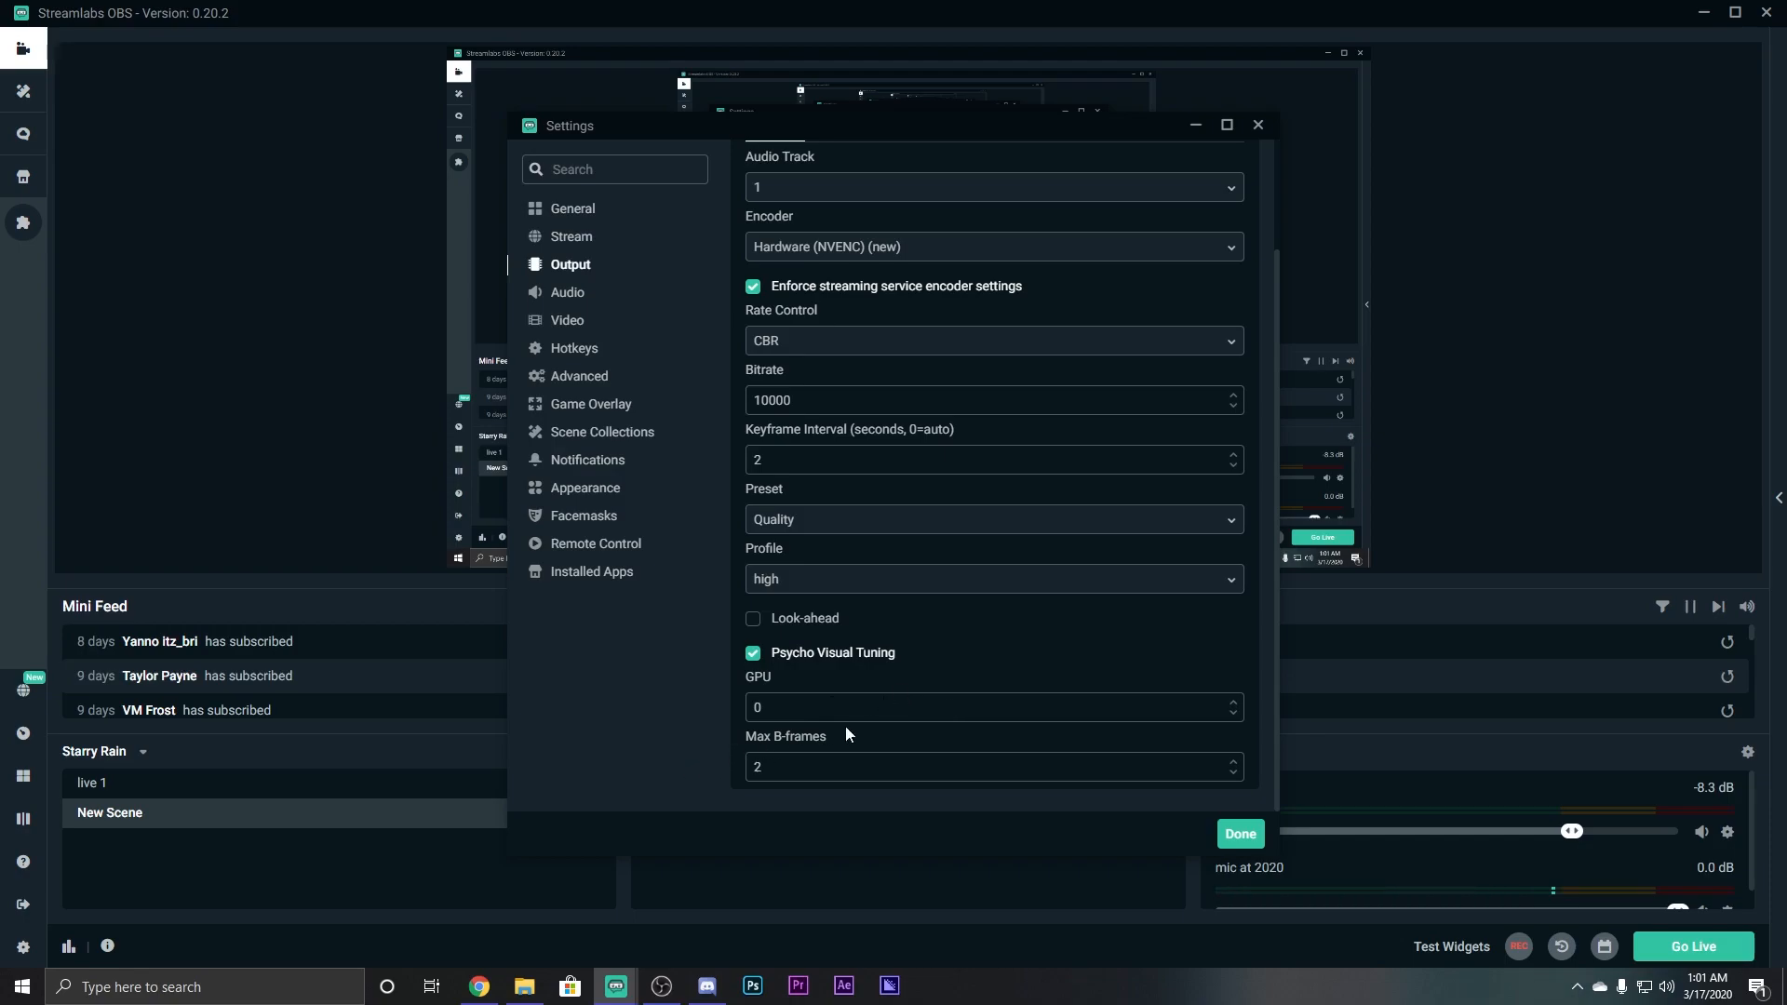
scroll(867, 689, "up", 2)
scroll(837, 707, "down", 2)
scroll(880, 731, "up", 2)
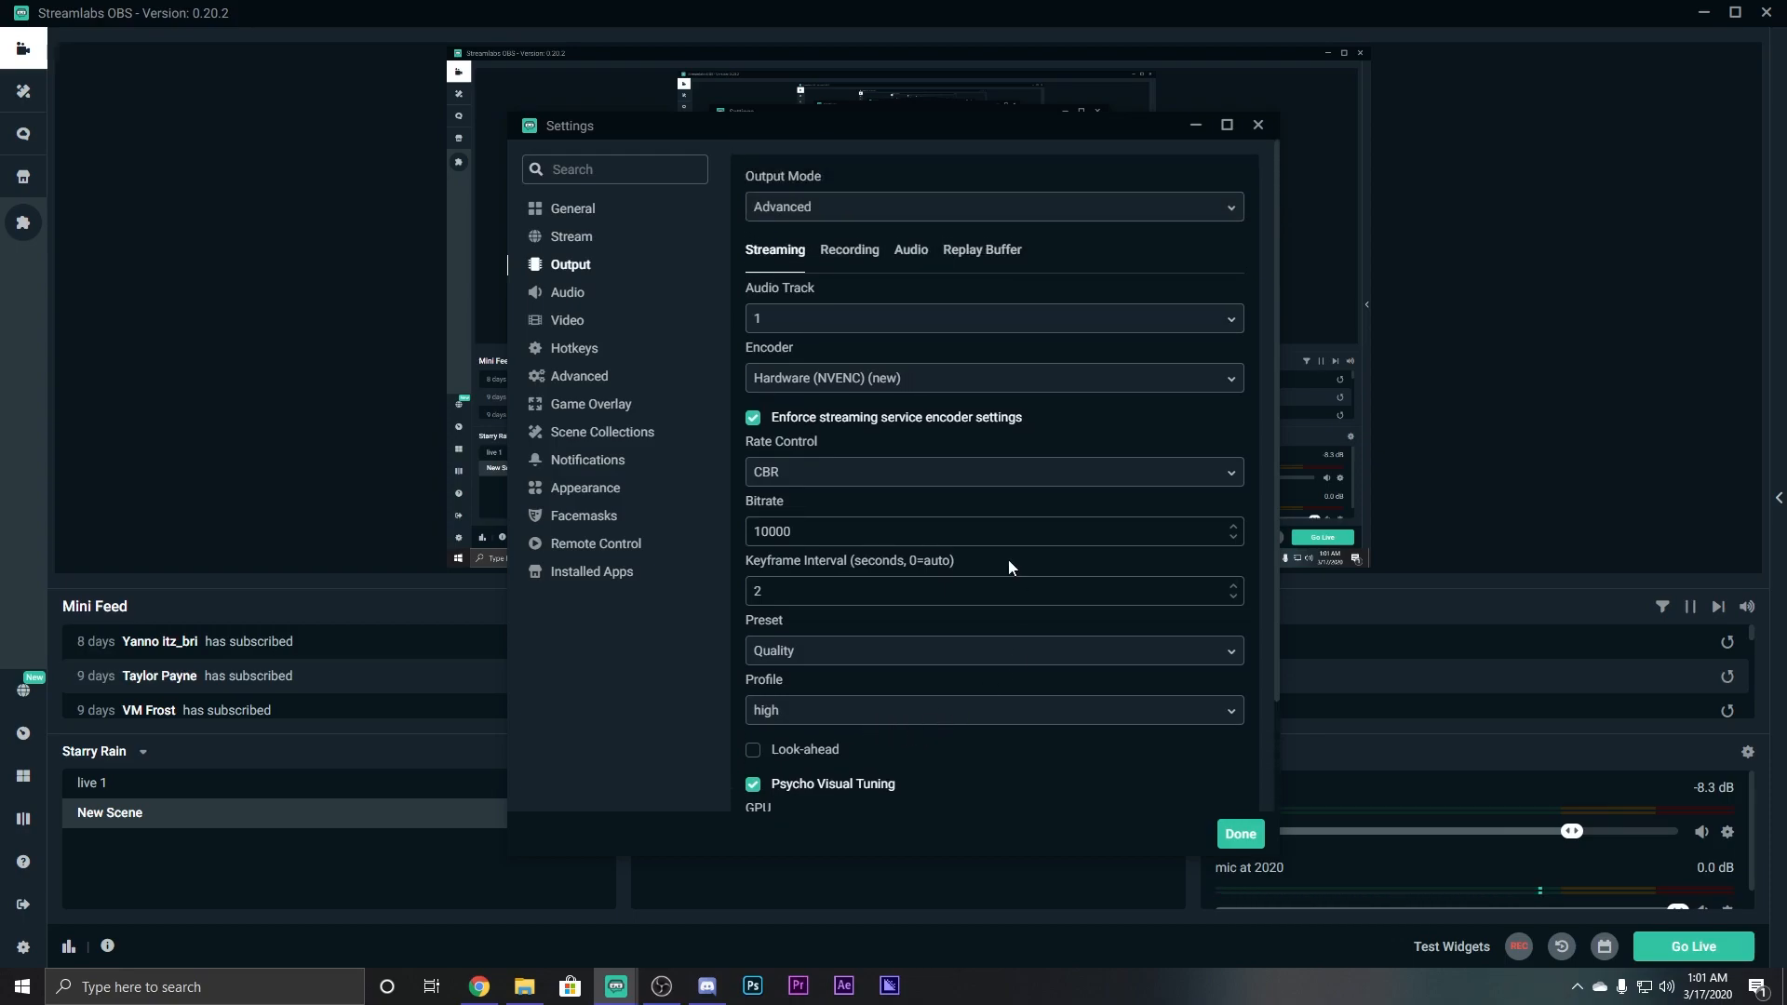
Switch the streaming encoder to Software (x264) with bitrate 10000 and keyframe interval 2.
left_click(1098, 385)
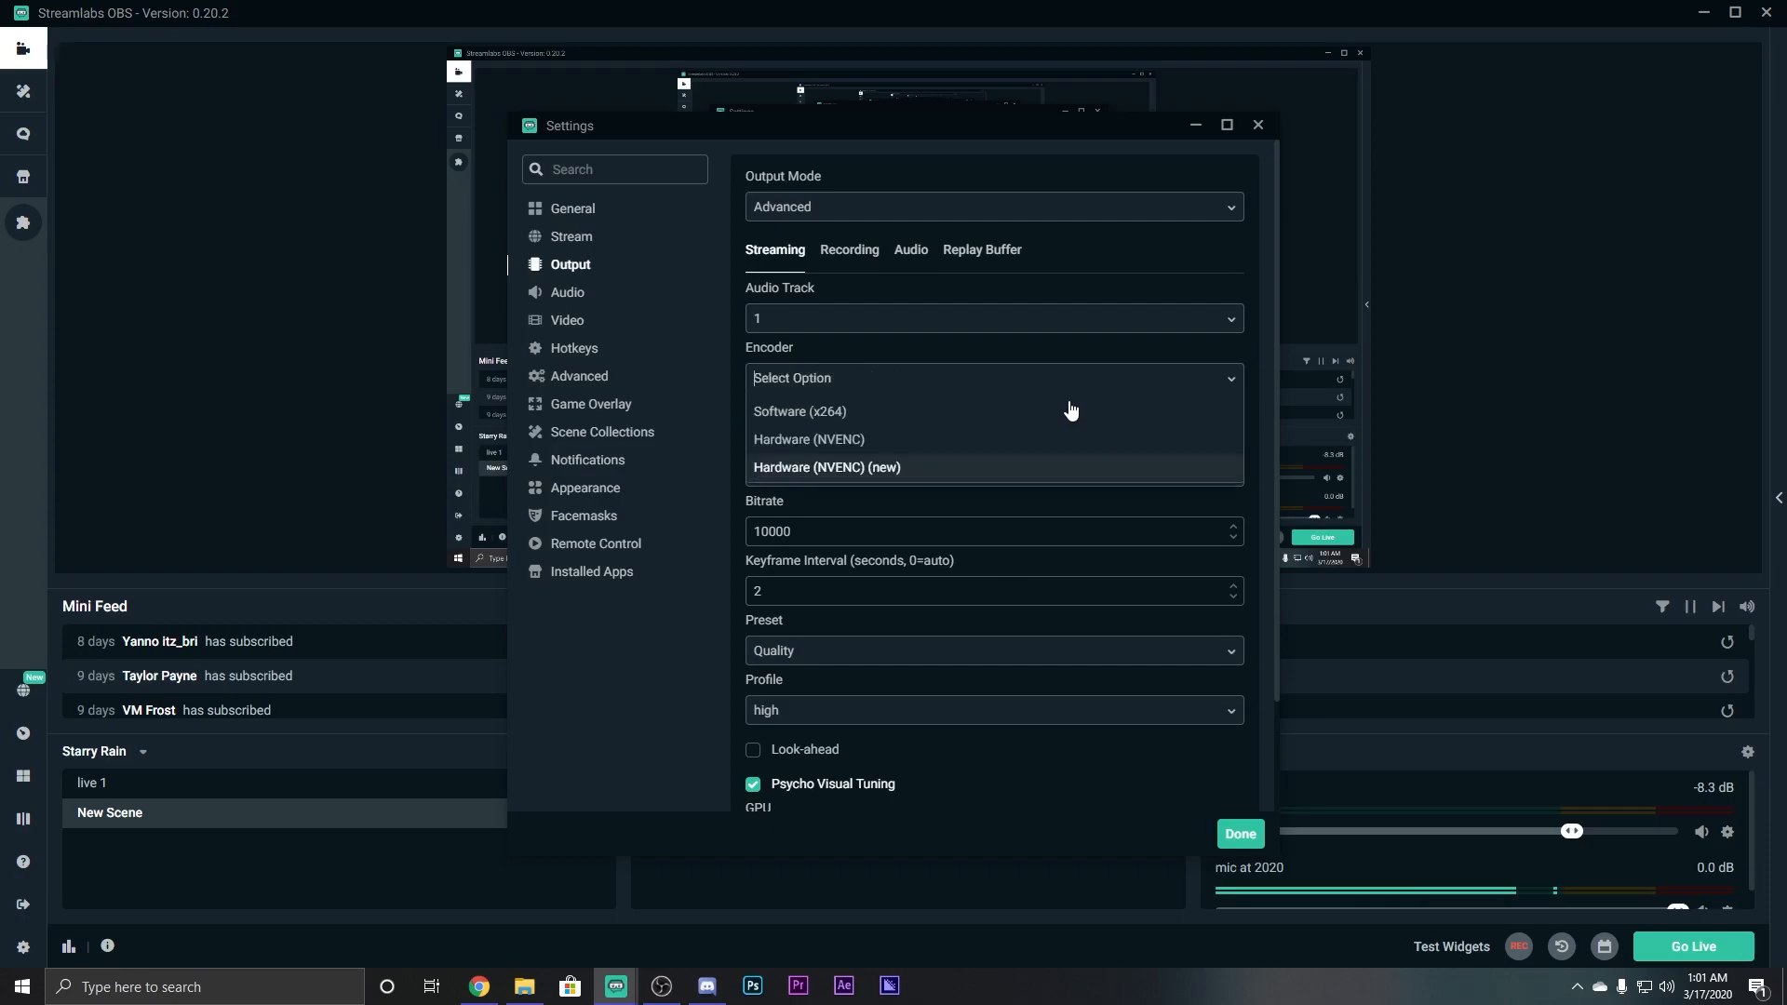
left_click(882, 421)
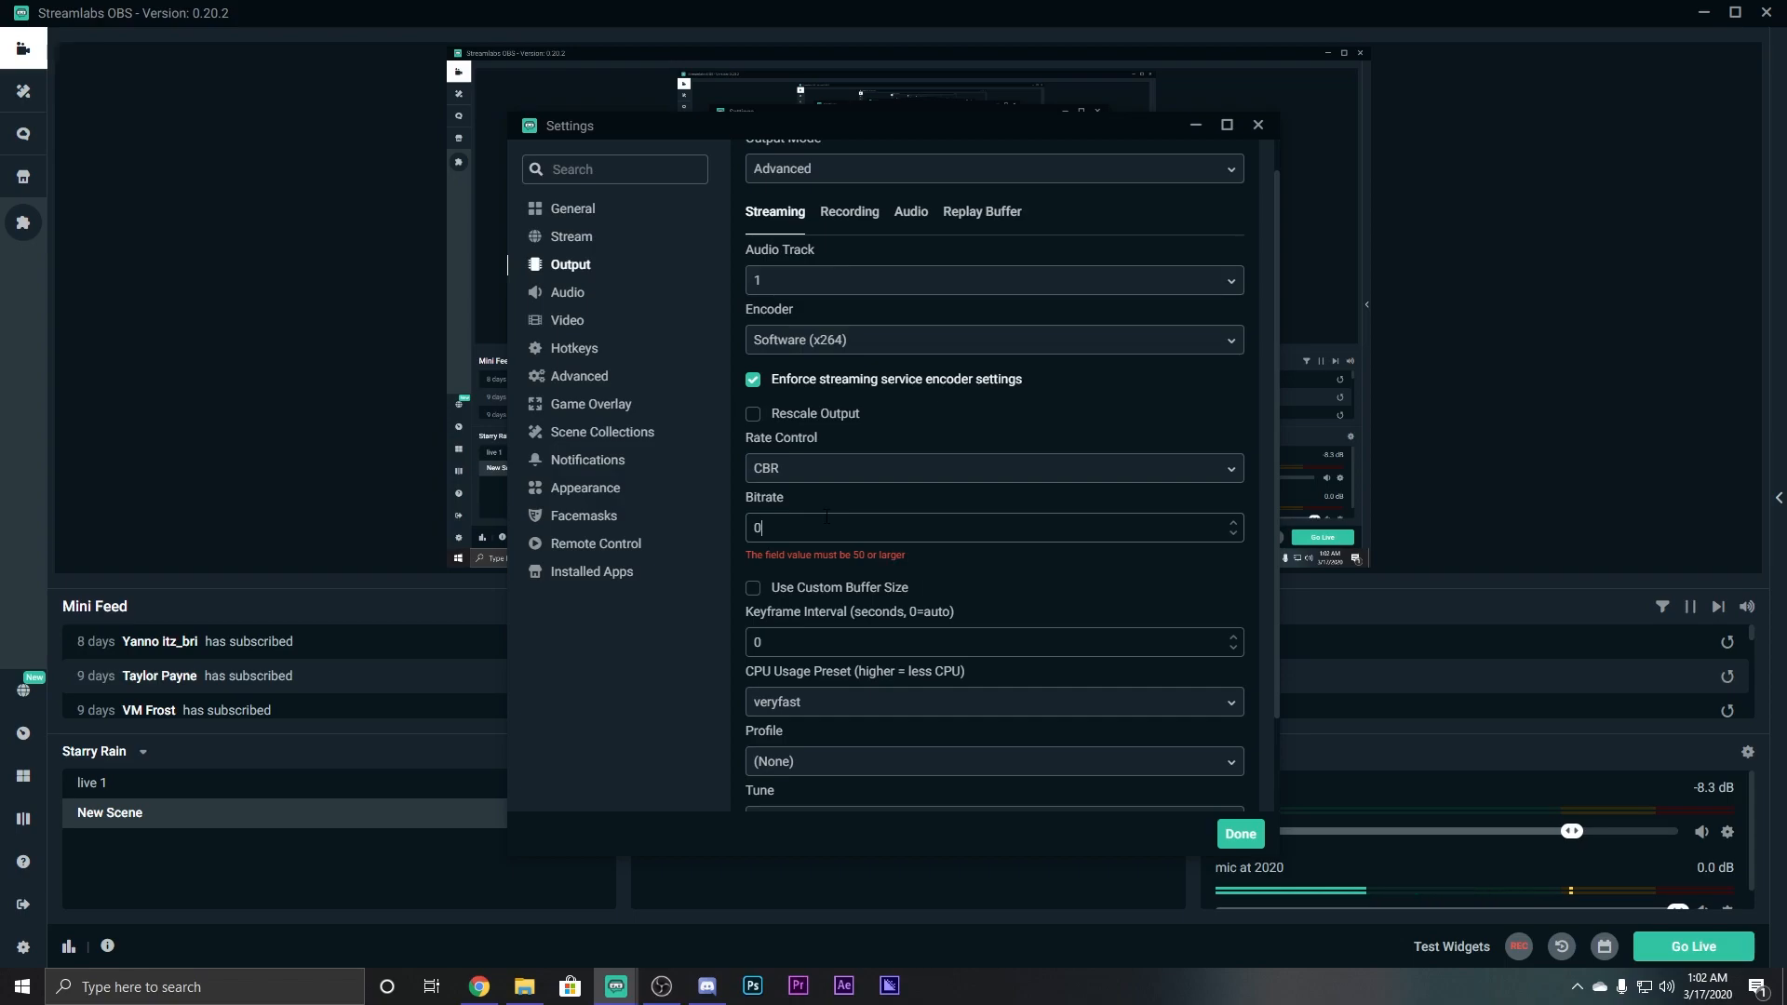
type("0000")
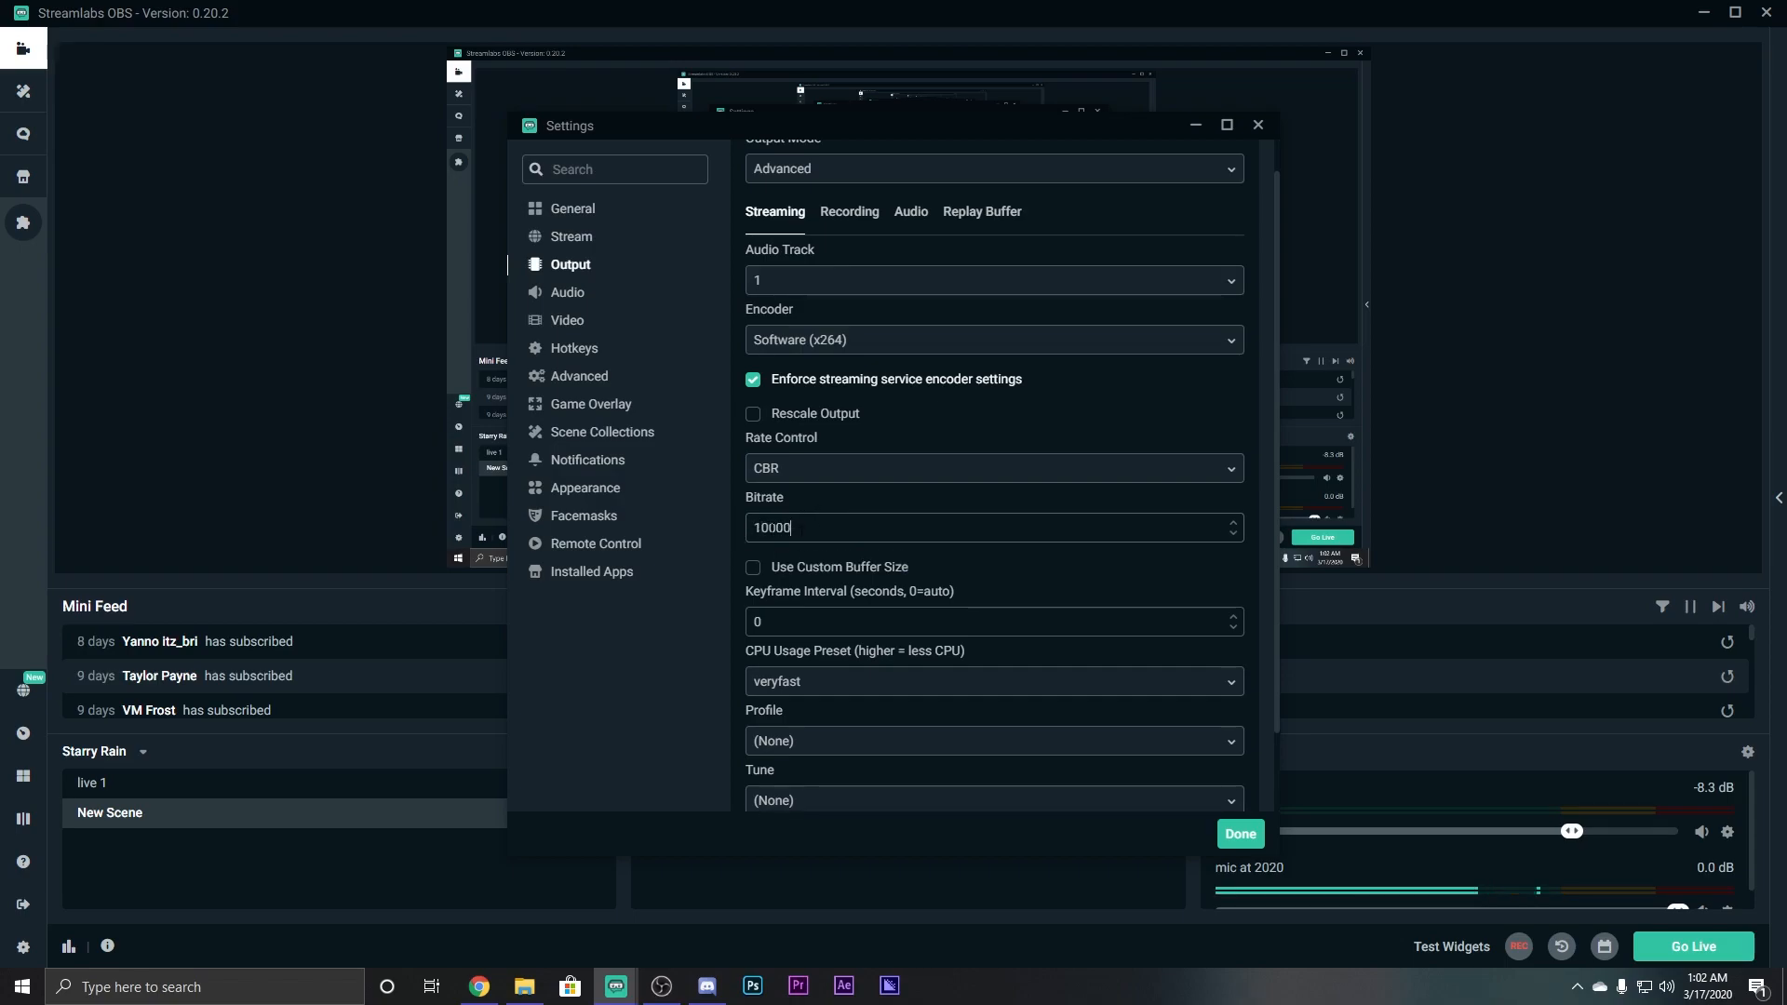
scroll(875, 489, "down", 1)
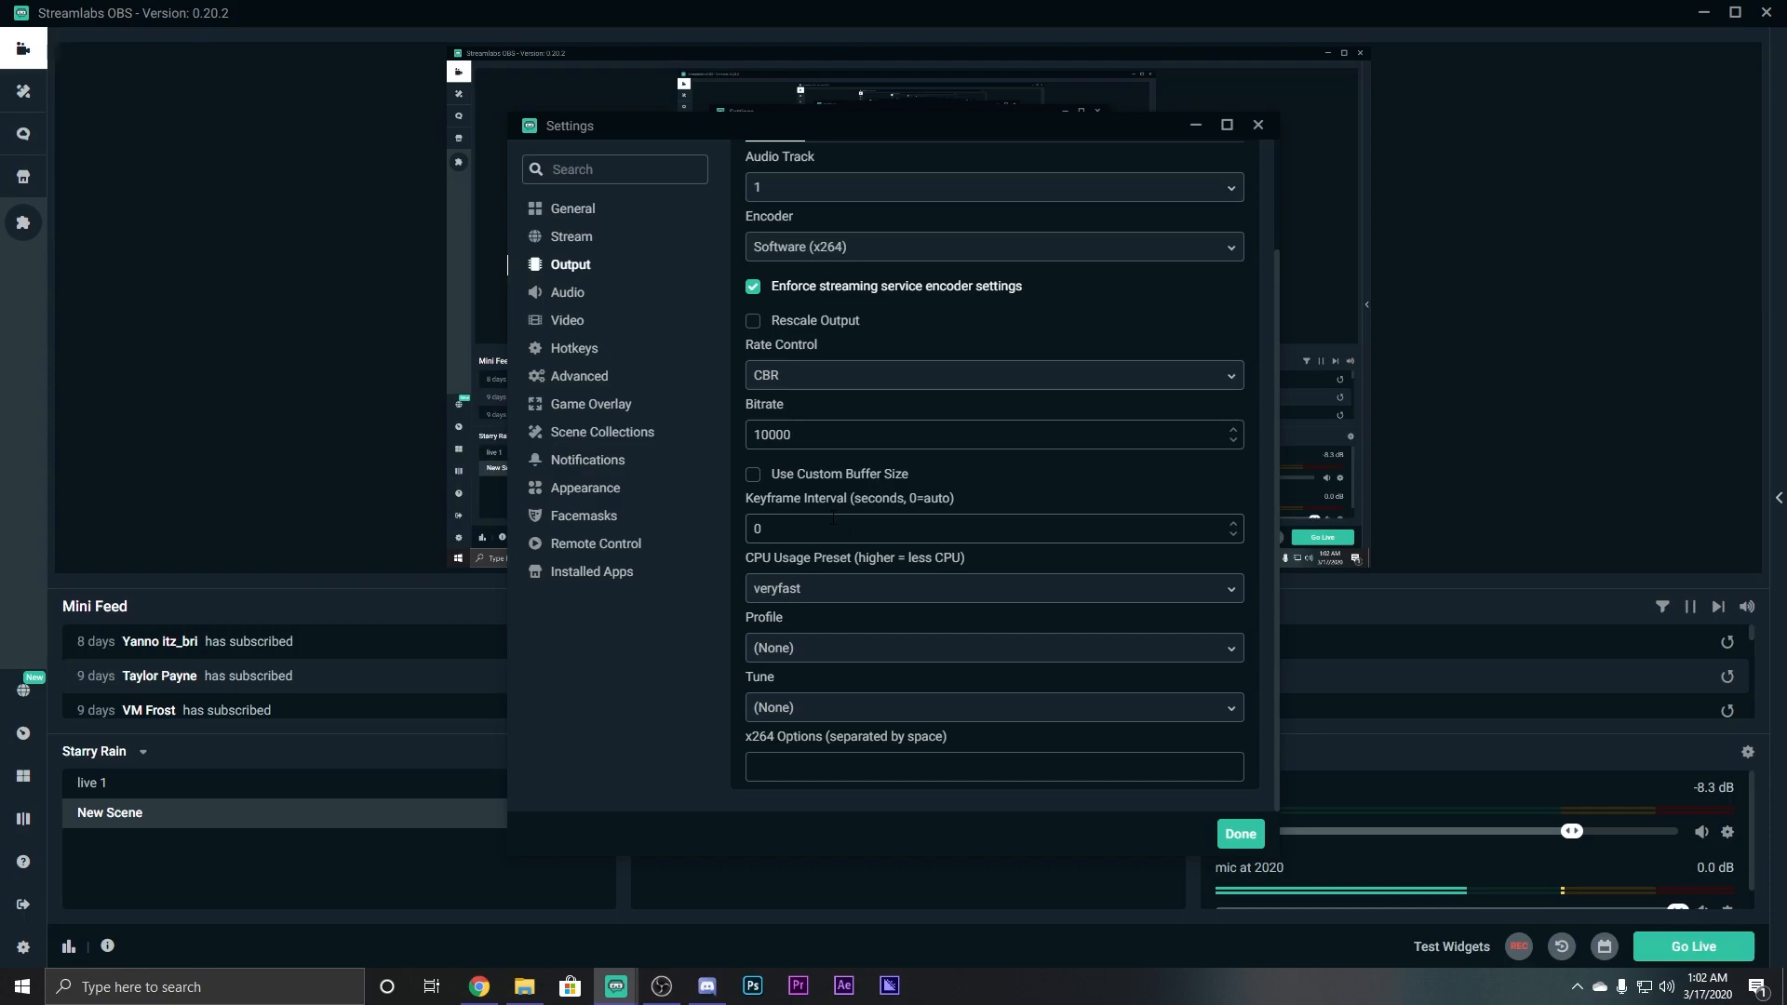
key("BackSpace")
type("2")
Set the x264 CPU usage preset to fast after trying ultrafast and faster.
left_click(967, 586)
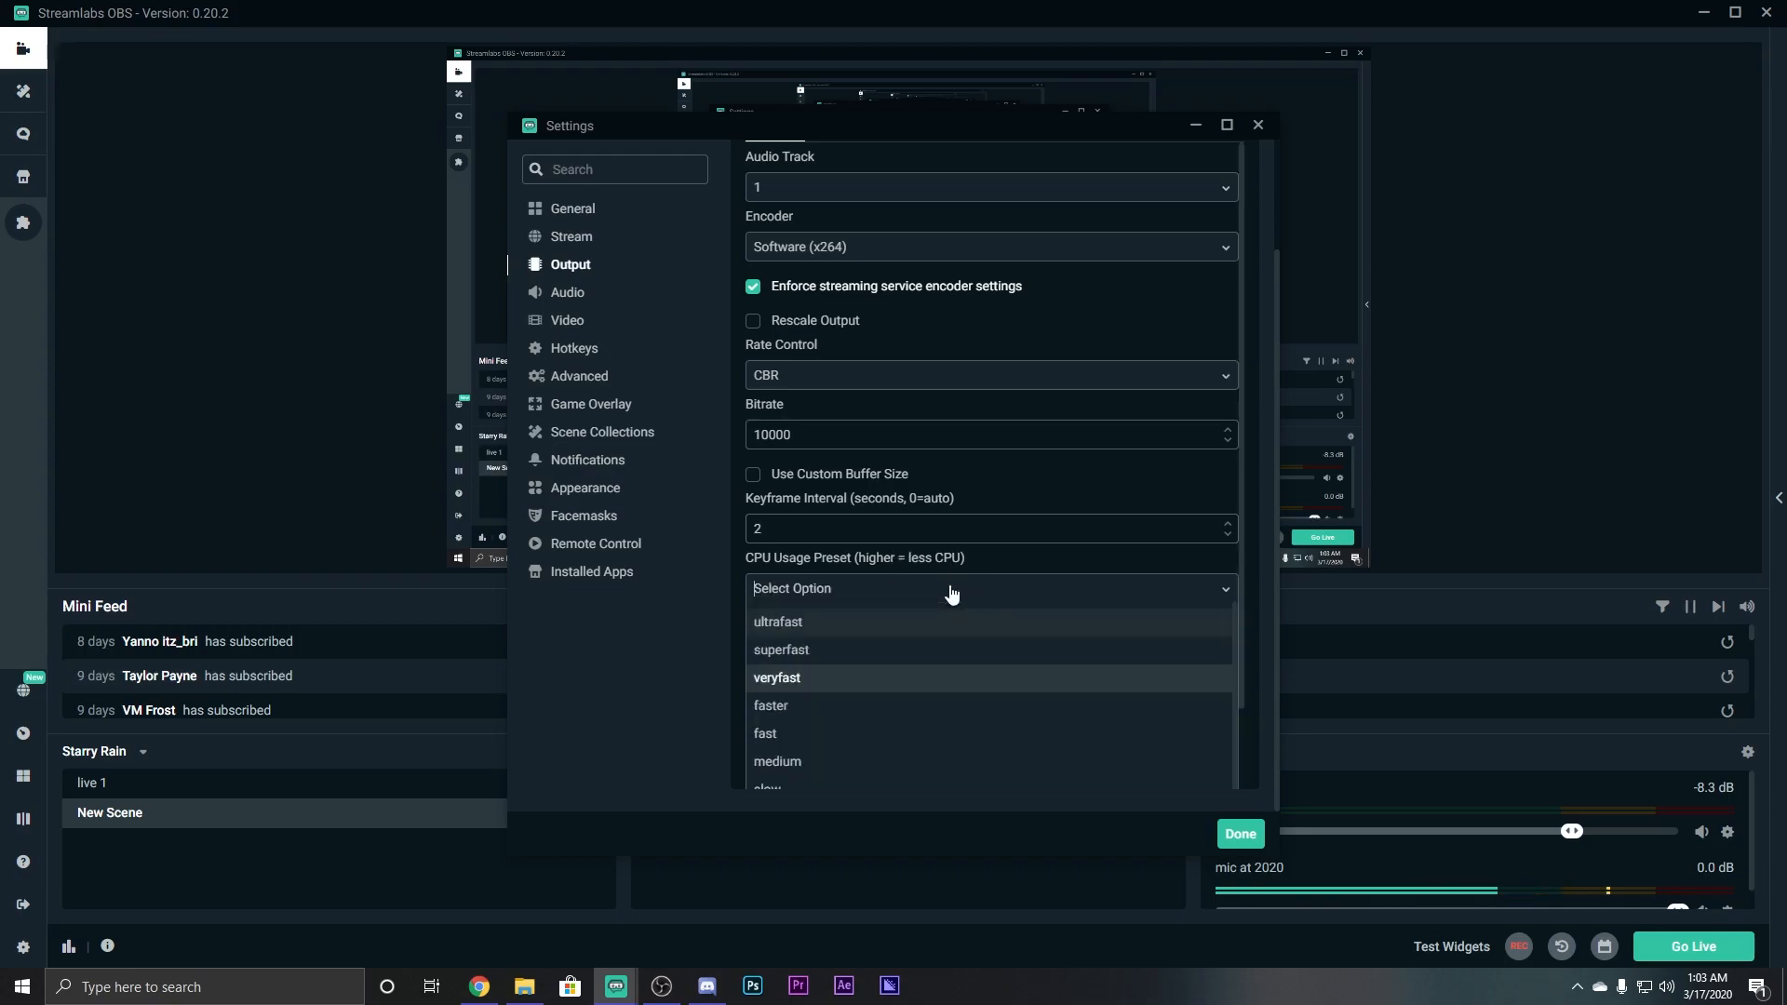
scroll(842, 627, "down", 1)
left_click(806, 619)
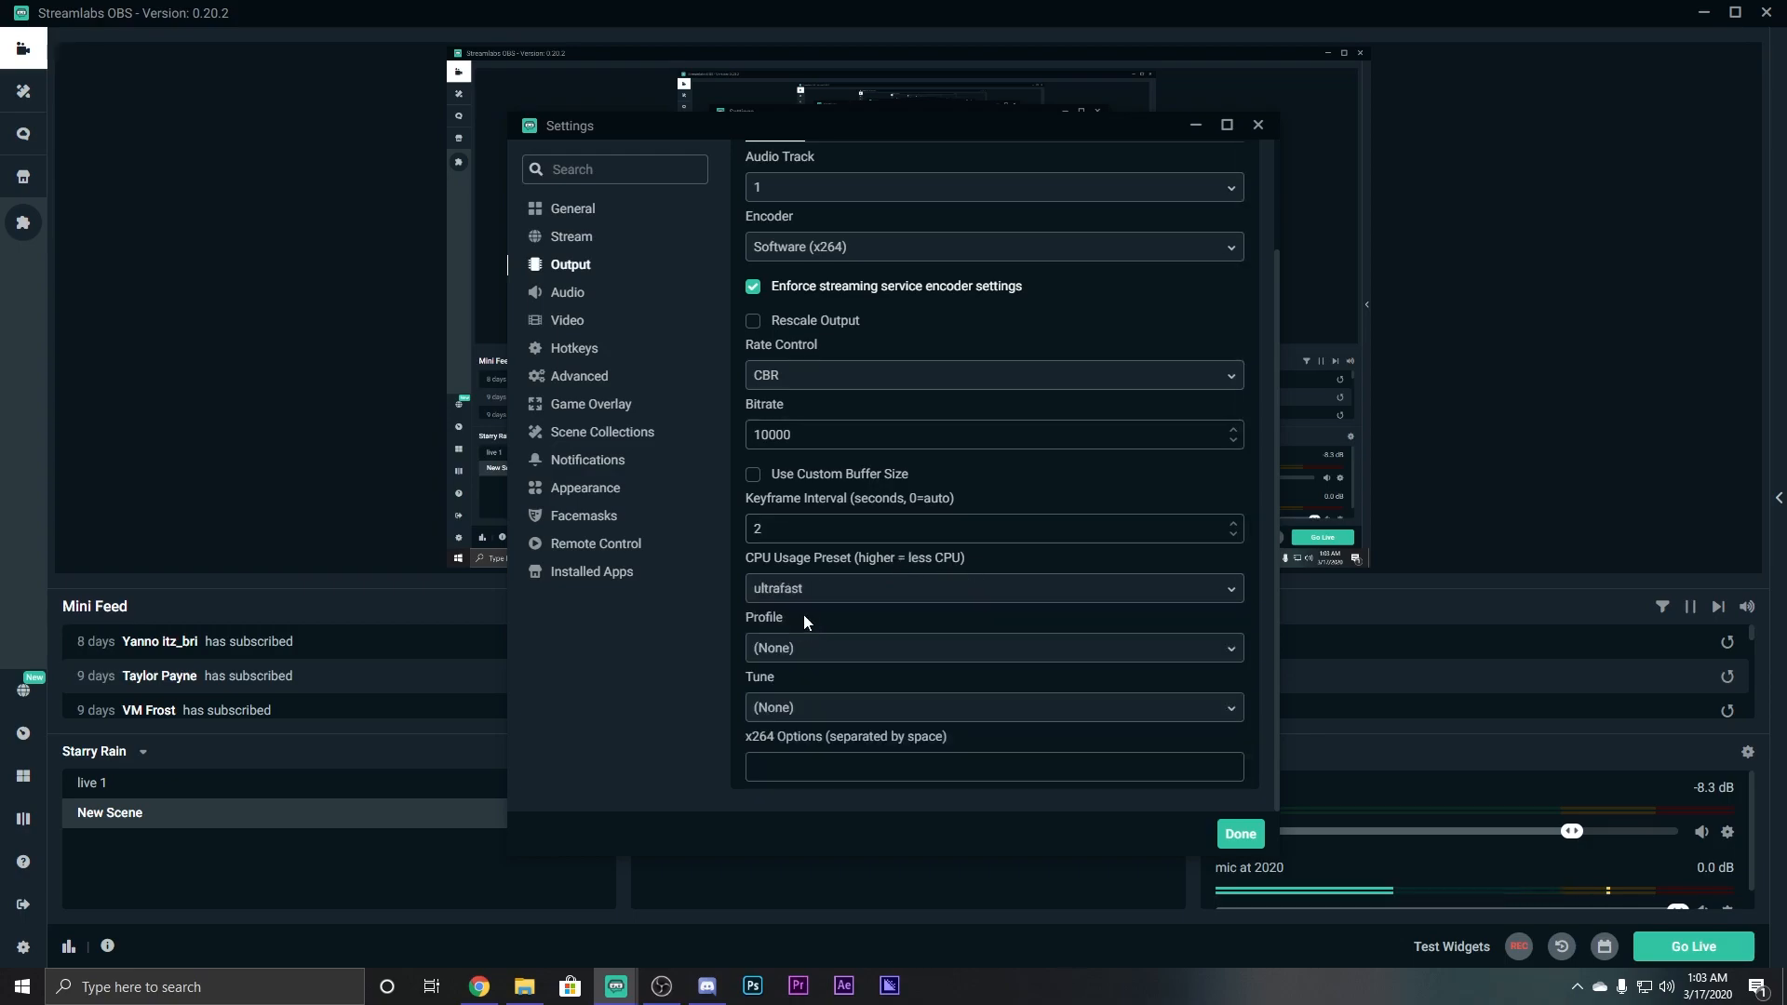
left_click(973, 589)
scroll(987, 666, "down", 1)
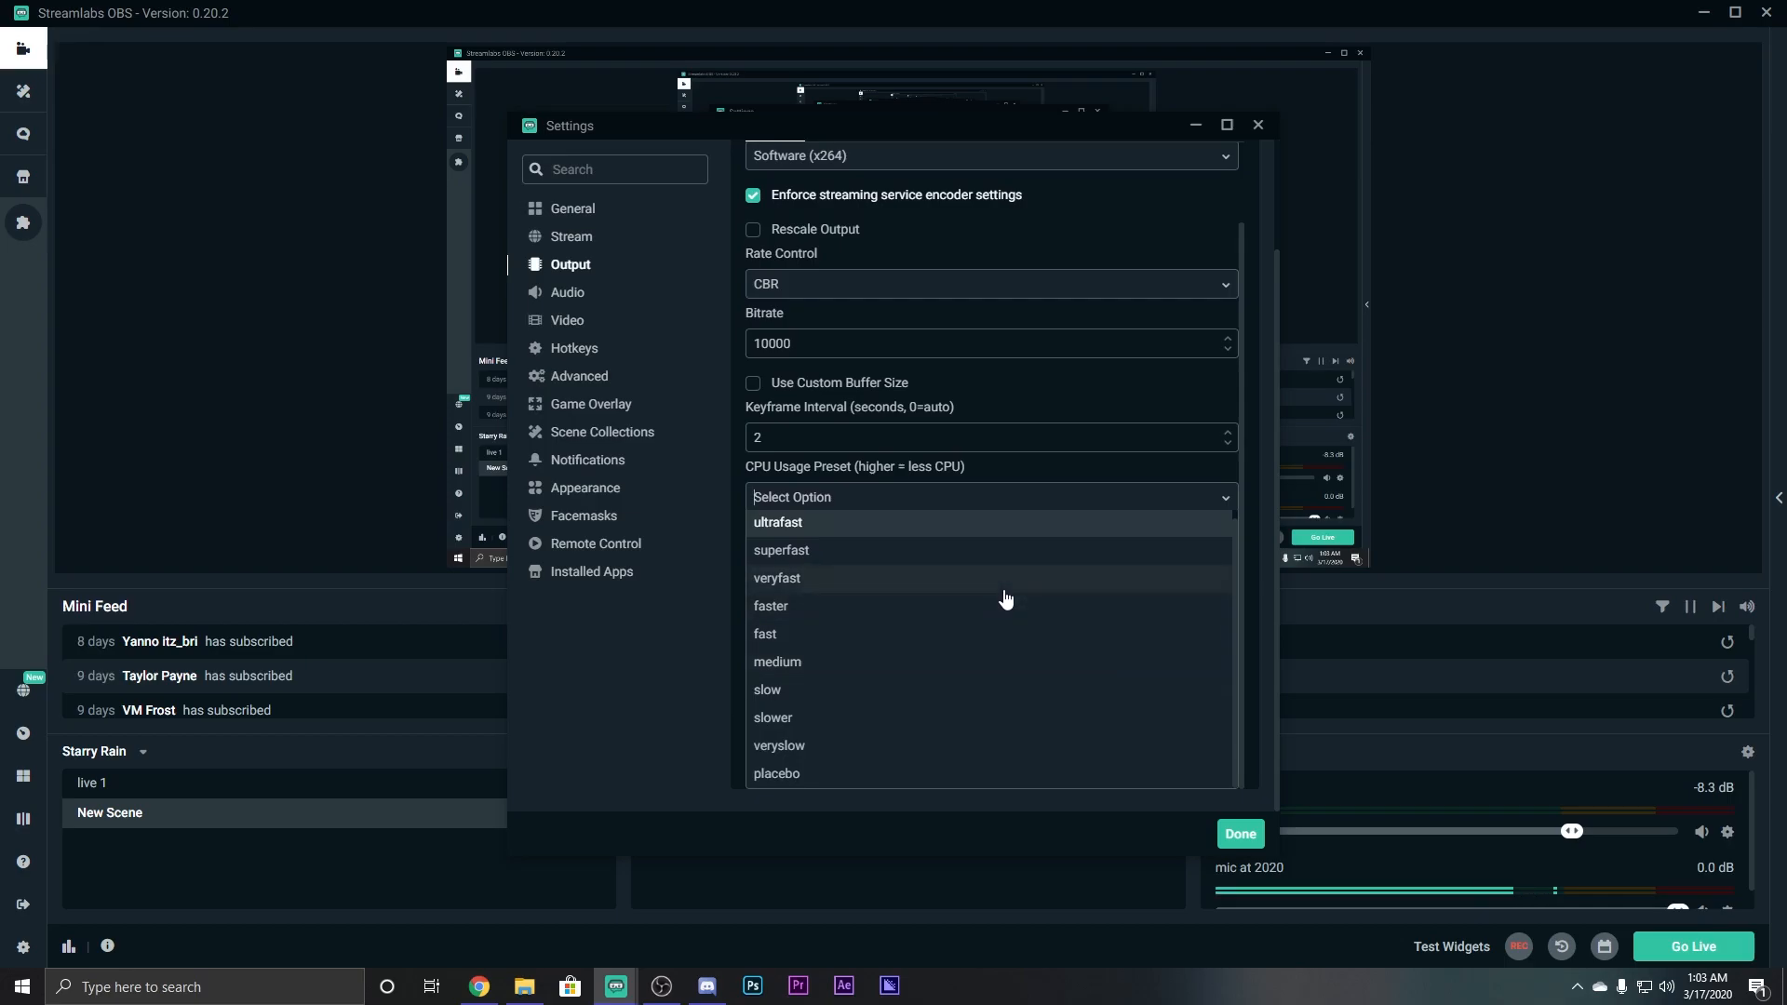
left_click(794, 637)
left_click(895, 600)
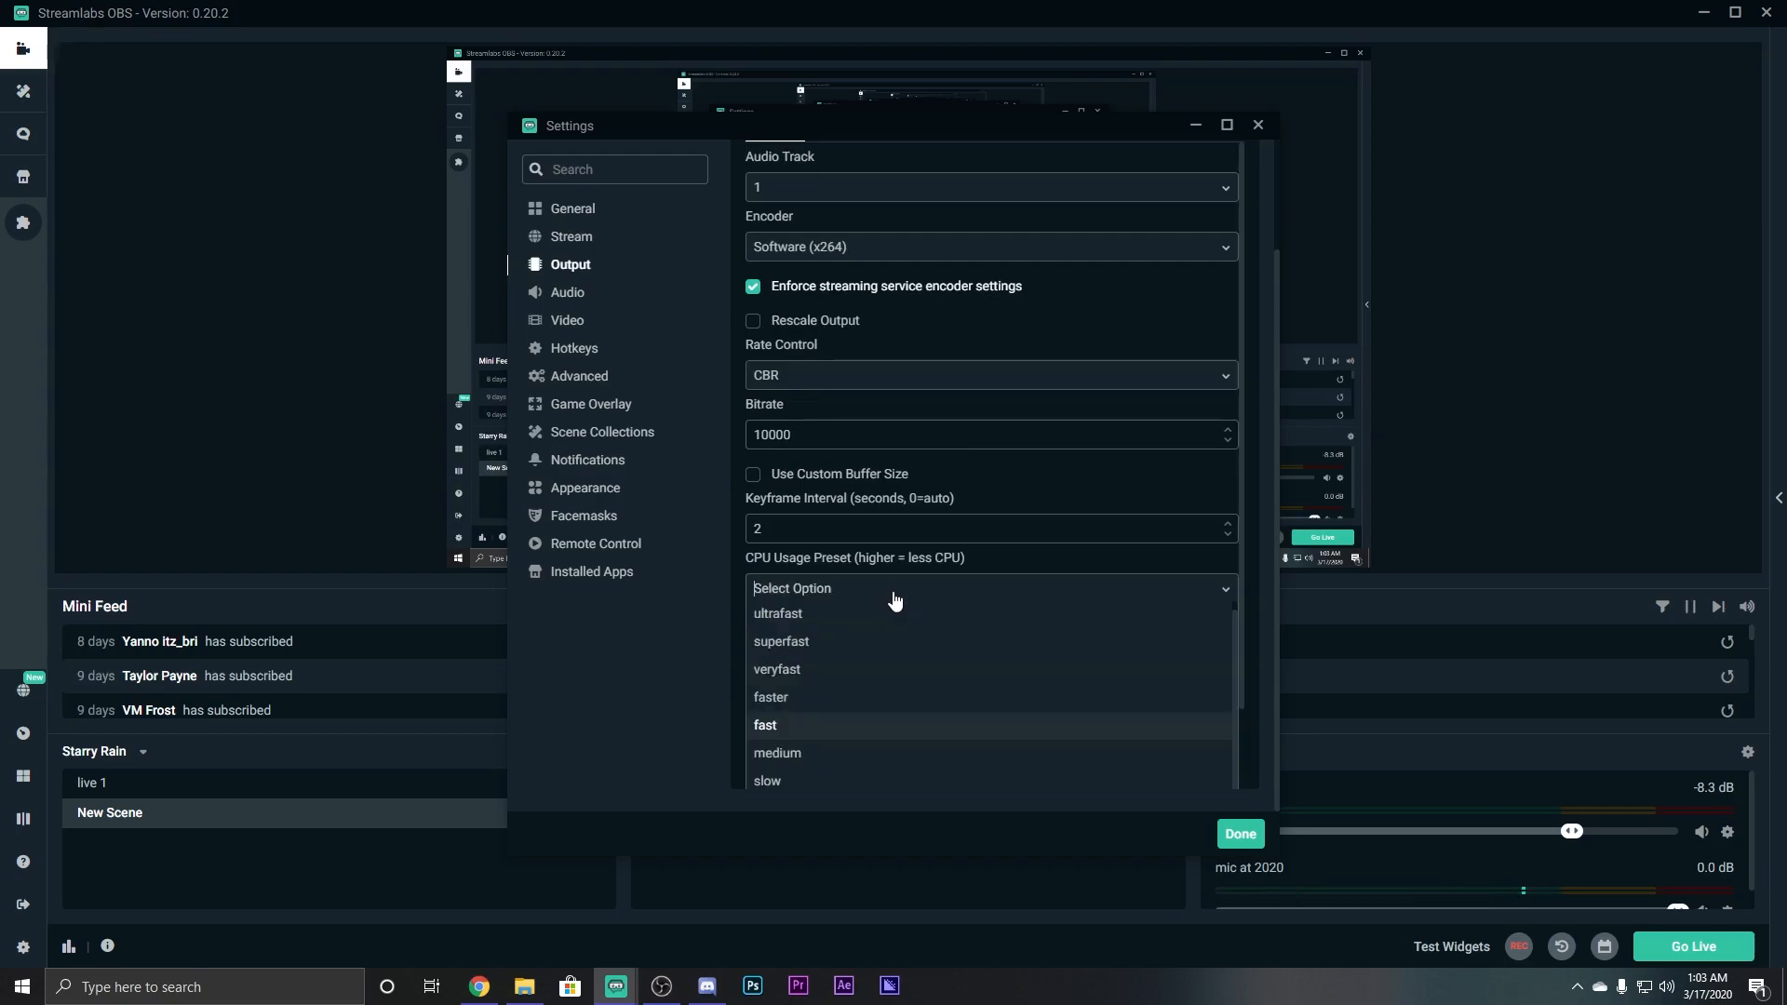
scroll(857, 679, "down", 1)
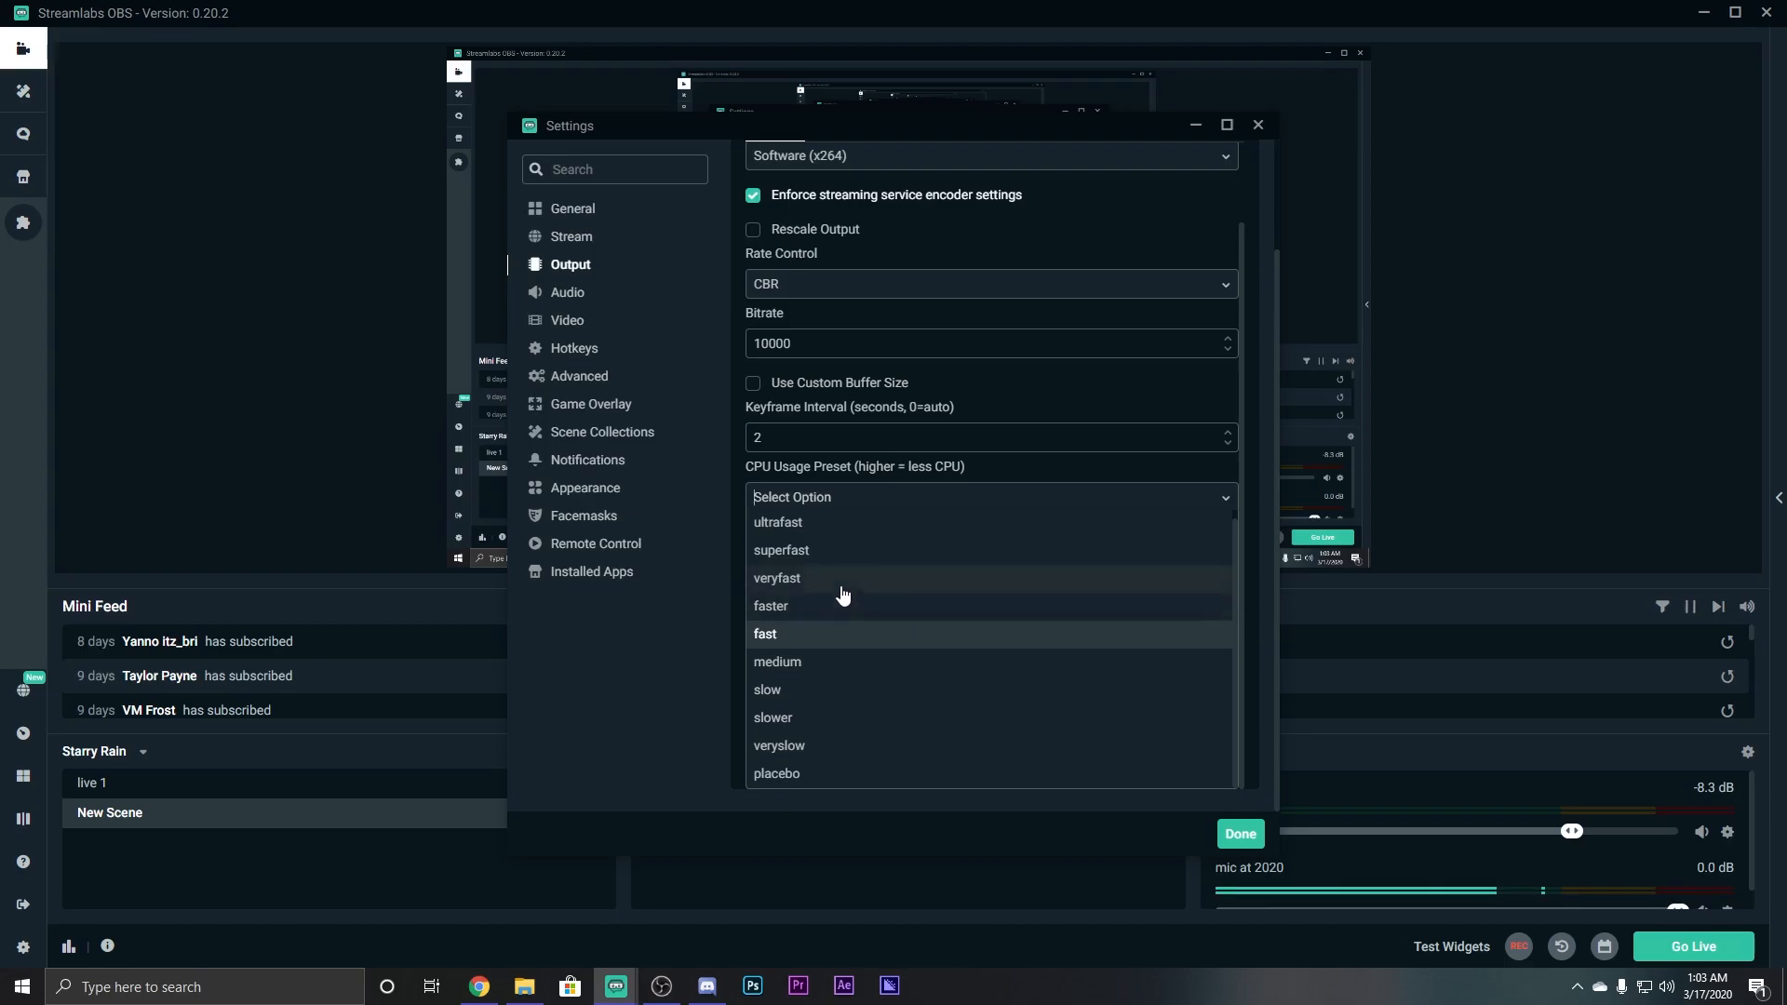
scroll(895, 599, "up", 1)
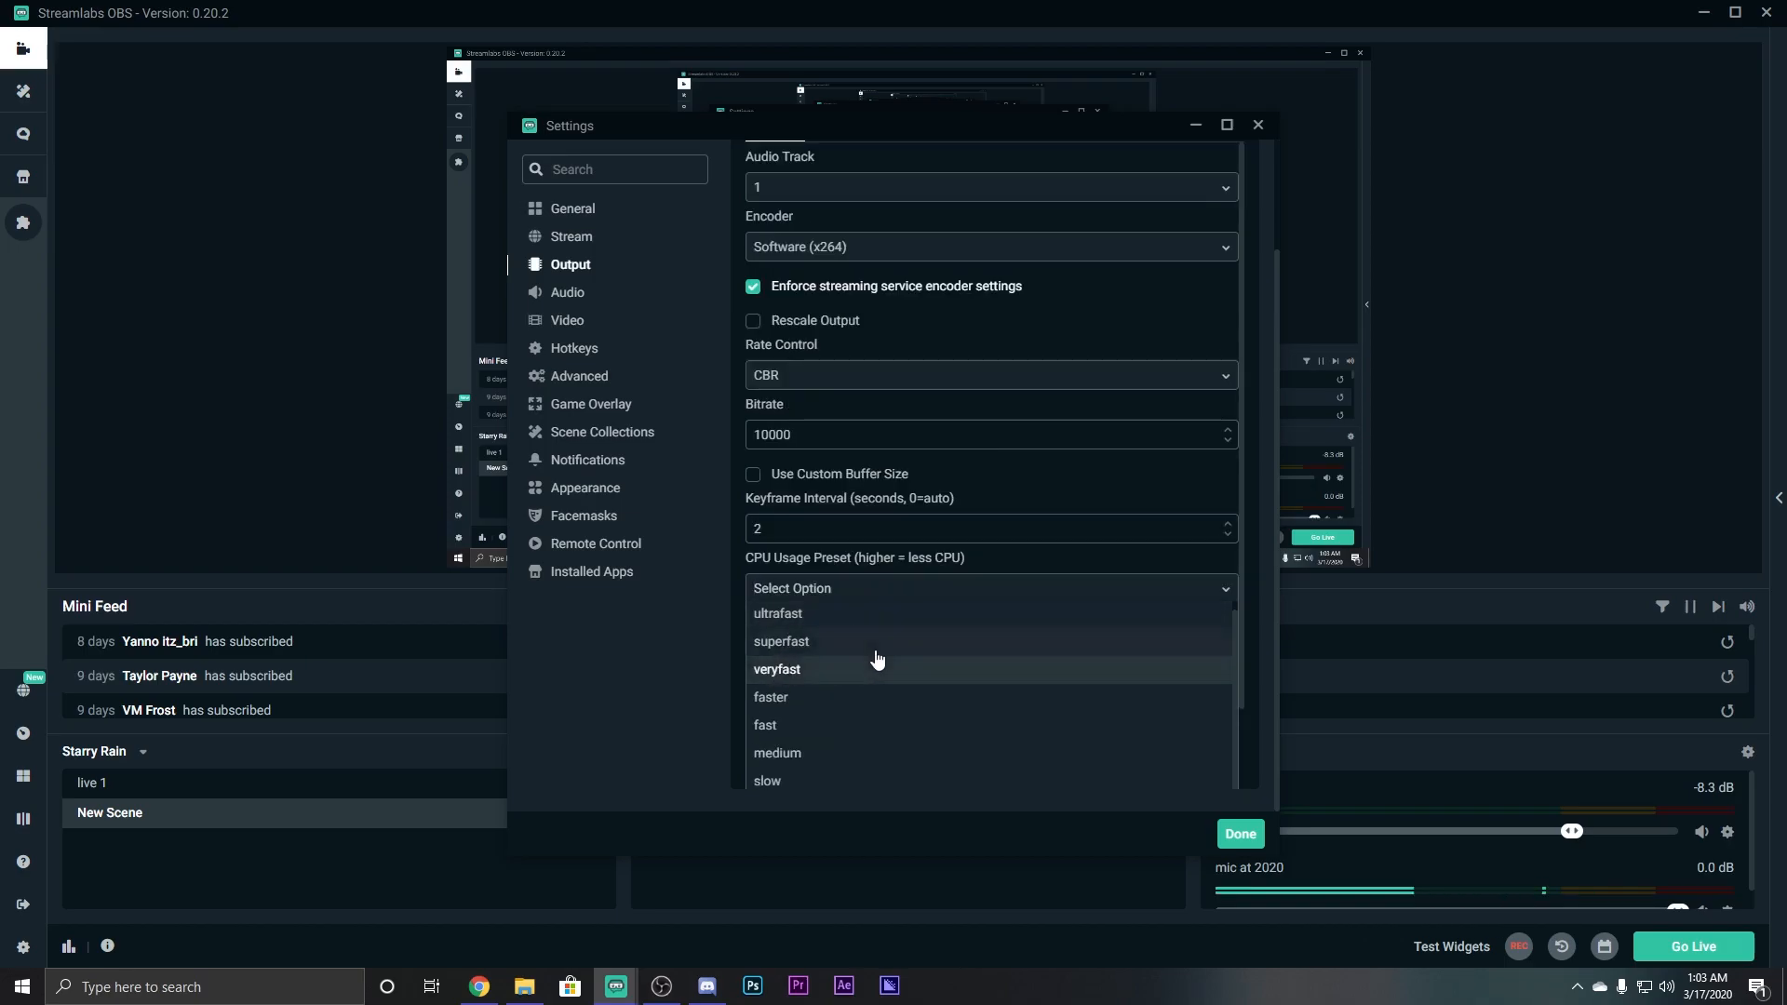
scroll(870, 656, "down", 1)
left_click(839, 605)
left_click(879, 588)
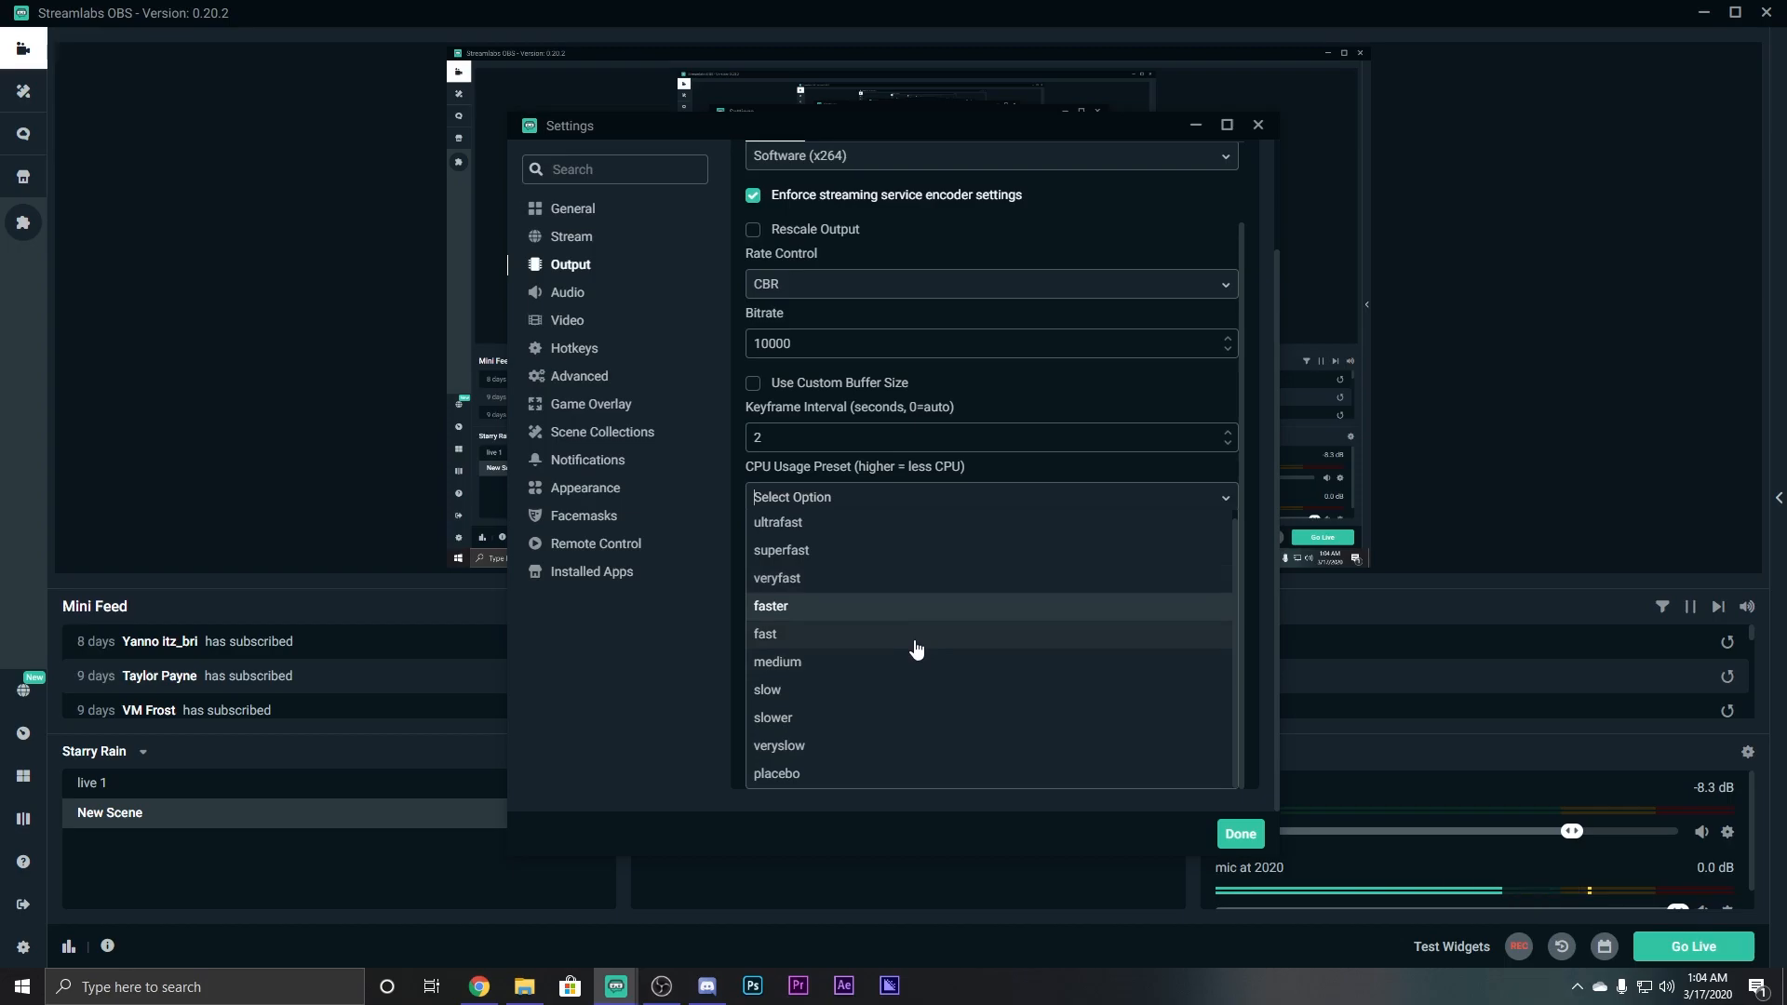
left_click(818, 639)
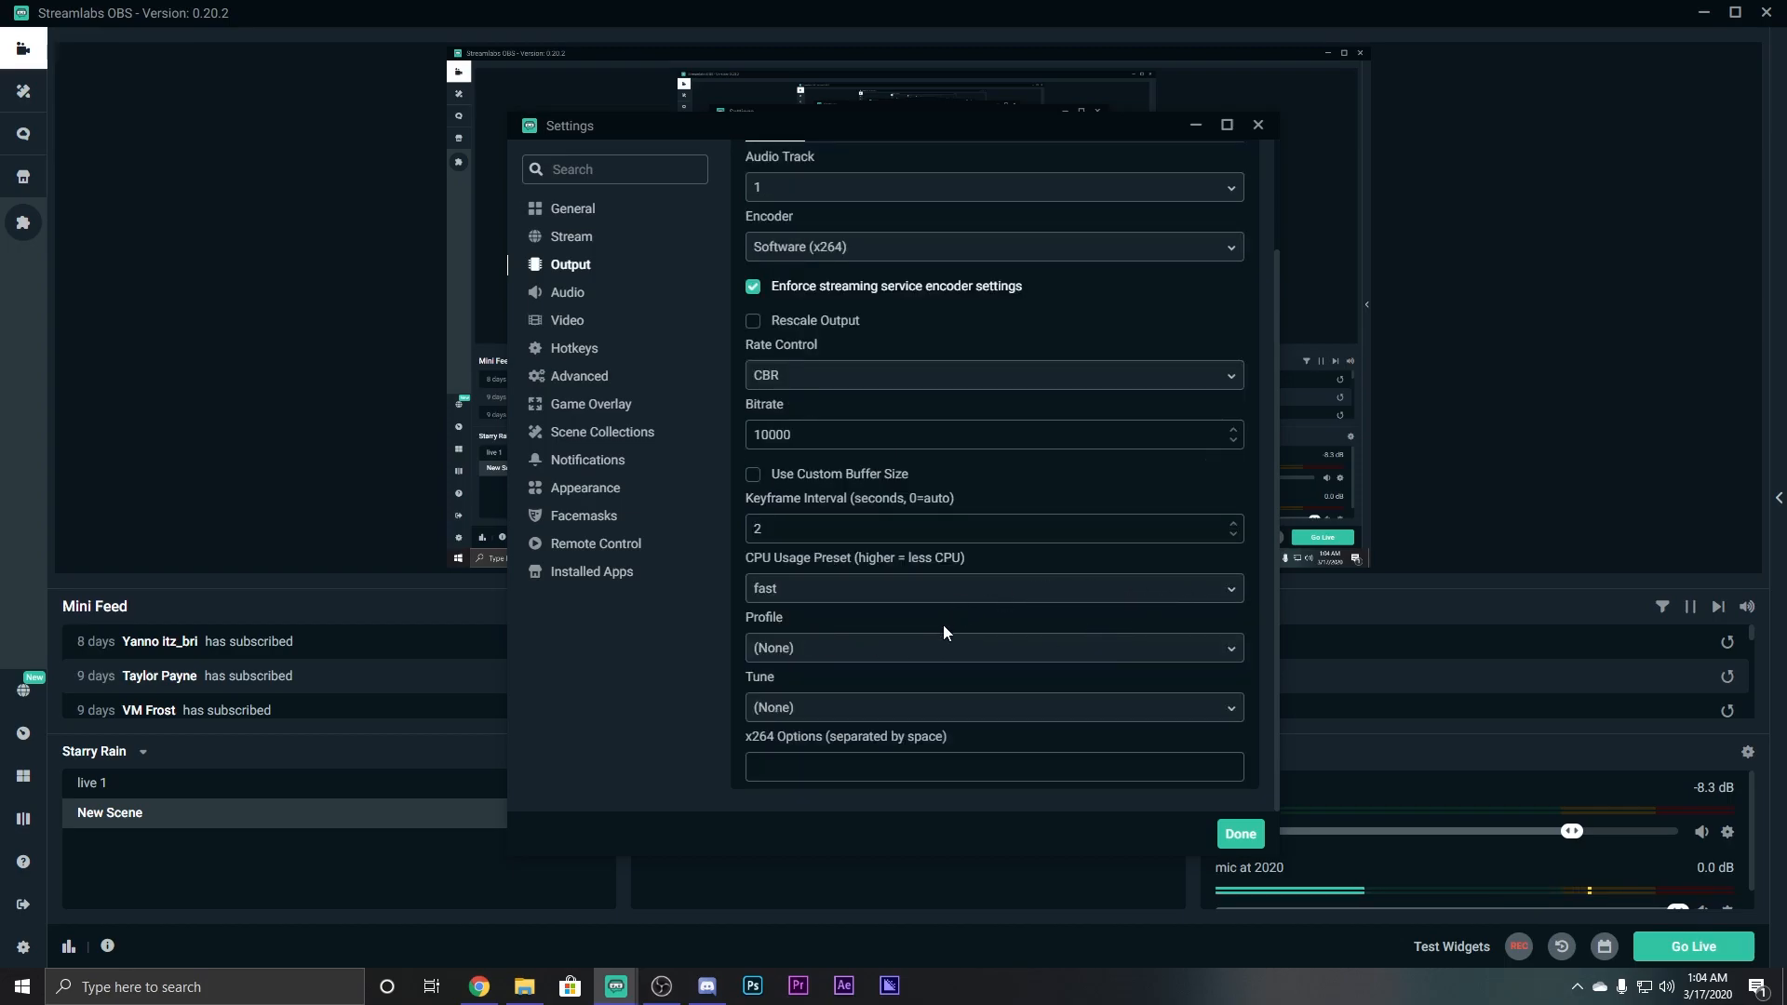
Leave x264 Profile and Tune at (None) and go to the Video settings page.
left_click(837, 645)
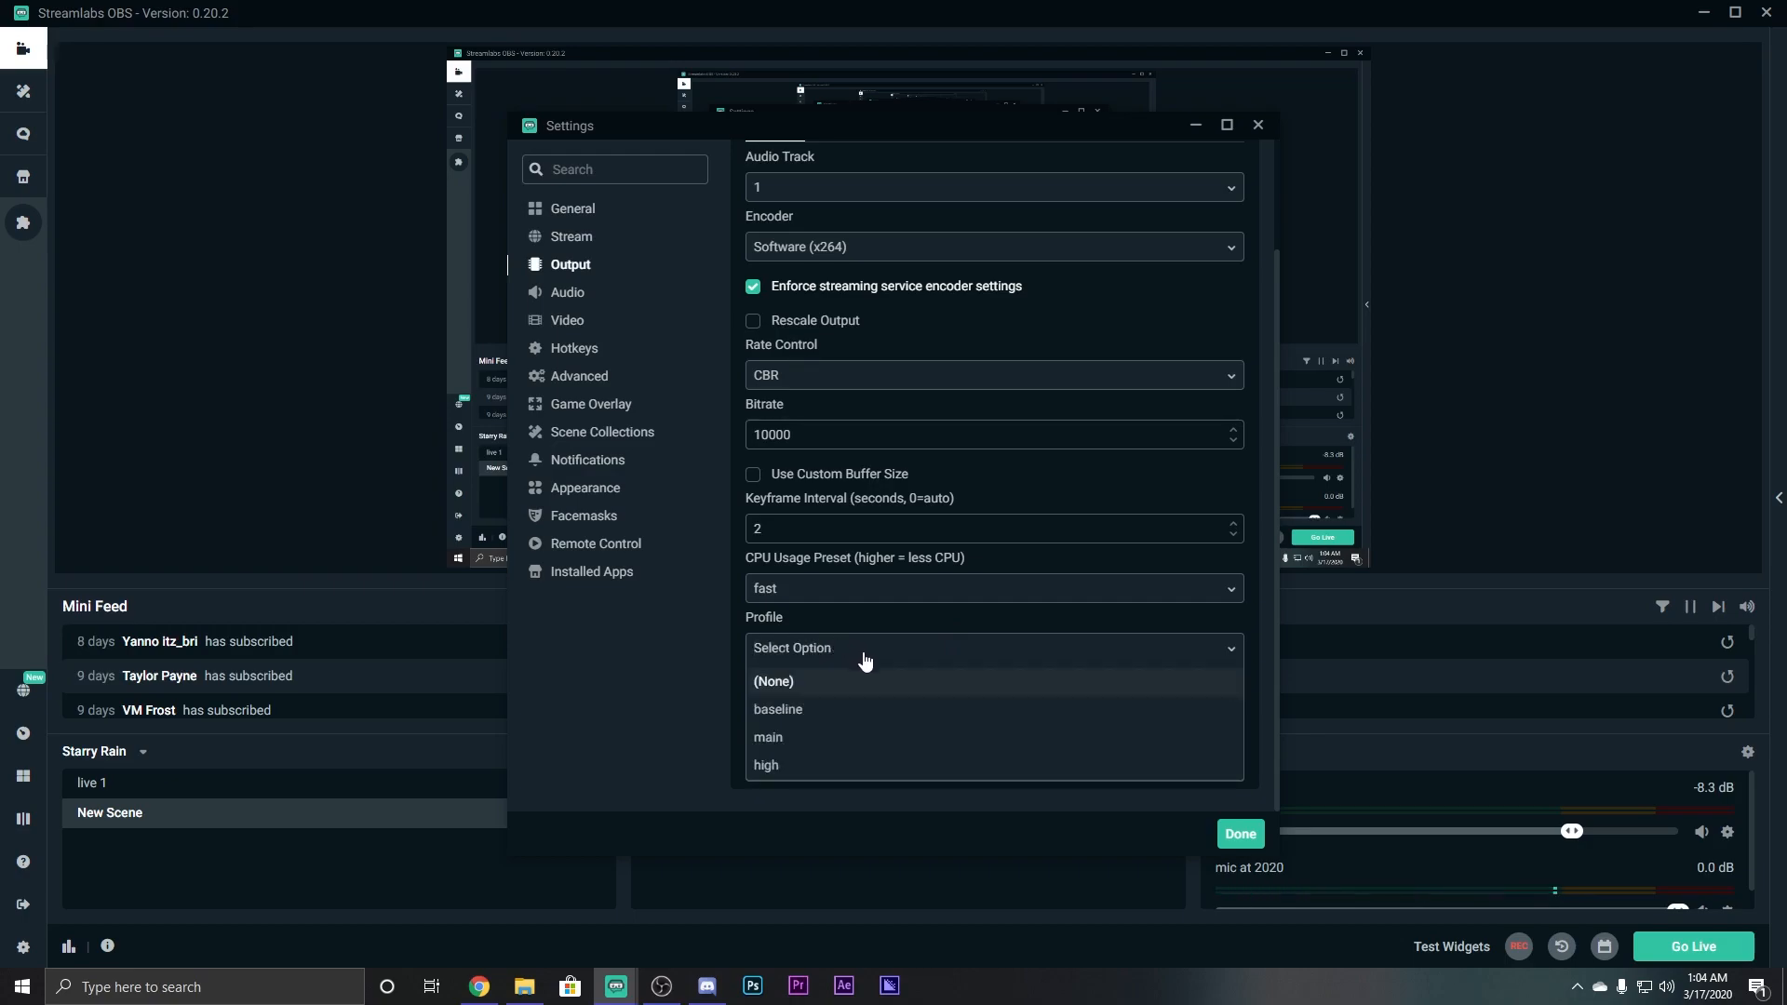
left_click(838, 679)
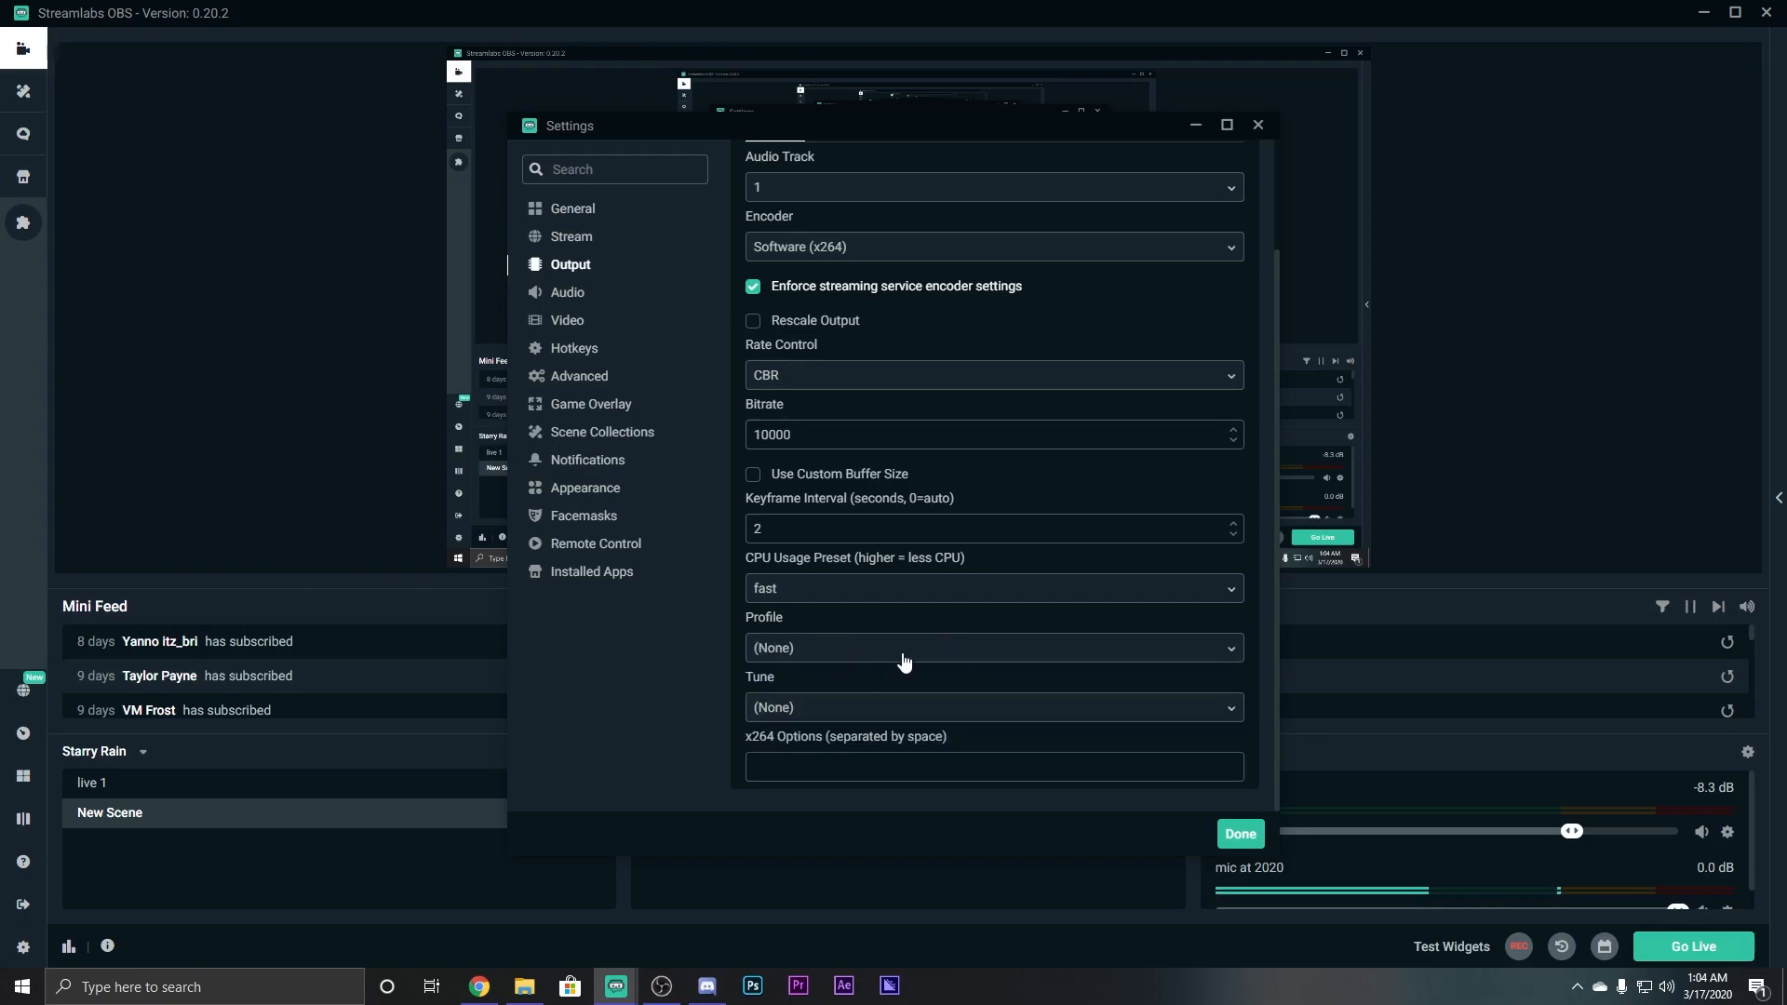
left_click(789, 706)
left_click(806, 737)
scroll(959, 735, "up", 3)
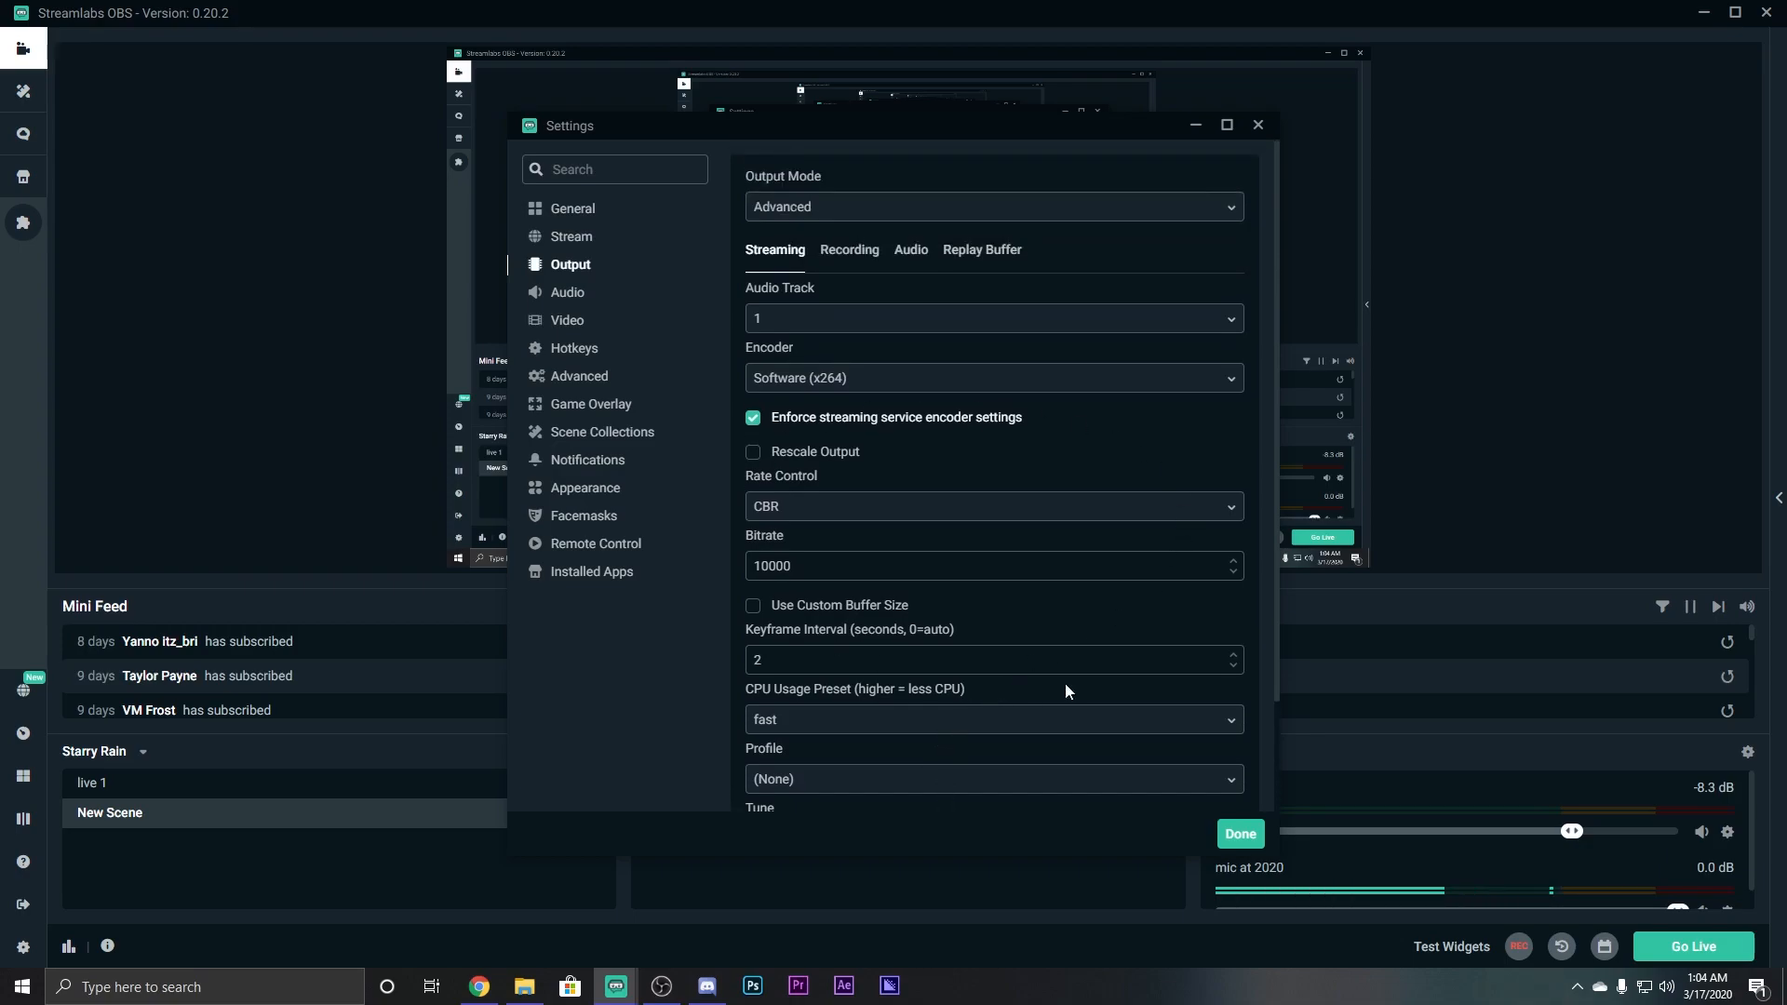
scroll(981, 488, "down", 3)
scroll(1018, 484, "up", 2)
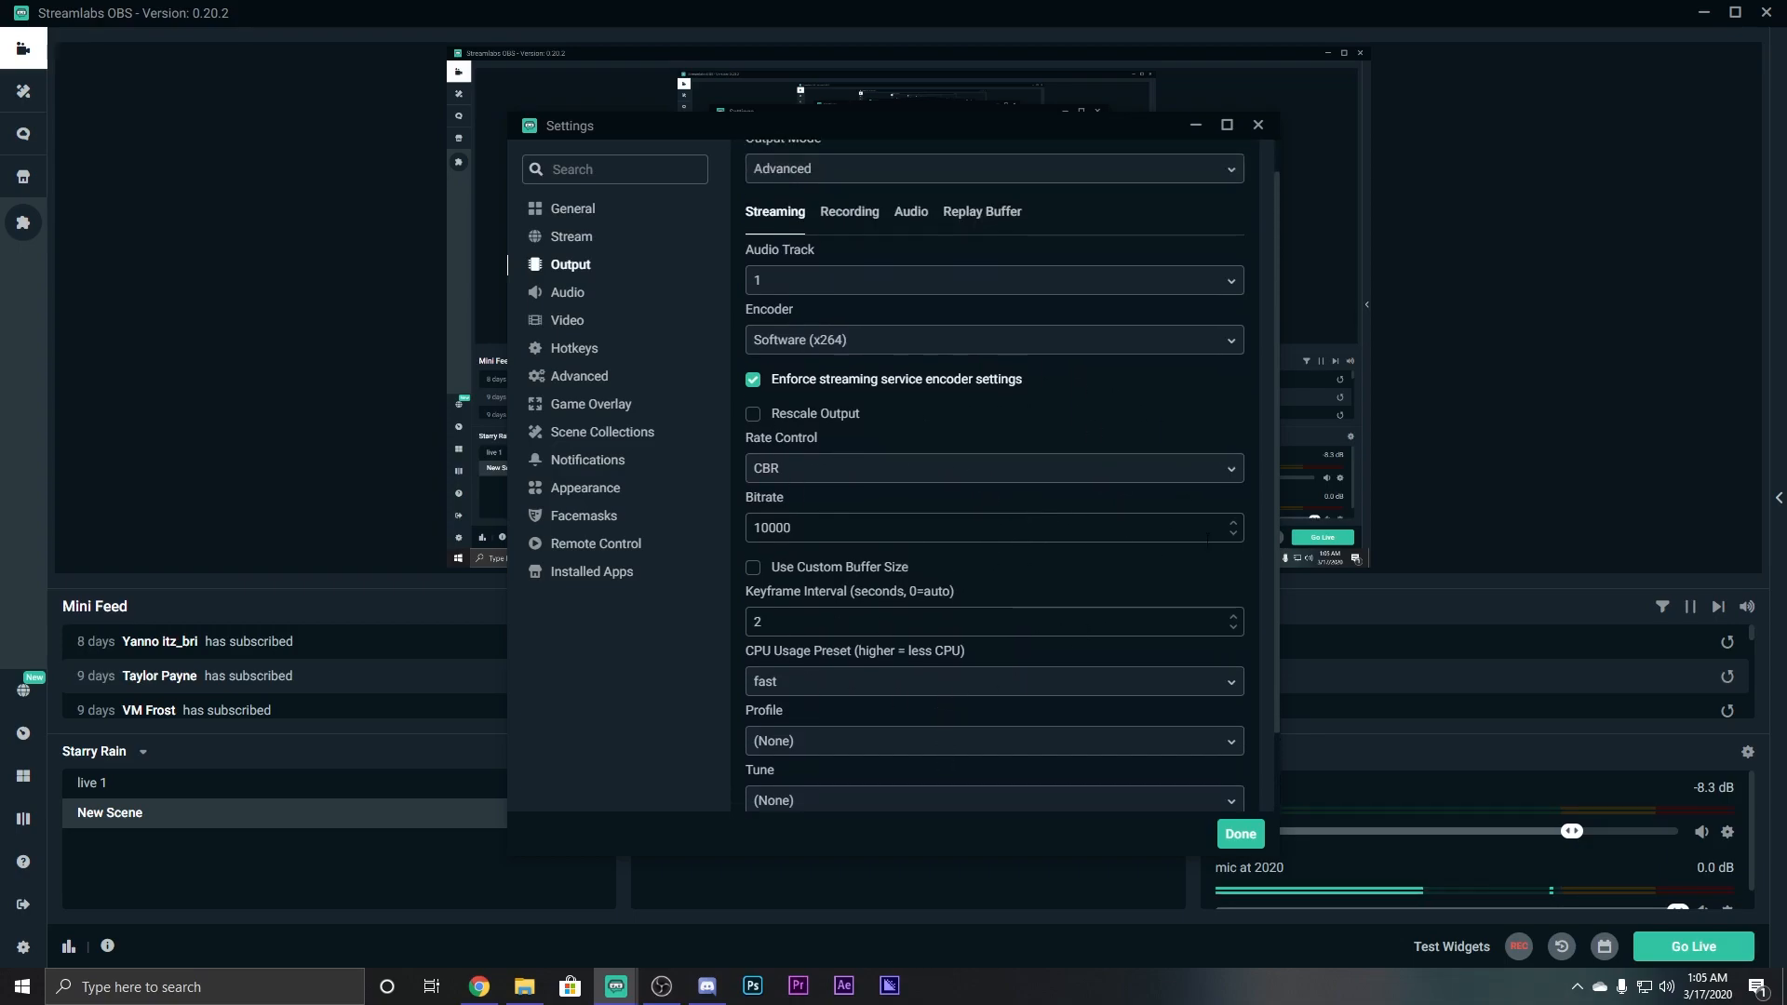
left_click(557, 328)
Apply settings, check Display Capture still captures Display 1 at 1920x1080, and reopen Settings.
left_click(959, 207)
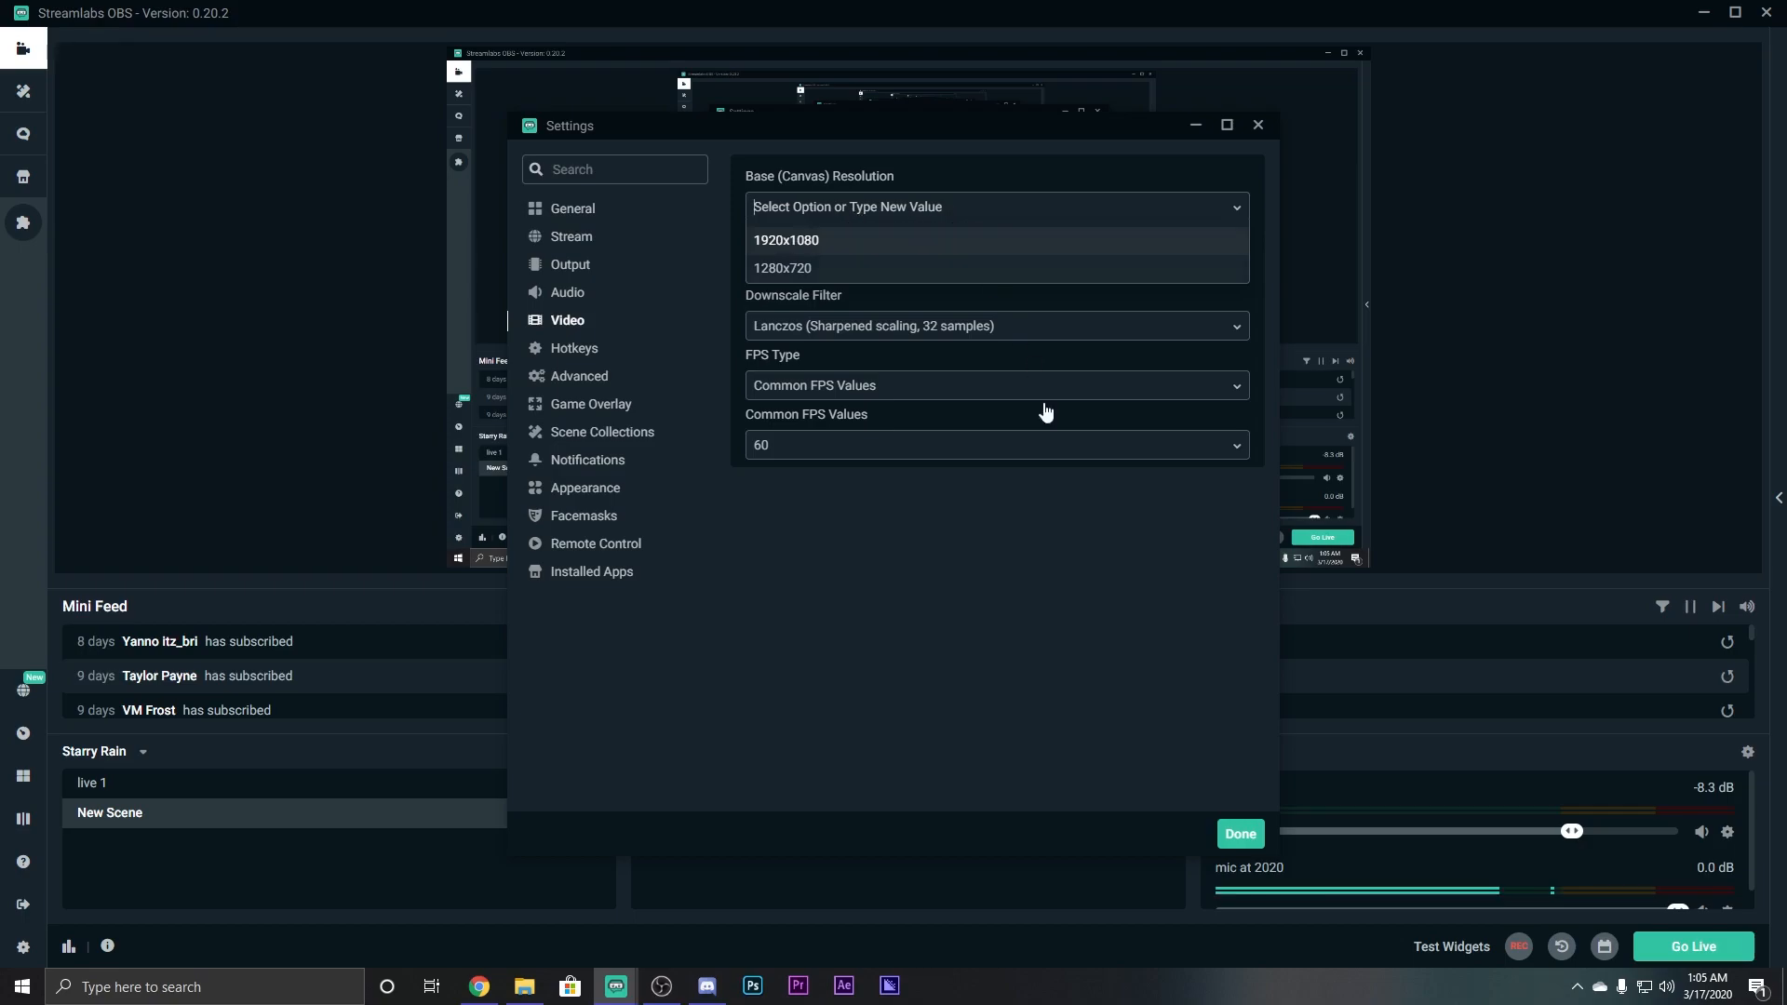
left_click(1240, 834)
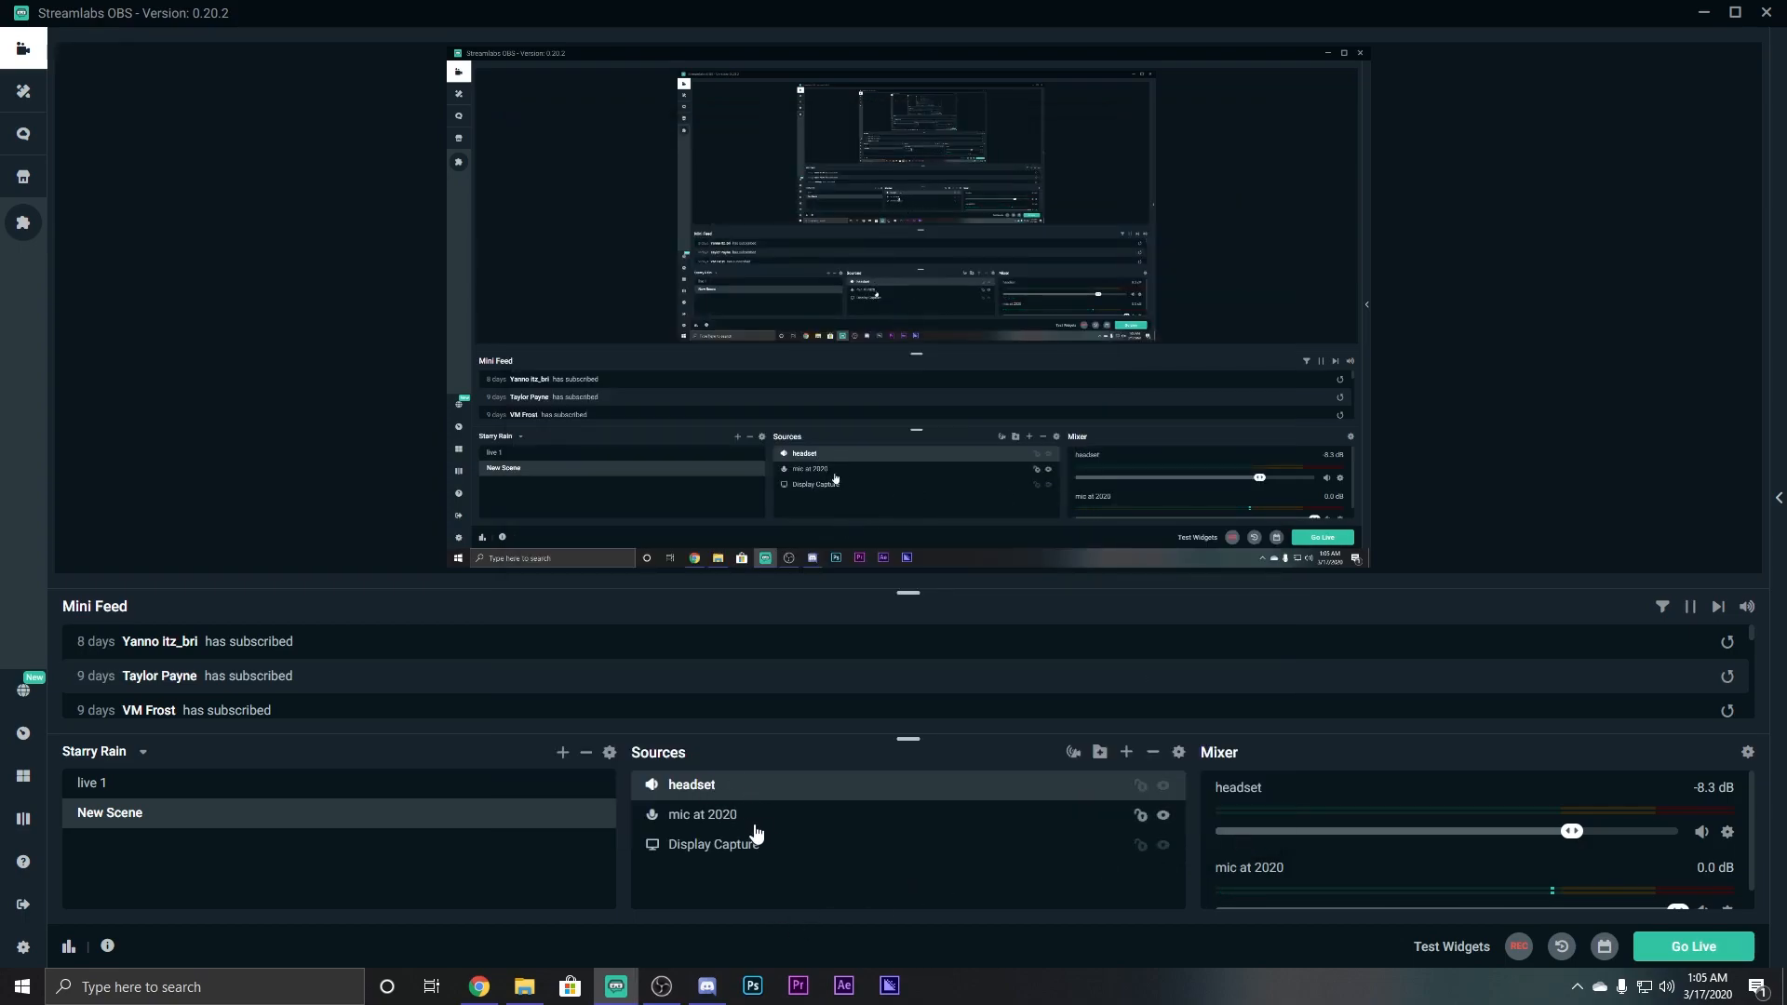
double_click(770, 845)
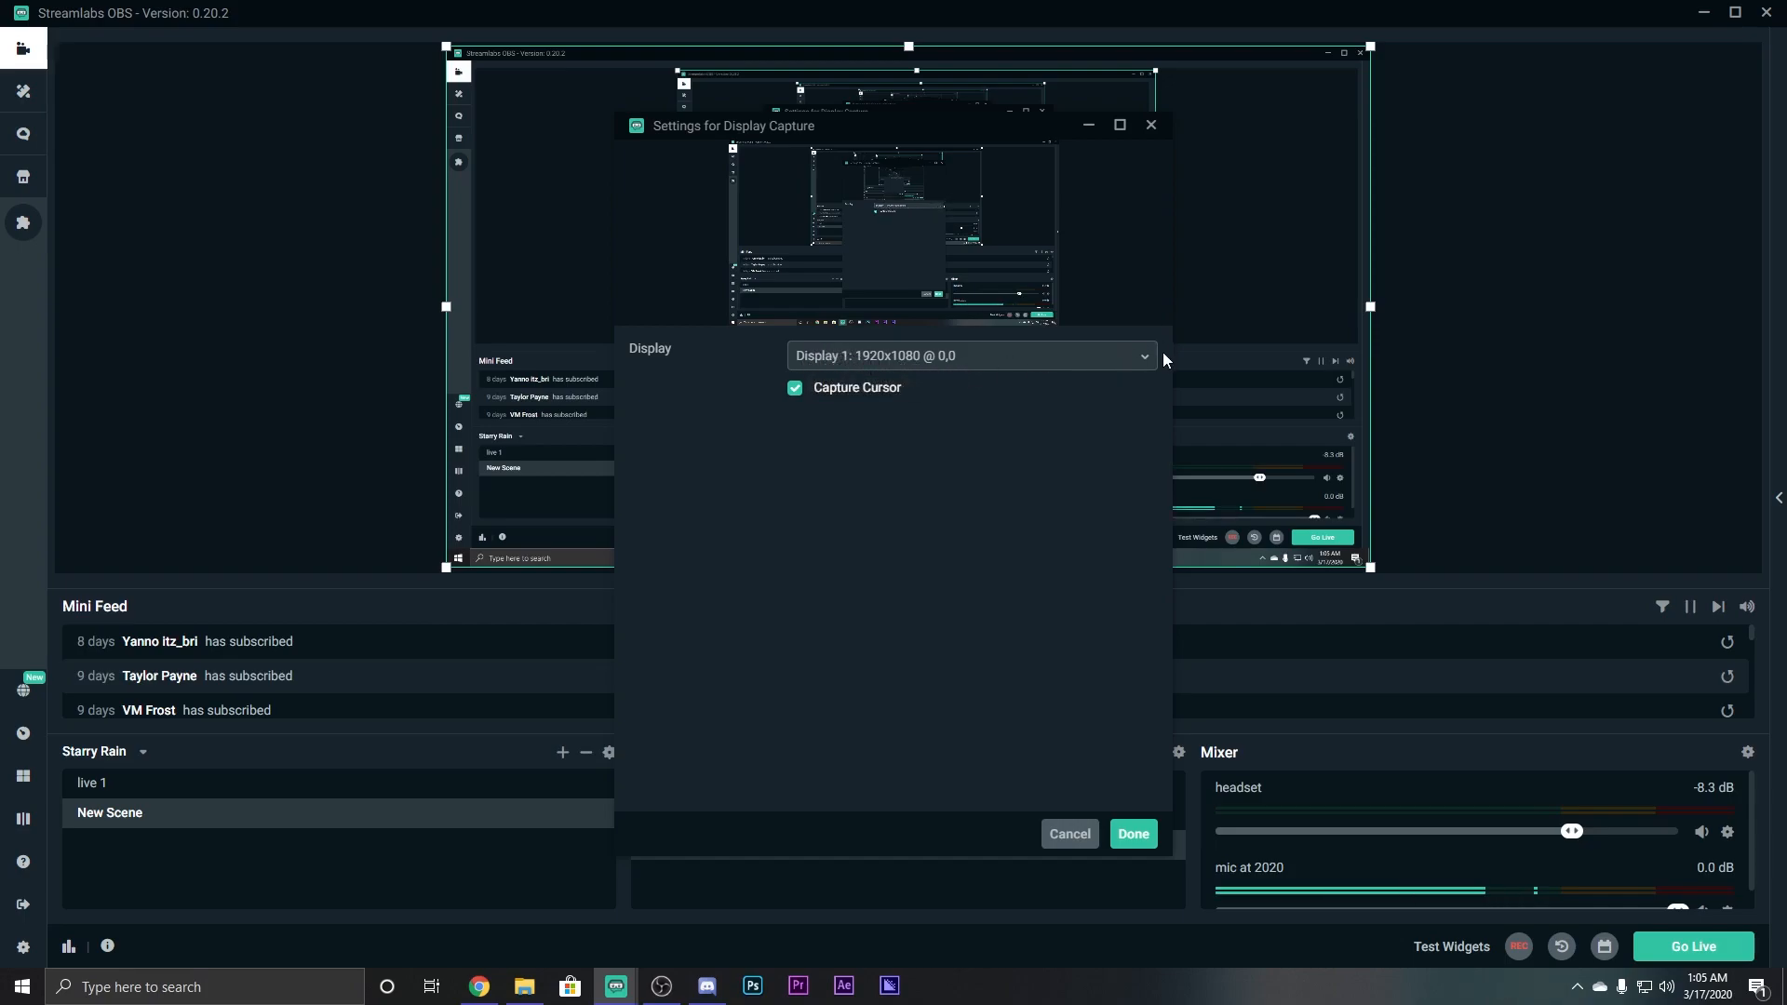
left_click(1132, 834)
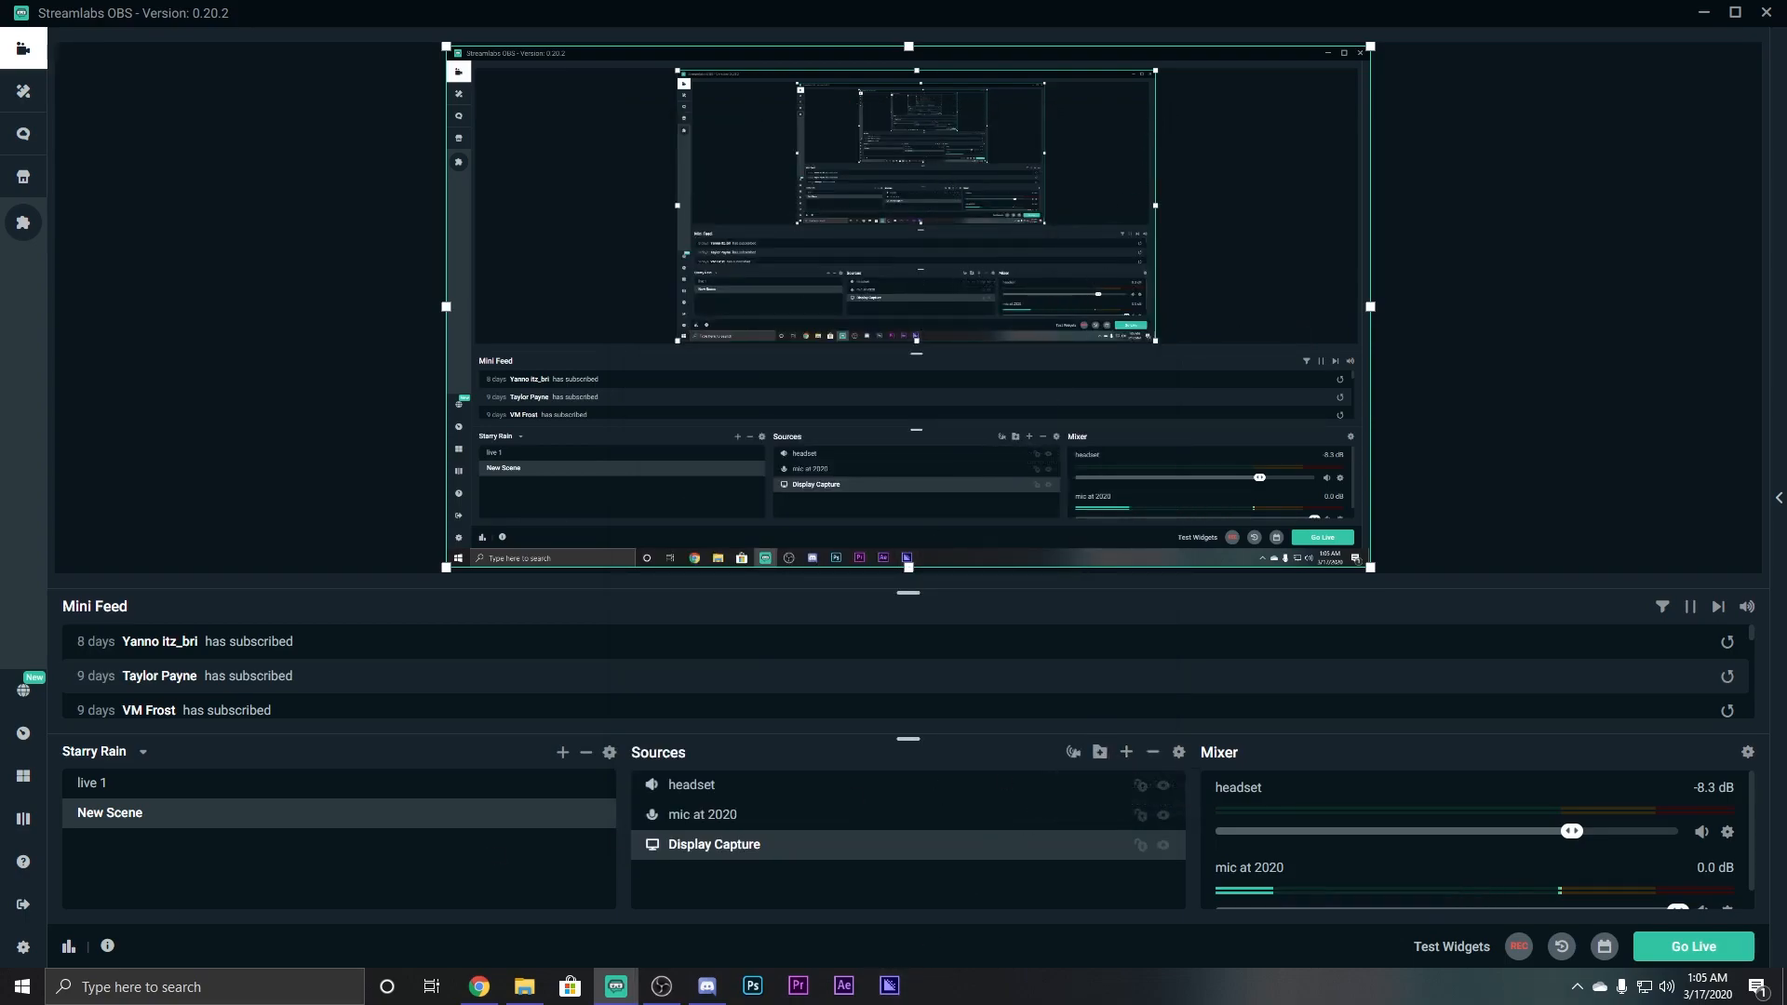
left_click(25, 940)
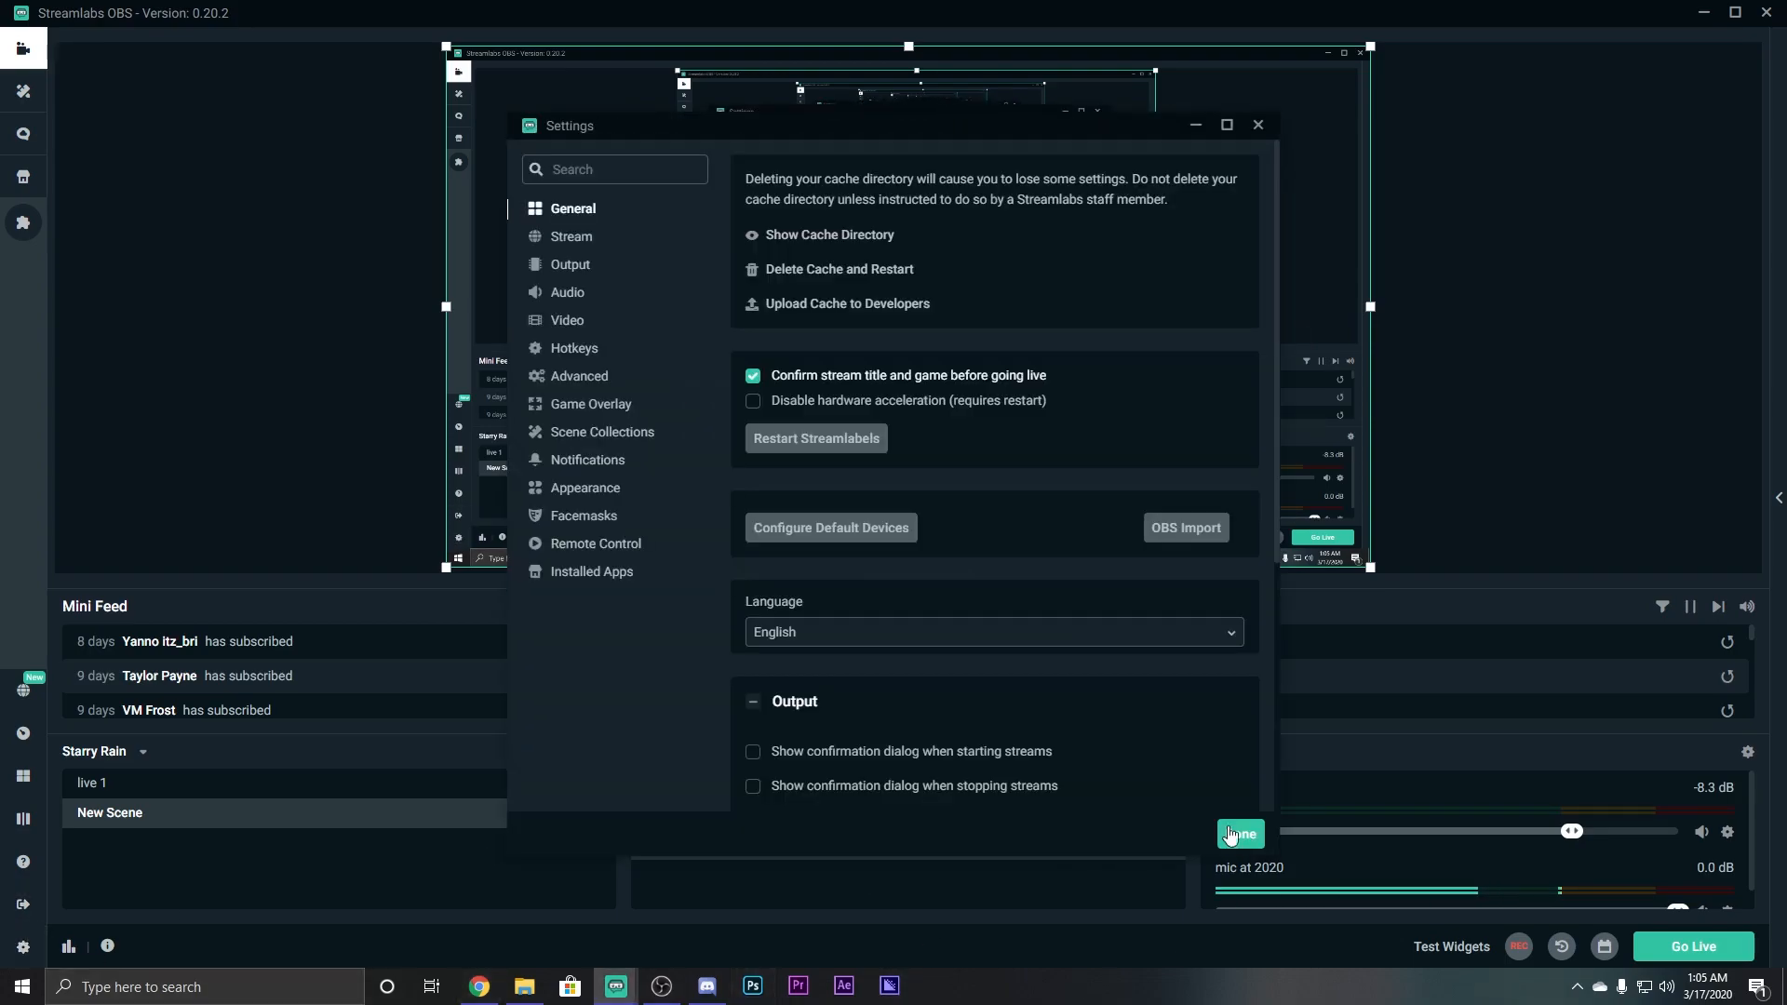
On the Video page, keep base resolution 1920x1080 and output 1280x720 after trying 1920x1080.
left_click(565, 322)
left_click(848, 217)
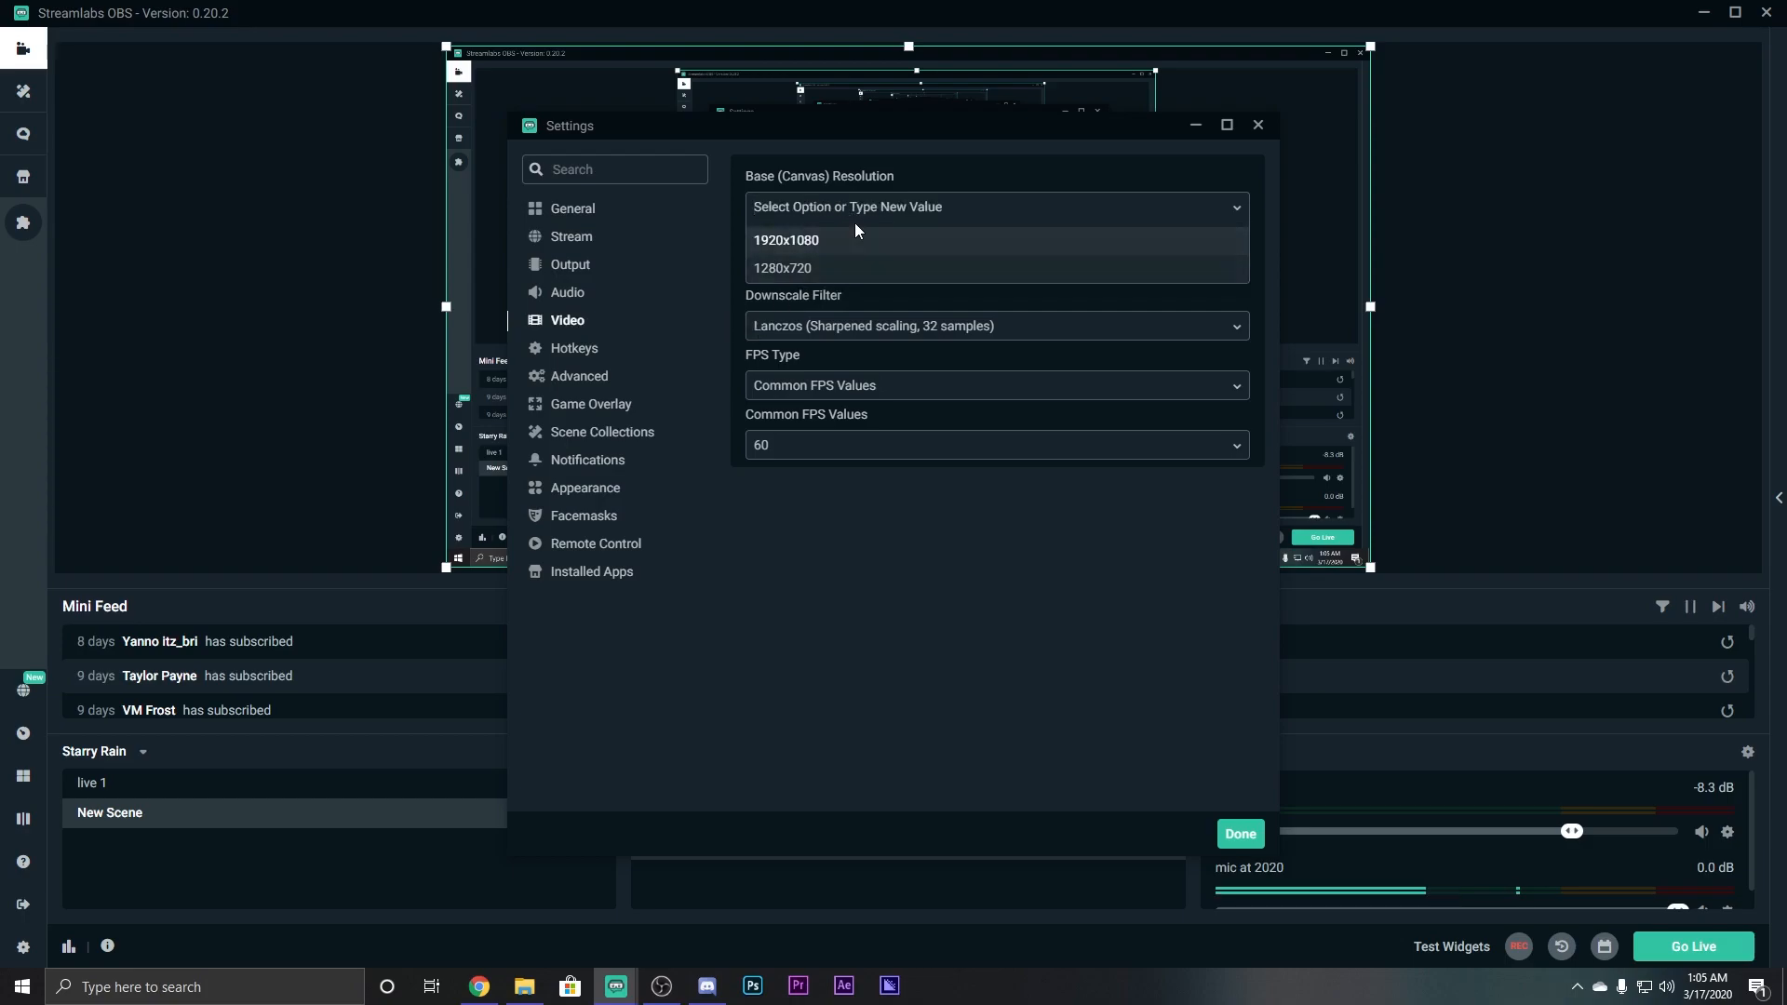
left_click(1221, 205)
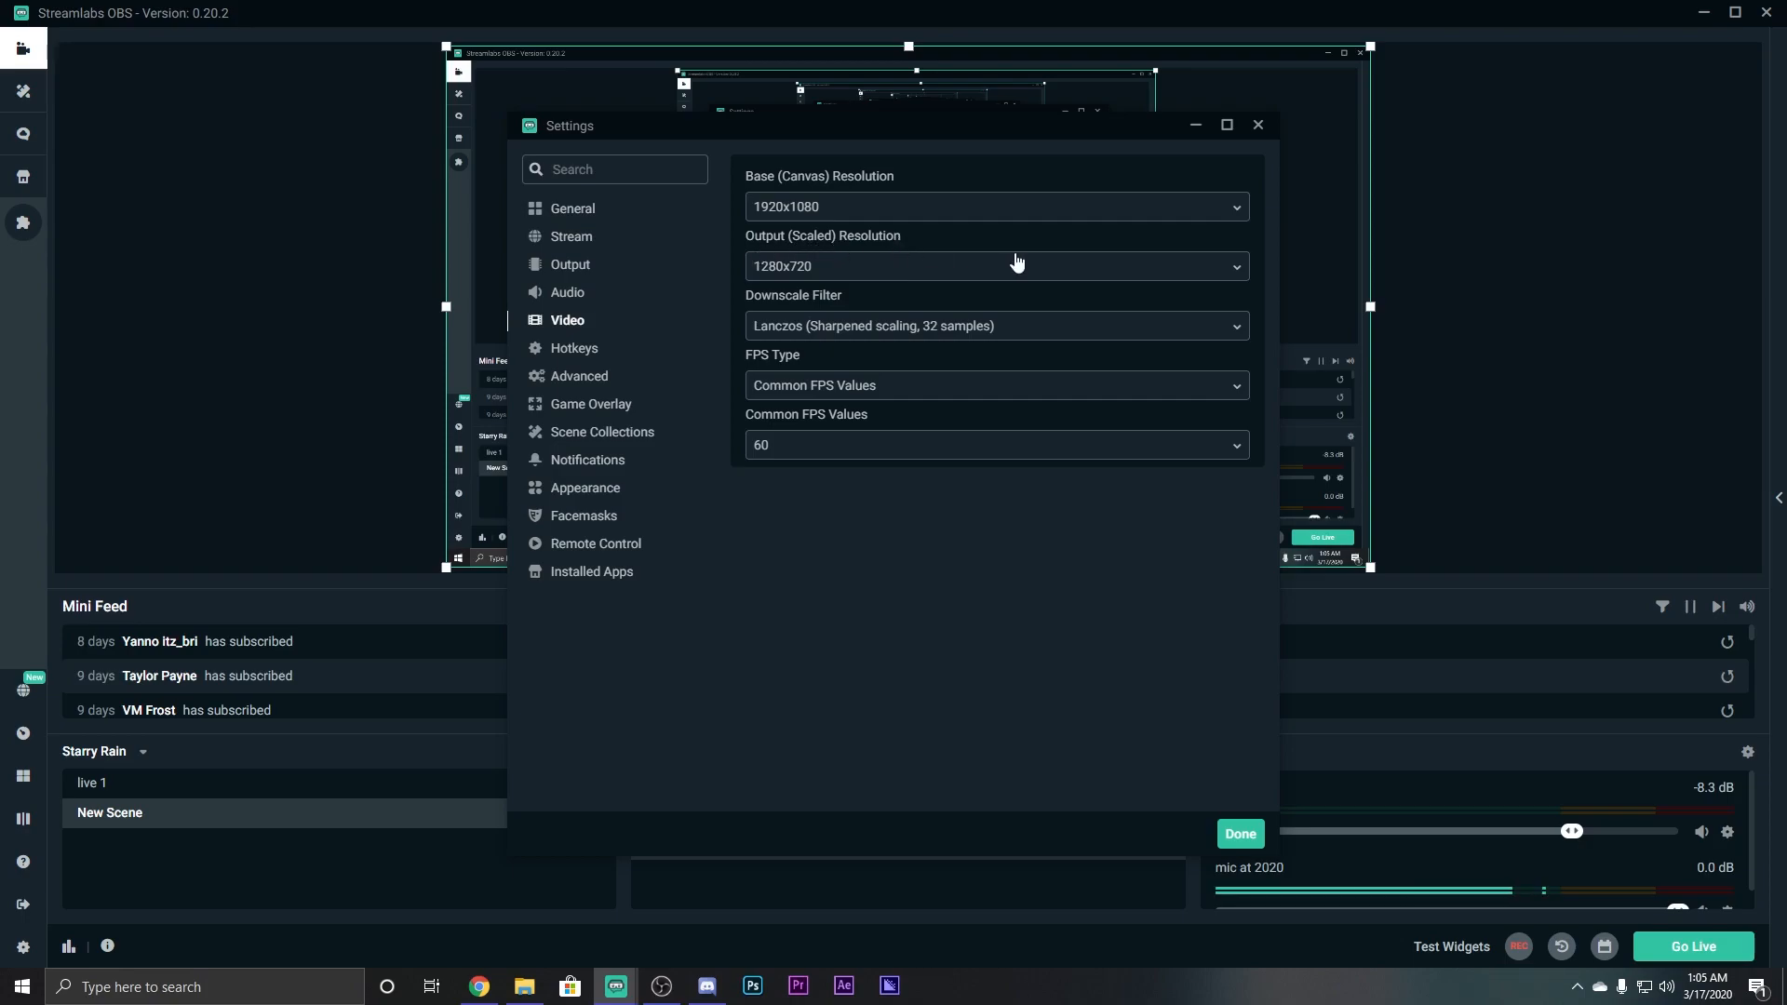
left_click(884, 270)
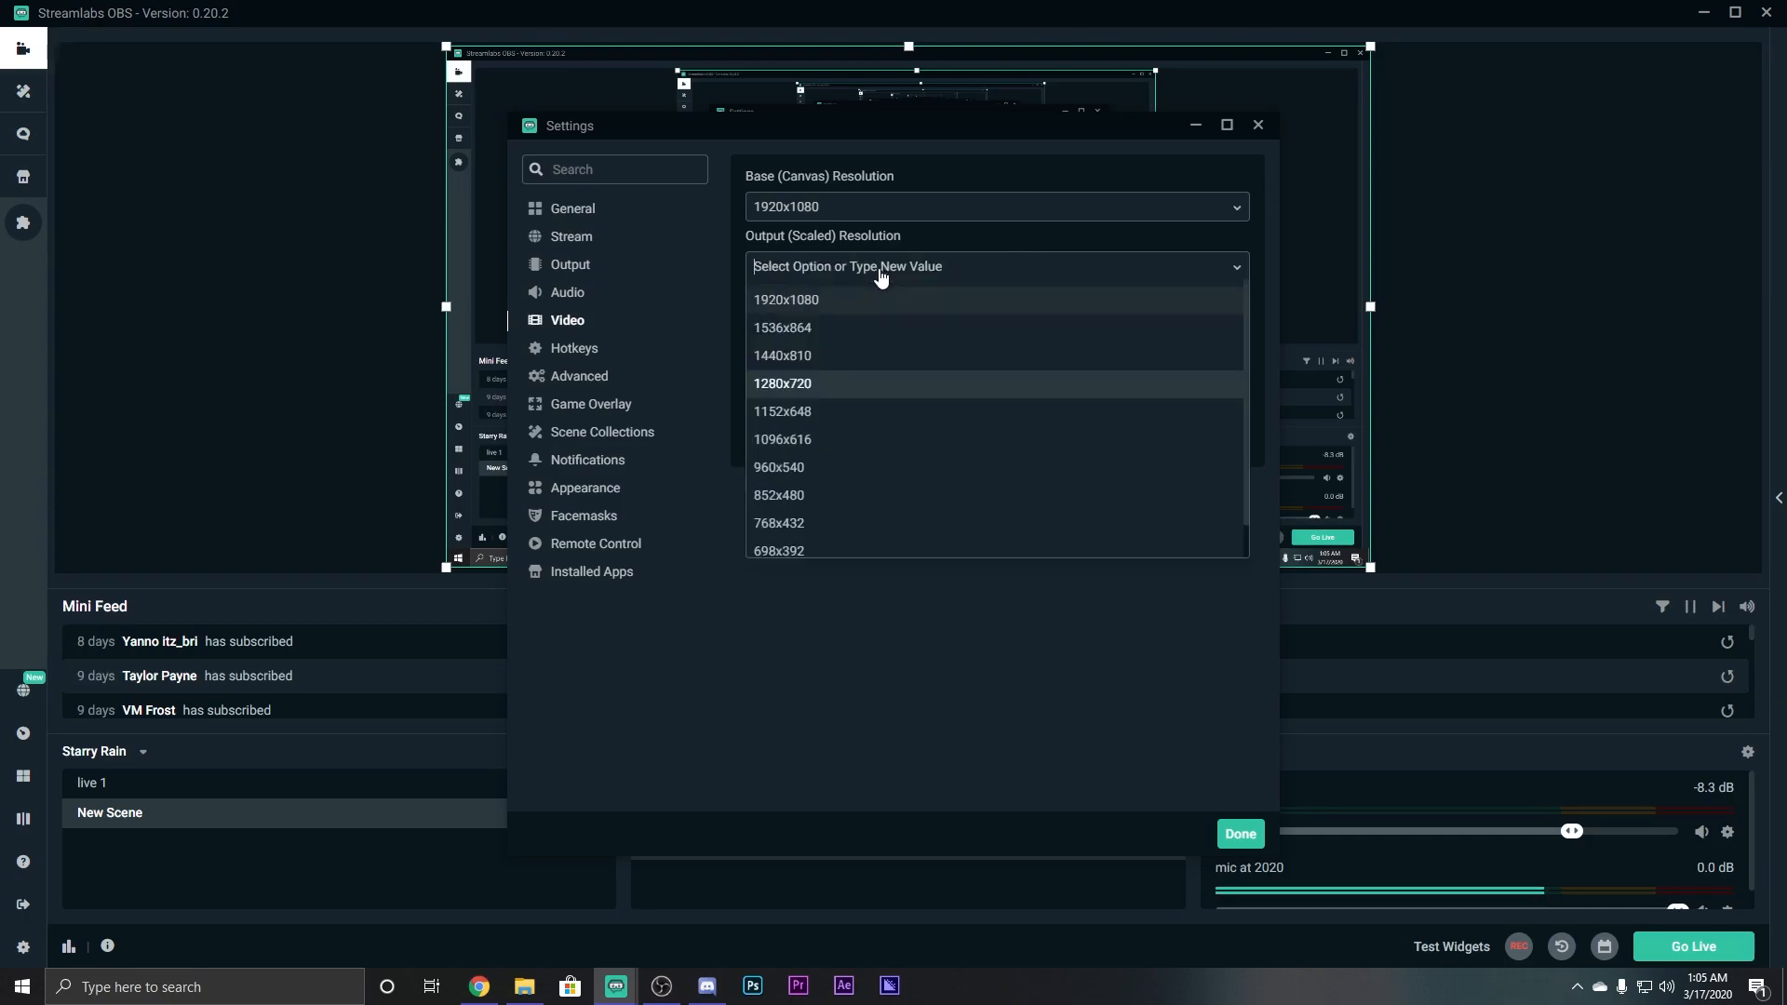
left_click(838, 301)
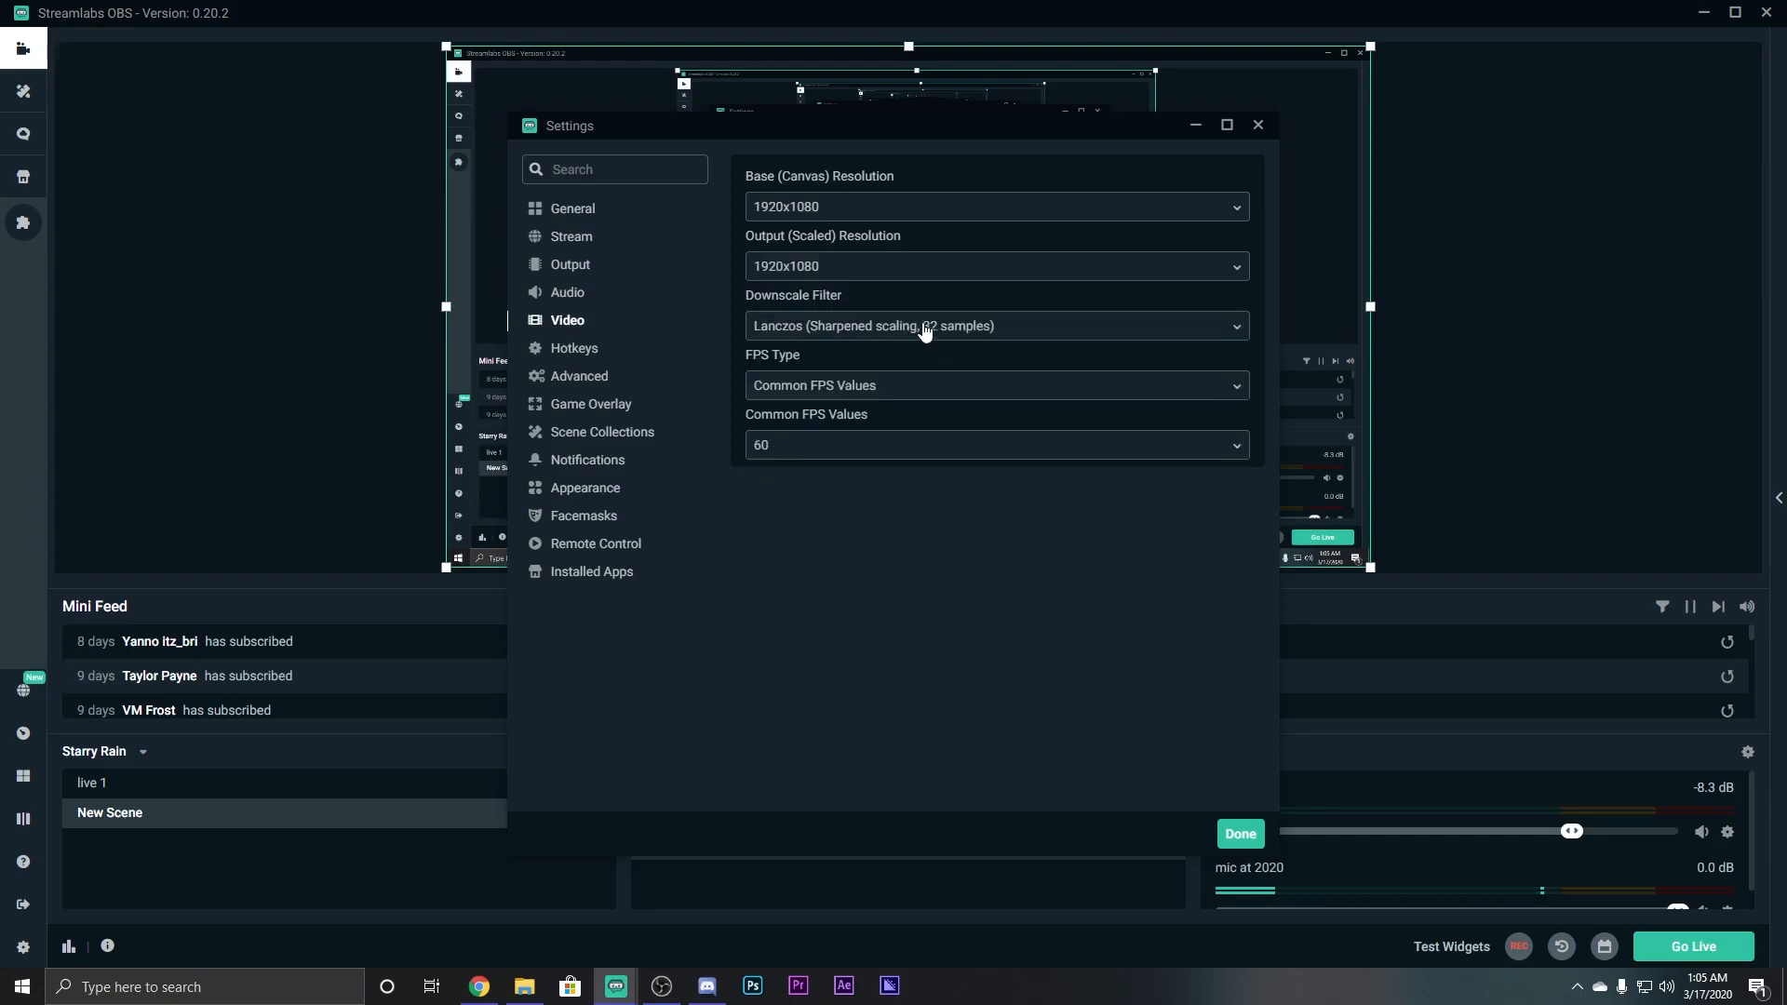
left_click(839, 270)
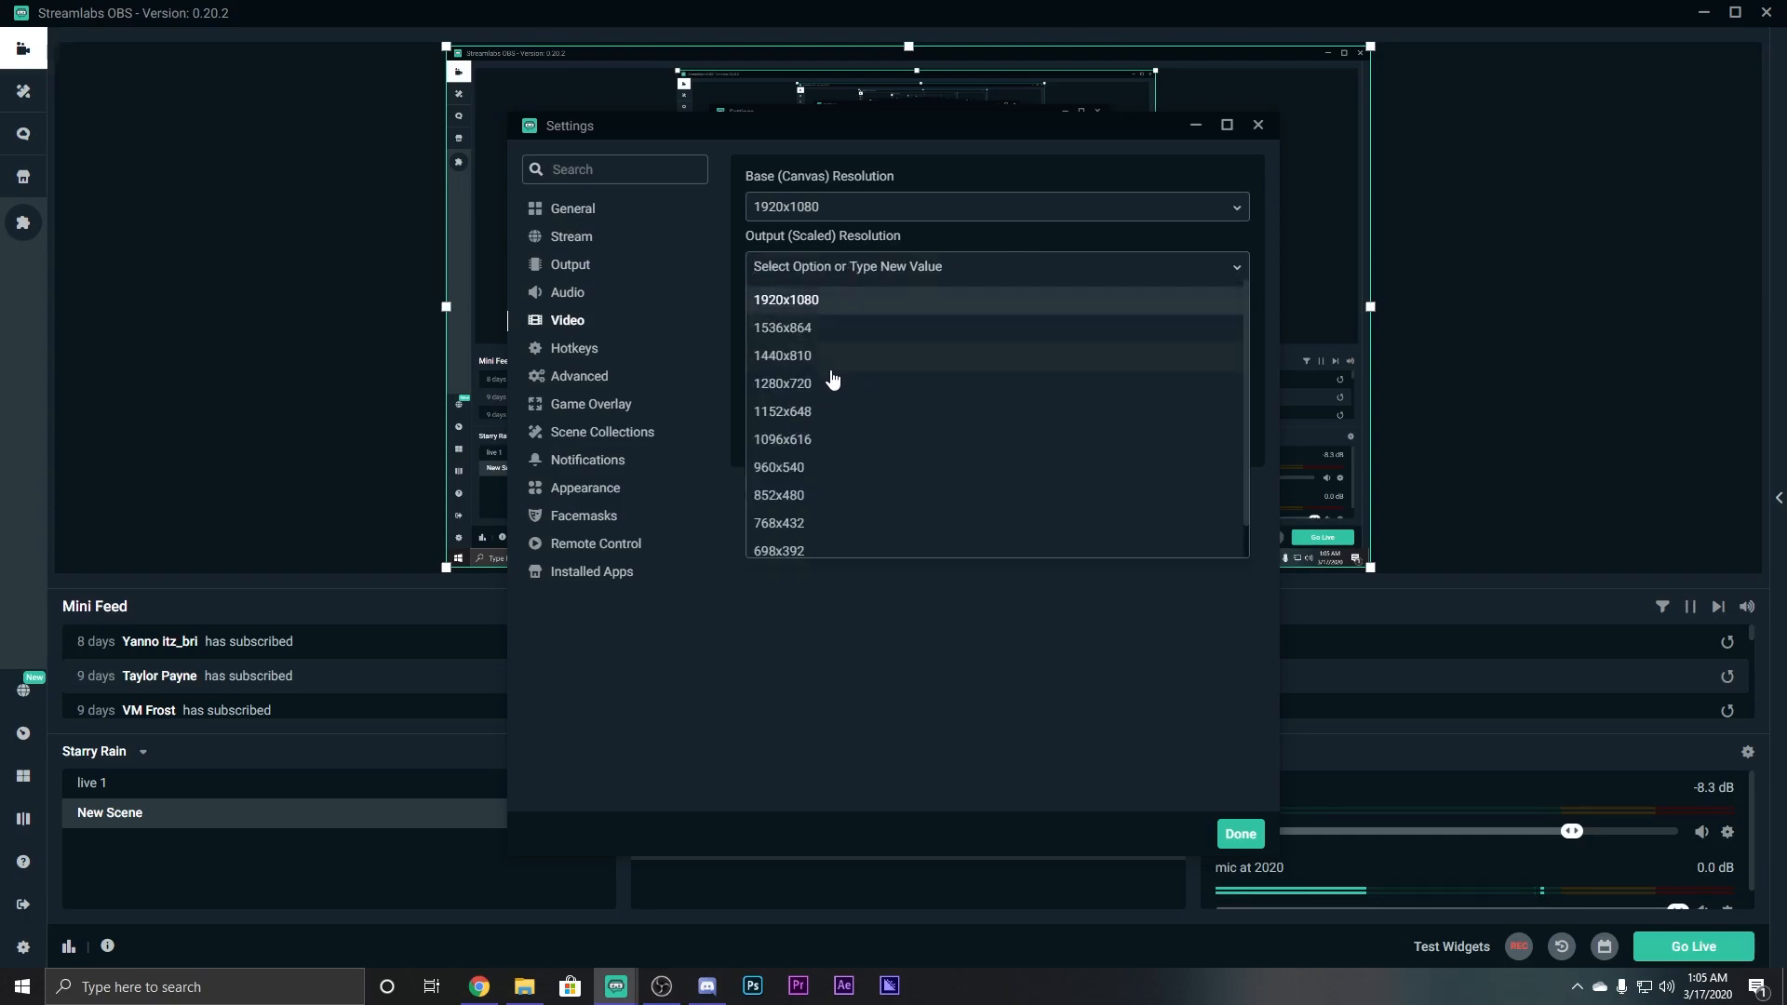
left_click(787, 386)
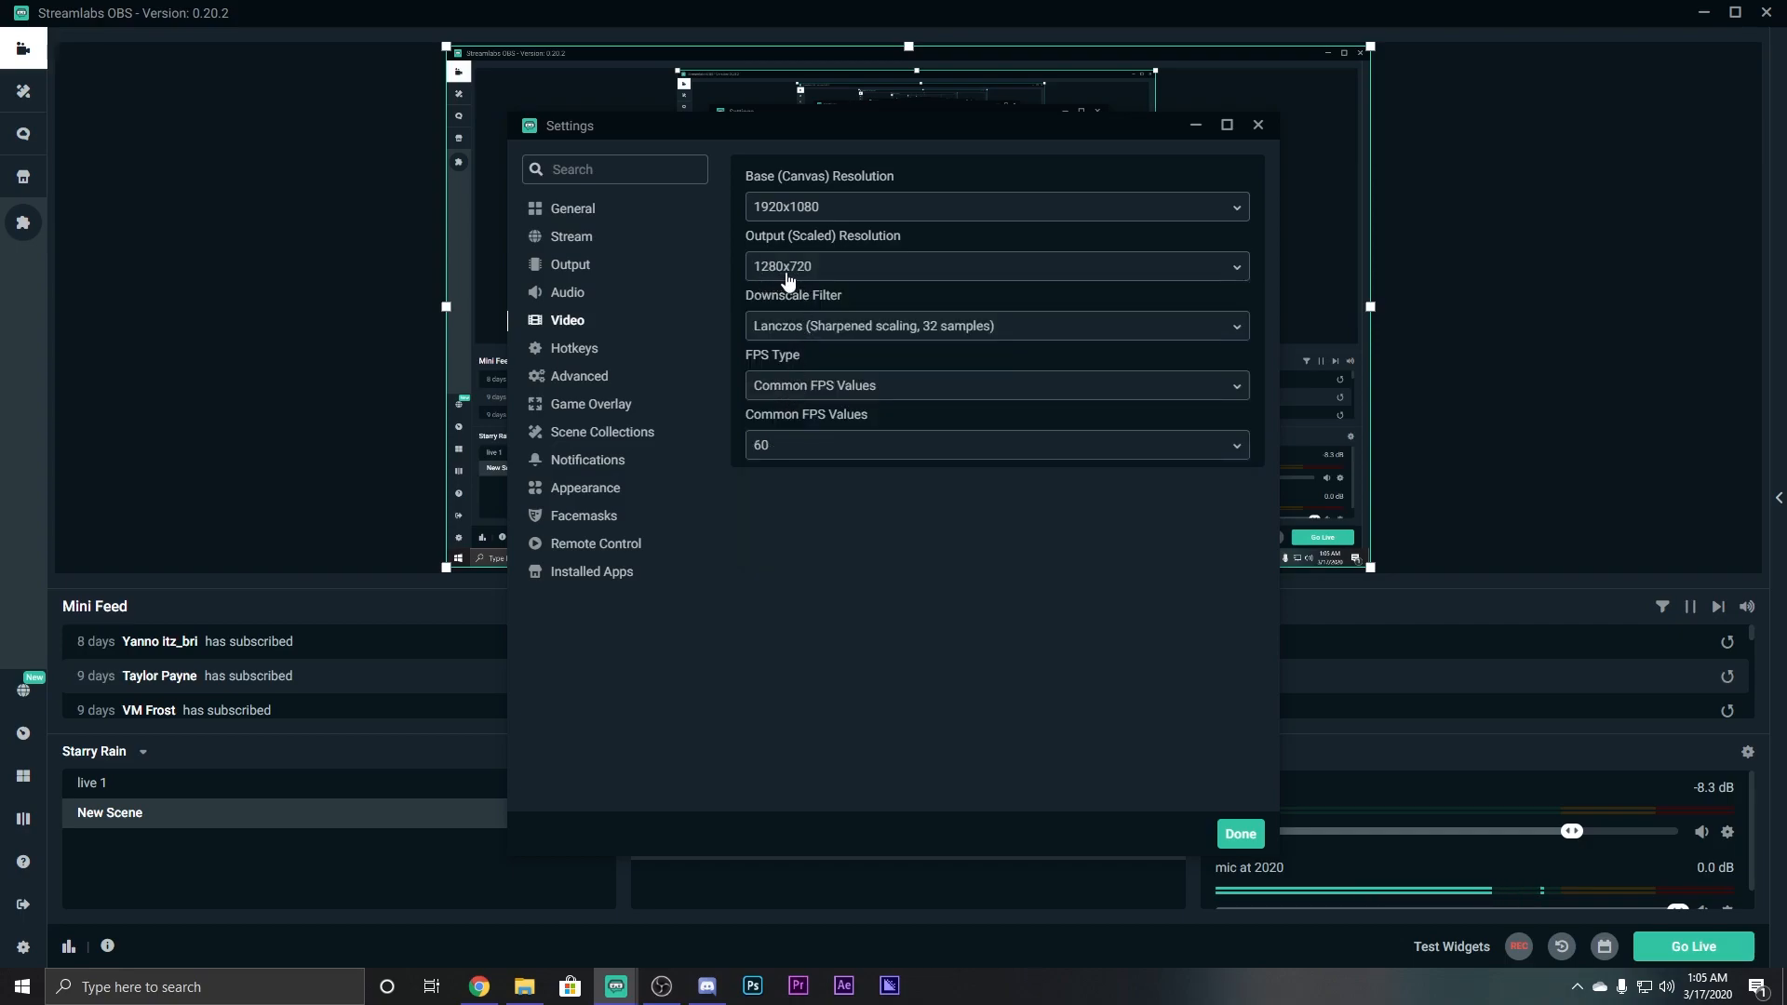
left_click(847, 274)
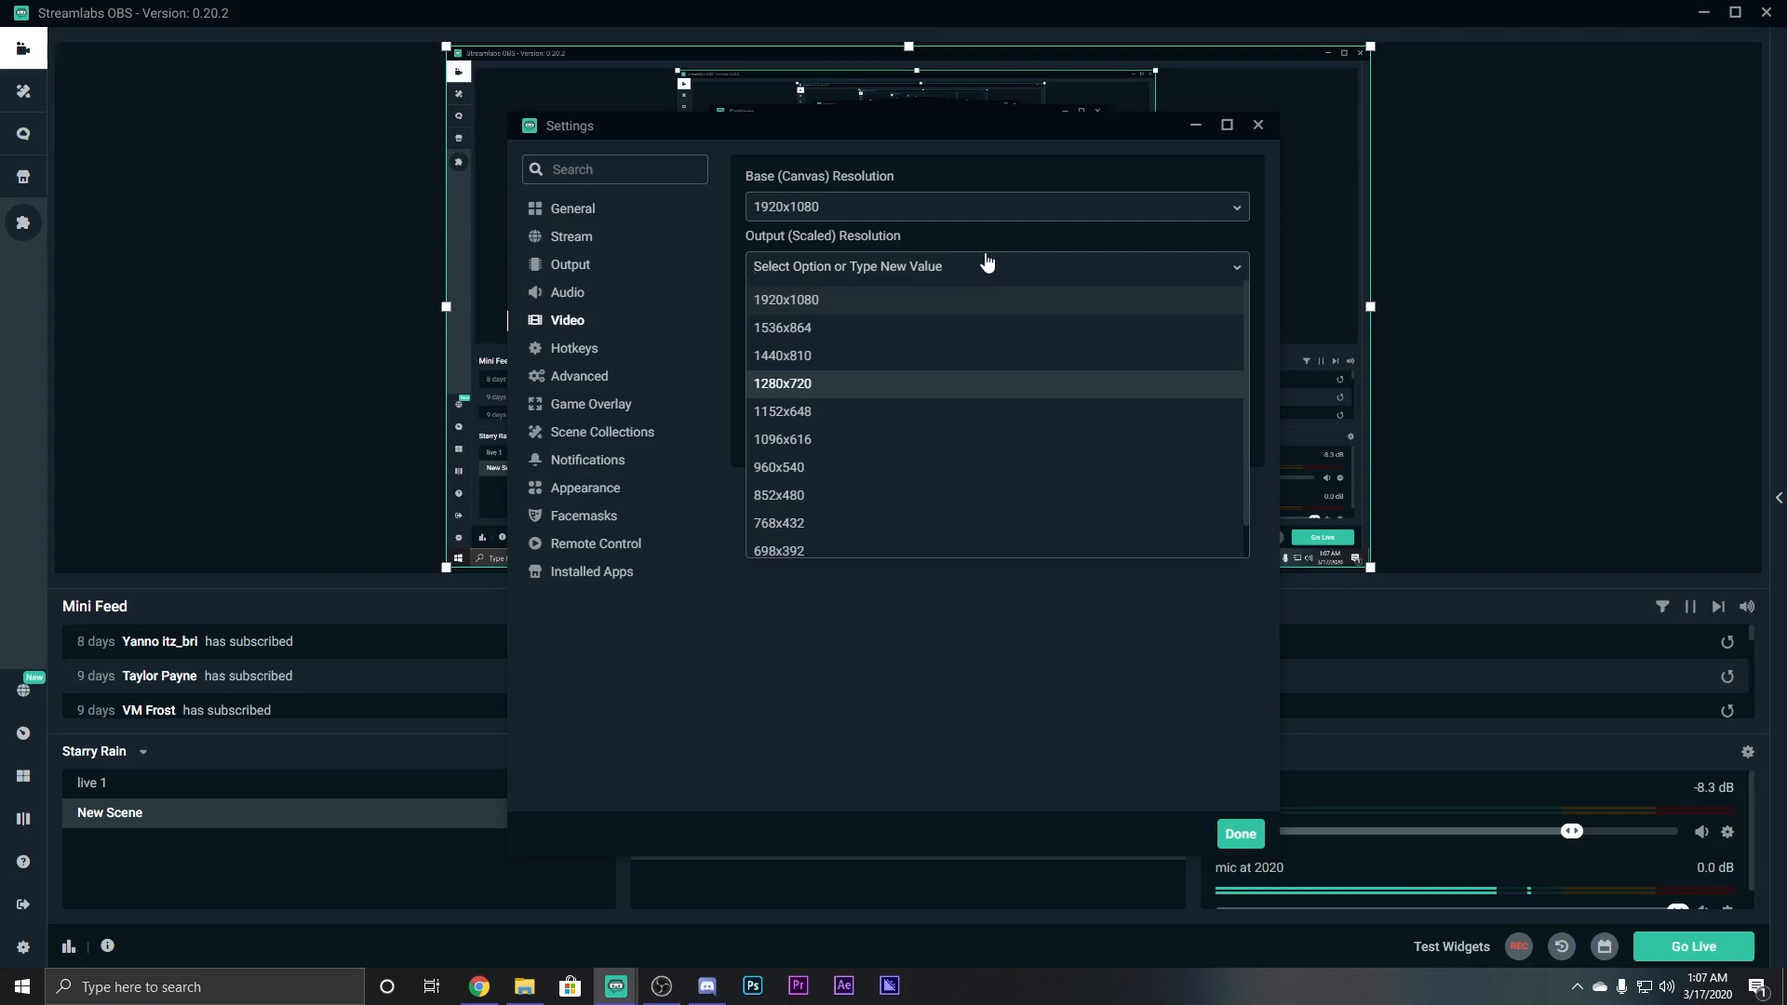
Enter 1600x900 as the custom Output (Scaled) Resolution.
type("1600")
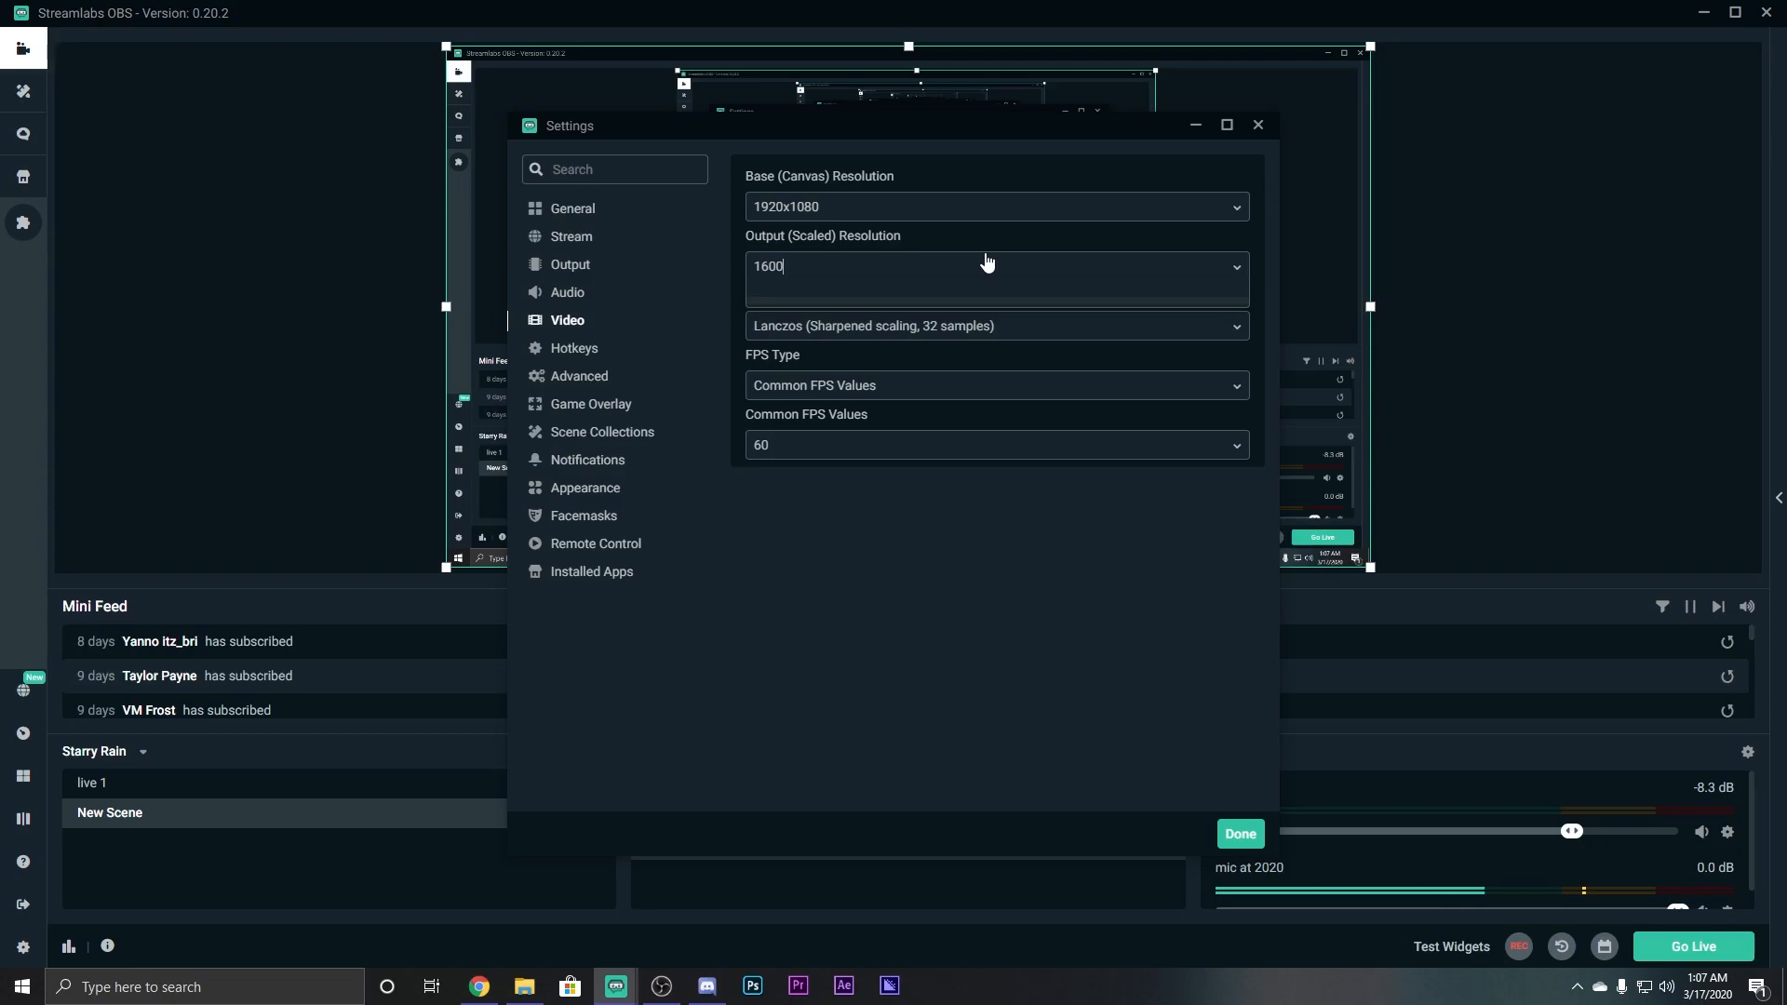
type("x")
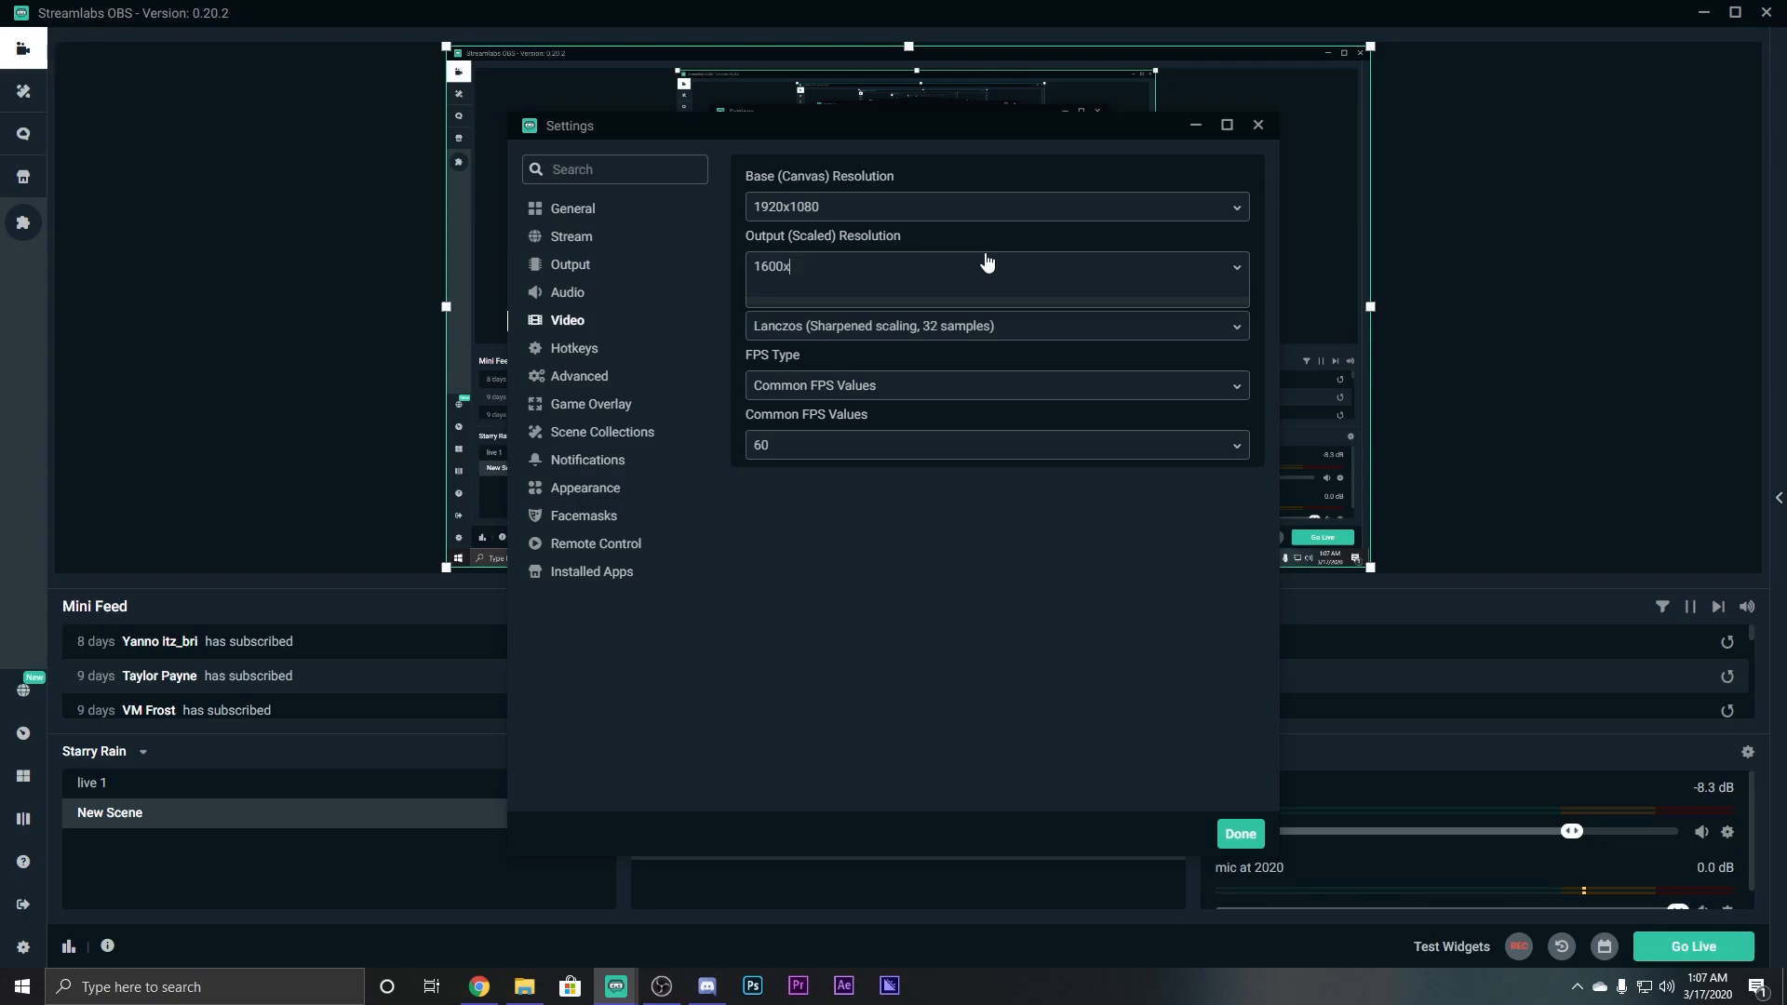
type("90")
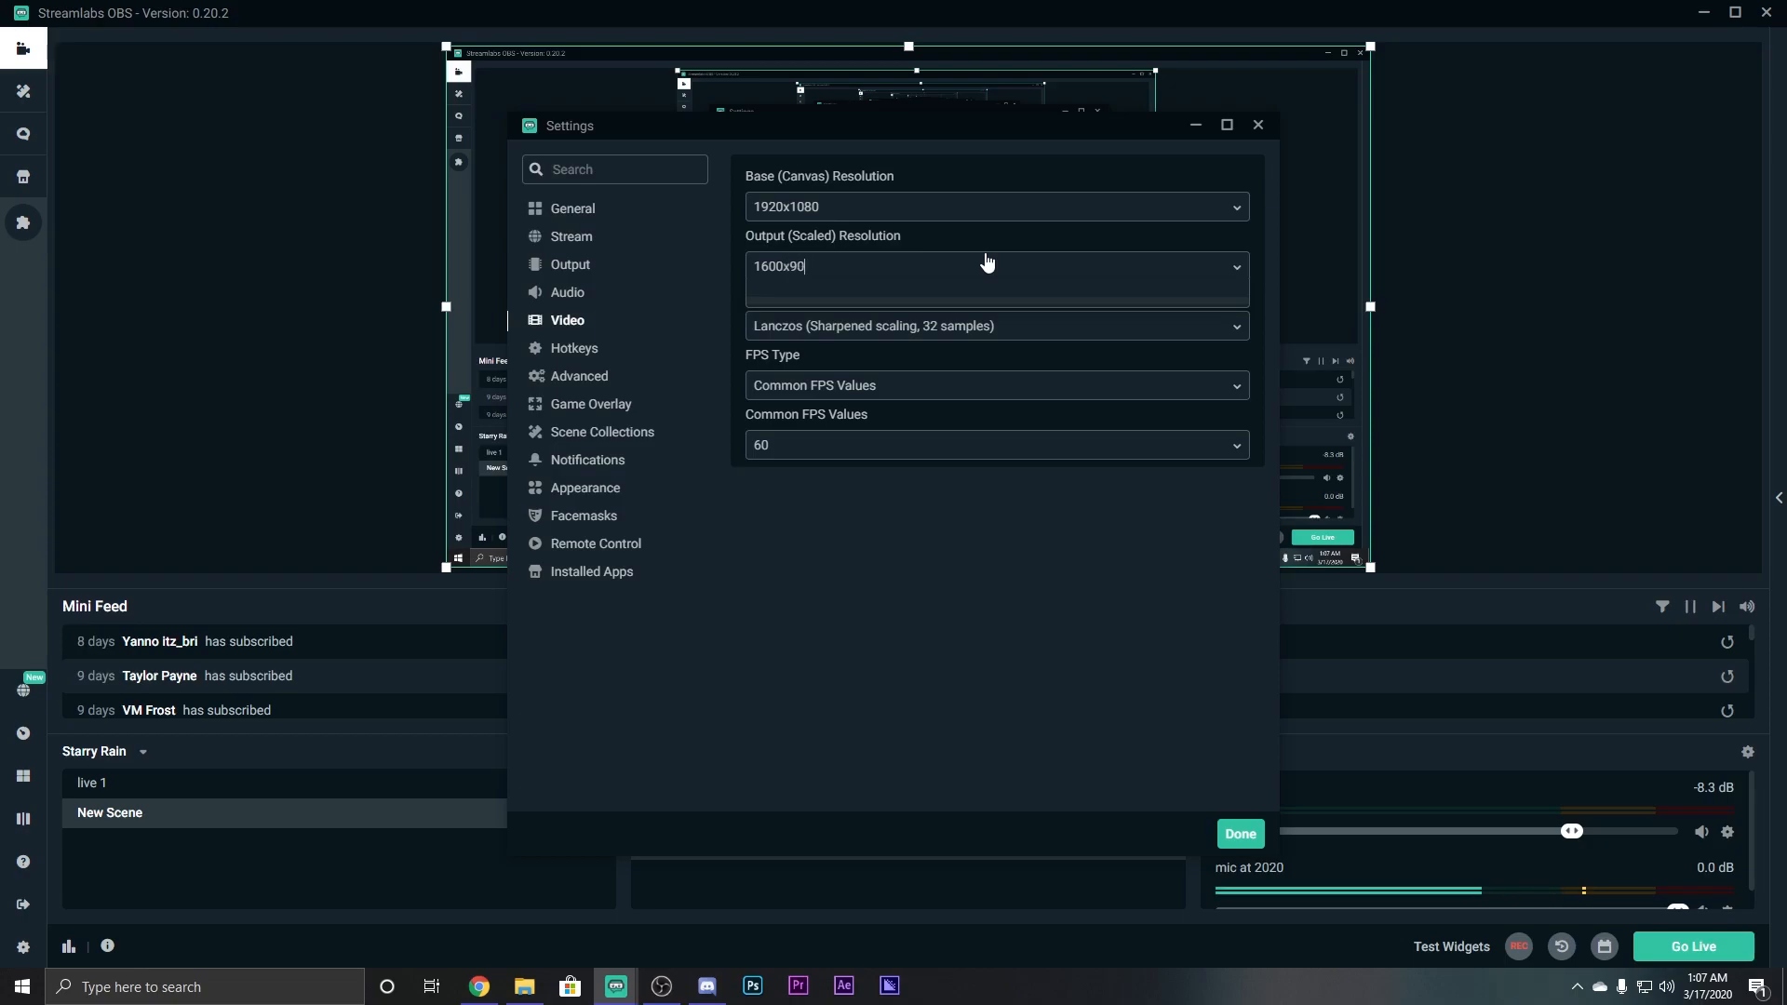
type("0")
key("Return")
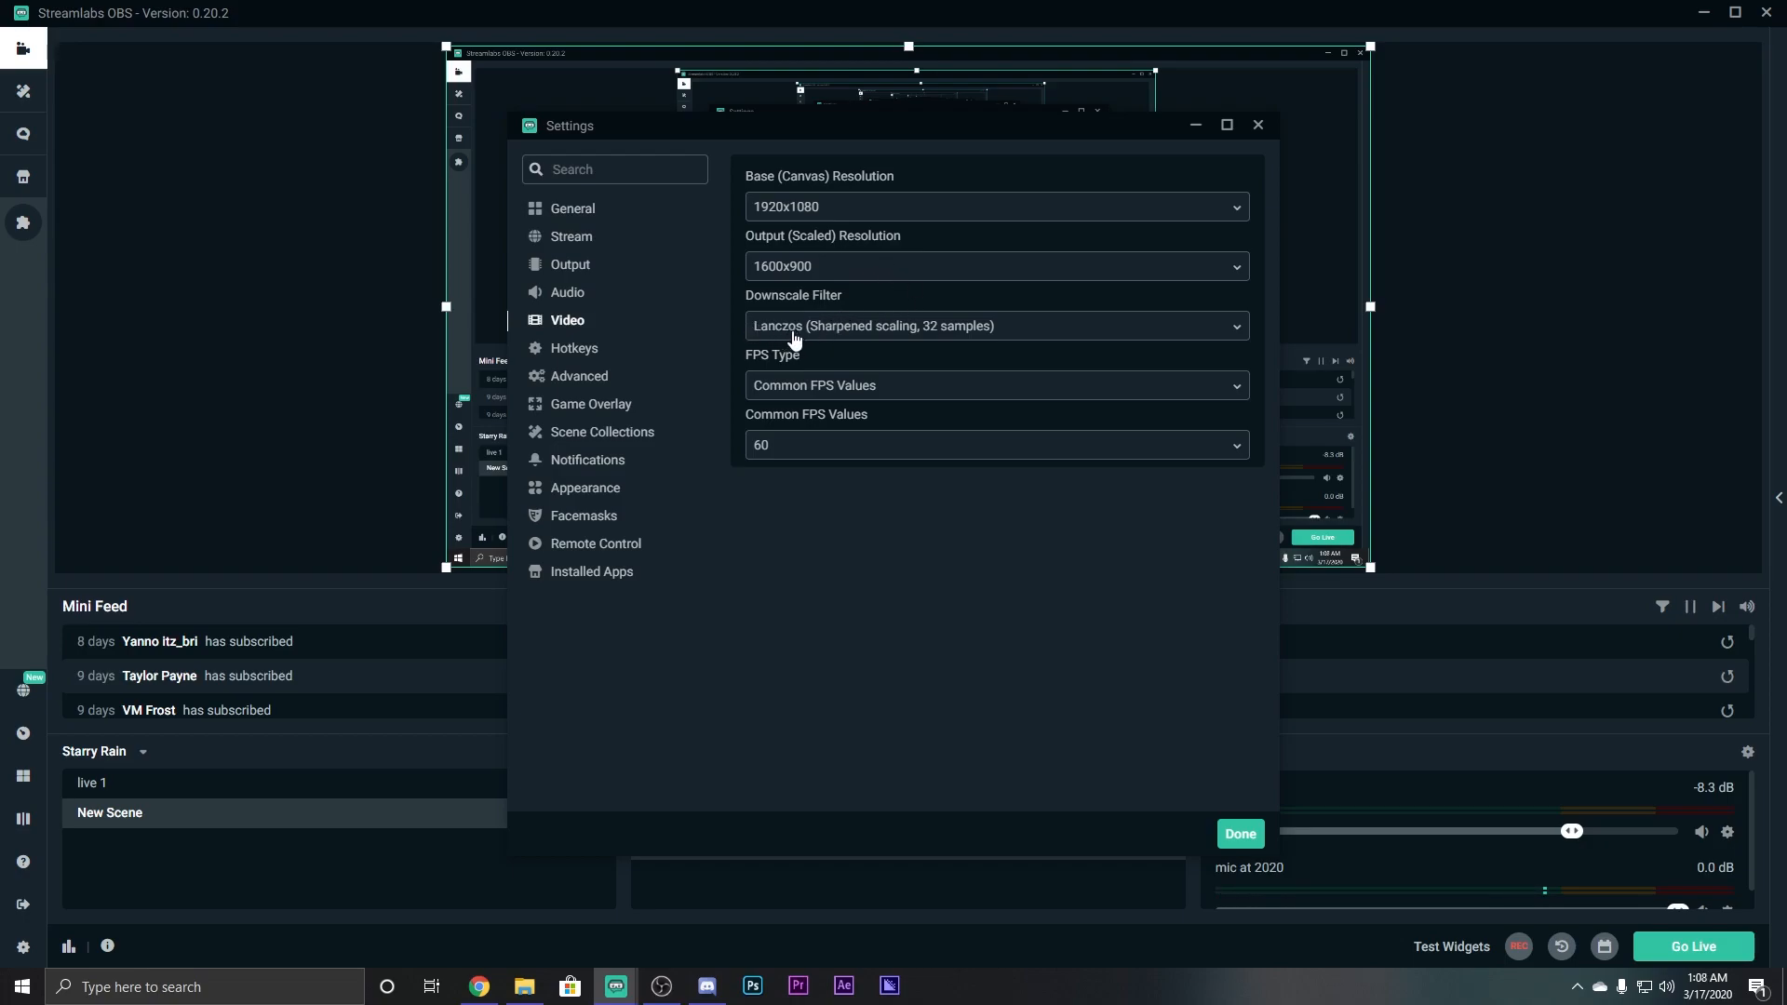
Keep the downscale filter on Lanczos after briefly trying Bicubic.
left_click(841, 330)
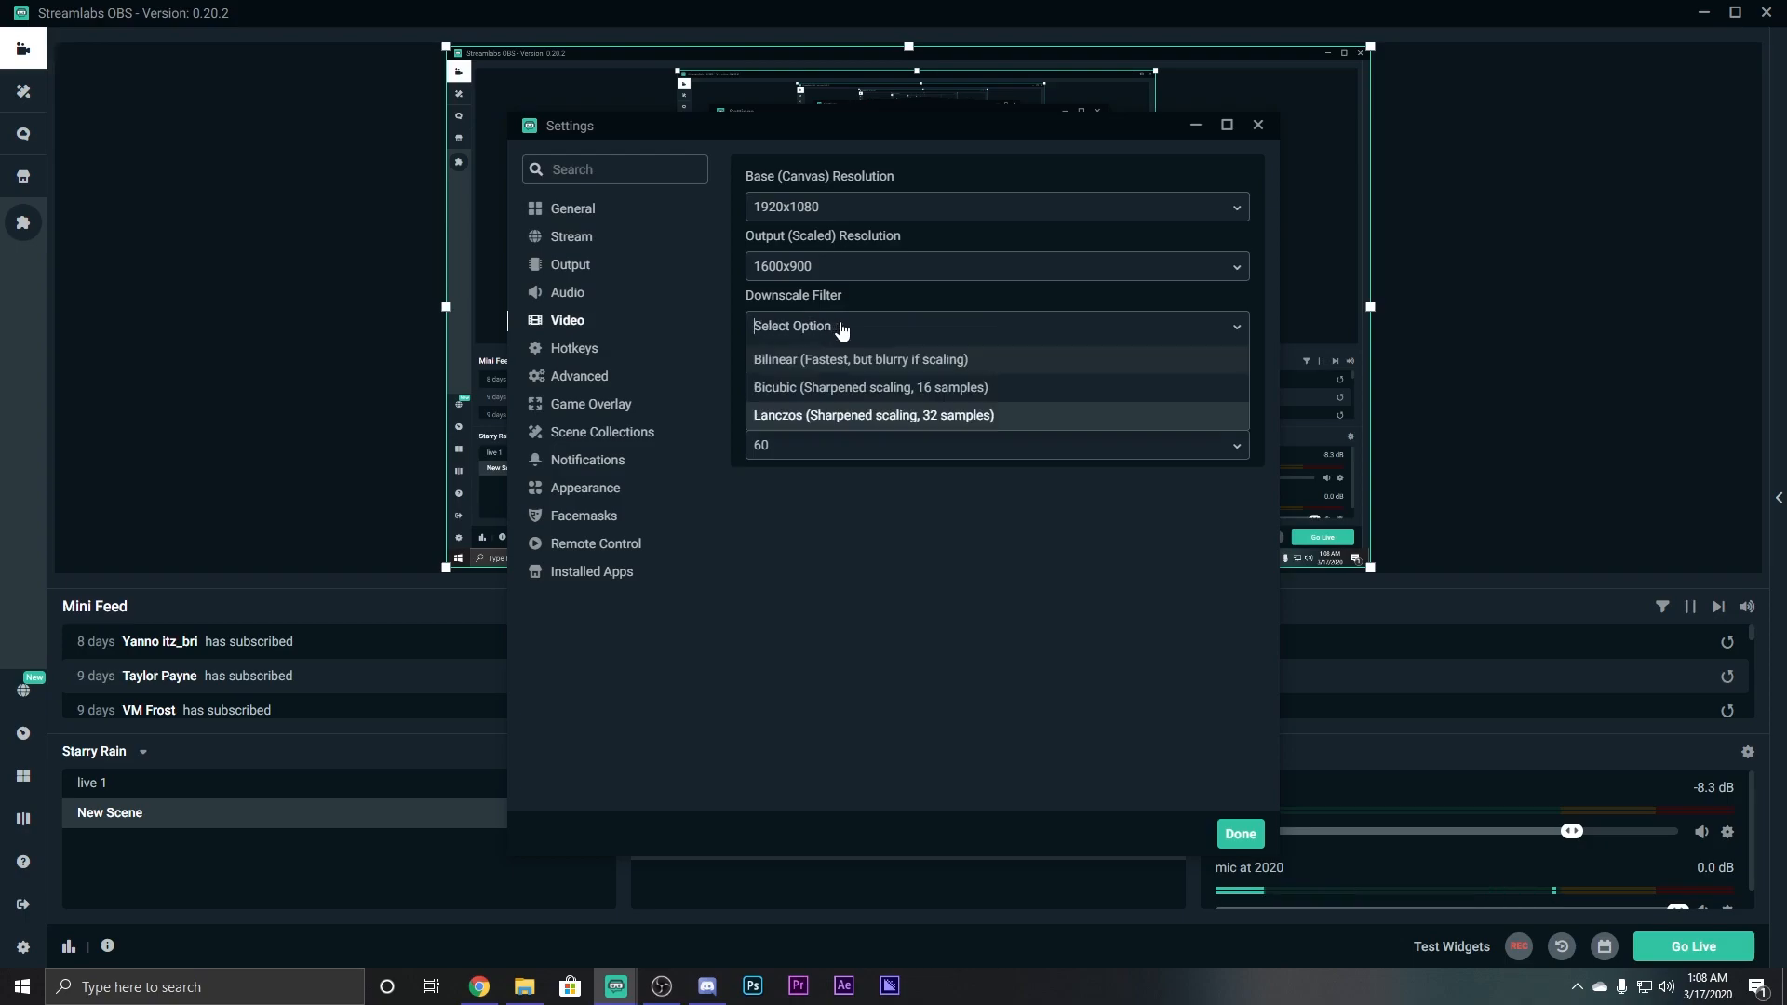
left_click(898, 385)
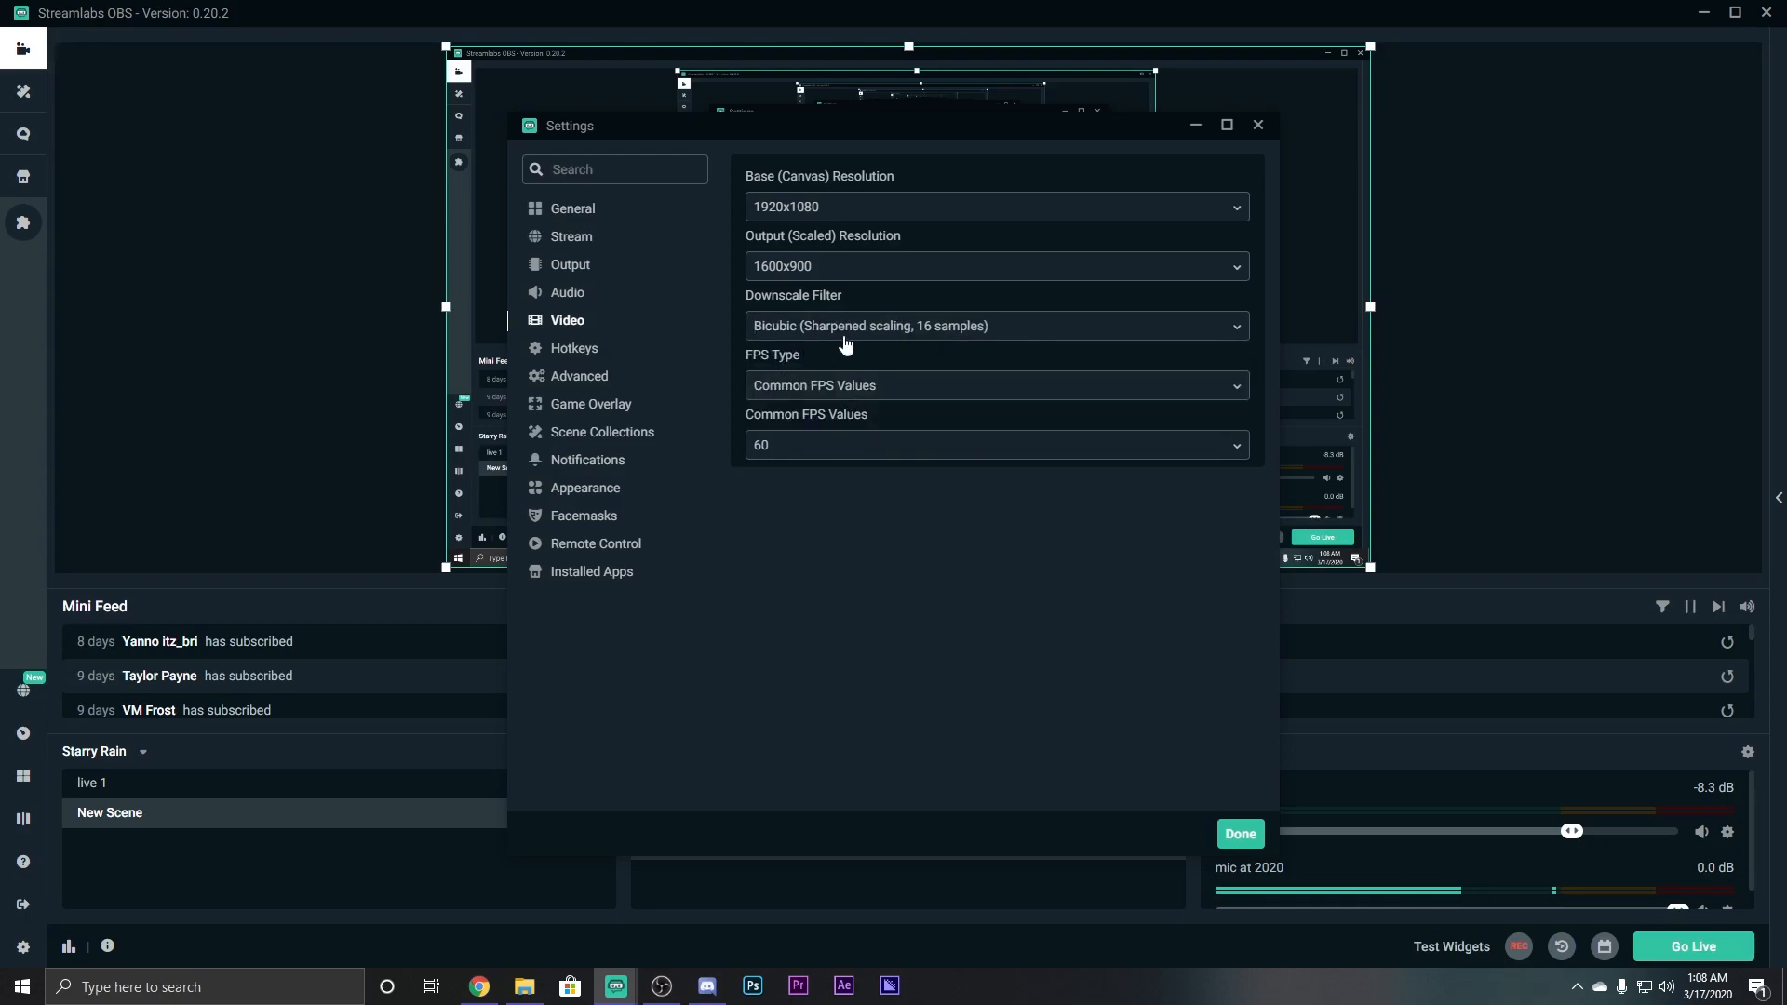
left_click(938, 335)
left_click(965, 413)
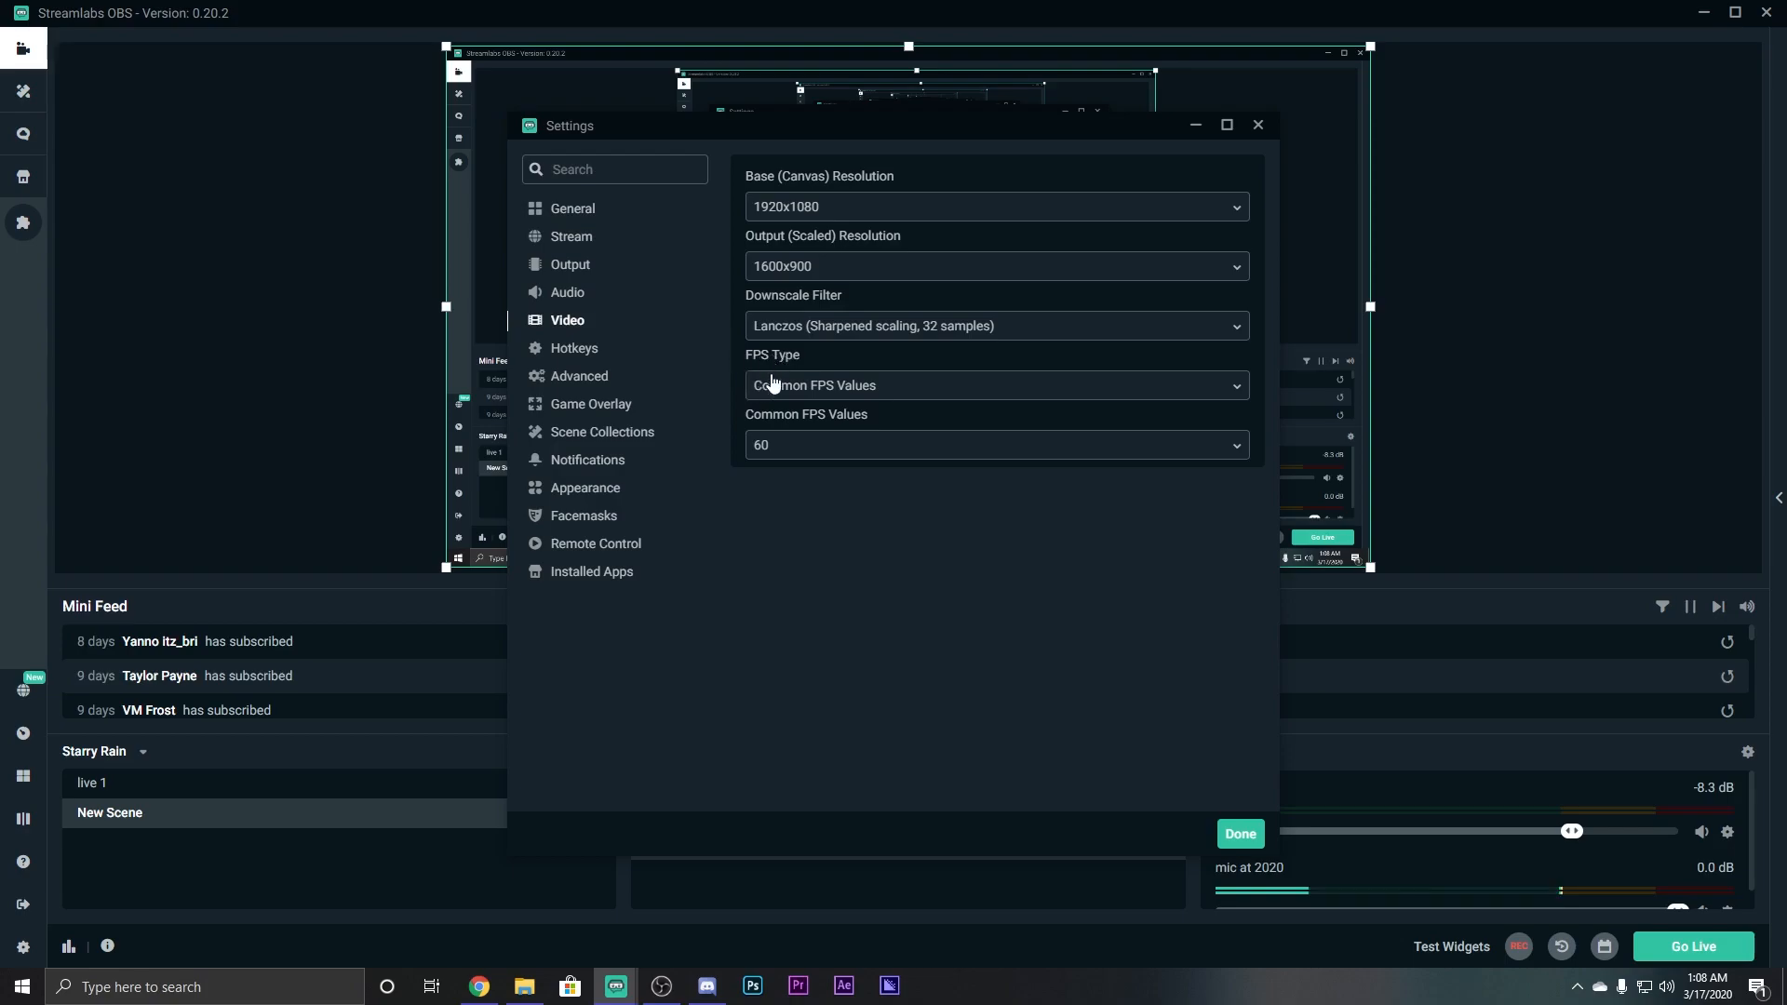
Set Common FPS Values to 59.94 and close Settings with Done.
left_click(819, 385)
left_click(836, 420)
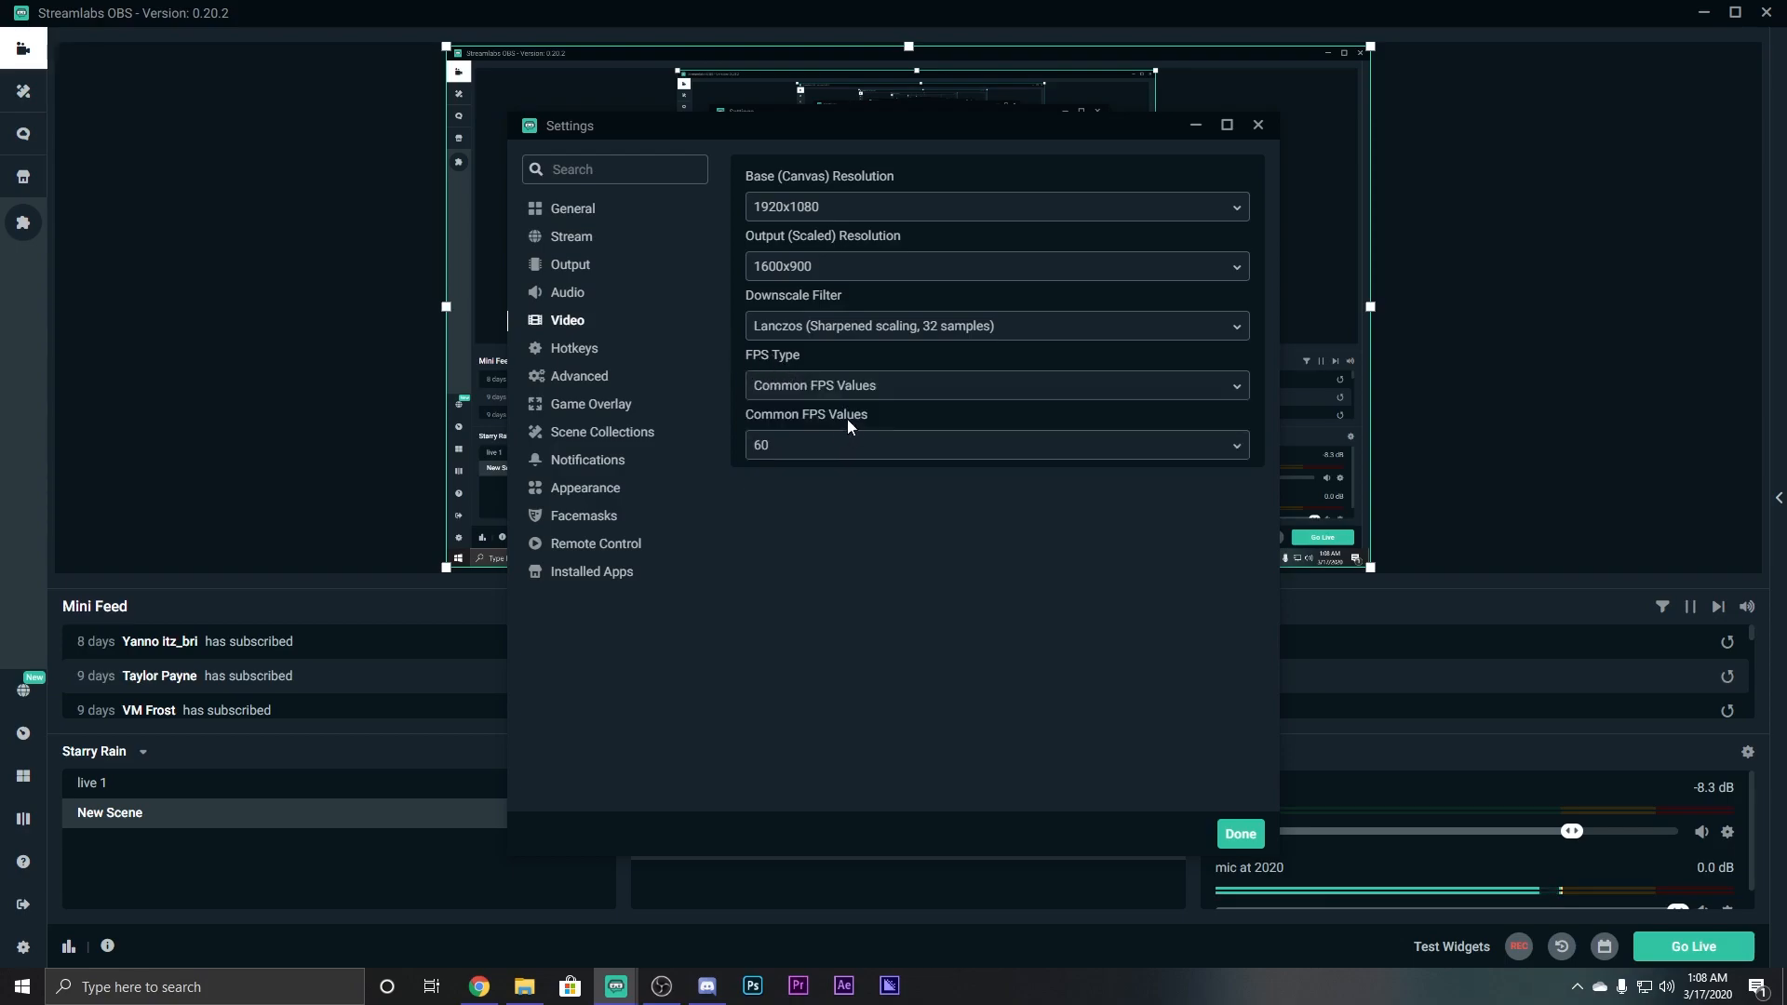
left_click(988, 452)
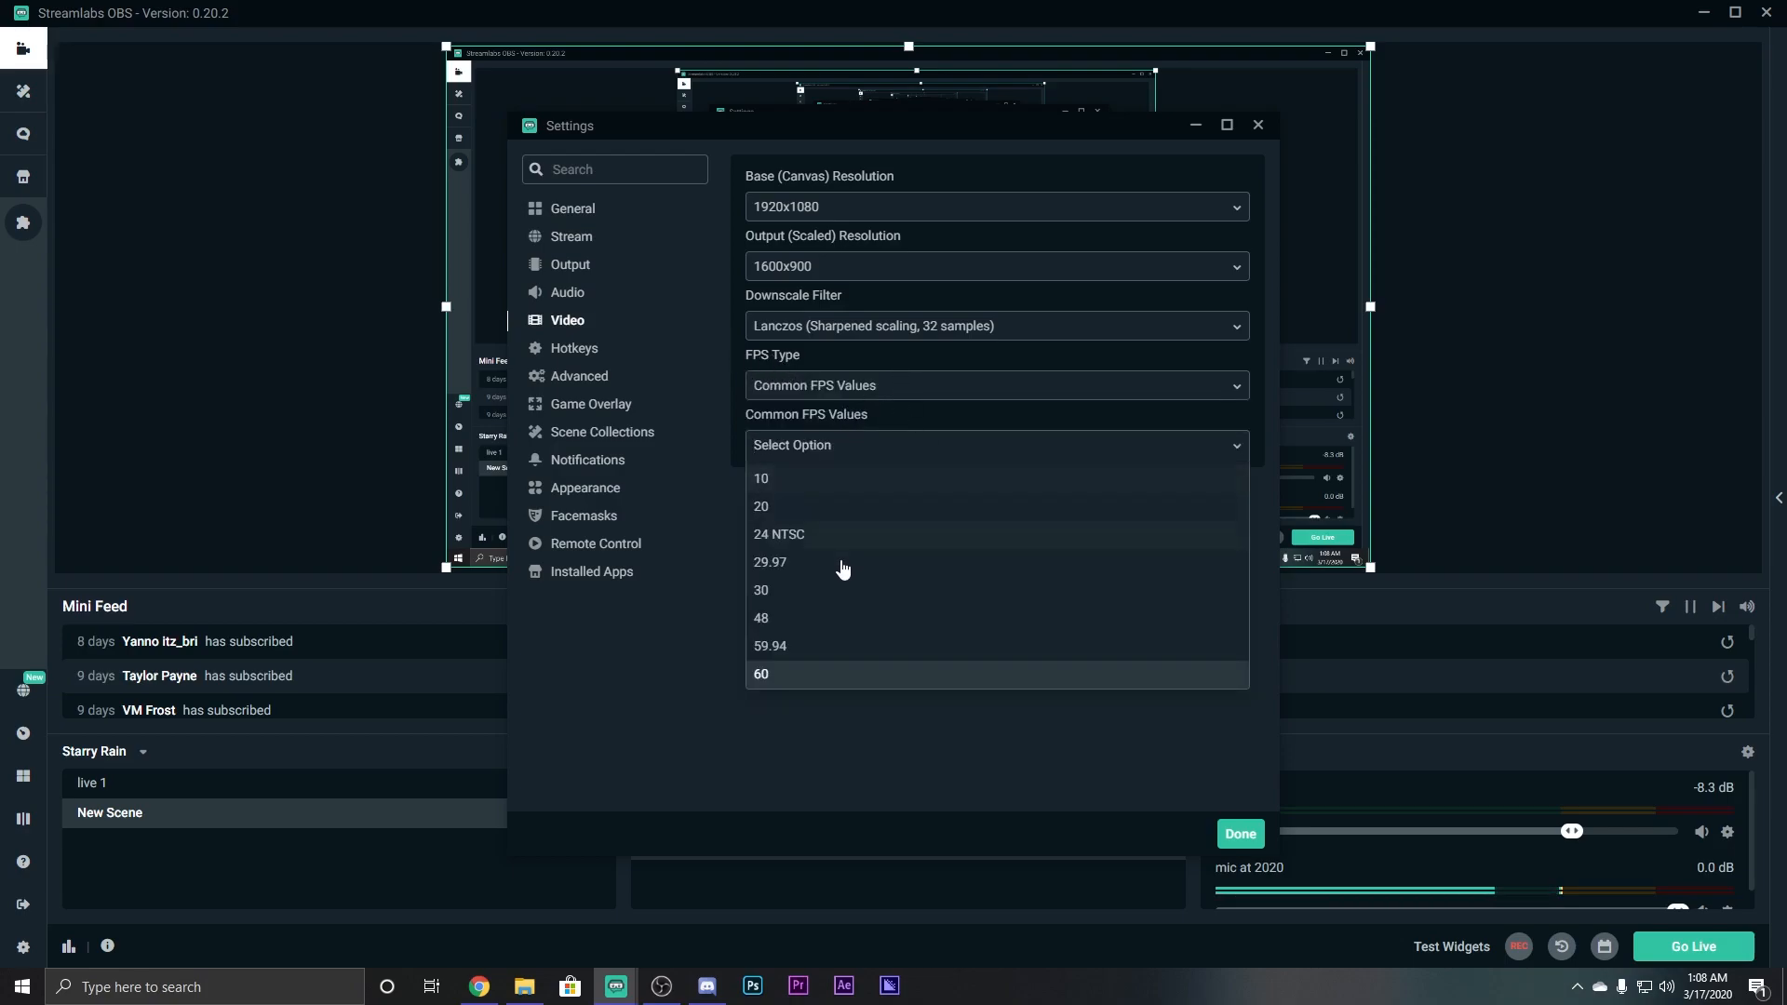
left_click(889, 592)
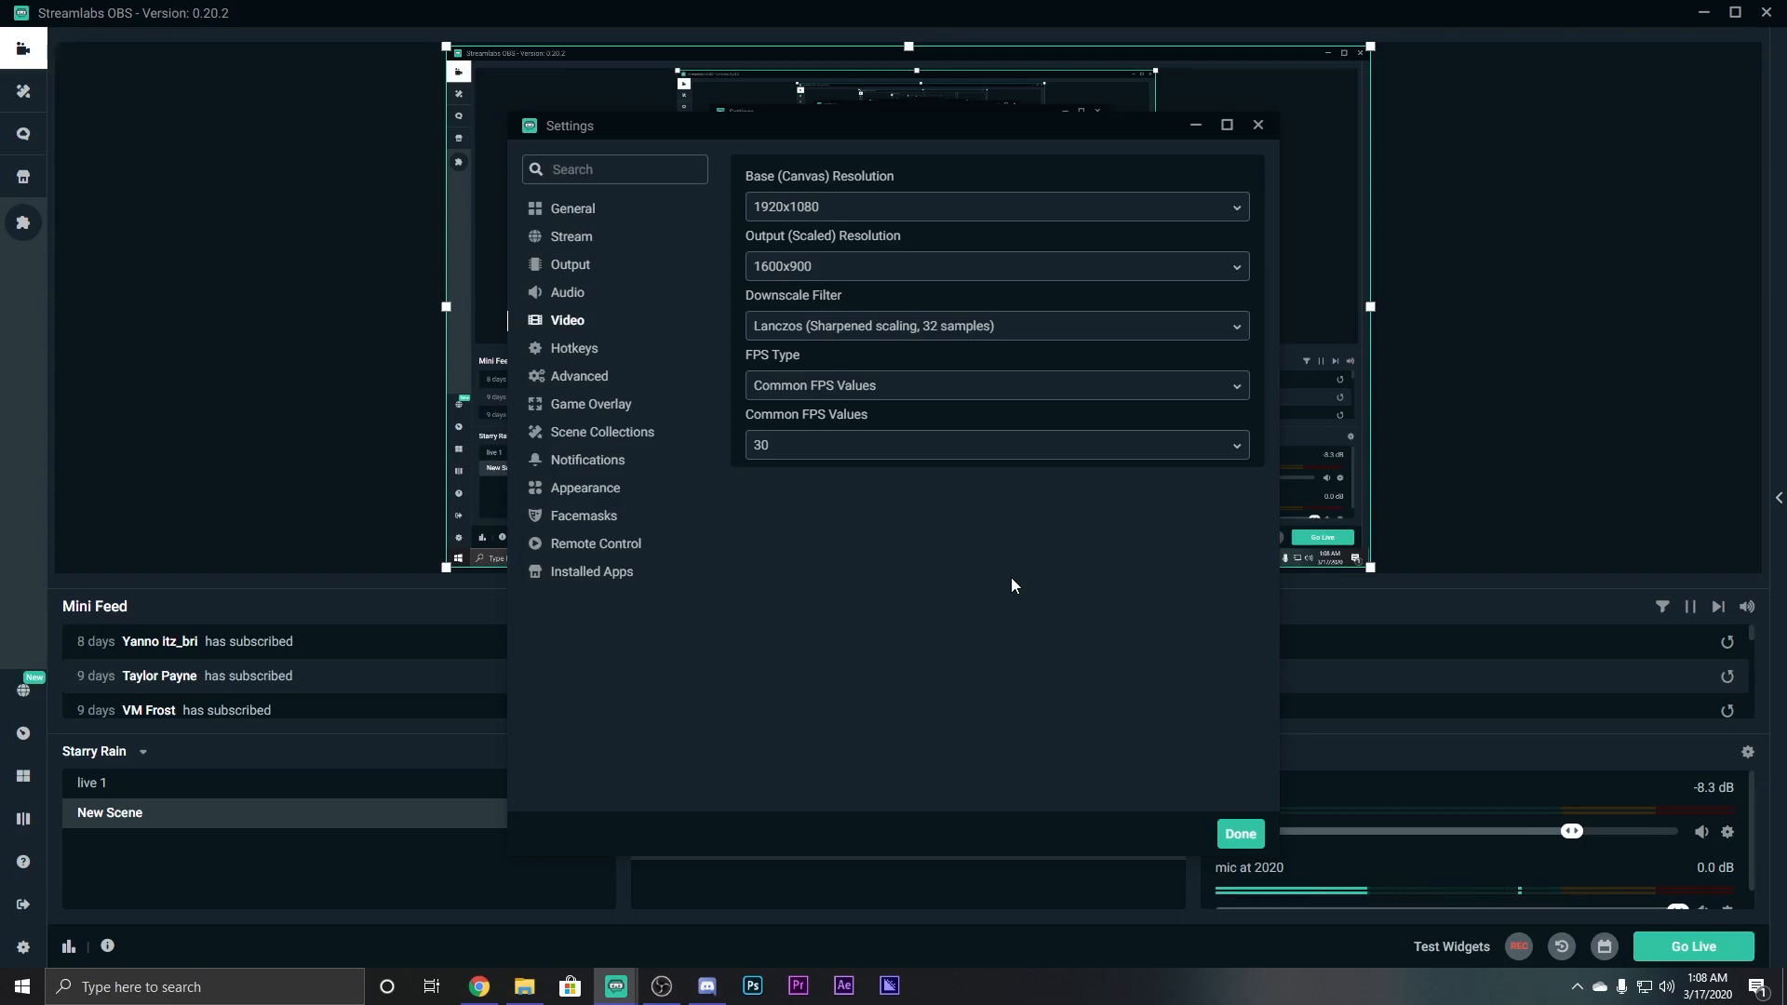
left_click(1010, 444)
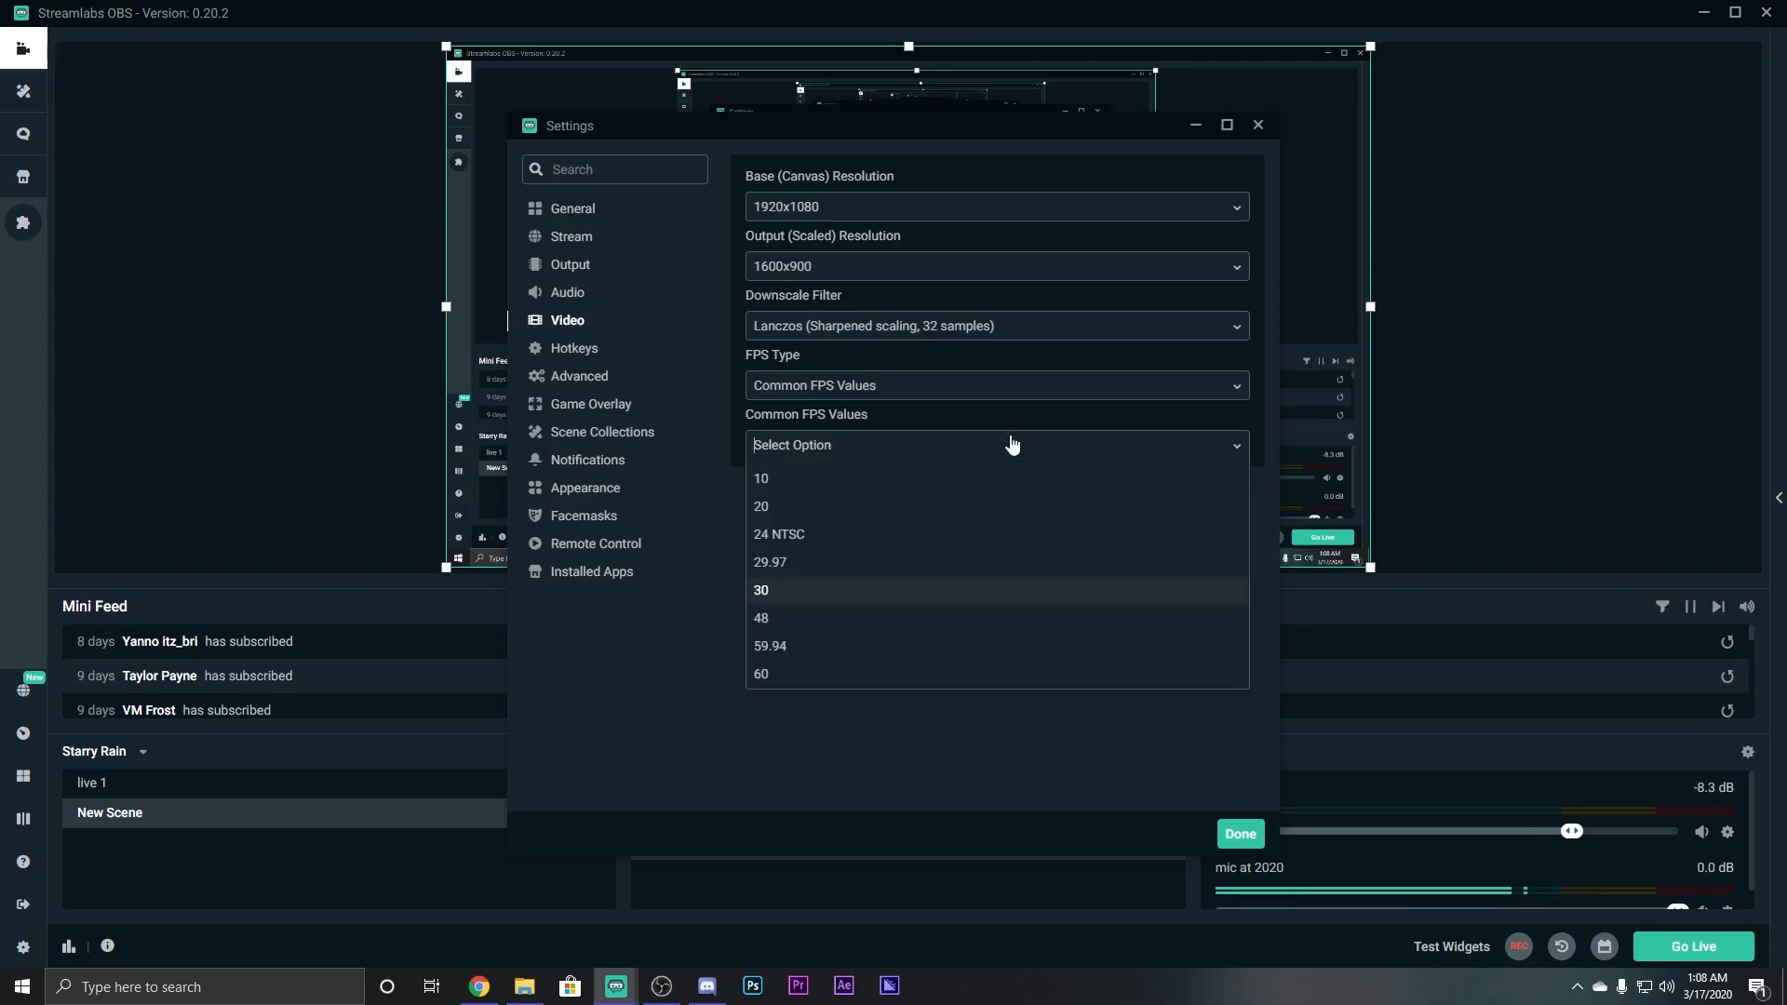
left_click(907, 675)
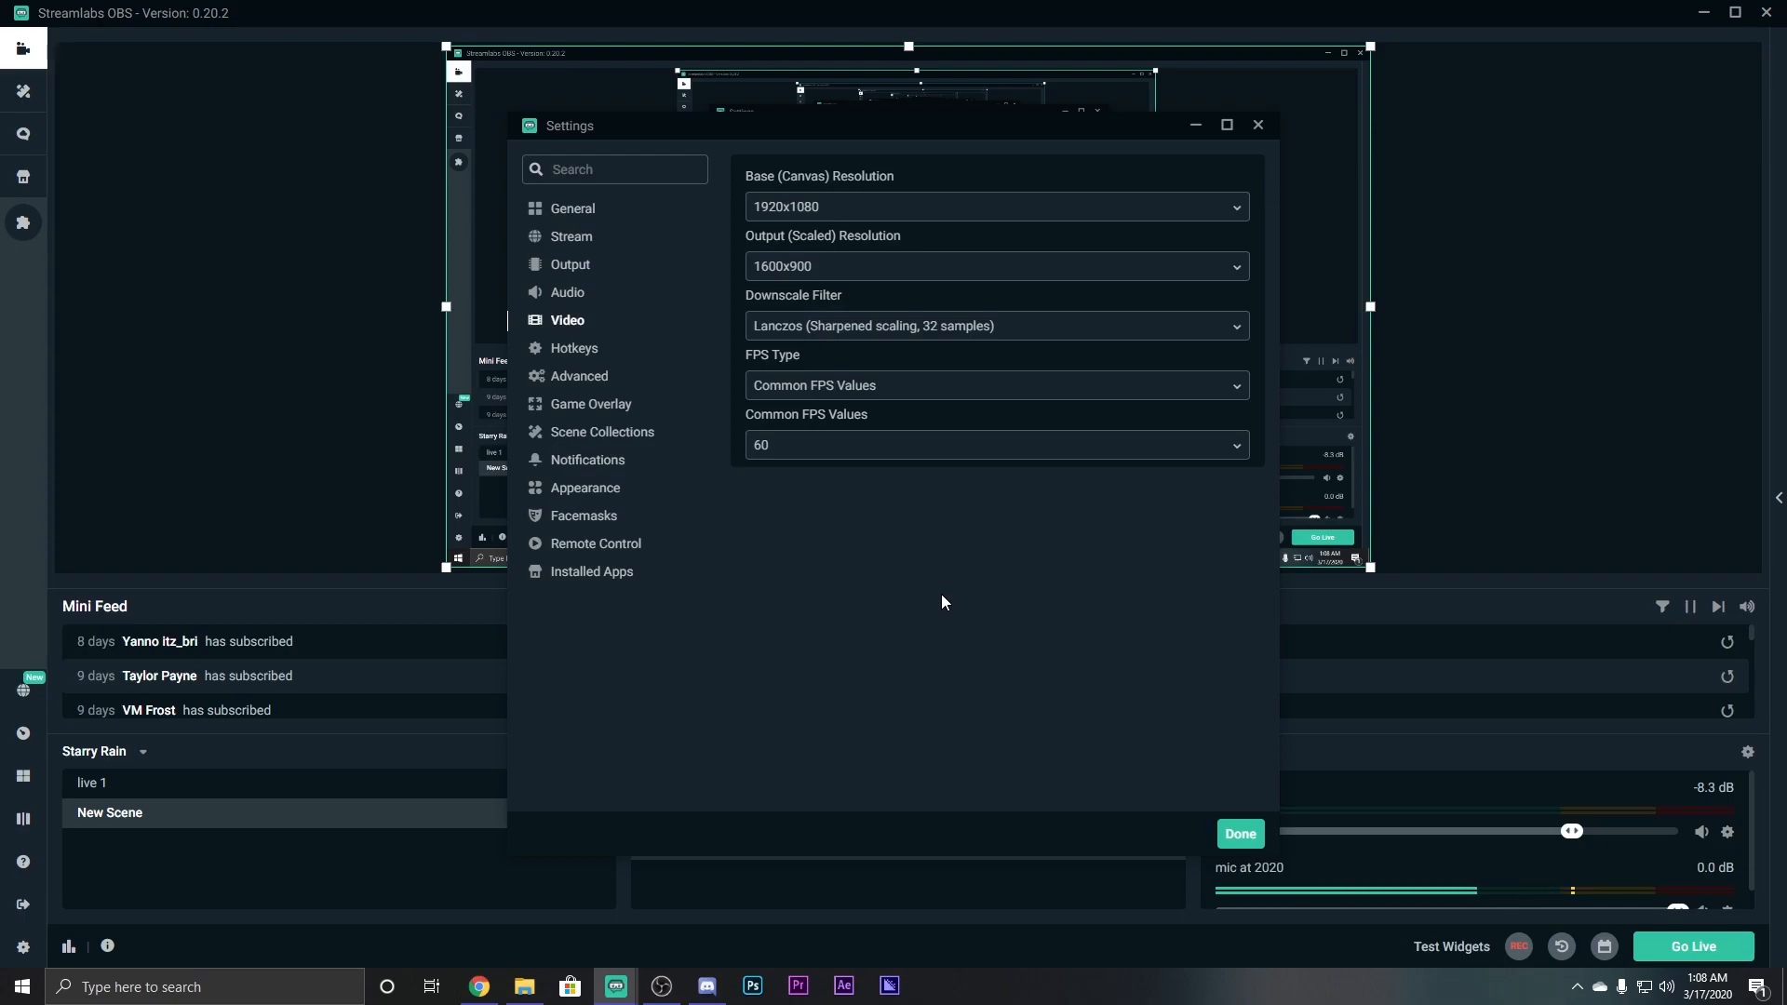
left_click(938, 447)
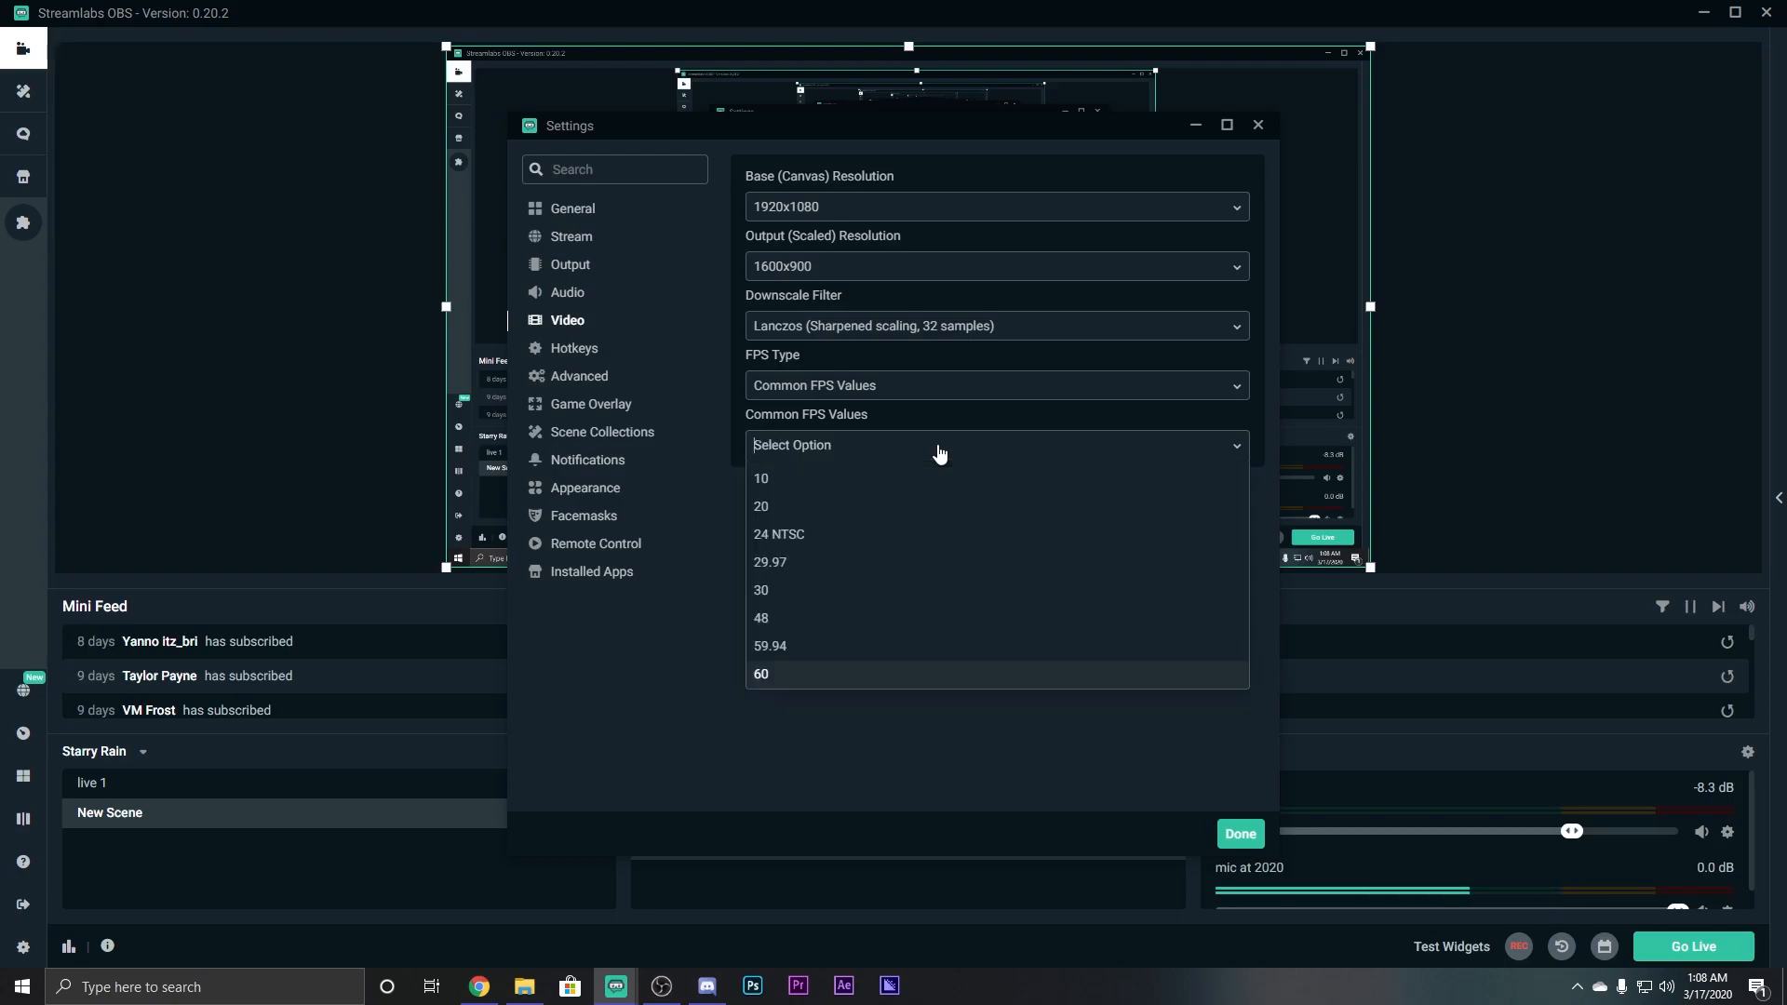
left_click(841, 649)
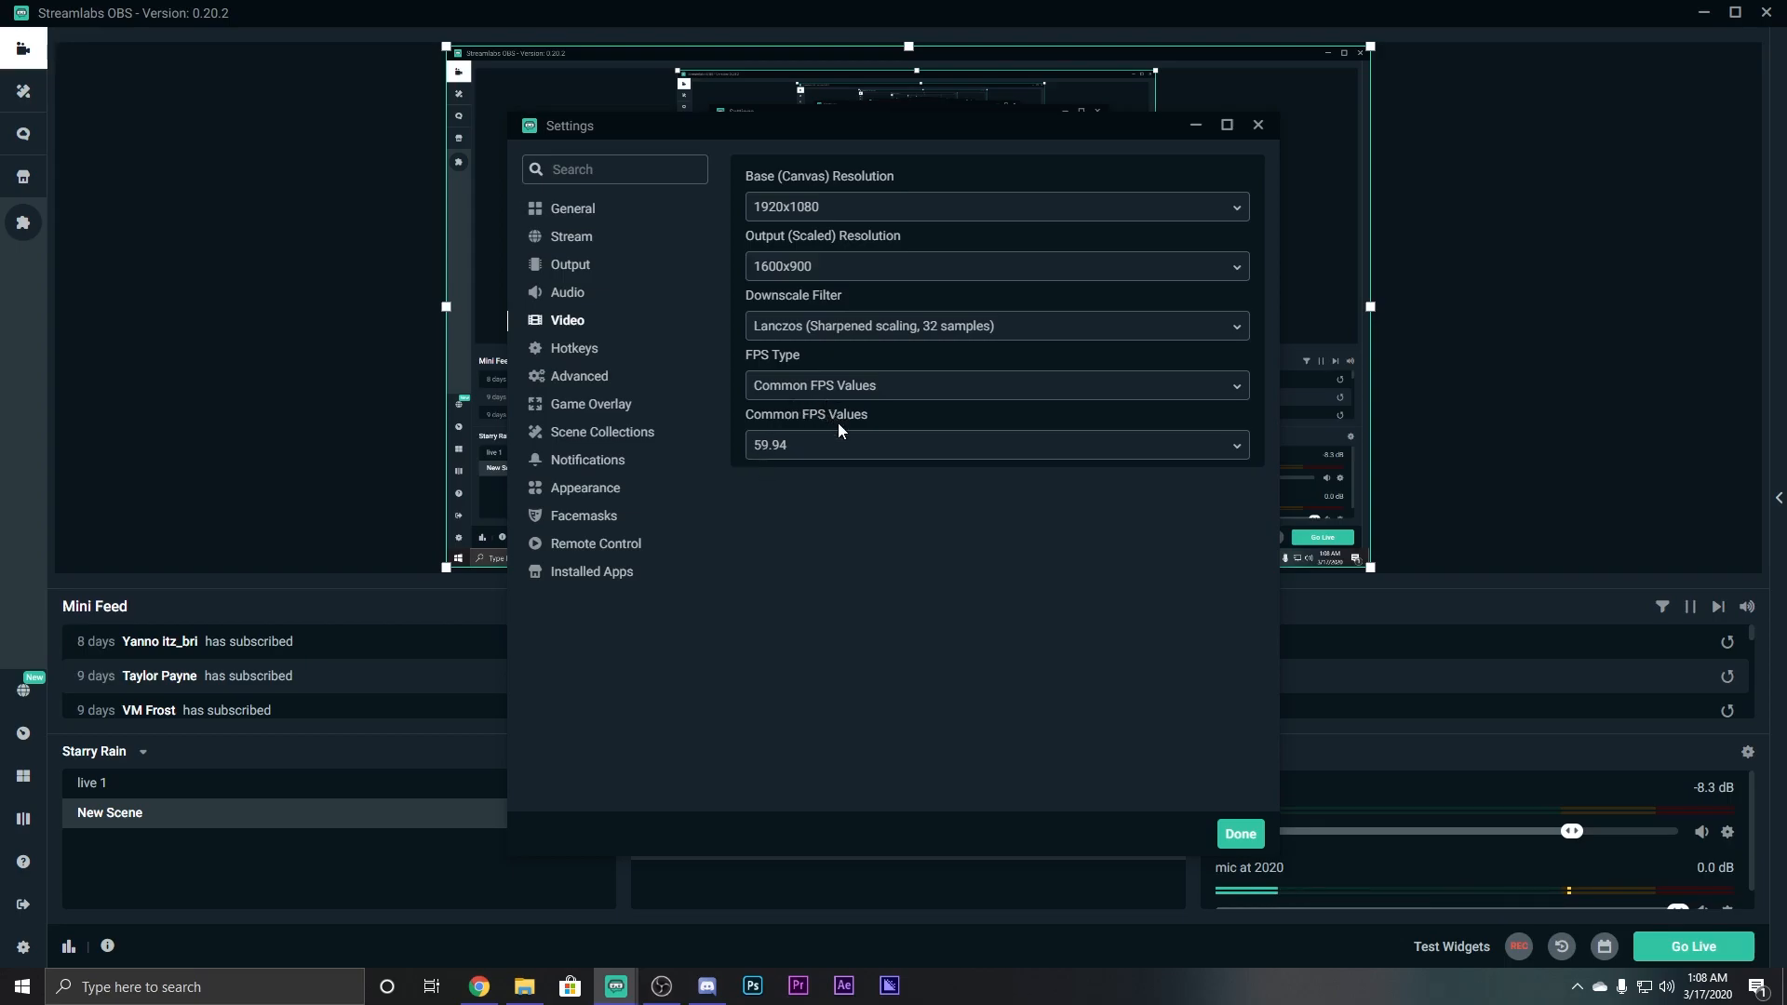
left_click(1240, 833)
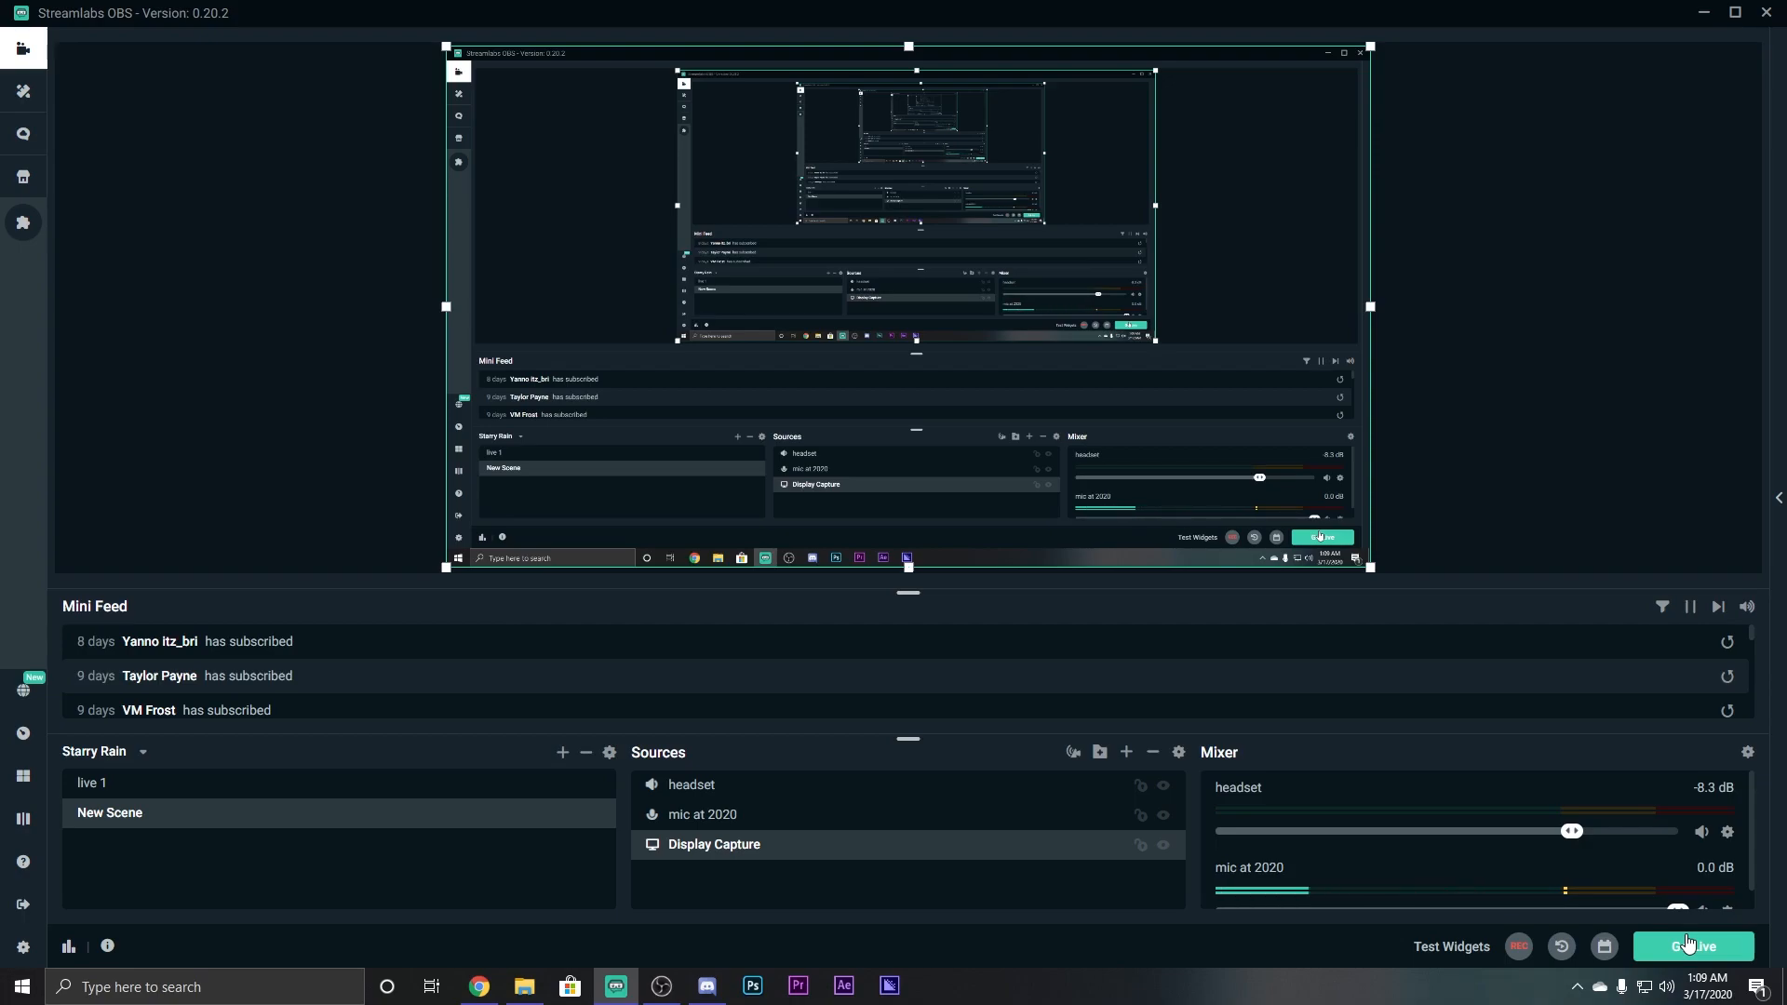
right_click(1151, 1002)
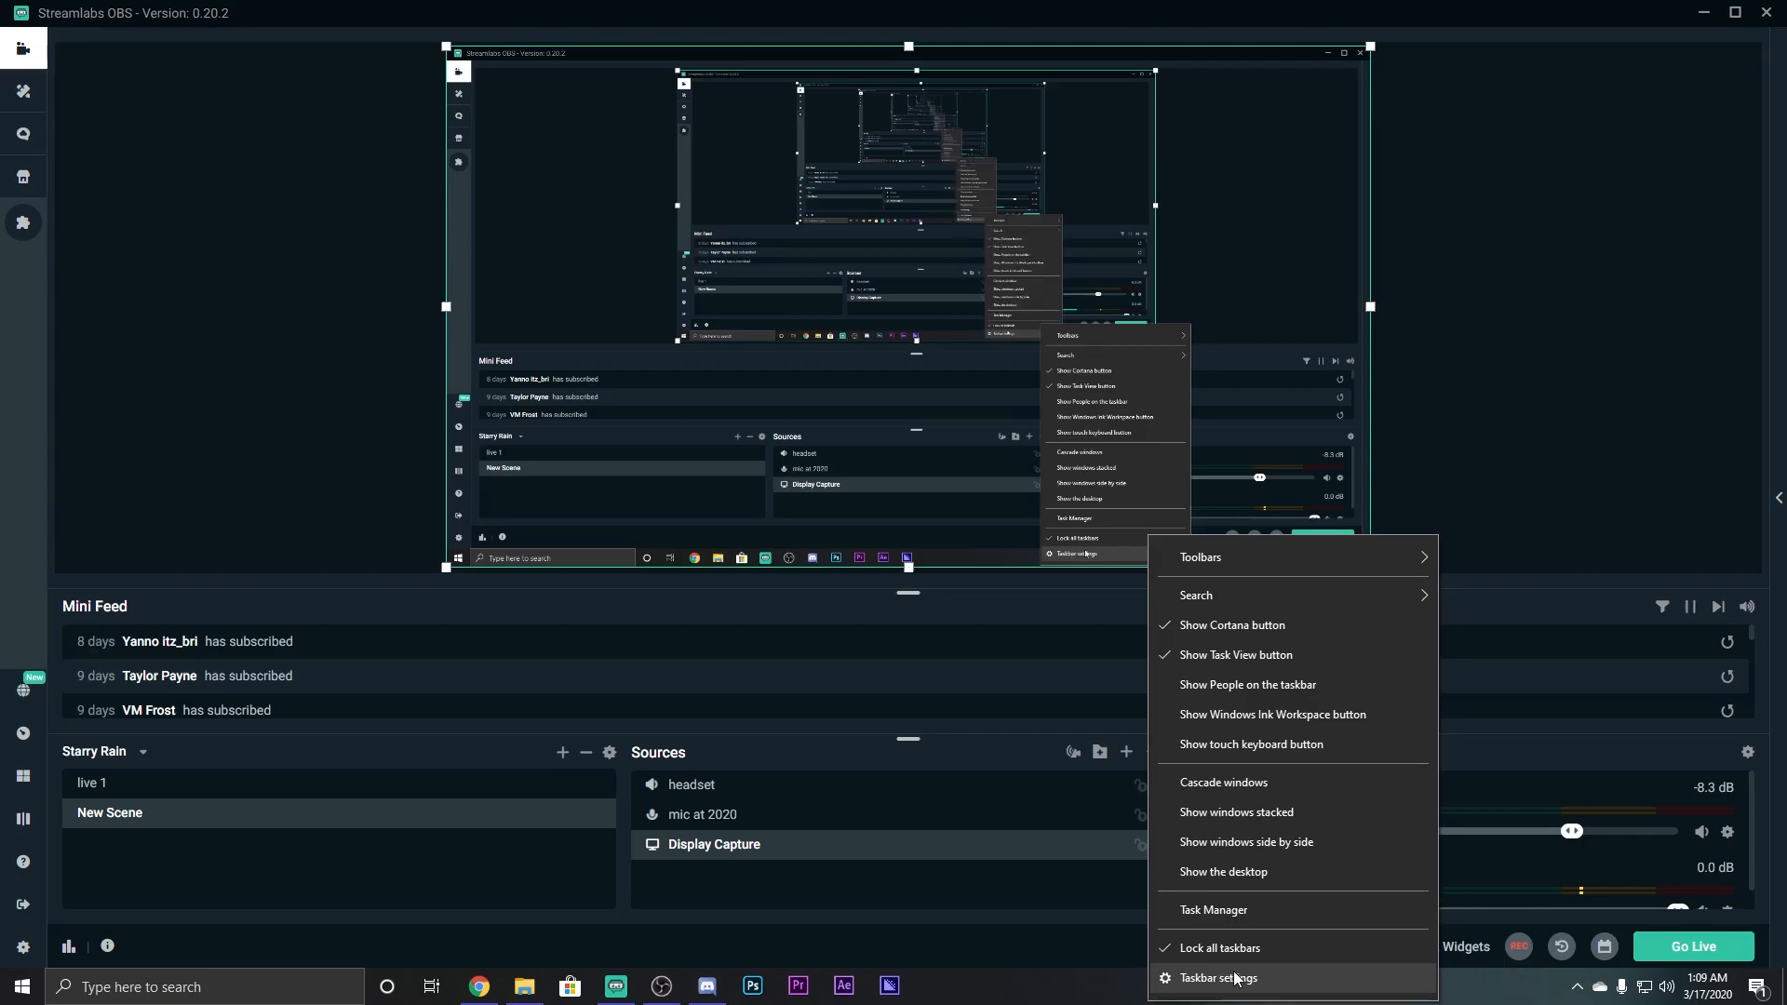
left_click(1200, 910)
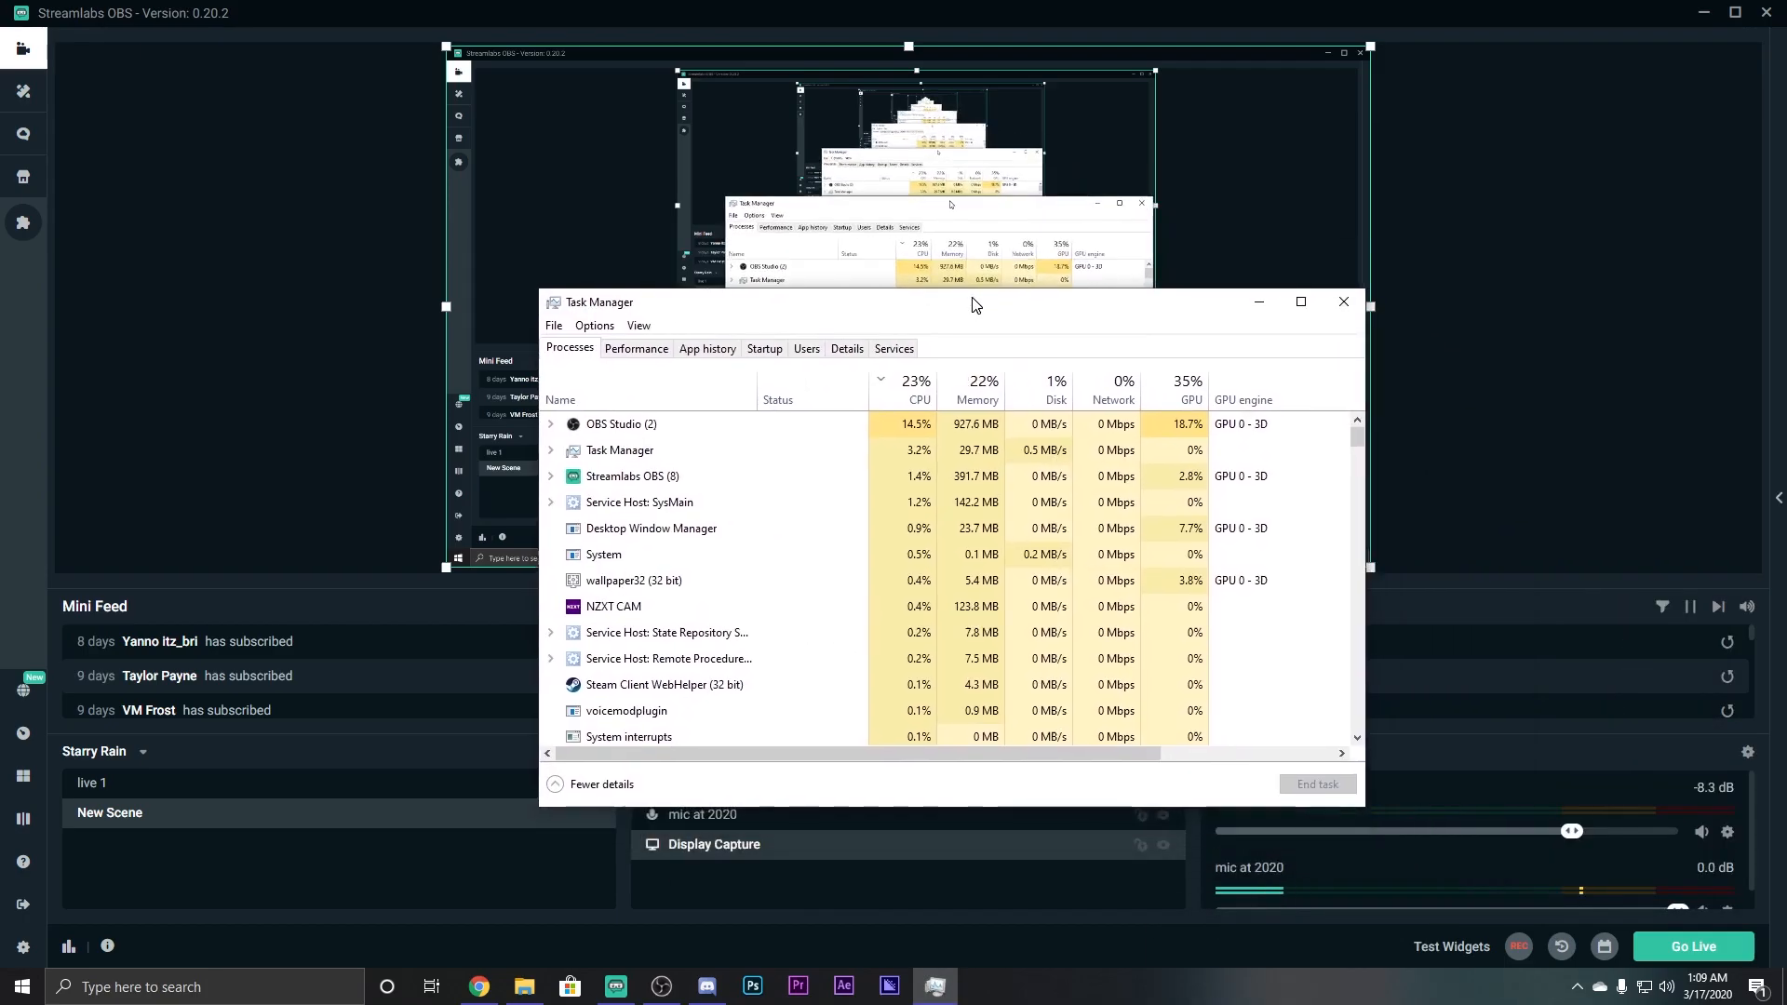
left_click_drag(1157, 320, 816, 261)
left_click(293, 298)
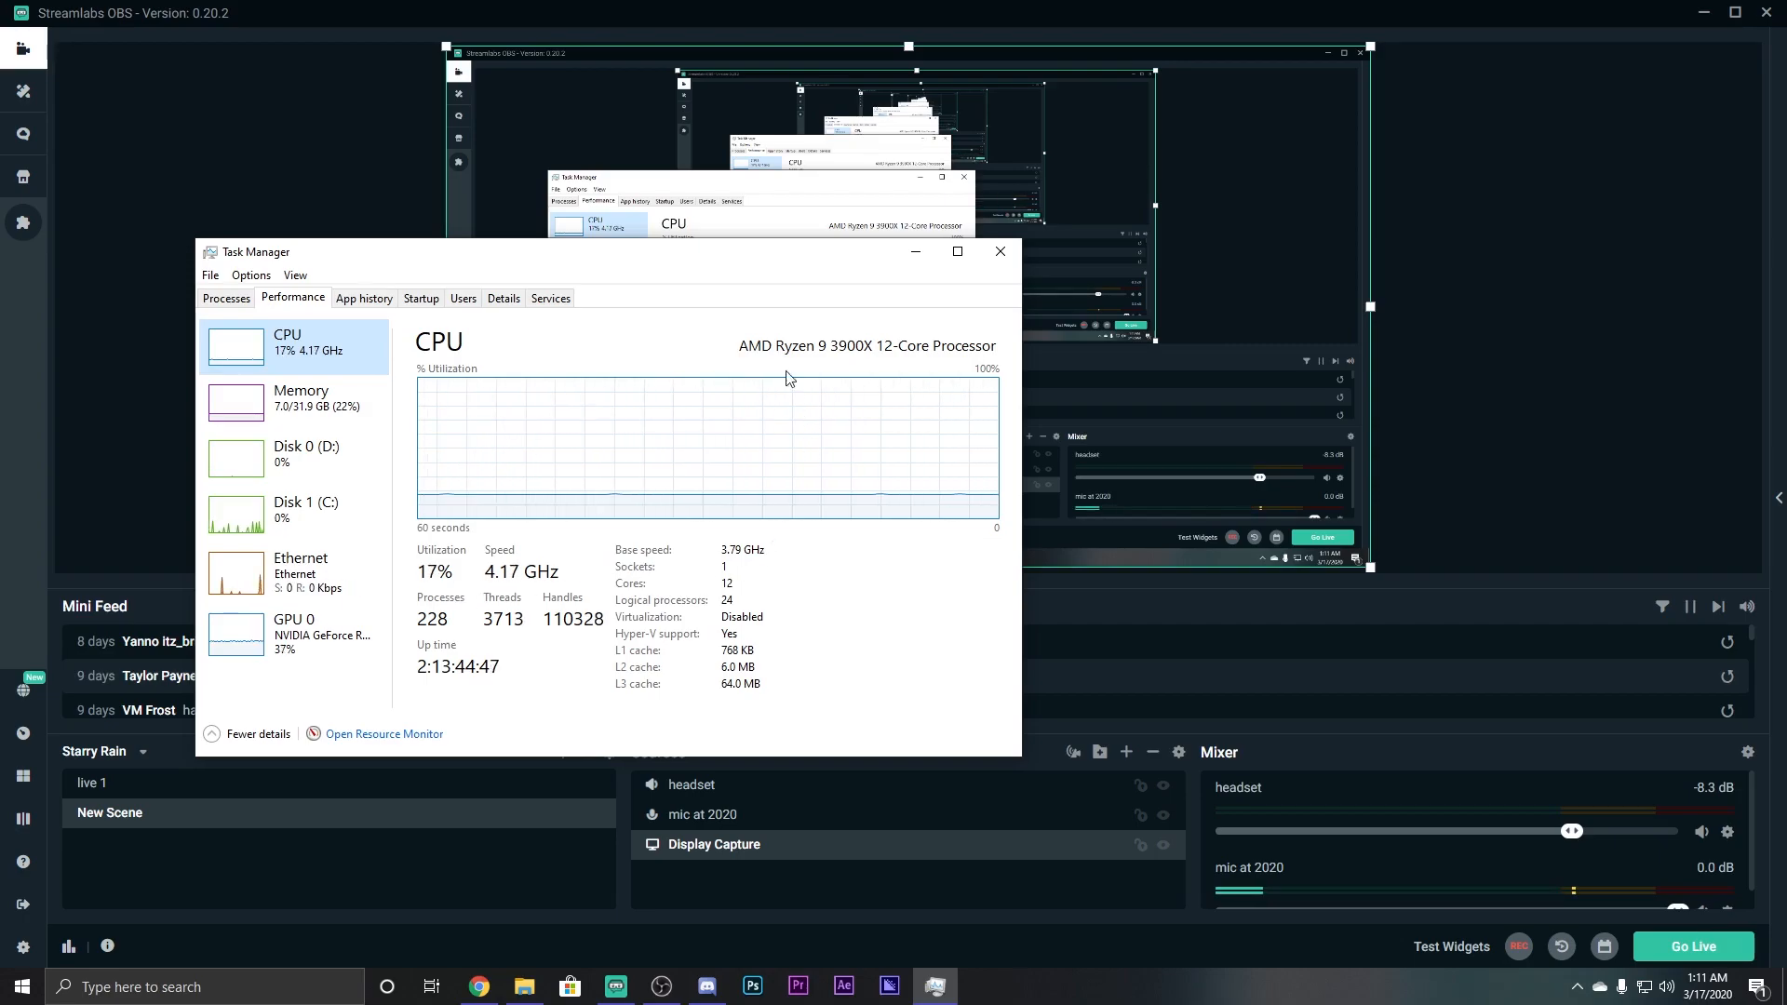
left_click(1000, 252)
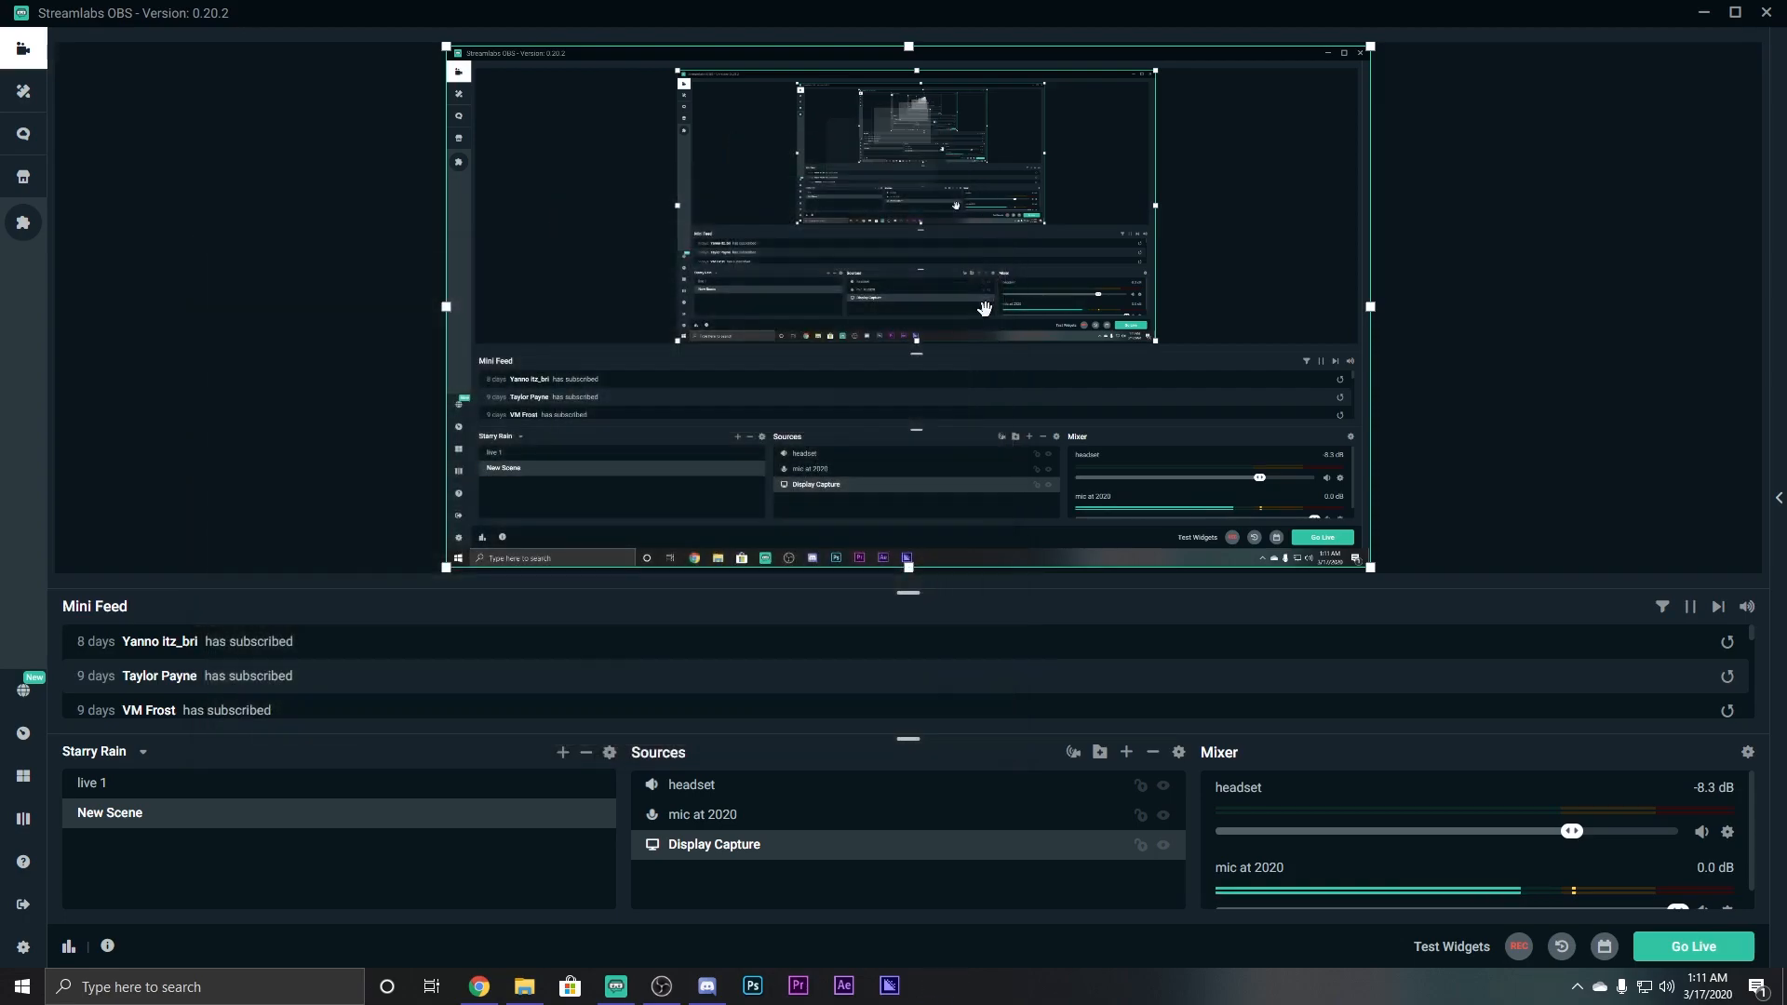